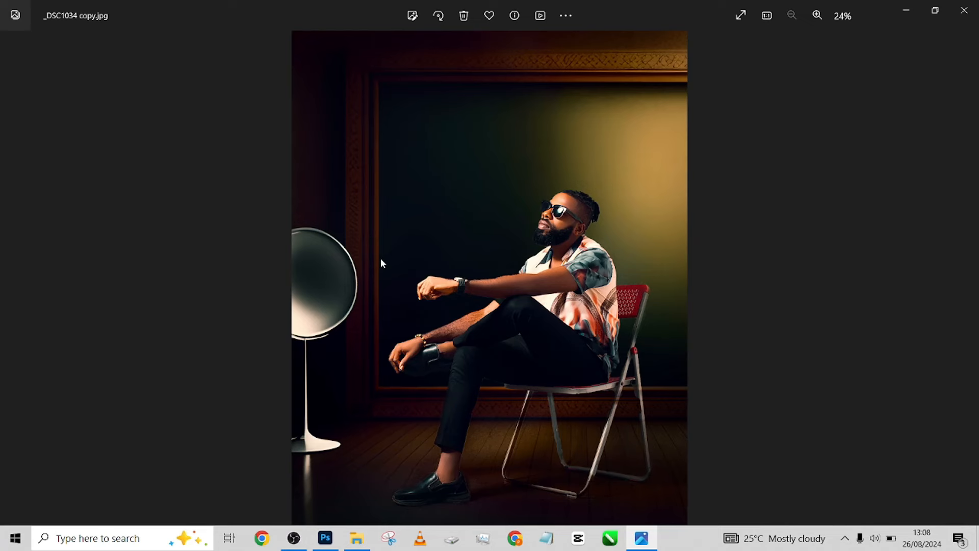
Compare the finished portrait _DSC1034 copy.jpg with the original _DSC1034.NEF and the background picture 1 (252).jpg
key(Right)
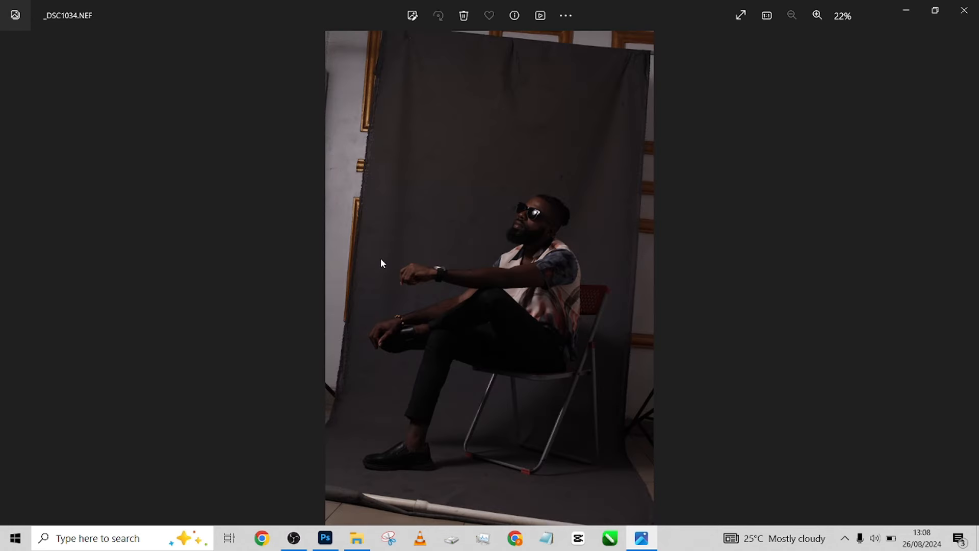
key(Left)
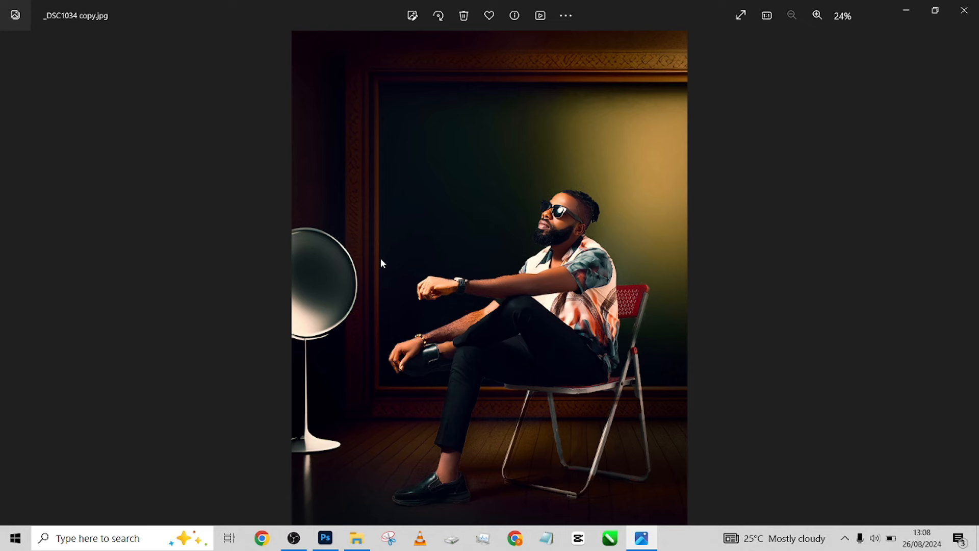
key(Right)
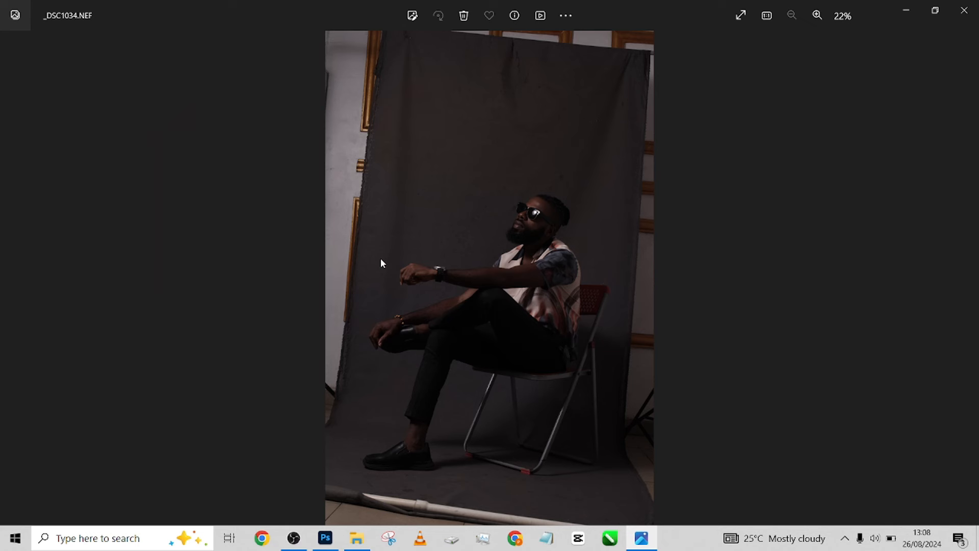
key(Right)
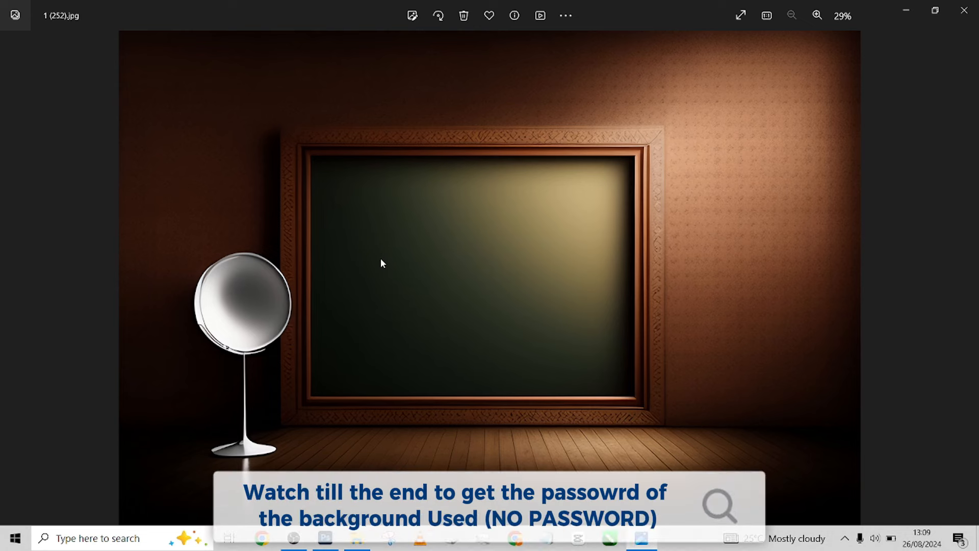
key(Left)
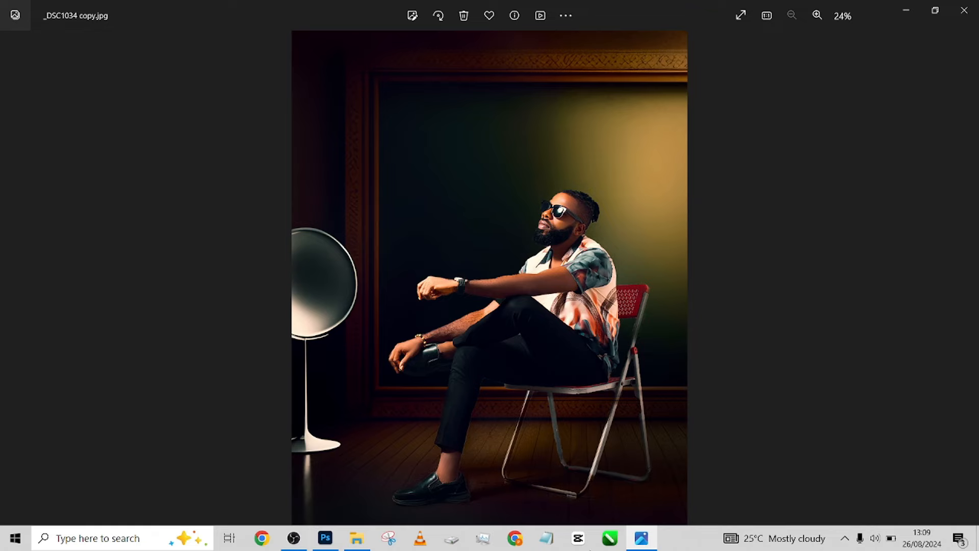
Close the image viewer and open _DSC1034.NEF in Photoshop's Camera Raw
click(325, 544)
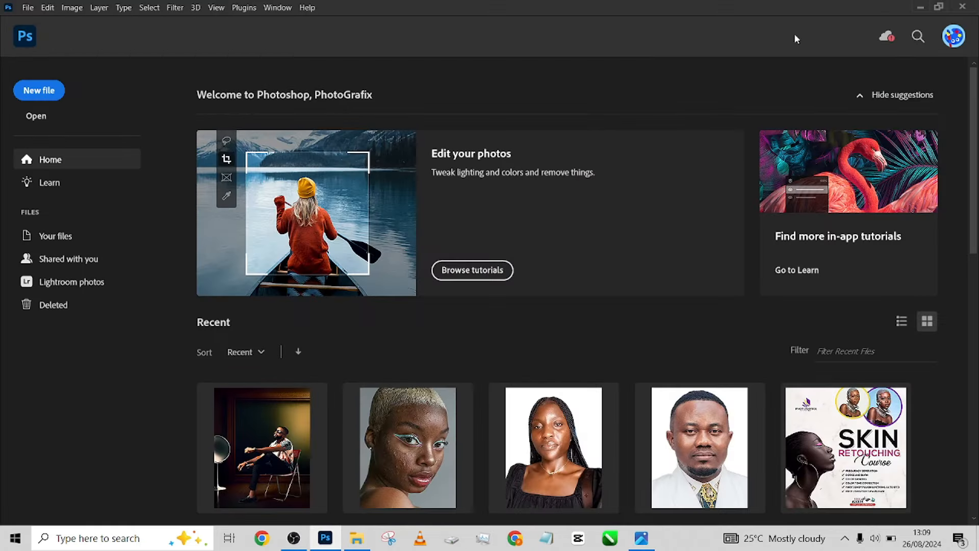
click(920, 8)
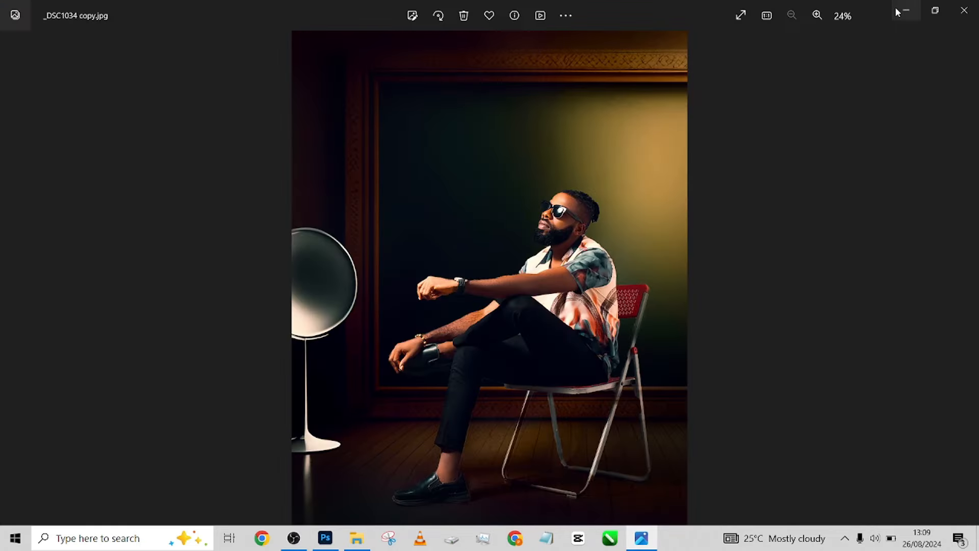
click(966, 15)
double_click(180, 280)
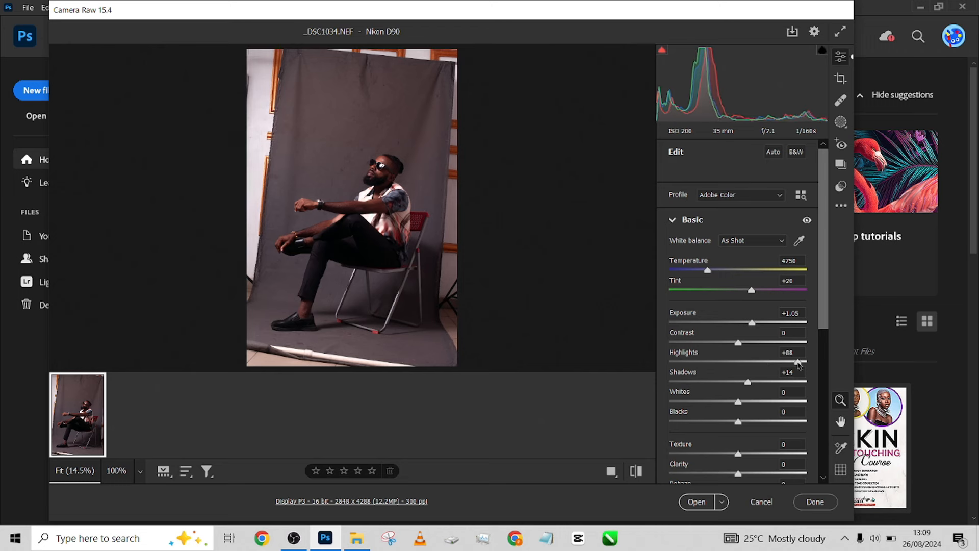
Set Exposure to +1.40, Highlights to +62 and Shadows to +22 for the raw photo, and open it in Photoshop
drag(764, 362, 788, 362)
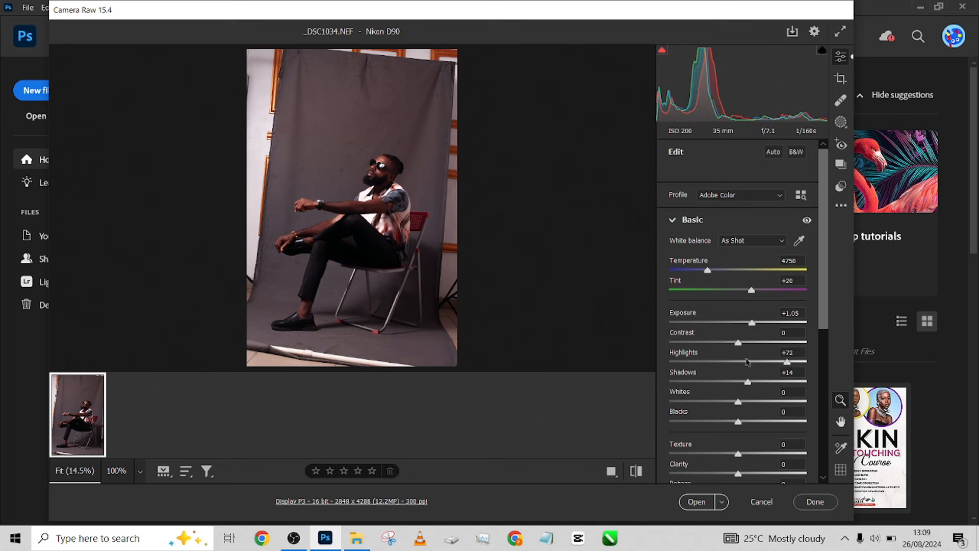
drag(753, 323, 758, 324)
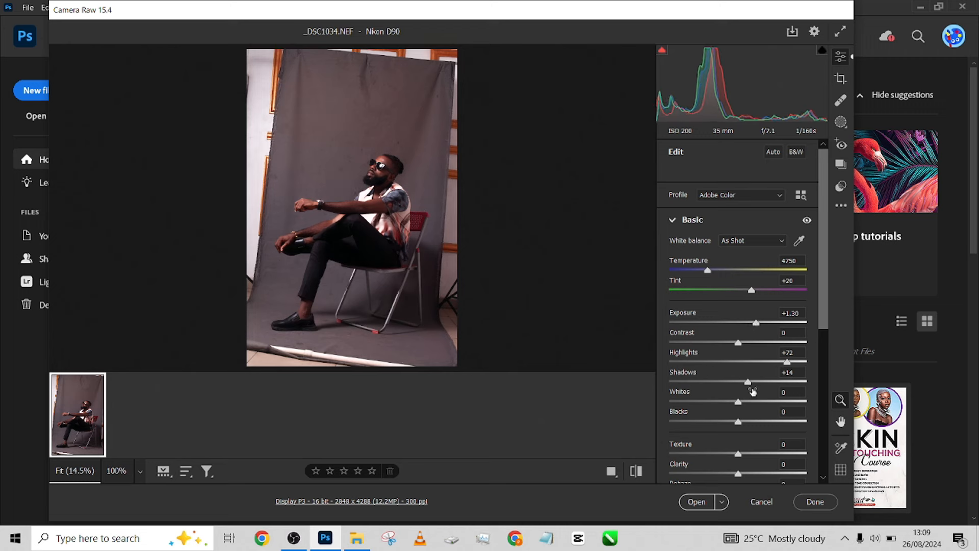
click(789, 382)
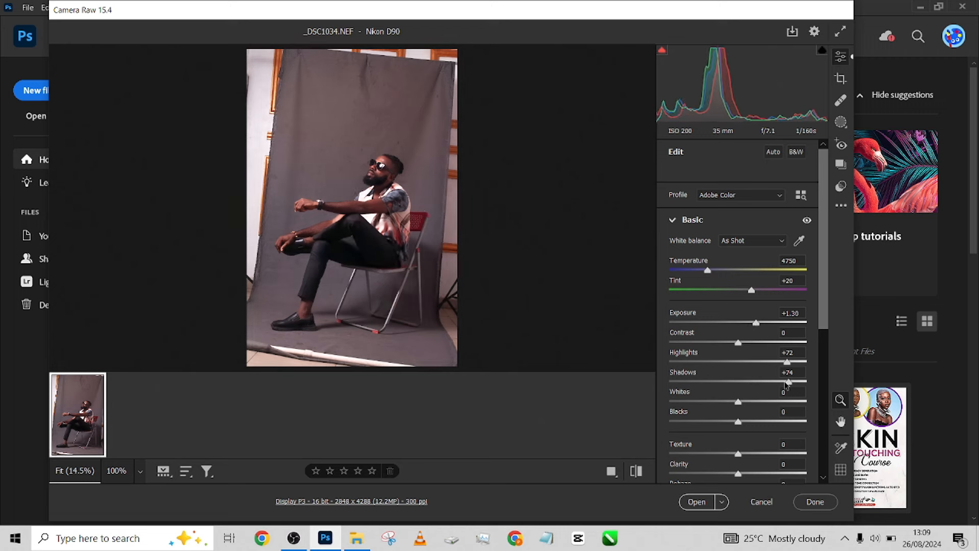
key(ctrl+z)
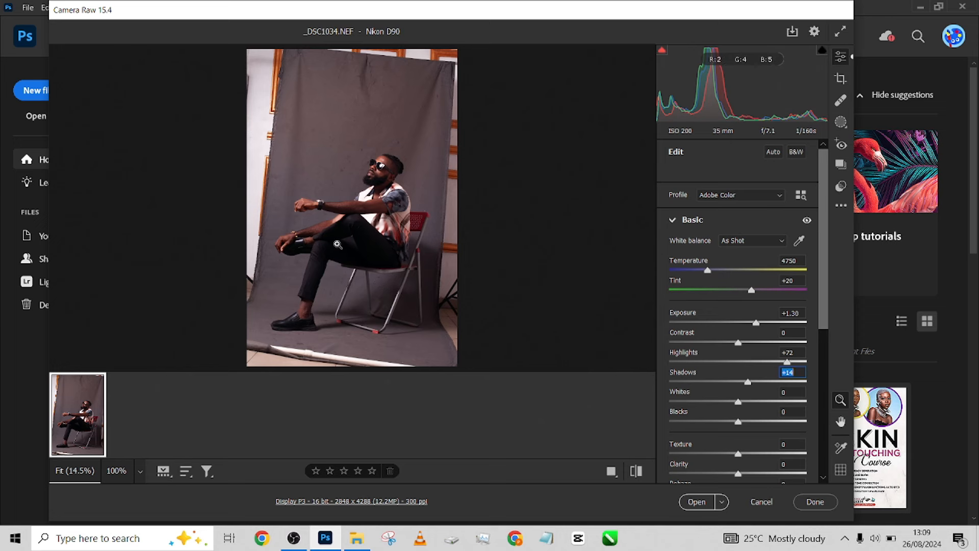
drag(786, 362, 757, 386)
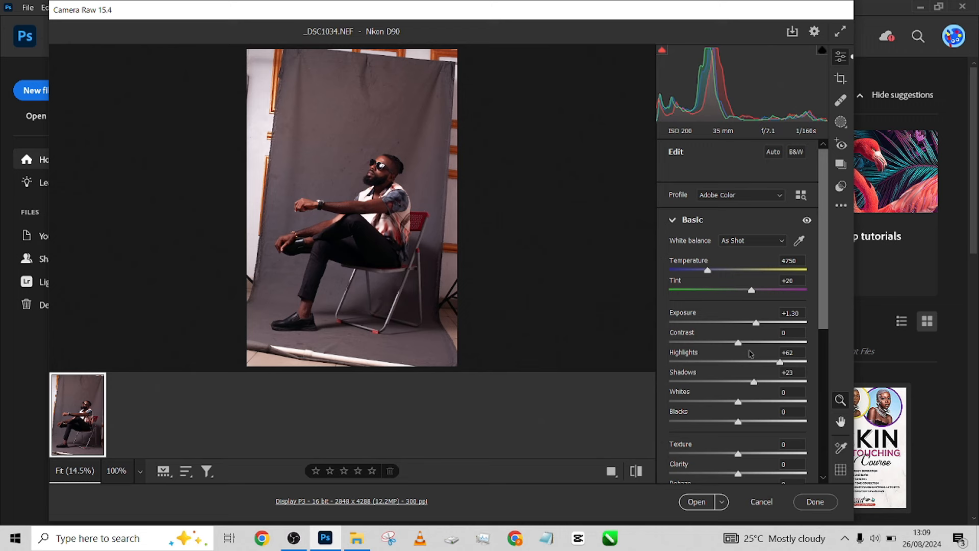
drag(756, 323, 757, 323)
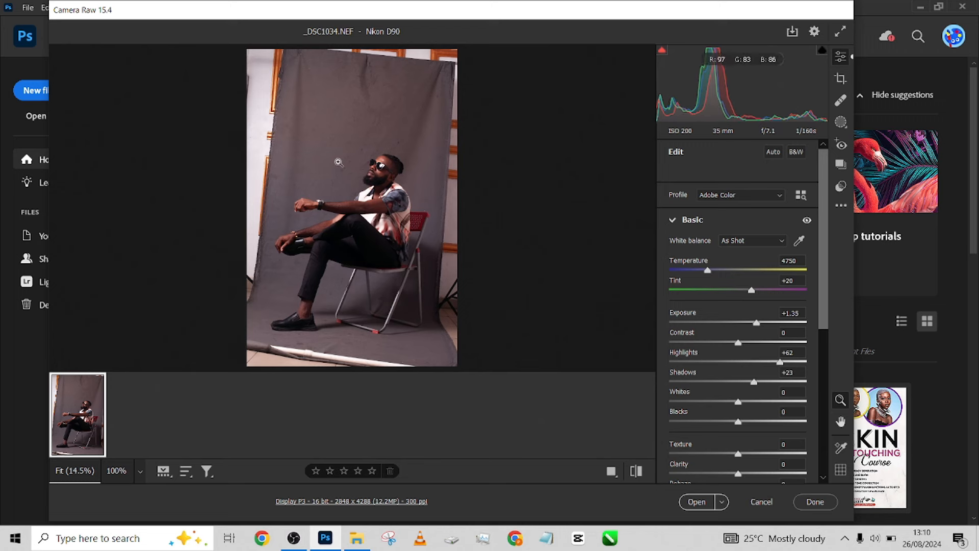
scroll(362, 171, up, 1)
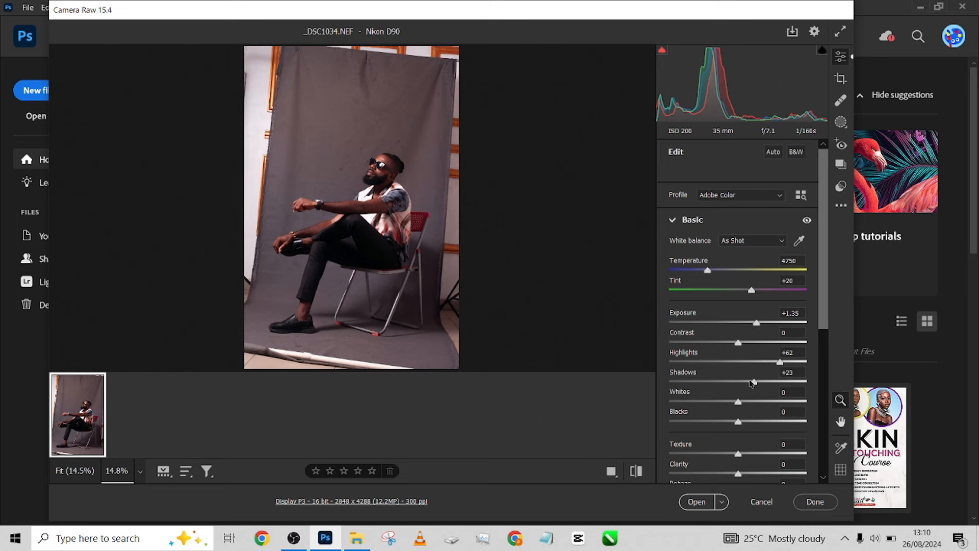
drag(752, 382, 752, 382)
drag(757, 323, 758, 324)
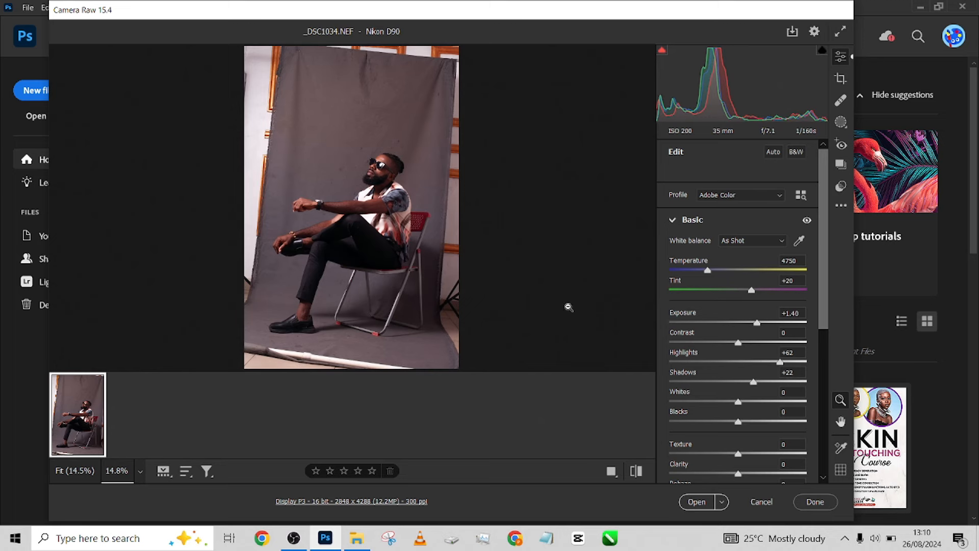
drag(357, 187, 364, 210)
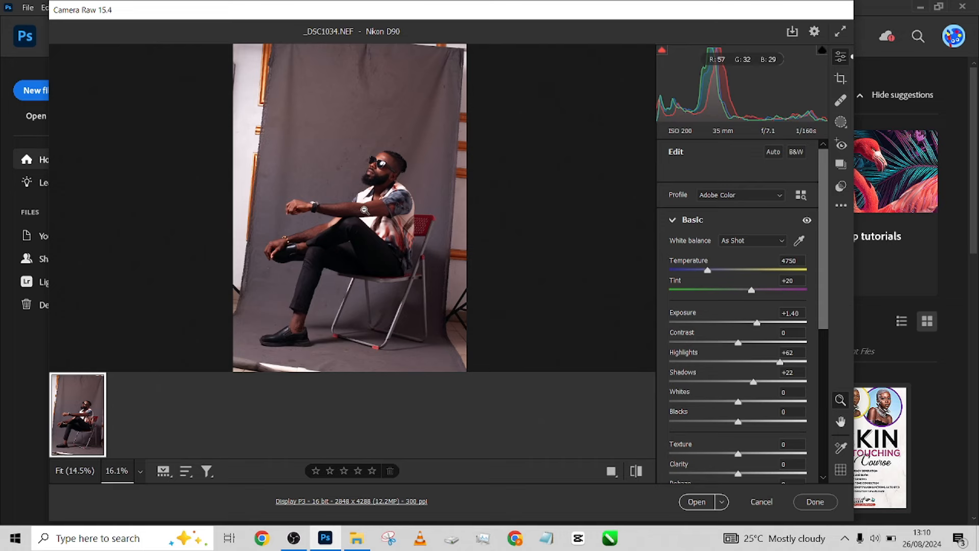
click(695, 503)
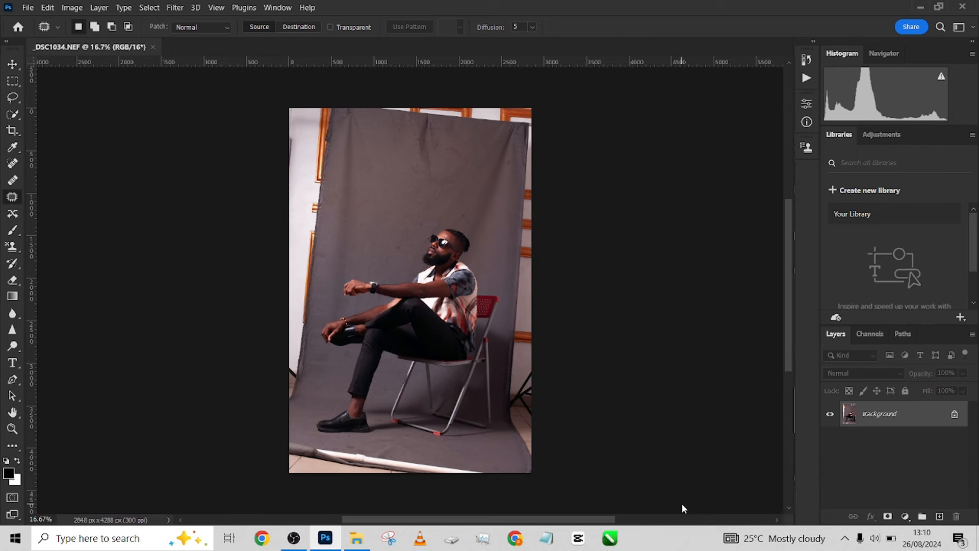
Frame the seated man with a 4:5 crop, rotating the photo and enlarging the crop slightly beyond its side edges
key(c)
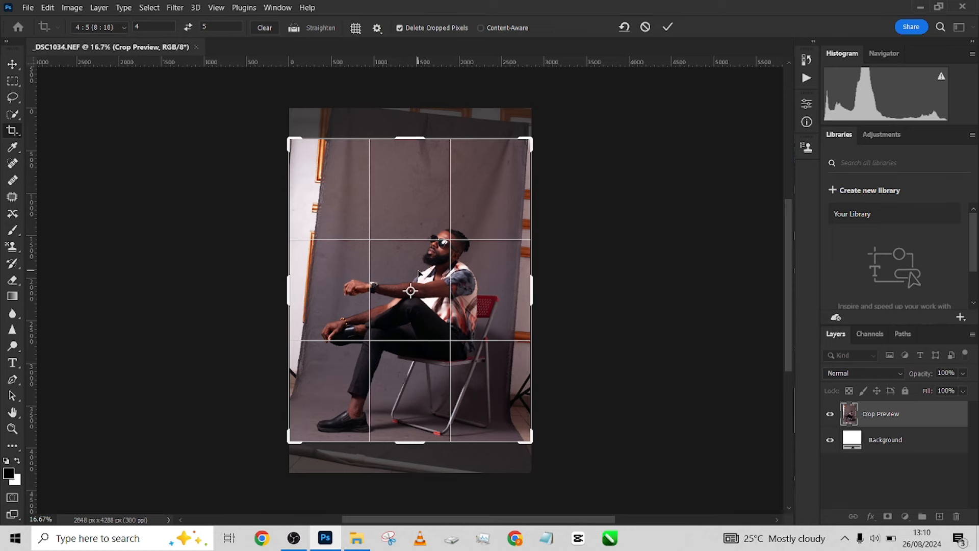
drag(422, 270, 421, 263)
drag(608, 376, 639, 376)
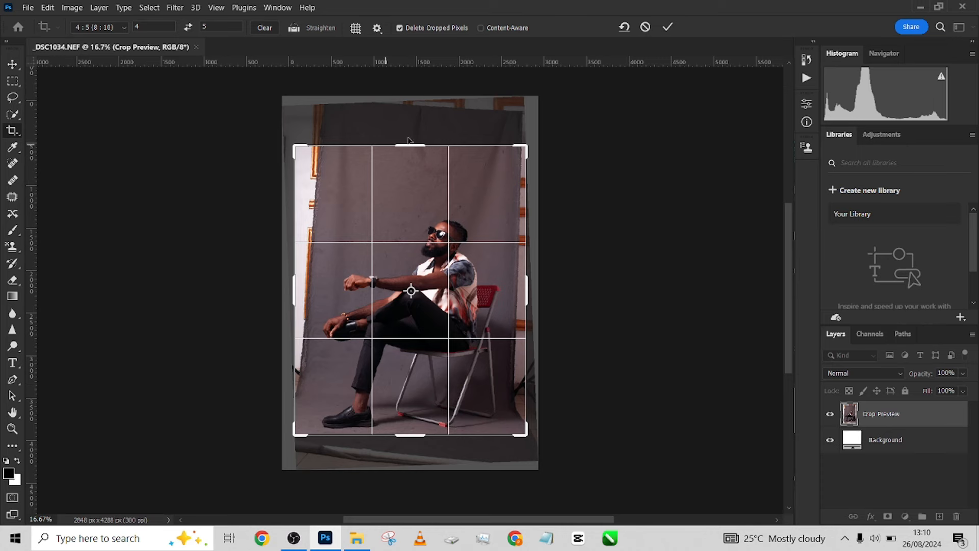
drag(411, 144, 411, 139)
drag(412, 319, 412, 319)
drag(415, 439, 414, 443)
drag(413, 134, 428, 124)
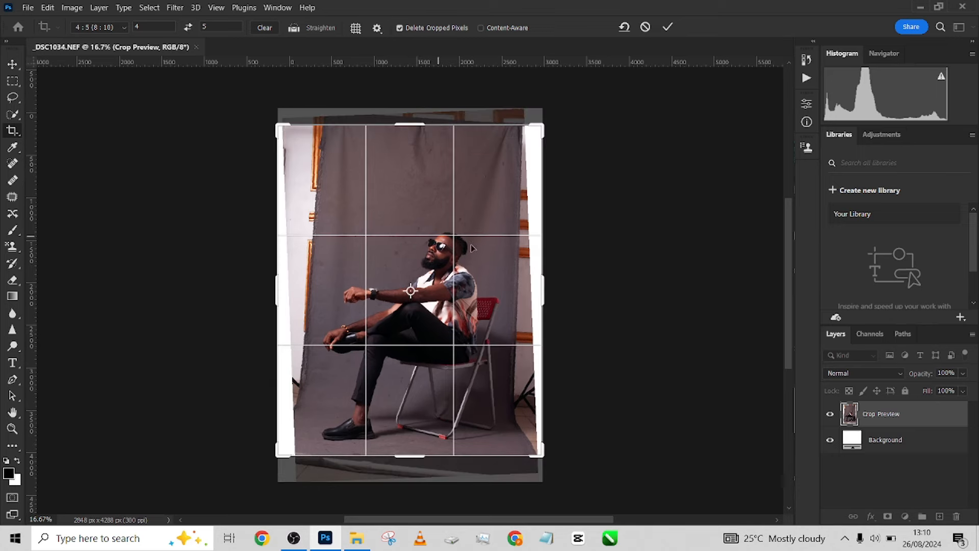
Reposition the man within the 4:5 crop frame, fine-tune the photo's rotation and apply the crop
drag(436, 353, 446, 341)
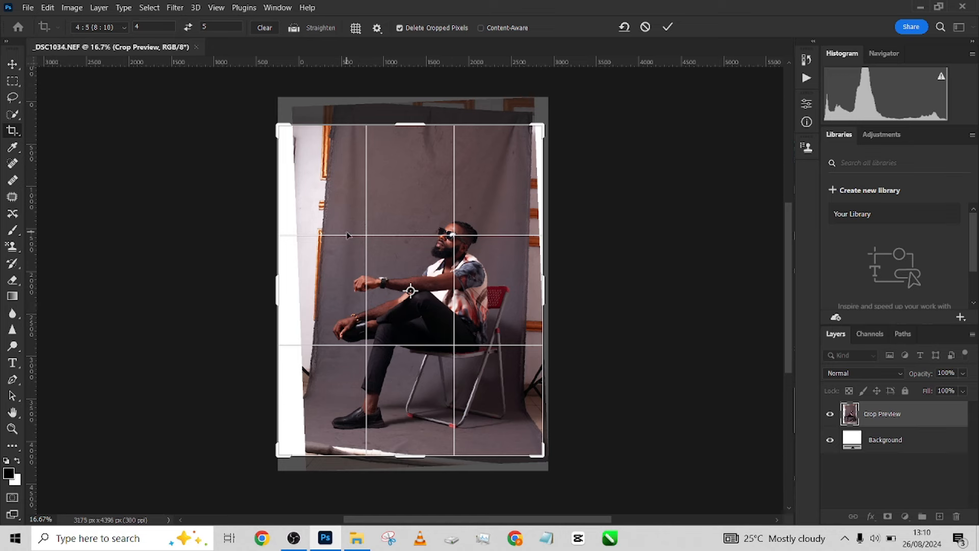
mouse_move(652, 399)
mouse_down()
mouse_move(688, 378)
mouse_move(666, 396)
mouse_up()
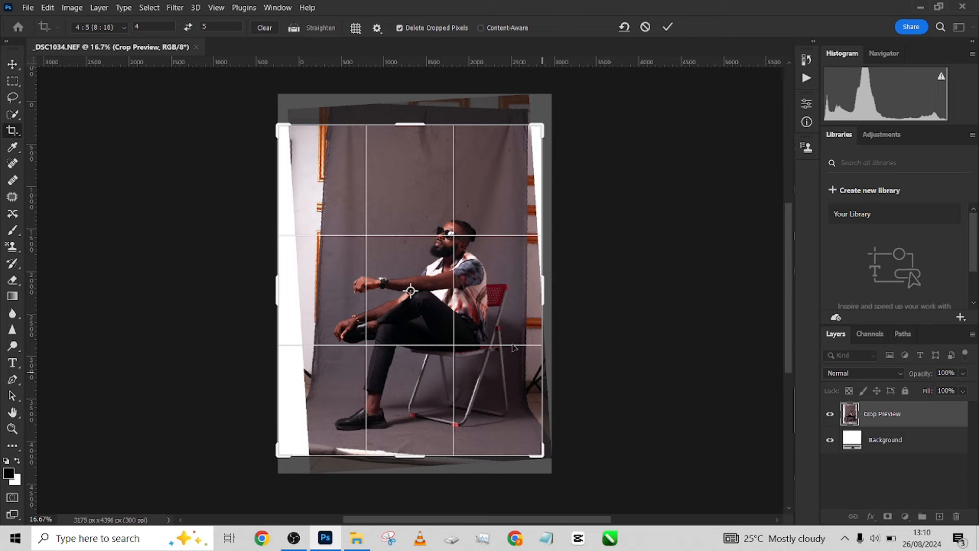
drag(606, 375, 619, 371)
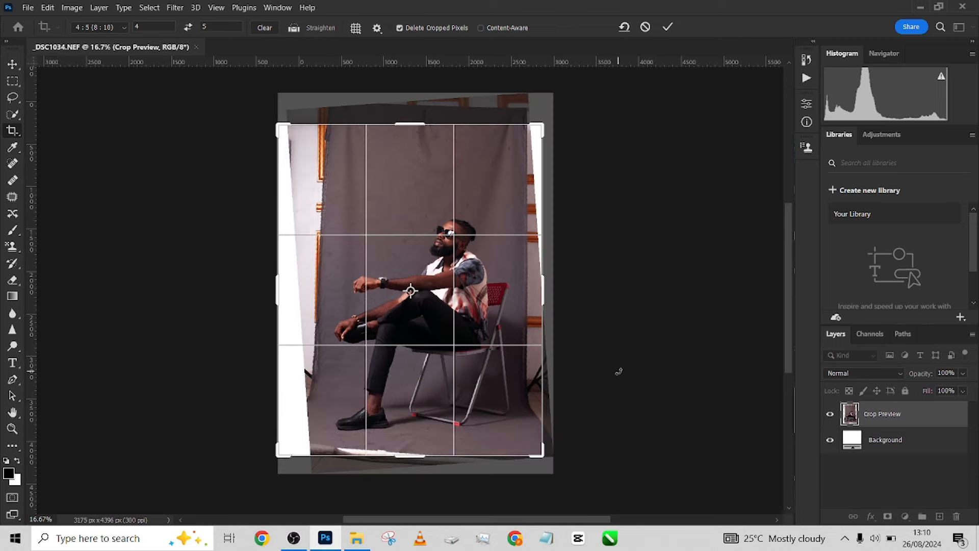
click(668, 27)
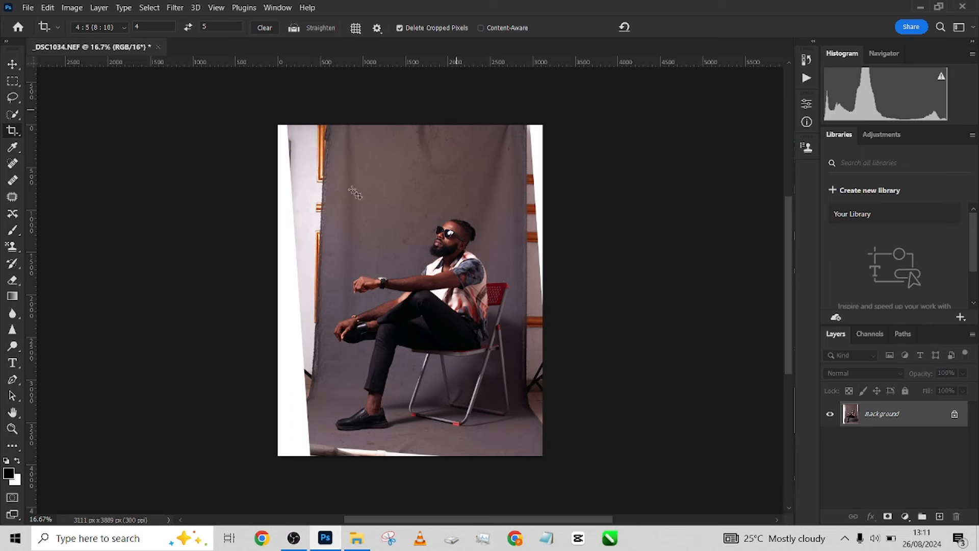
Select the man and chair with rectangular marquees that include his whole shoe and hand, and invert the selection
click(13, 82)
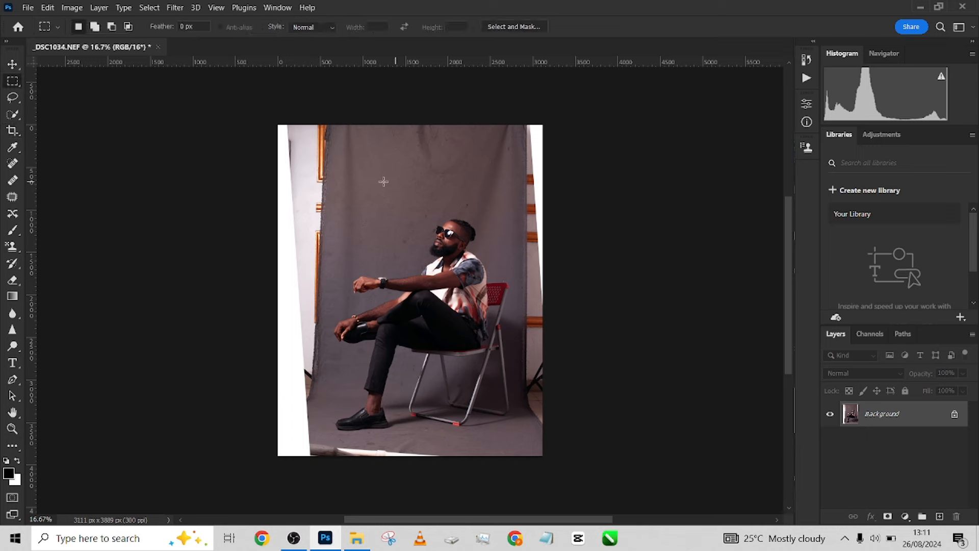
drag(343, 182, 519, 443)
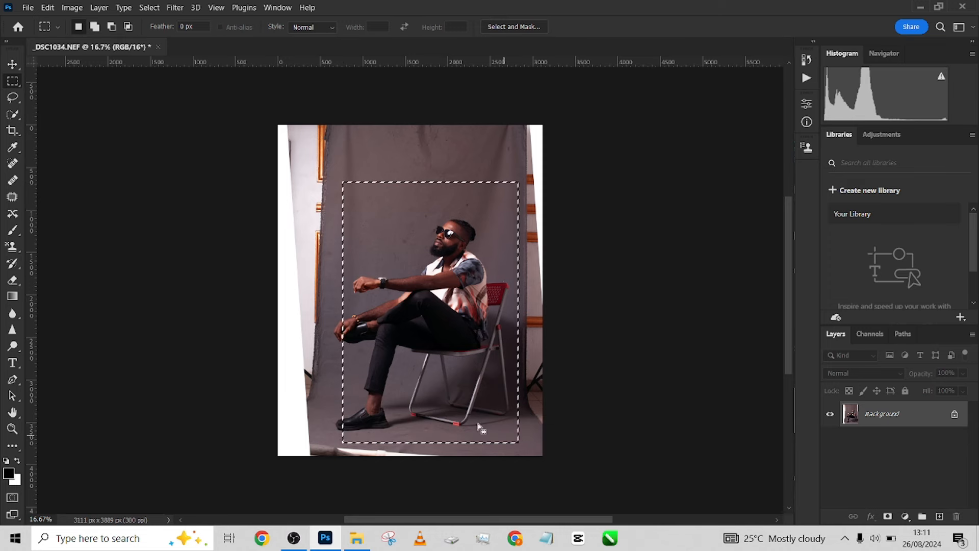
key(shift)
drag(353, 174, 332, 442)
right_click(388, 358)
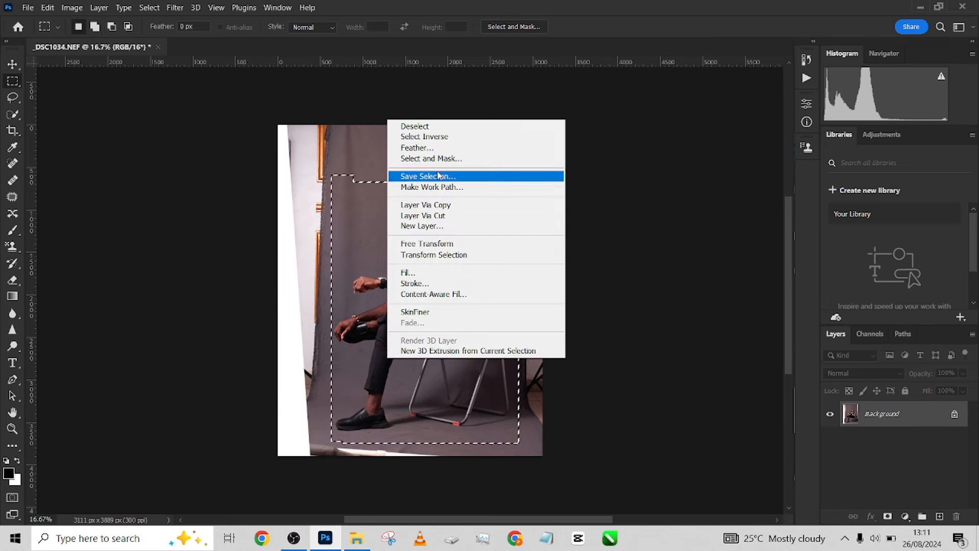
click(435, 137)
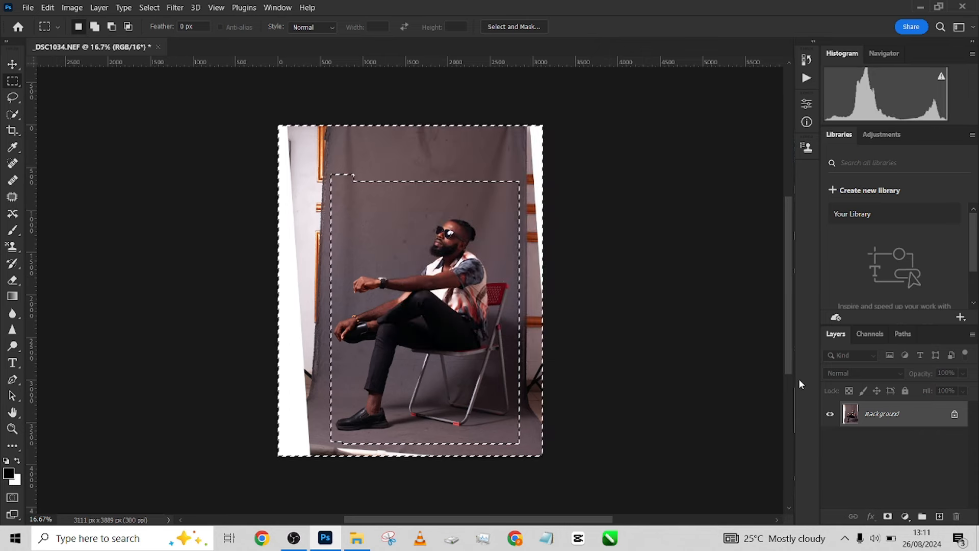
Fill the selected surroundings with Content-Aware at 100% opacity and Color Adaptation, and deselect
right_click(465, 142)
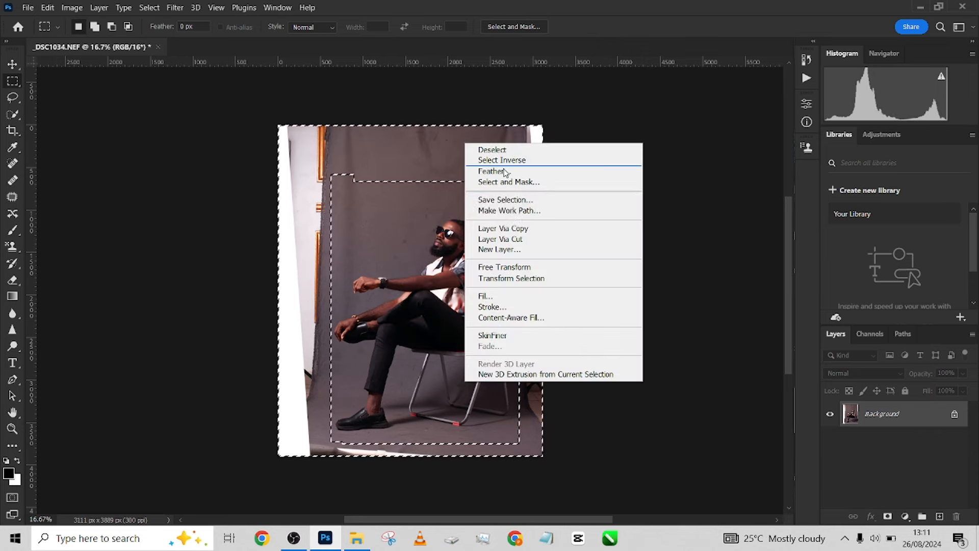
click(551, 297)
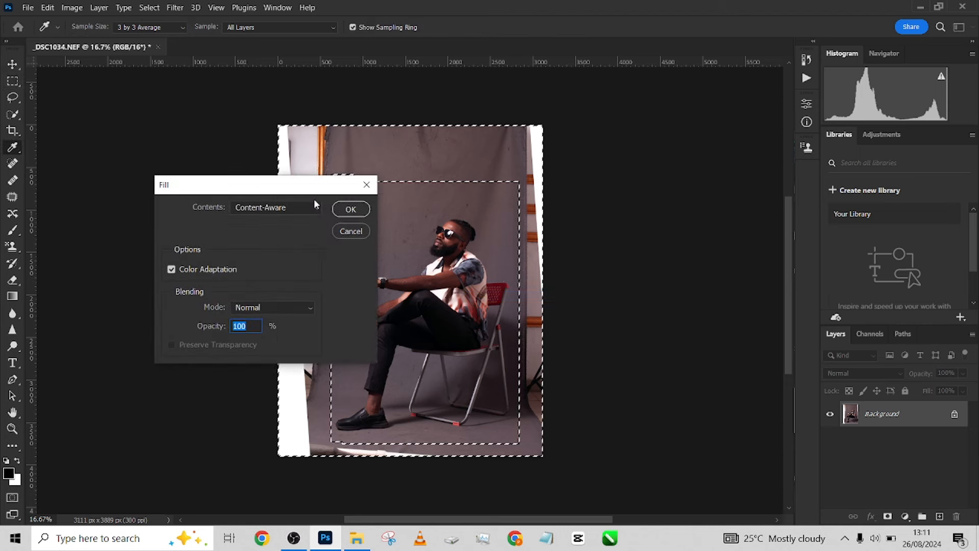
click(359, 213)
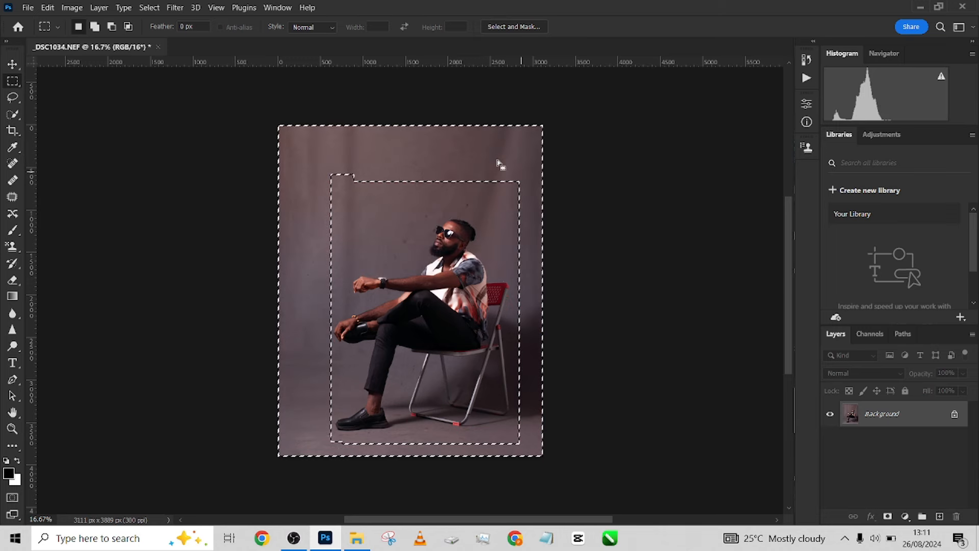
key(ctrl+d)
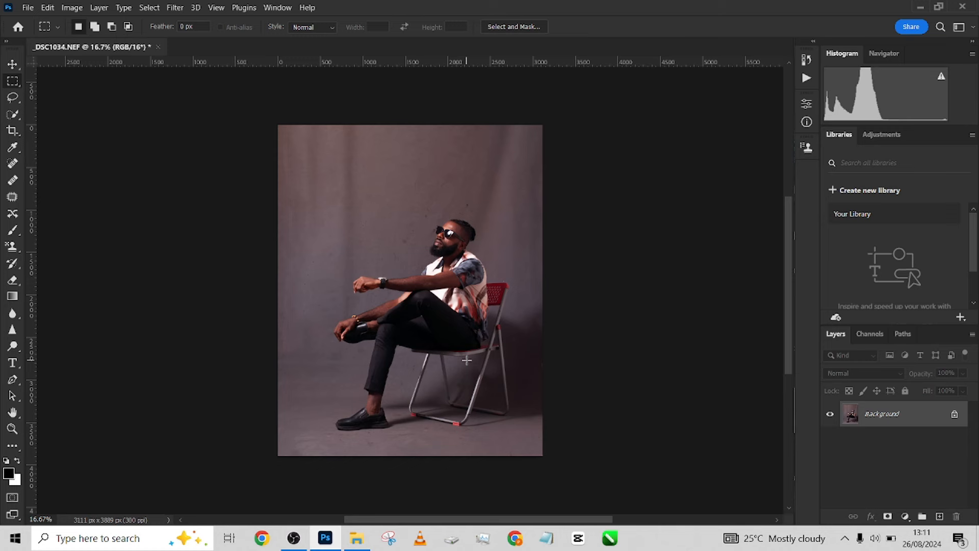
Compare the photo before and after the Content-Aware fill using the history states, ending on the deselected state
click(806, 61)
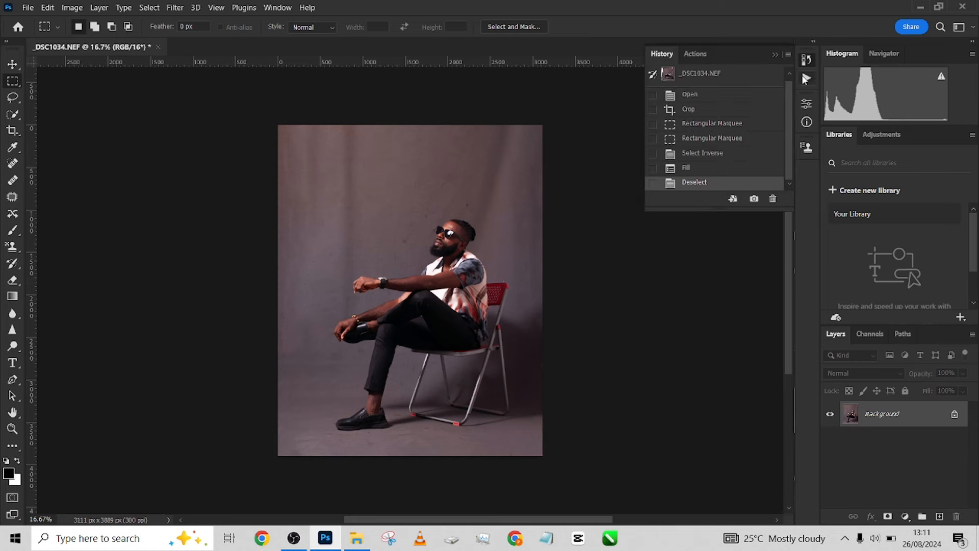
click(719, 169)
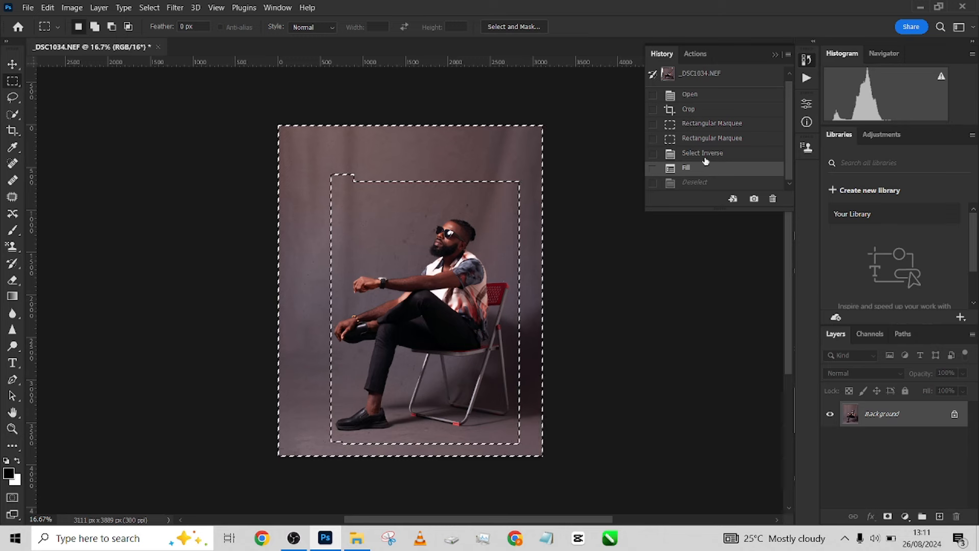
click(706, 155)
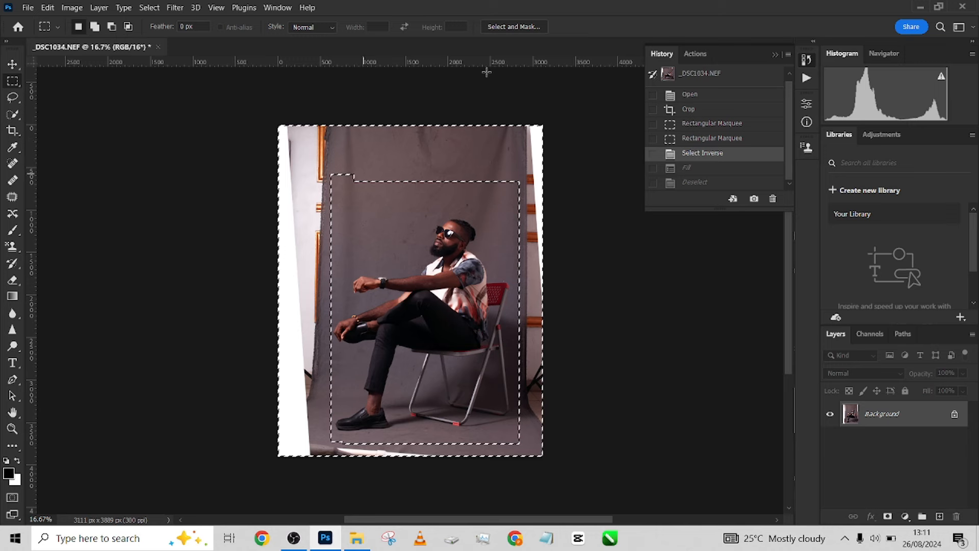
click(652, 183)
click(662, 184)
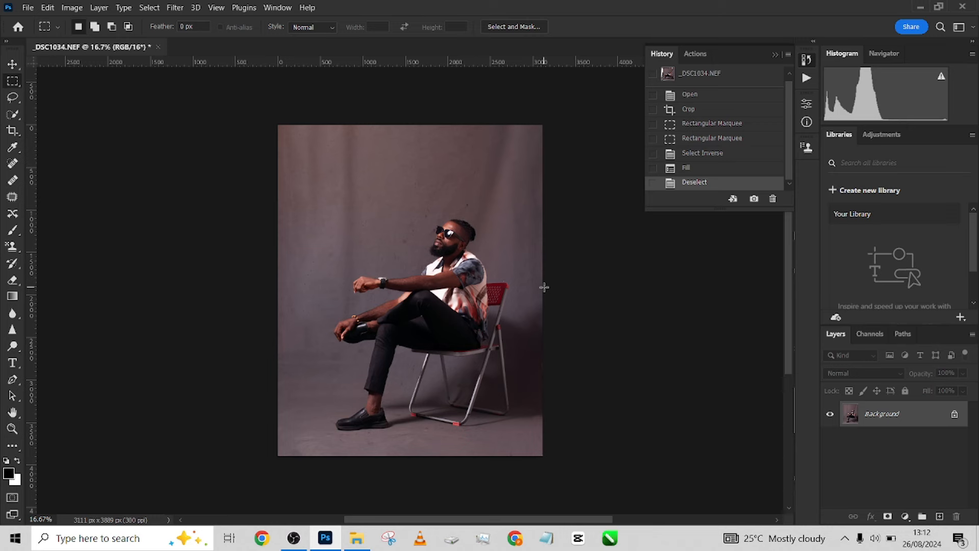
Open the Beauty Retouch v3 extension and move it beside the tools so the photo stays in view
scroll(465, 223, up, 3)
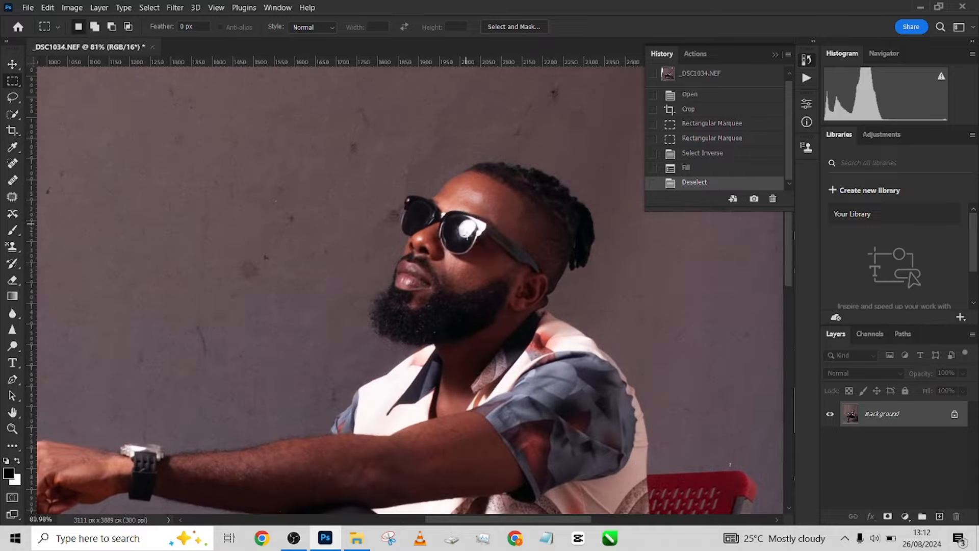
scroll(424, 255, down, 2)
scroll(444, 260, down, 3)
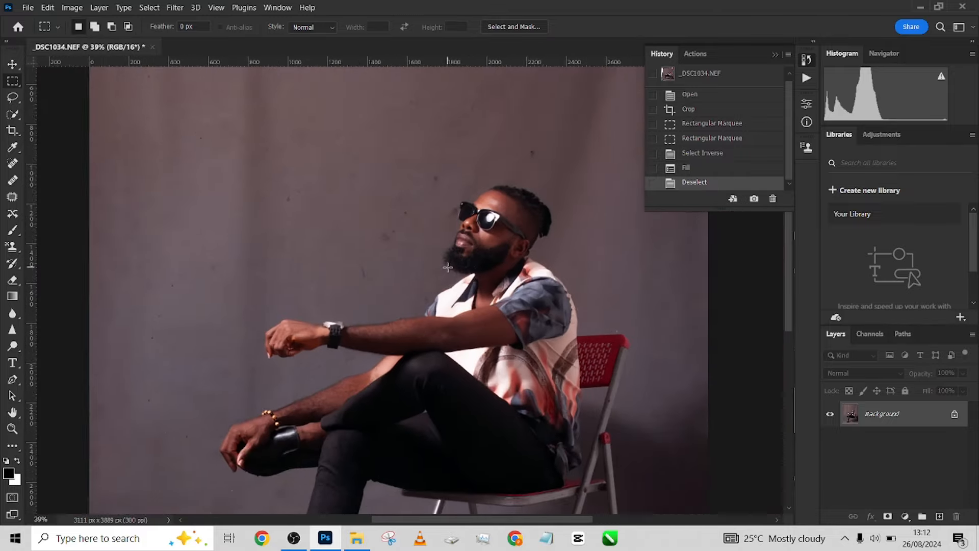
scroll(447, 268, down, 1)
click(278, 9)
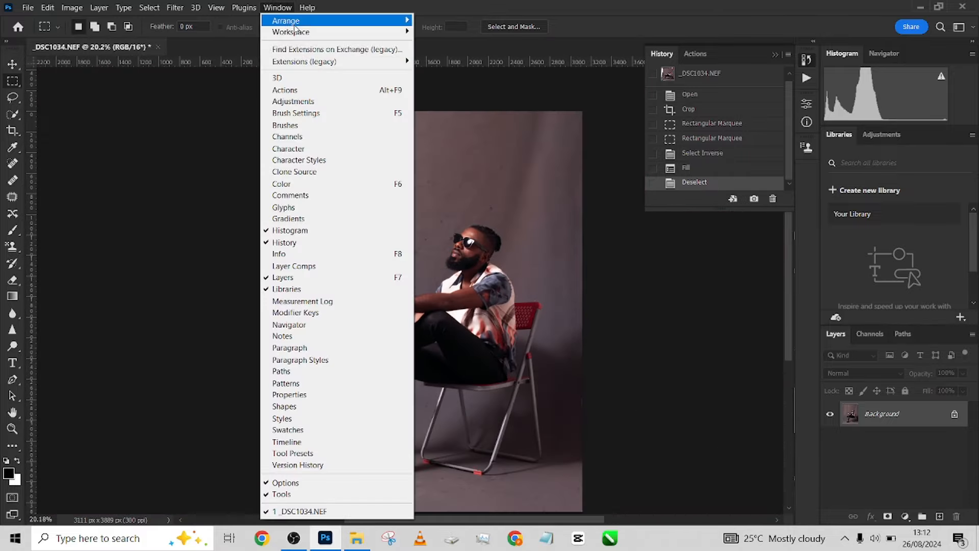
mouse_move(304, 62)
click(444, 63)
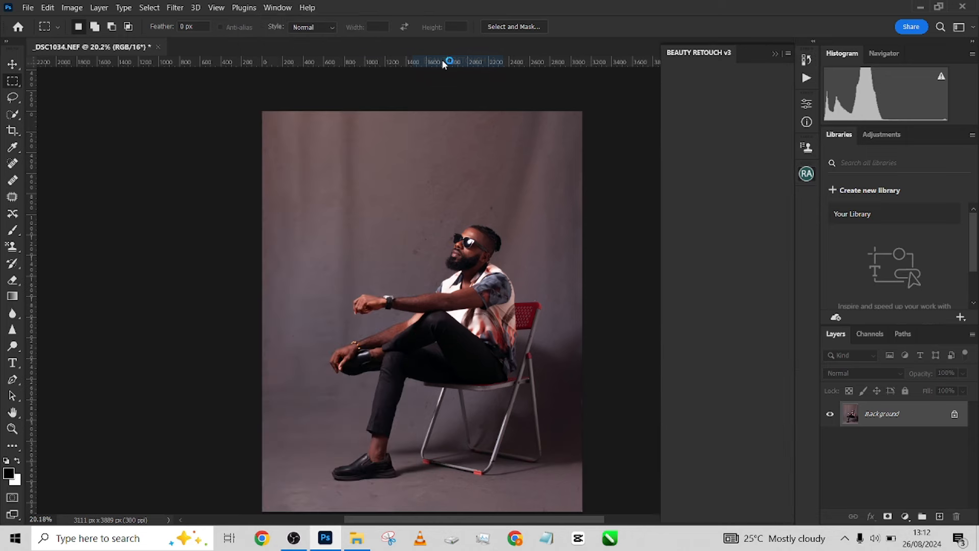
mouse_move(770, 56)
mouse_down()
mouse_move(211, 80)
mouse_move(142, 71)
mouse_up()
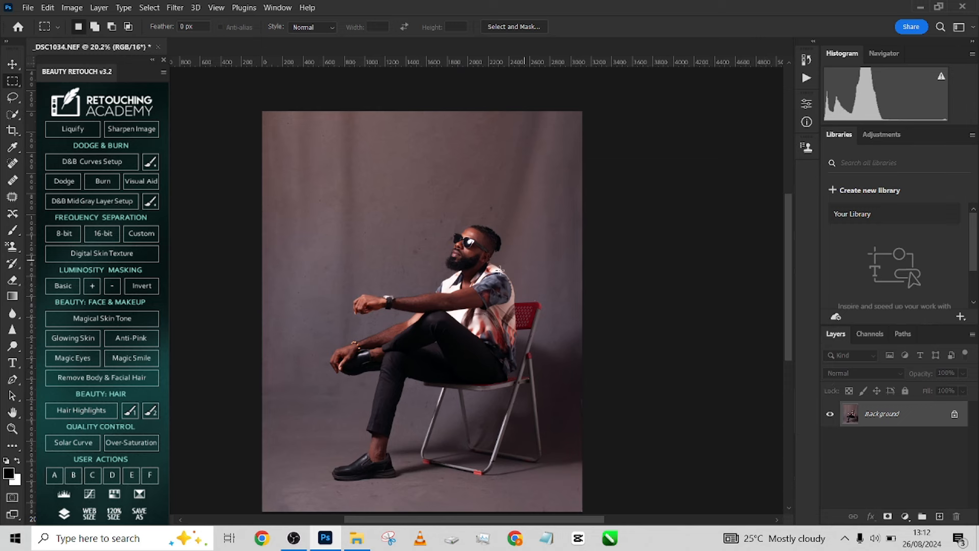
Sharpen the photo with the Beauty Retouch action, compare the face with and without sharpening, and flatten the image
click(136, 129)
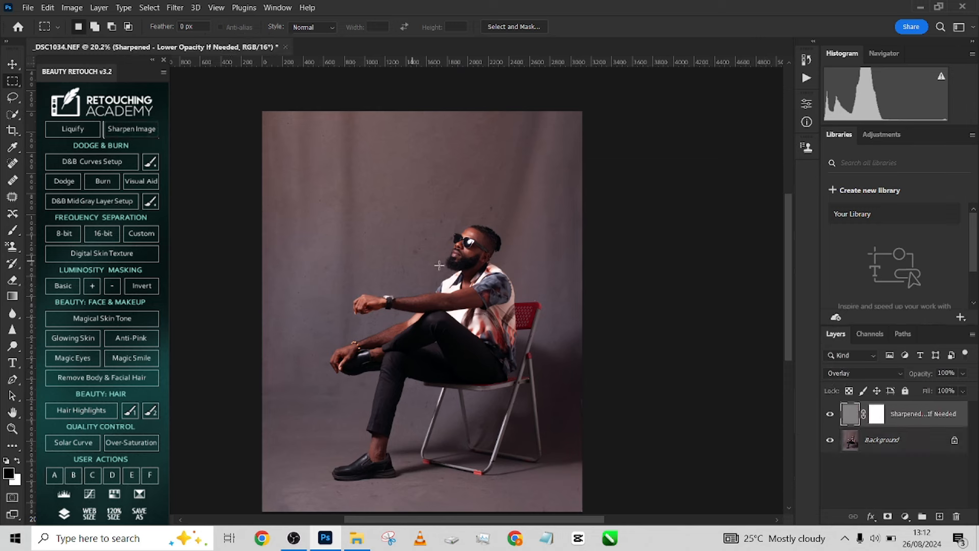
drag(444, 262, 767, 340)
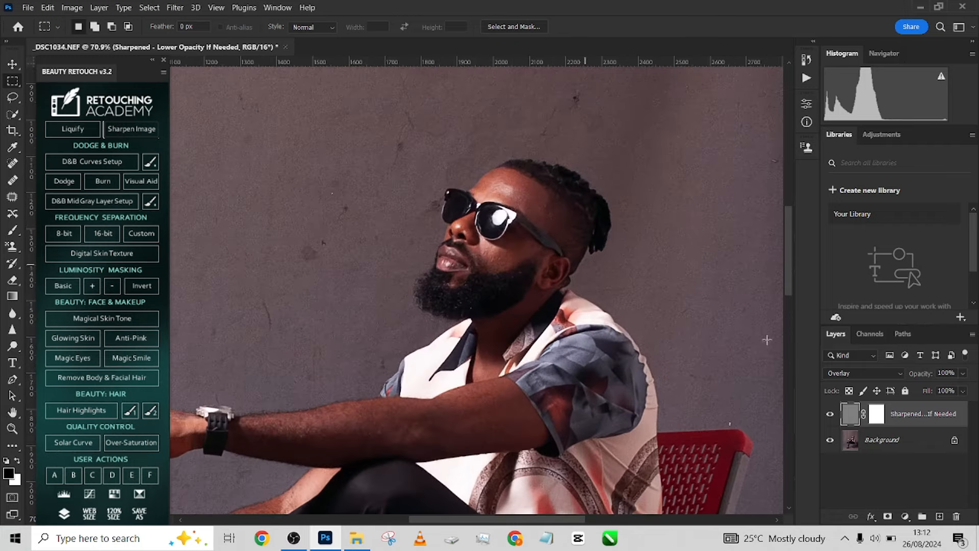
scroll(506, 242, up, 3)
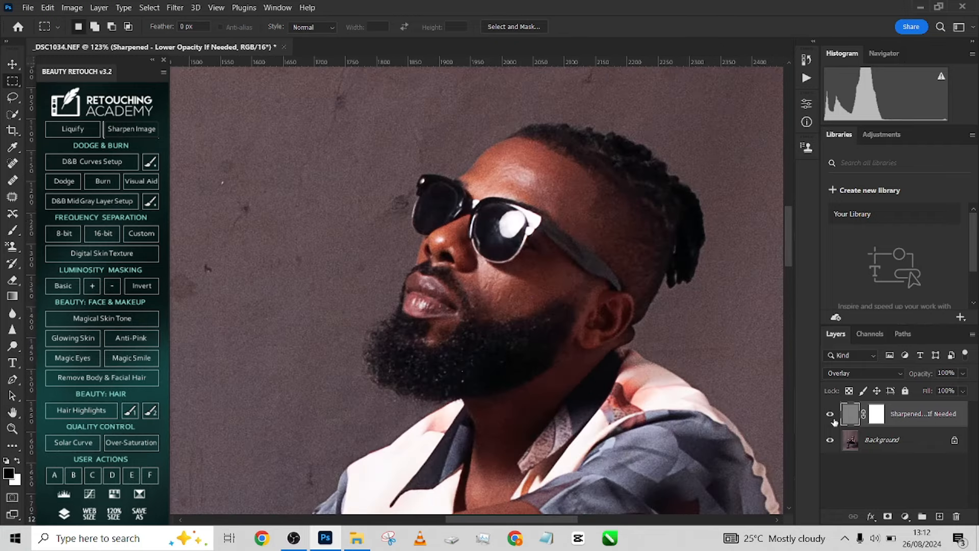
click(831, 418)
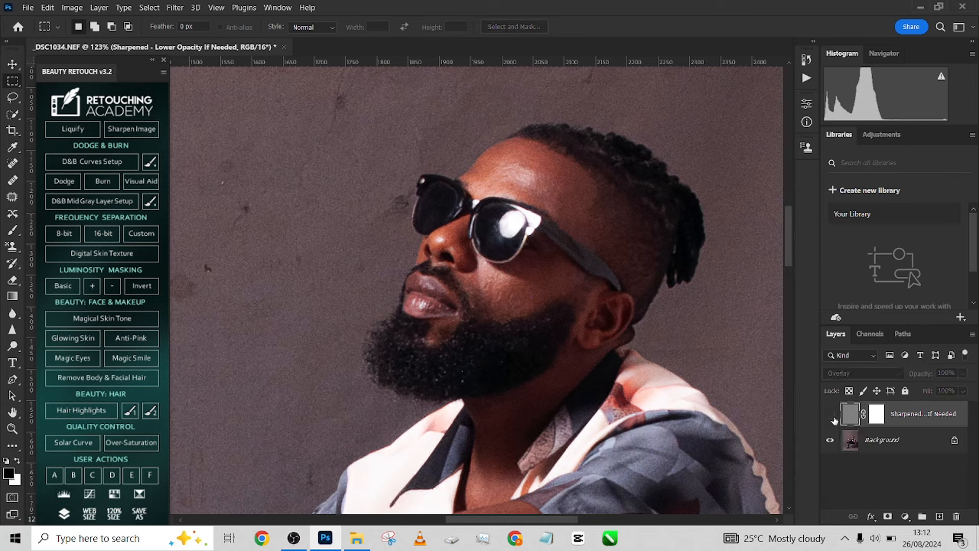
click(832, 417)
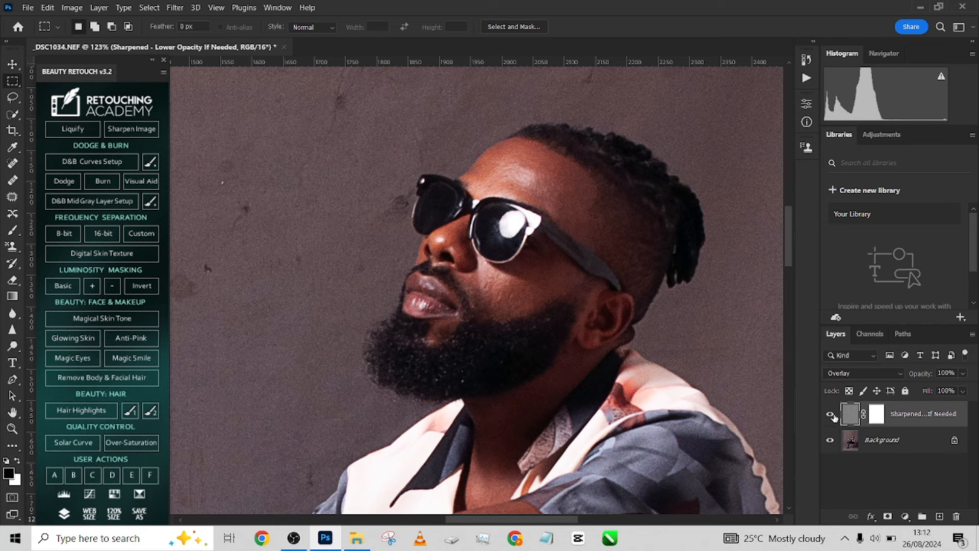
right_click(891, 435)
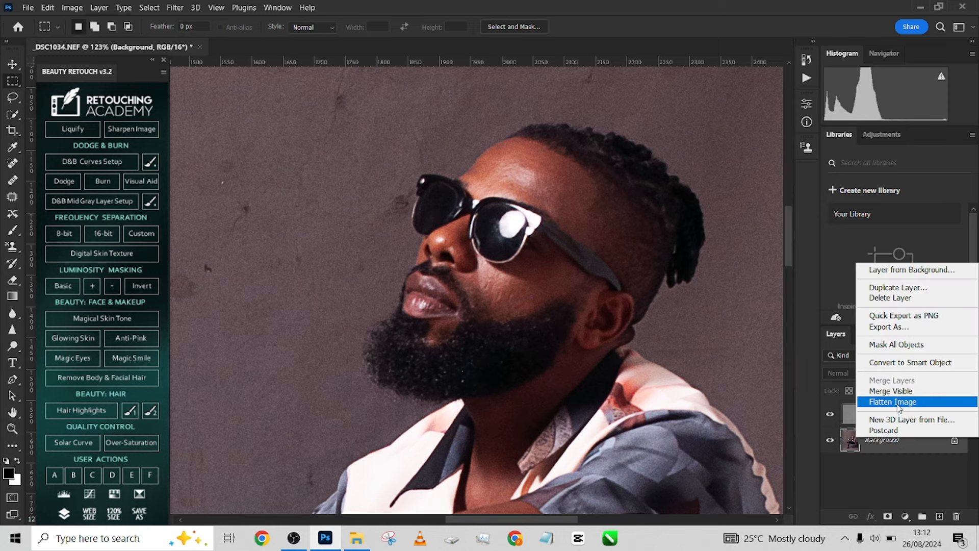
click(897, 401)
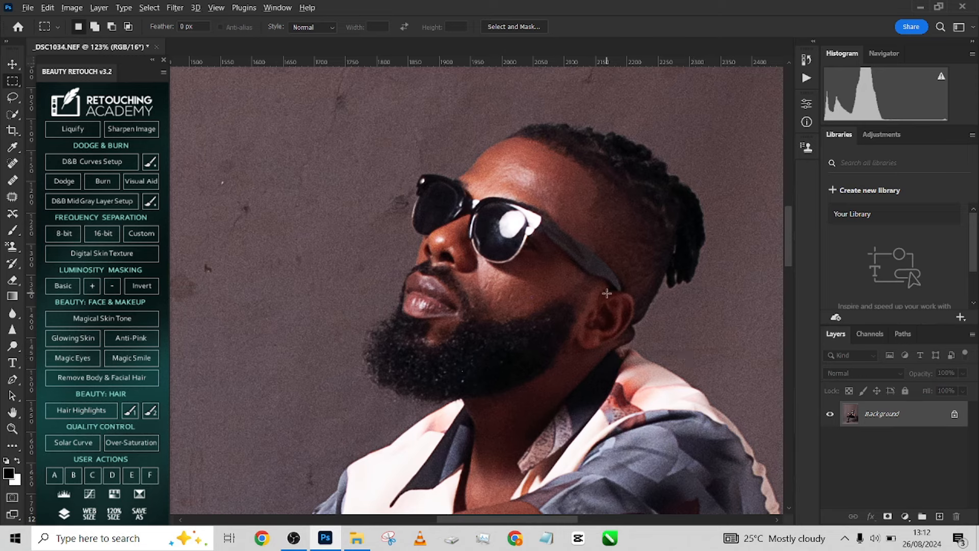
Run the 8-bit frequency separation on the flattened photo with a Gaussian Blur radius of 2 pixels
scroll(606, 293, down, 2)
click(62, 231)
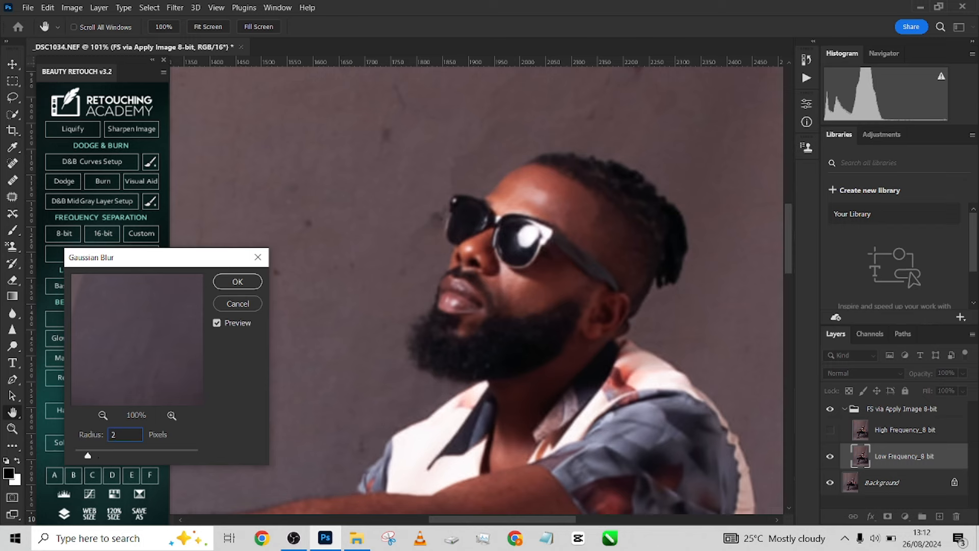
key(Return)
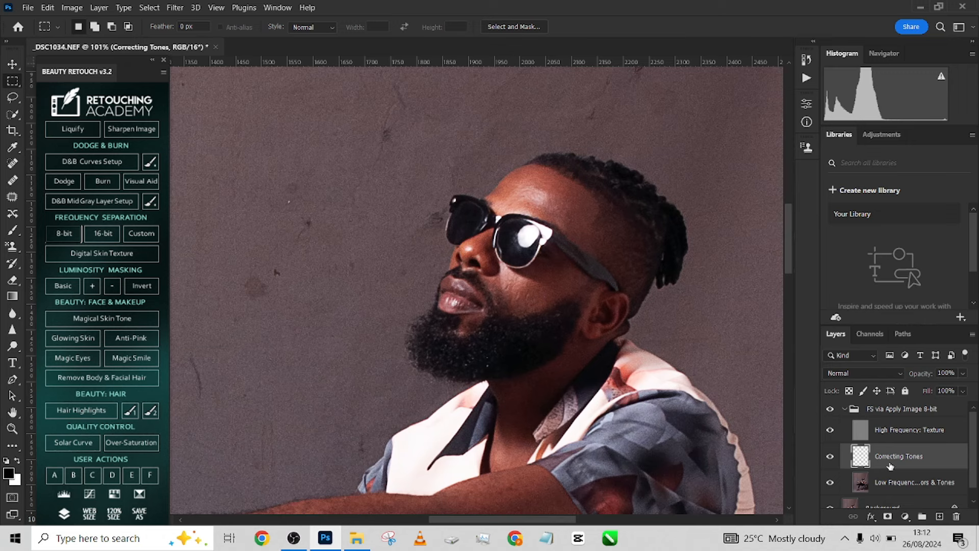
Choose the Mixer Brush and hide the High Frequency: Texture layer while keeping Correcting Tones active
click(16, 234)
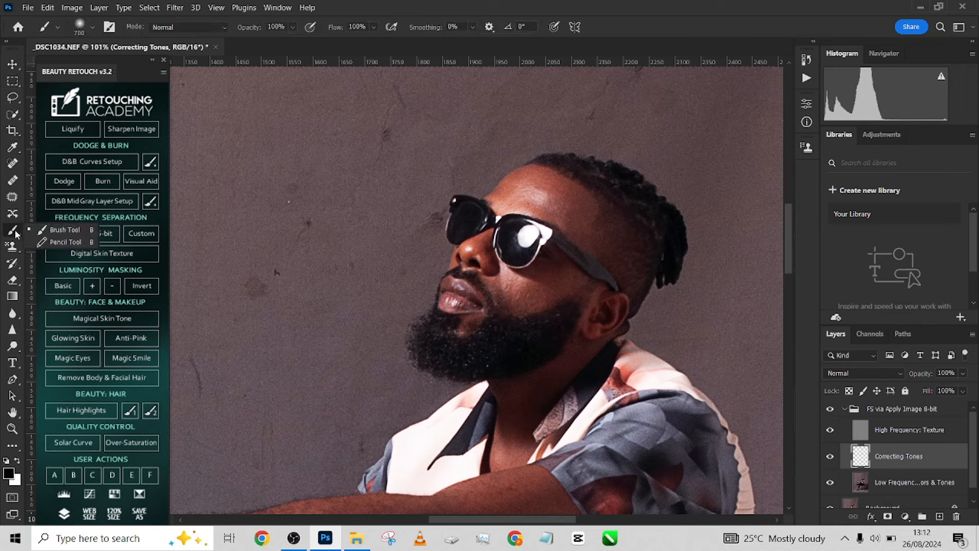
click(17, 447)
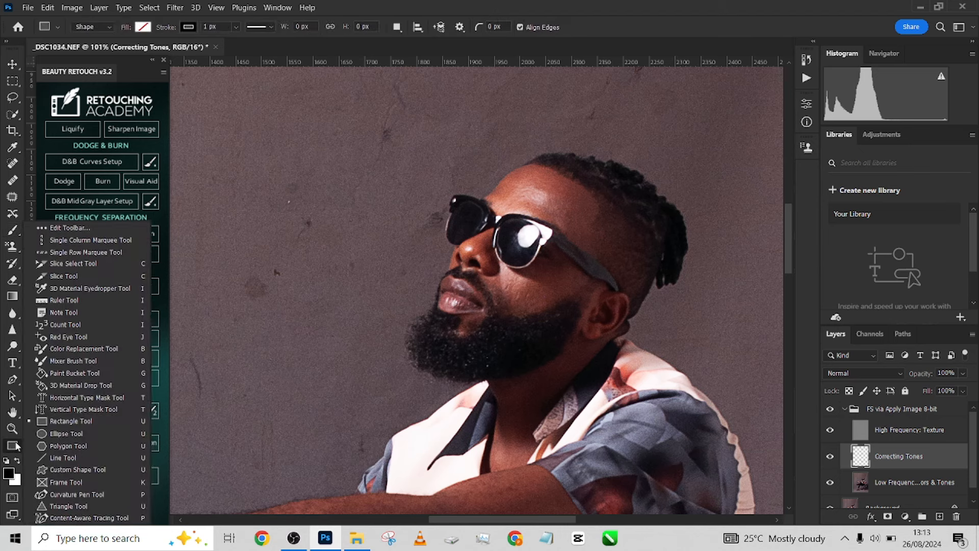
click(73, 361)
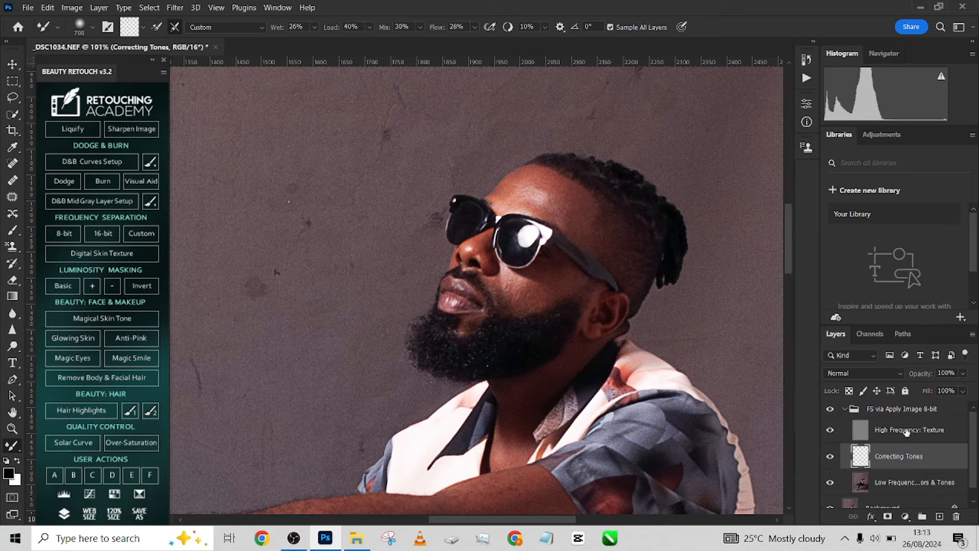
click(830, 430)
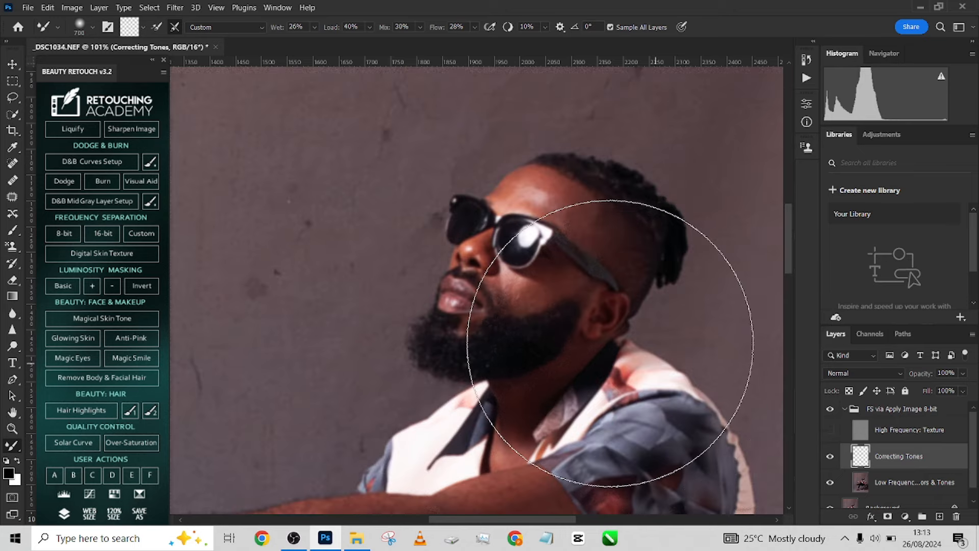
Blend the forehead's skin tones on the Correcting Tones layer using a Mixer Brush reduced to about 40 to 45 px
scroll(553, 306, up, 5)
key(bracketleft)
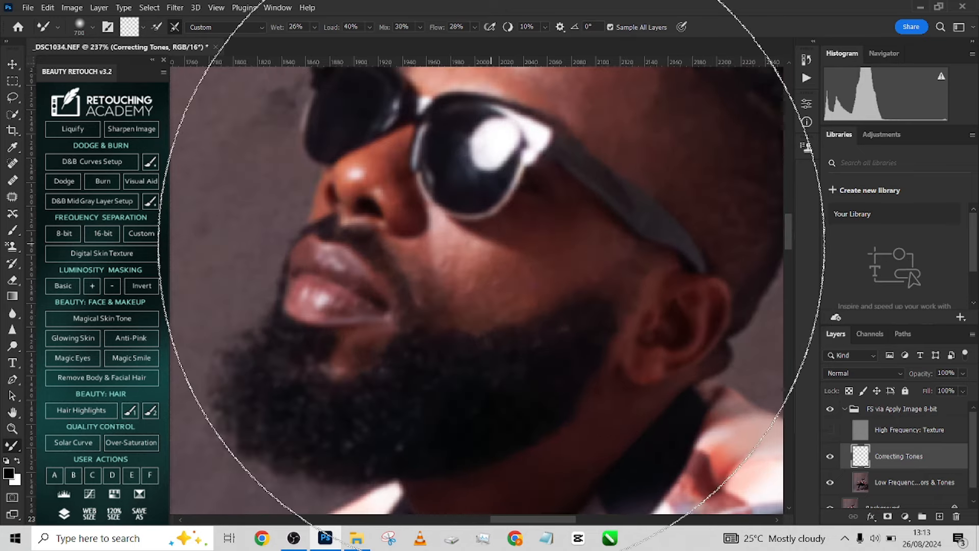
scroll(497, 153, up, 3)
key(bracketleft)
key(bracketleft)
key(bracketleft)
key(bracketleft)
key(bracketleft)
key(bracketleft)
key(bracketleft)
key(bracketleft)
key(bracketleft)
key(bracketleft)
key(bracketleft)
key(bracketleft)
key(bracketleft)
key(bracketleft)
key(bracketleft)
key(bracketleft)
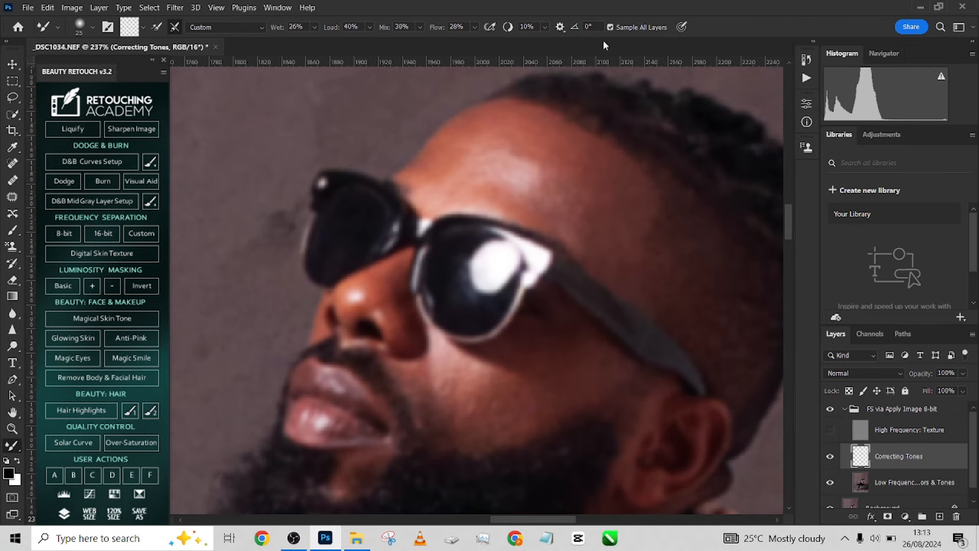
scroll(459, 178, up, 2)
key(bracketright)
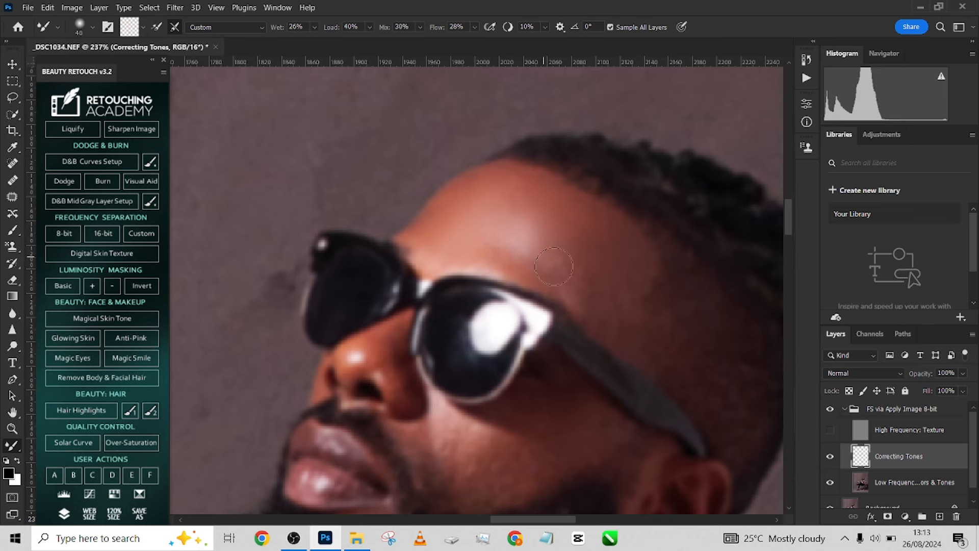
mouse_move(575, 285)
mouse_down()
mouse_move(579, 306)
mouse_move(601, 311)
mouse_move(629, 258)
mouse_move(608, 242)
mouse_move(564, 236)
mouse_up()
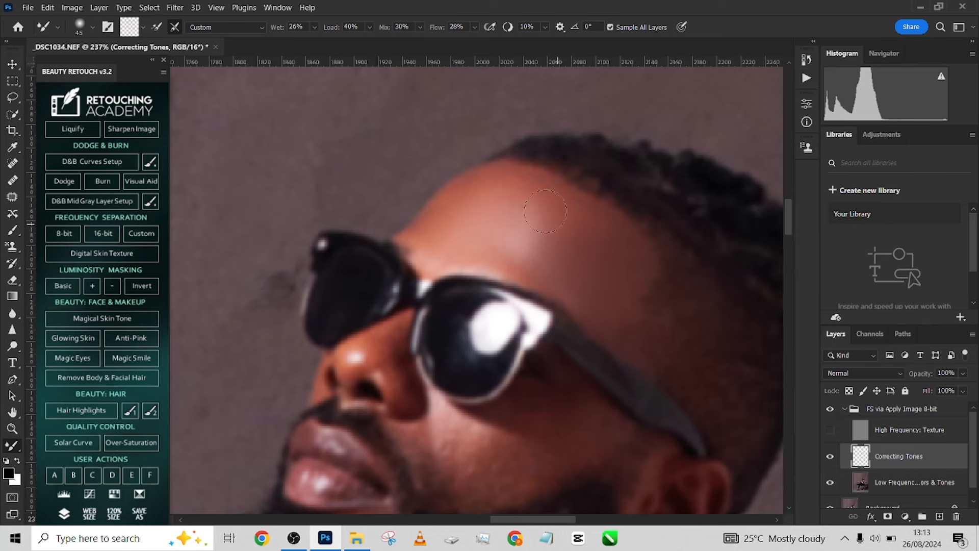
key(bracketleft)
Blend the tones on the cheek below the sunglasses, using a 20 px brush near the mouth
scroll(474, 332, down, 4)
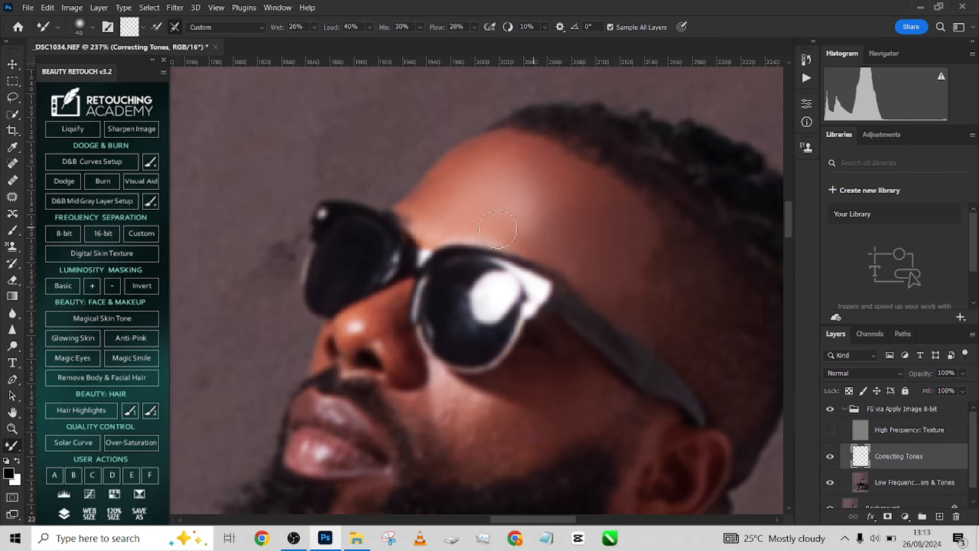
mouse_move(488, 371)
mouse_down()
mouse_move(503, 357)
mouse_move(527, 363)
mouse_move(498, 336)
mouse_move(461, 343)
mouse_move(463, 361)
mouse_move(457, 331)
mouse_move(518, 302)
mouse_move(601, 323)
mouse_move(572, 297)
mouse_move(539, 337)
mouse_up()
key(bracketleft)
key(bracketleft)
key(bracketleft)
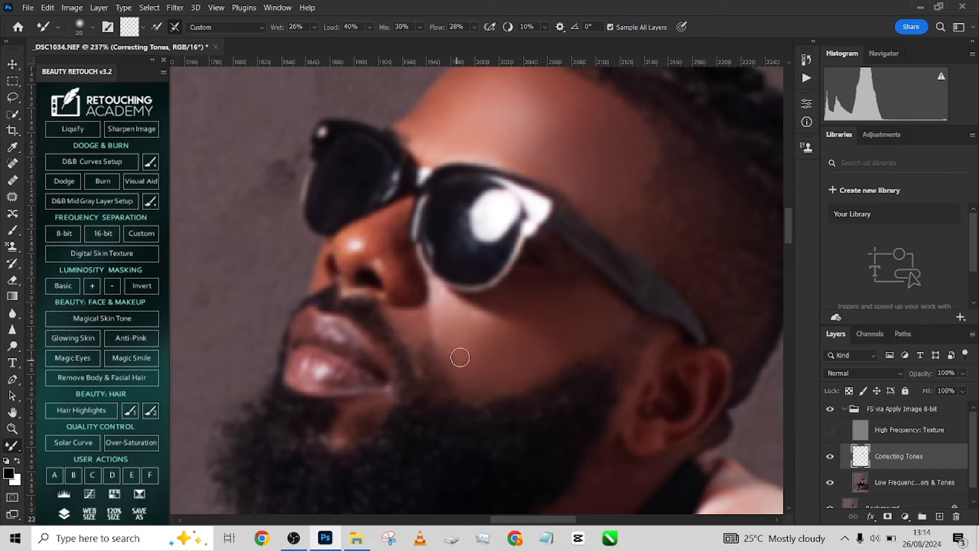
mouse_move(460, 357)
mouse_down()
mouse_move(482, 342)
mouse_move(471, 321)
mouse_move(410, 348)
mouse_up()
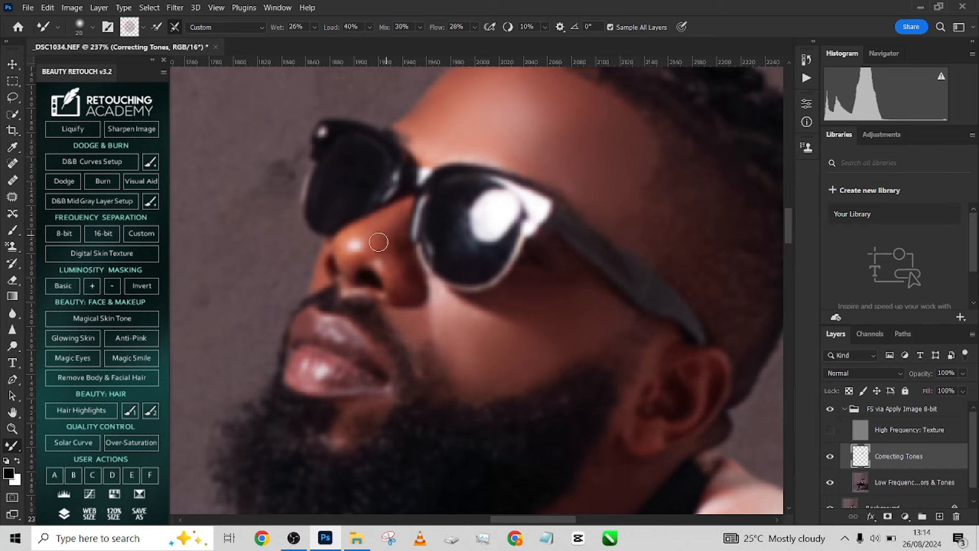
Refine the tones on the nose, forehead and cheek with the Mixer Brush enlarged to between 35 and 45 px
key(bracketright)
key(bracketright)
key(bracketright)
scroll(589, 161, down, 2)
scroll(586, 183, up, 6)
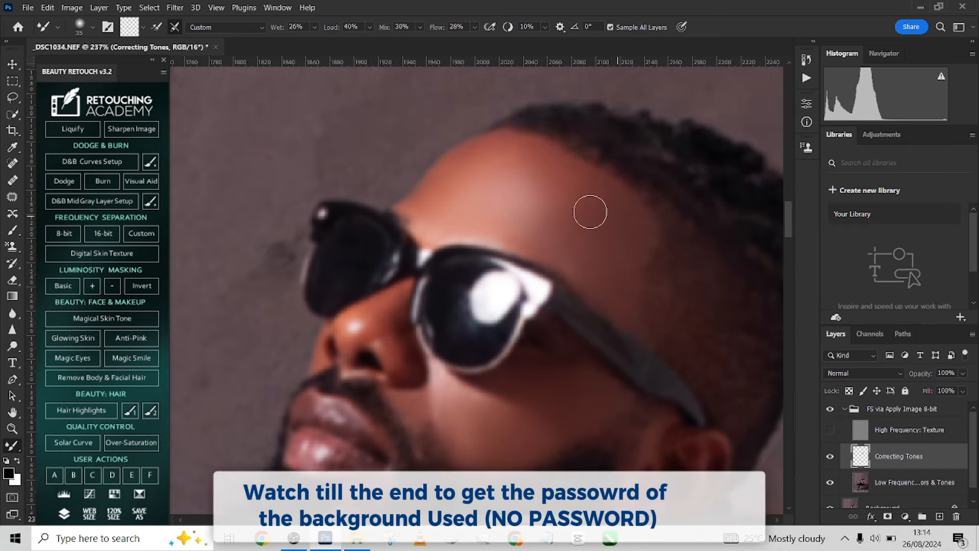
scroll(505, 225, down, 7)
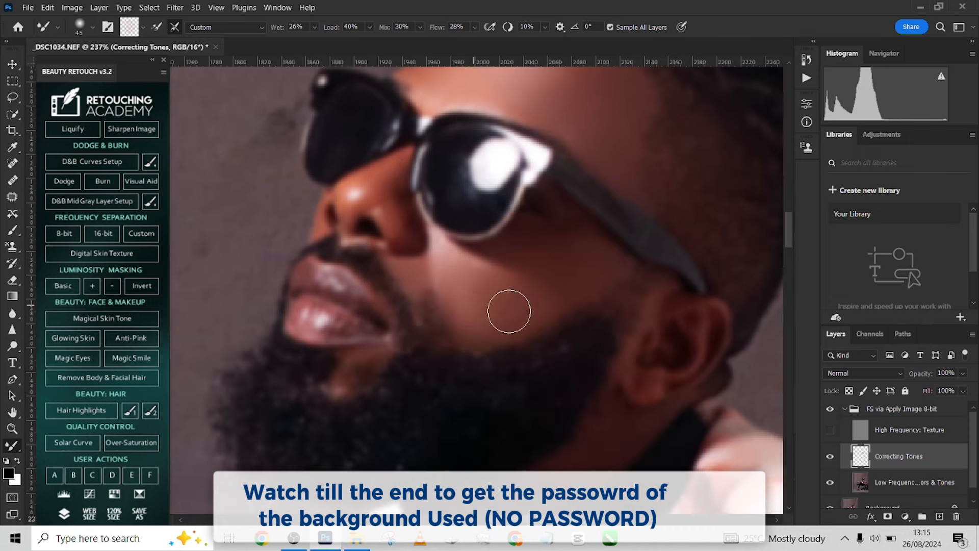
scroll(438, 293, down, 5)
Smooth the shiny highlights on the man's lips with the Mixer Brush reduced to 20 px or smaller
key(bracketleft)
key(bracketleft)
key(bracketleft)
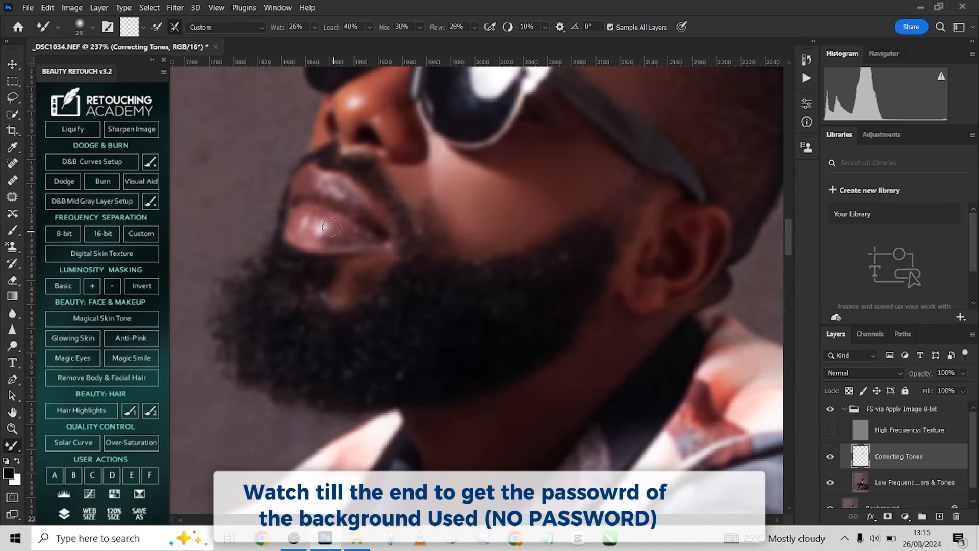
key(bracketleft)
alt+click(311, 217)
drag(320, 179, 326, 185)
scroll(352, 209, up, 4)
scroll(439, 250, down, 3)
Enlarge the Mixer Brush to 45 px and even out the skin tones on the cheek and neck
key(bracketright)
key(bracketright)
key(bracketright)
key(bracketright)
key(bracketright)
key(bracketright)
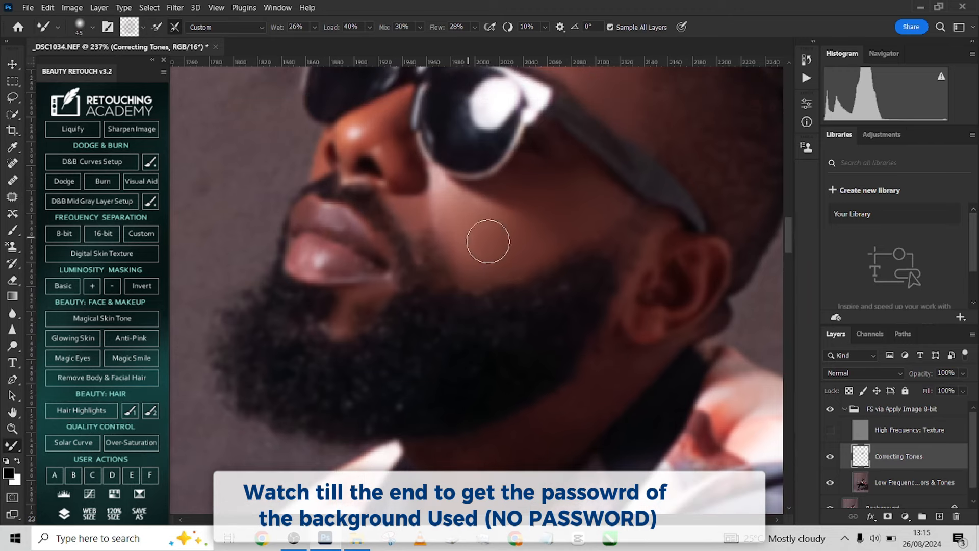
scroll(520, 323, down, 4)
scroll(483, 357, up, 3)
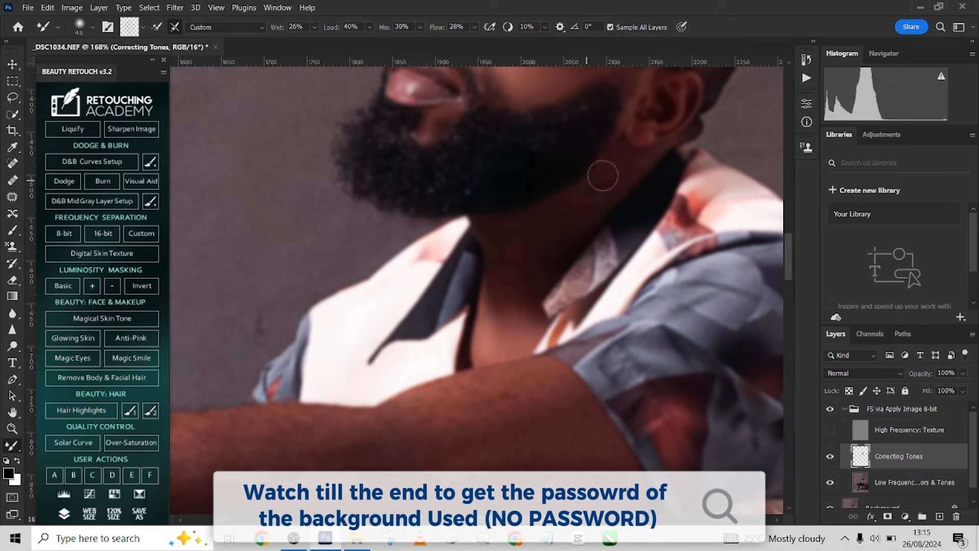
Smooth the skin tones on the back of the hand wearing the watch, using the Mixer Brush at 45 to 49 px
scroll(512, 231, down, 4)
scroll(382, 260, up, 4)
right_click(385, 255)
drag(482, 287, 498, 292)
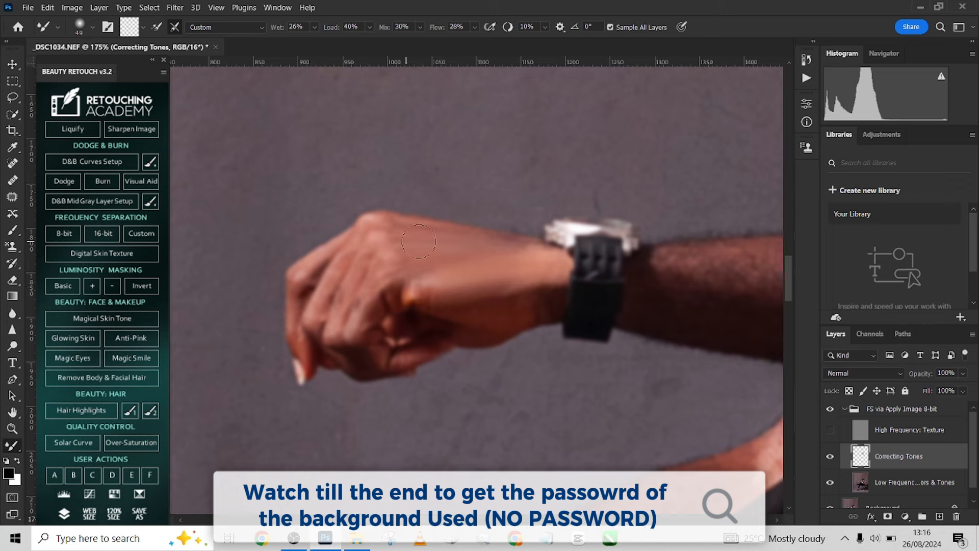
mouse_move(408, 238)
mouse_down()
mouse_move(533, 252)
mouse_move(414, 259)
mouse_up()
drag(403, 273, 388, 273)
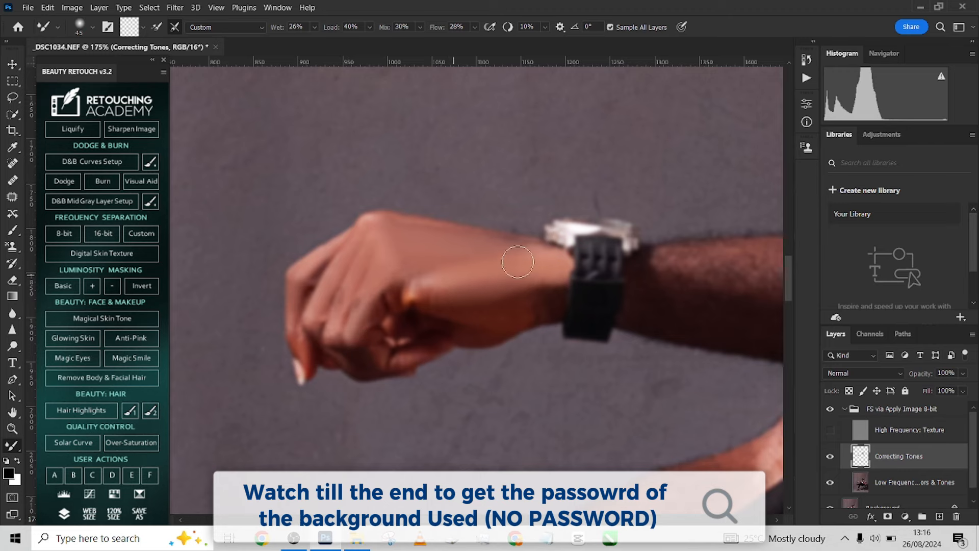
drag(462, 264, 470, 264)
Blend the skin tones along the forearm behind the watch with the Mixer Brush enlarged to about 76 px
scroll(468, 315, down, 1)
mouse_move(750, 278)
mouse_down()
mouse_move(438, 280)
mouse_move(504, 262)
mouse_move(337, 266)
mouse_move(483, 287)
mouse_up()
mouse_move(601, 302)
mouse_down()
mouse_move(542, 302)
mouse_move(658, 293)
mouse_move(537, 252)
mouse_up()
drag(614, 260, 450, 264)
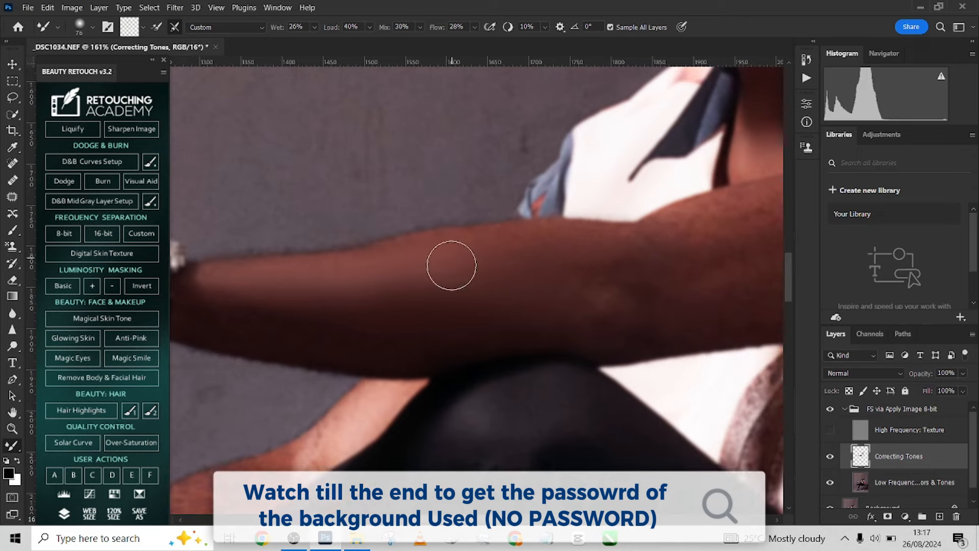
drag(656, 240, 484, 281)
mouse_move(457, 283)
mouse_down()
mouse_move(419, 283)
mouse_move(380, 307)
mouse_move(658, 289)
mouse_move(527, 285)
mouse_move(679, 277)
mouse_move(614, 236)
mouse_move(506, 267)
mouse_move(601, 292)
mouse_move(636, 208)
mouse_move(608, 212)
mouse_up()
mouse_move(511, 211)
mouse_down()
mouse_move(628, 178)
mouse_move(615, 248)
mouse_move(531, 212)
mouse_up()
drag(260, 249, 475, 230)
mouse_move(373, 307)
mouse_down()
mouse_move(472, 314)
mouse_move(376, 299)
mouse_move(587, 292)
mouse_move(526, 283)
mouse_move(539, 296)
mouse_move(507, 239)
mouse_up()
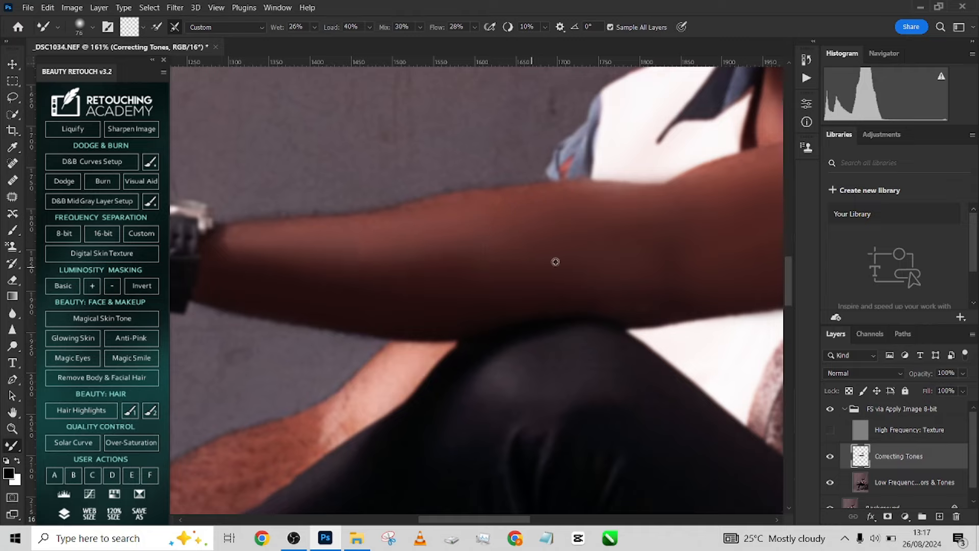
Even out the tones on the hand wearing the bead bracelet, using a Mixer Brush of about 35 px
scroll(556, 262, down, 7)
scroll(477, 334, up, 7)
drag(479, 337, 459, 337)
scroll(437, 331, up, 3)
key(bracketright)
mouse_move(414, 379)
mouse_down()
mouse_move(498, 282)
mouse_move(452, 239)
mouse_move(430, 247)
mouse_move(433, 278)
mouse_move(389, 284)
mouse_move(319, 344)
mouse_move(417, 259)
mouse_move(383, 282)
mouse_move(375, 319)
mouse_move(415, 380)
mouse_move(467, 312)
mouse_up()
mouse_move(339, 305)
mouse_down()
mouse_move(329, 333)
mouse_move(337, 344)
mouse_up()
mouse_move(463, 314)
mouse_down()
mouse_move(483, 323)
mouse_move(453, 304)
mouse_up()
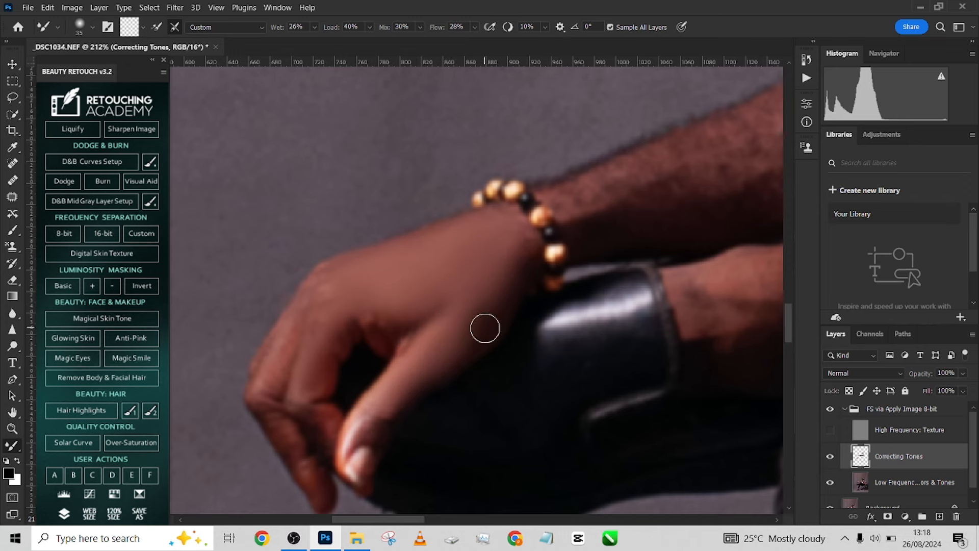
Smooth the crossed ankle beside the shoe with a 41 px Mixer Brush and the bracelet forearm with the brush at 62 px or larger
drag(499, 341, 352, 308)
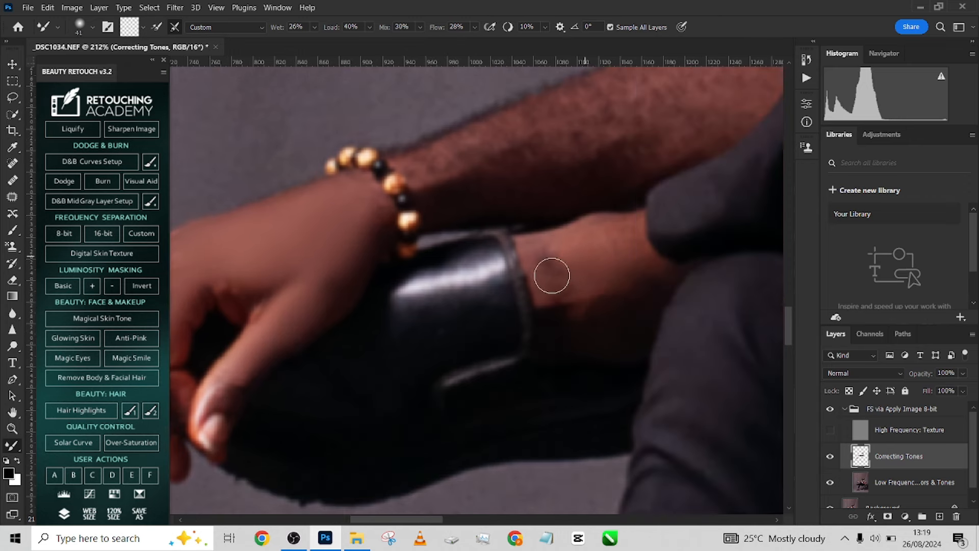
drag(550, 221, 538, 363)
key(])
key(])
drag(496, 288, 600, 231)
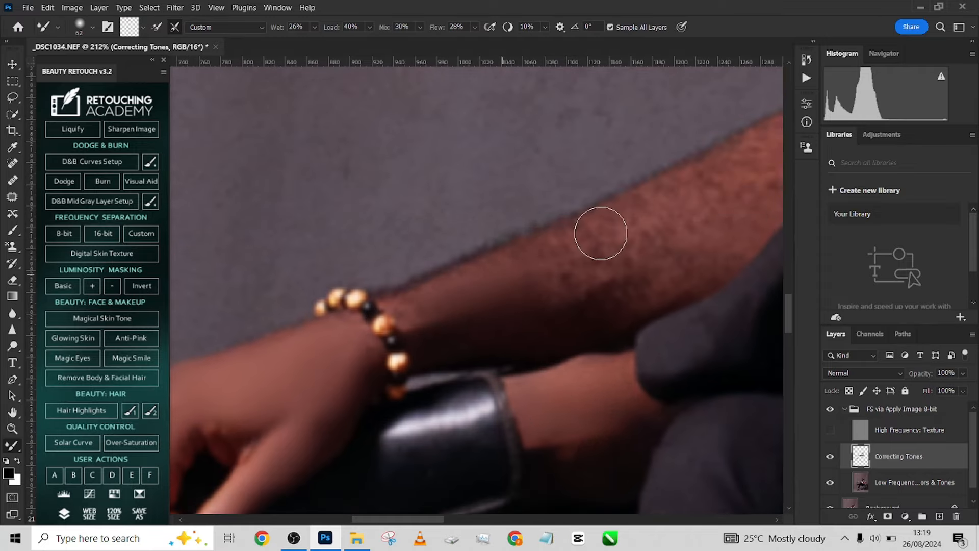
mouse_move(698, 206)
mouse_down()
mouse_move(556, 258)
mouse_move(506, 262)
mouse_up()
key([)
key([)
drag(648, 190, 725, 181)
key(])
key(])
mouse_move(661, 224)
mouse_down()
mouse_move(403, 341)
mouse_move(489, 348)
mouse_move(531, 342)
mouse_up()
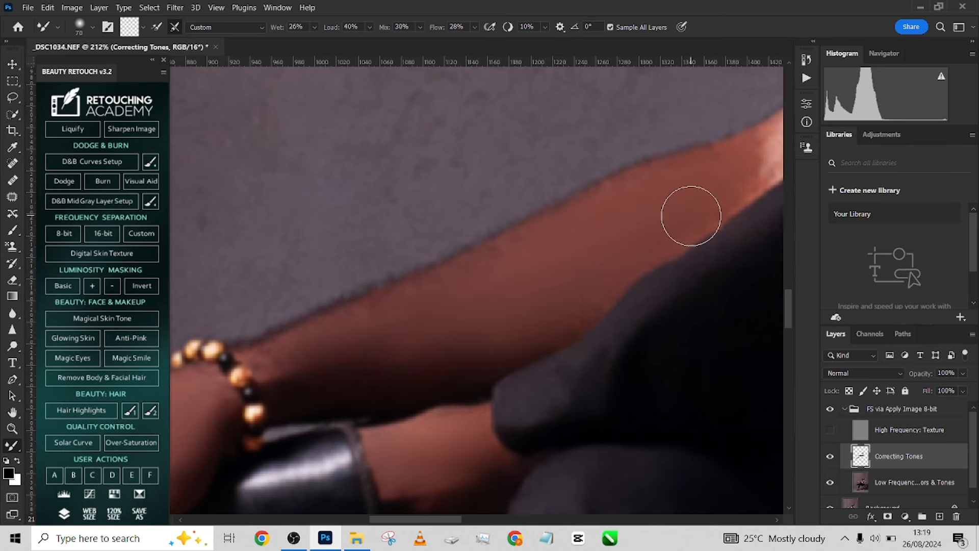
Blend the skin tones on the ankle between the trouser hem and the shoe on the floor with the large Mixer Brush
scroll(286, 358, down, 8)
drag(433, 490, 479, 284)
scroll(480, 285, up, 4)
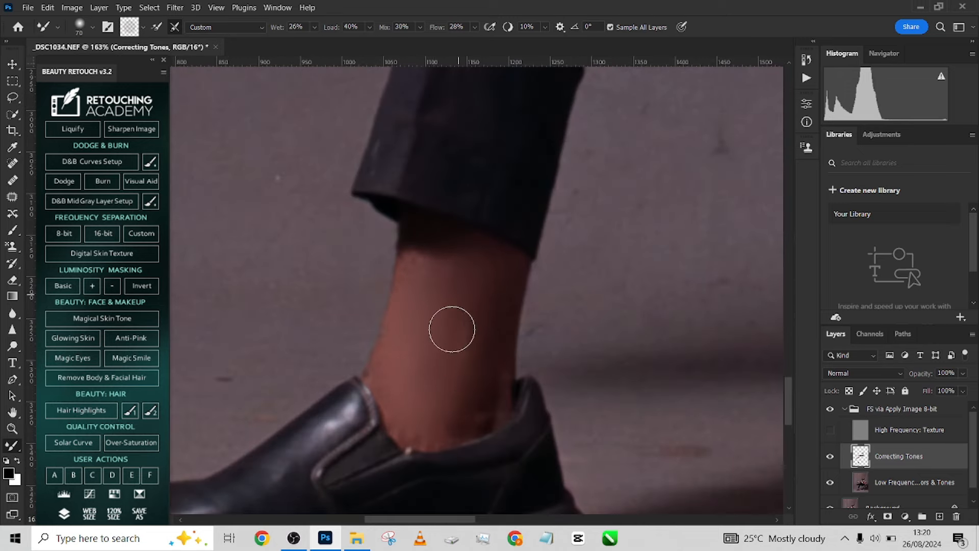
key(v)
click(12, 446)
click(105, 437)
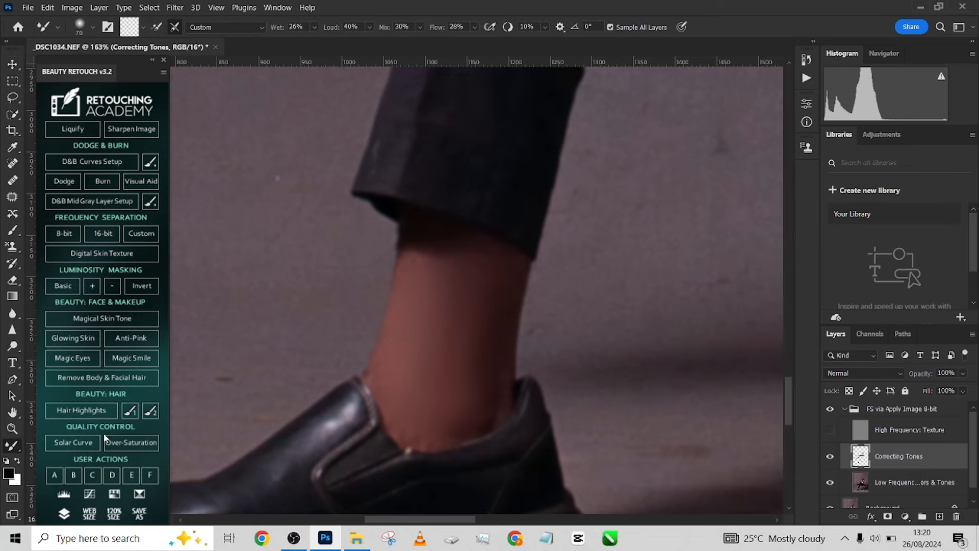
Reduce the Mixer Brush to 51 px and make the High Frequency: Texture layer visible again
scroll(518, 271, down, 5)
scroll(493, 335, up, 5)
mouse_move(482, 317)
mouse_down()
mouse_move(394, 360)
mouse_move(265, 492)
mouse_up()
key([)
key([)
key([)
key([)
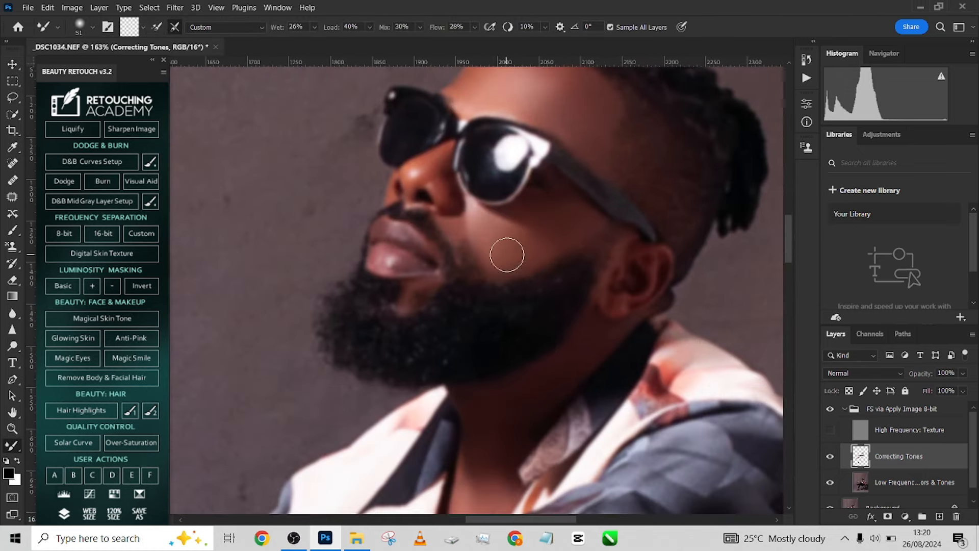
scroll(586, 133, up, 2)
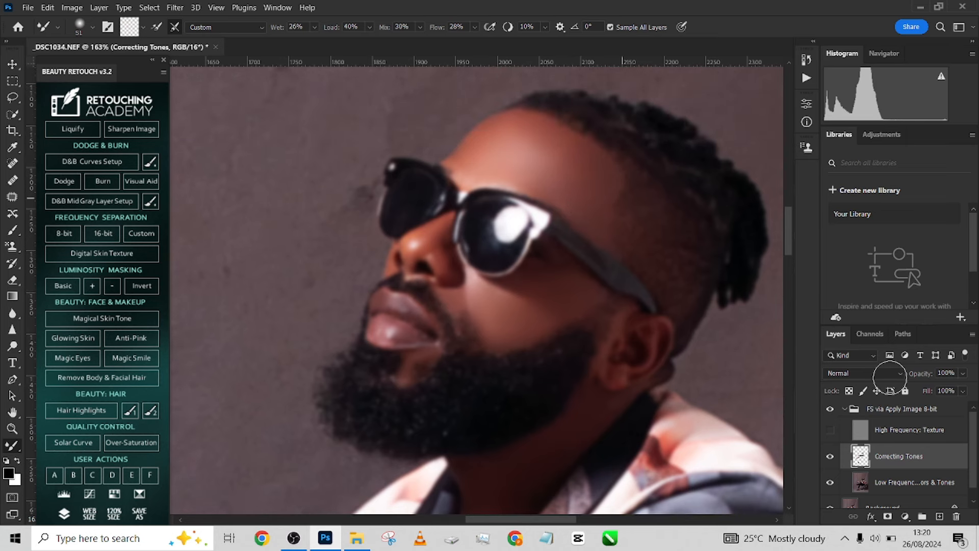
click(829, 430)
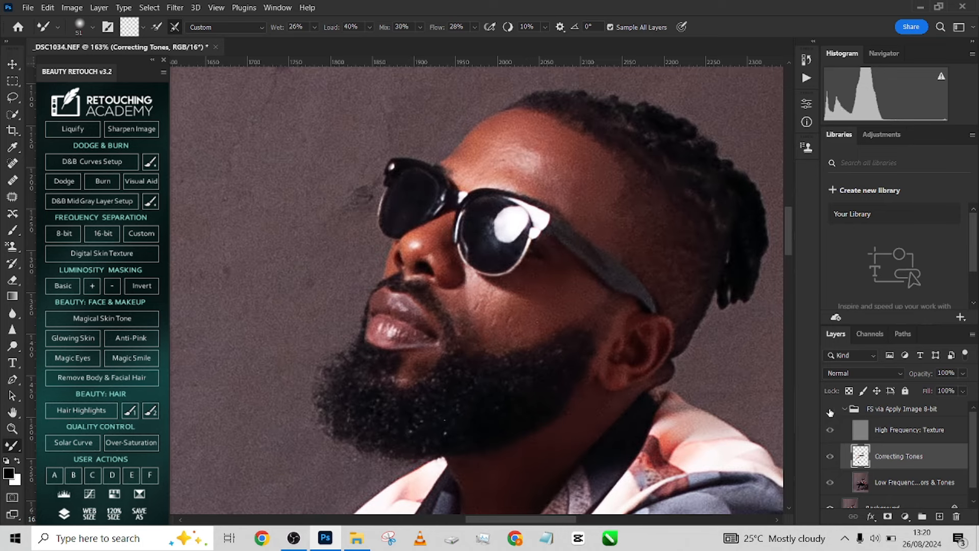
Compare the portrait with and without the FS via Apply Image 8-bit group, first on the face and again on the body
click(831, 412)
click(831, 411)
click(830, 411)
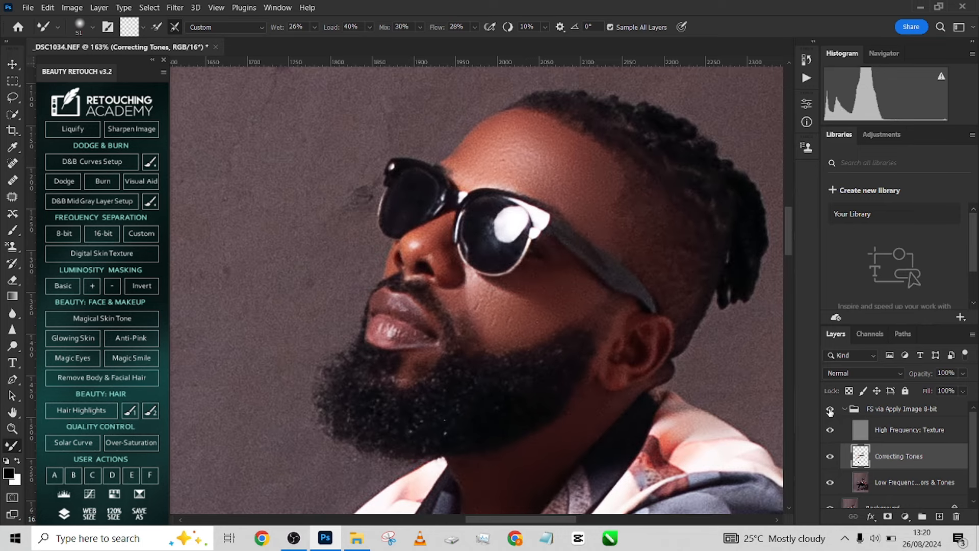
scroll(479, 280, down, 5)
drag(458, 380, 607, 235)
click(829, 410)
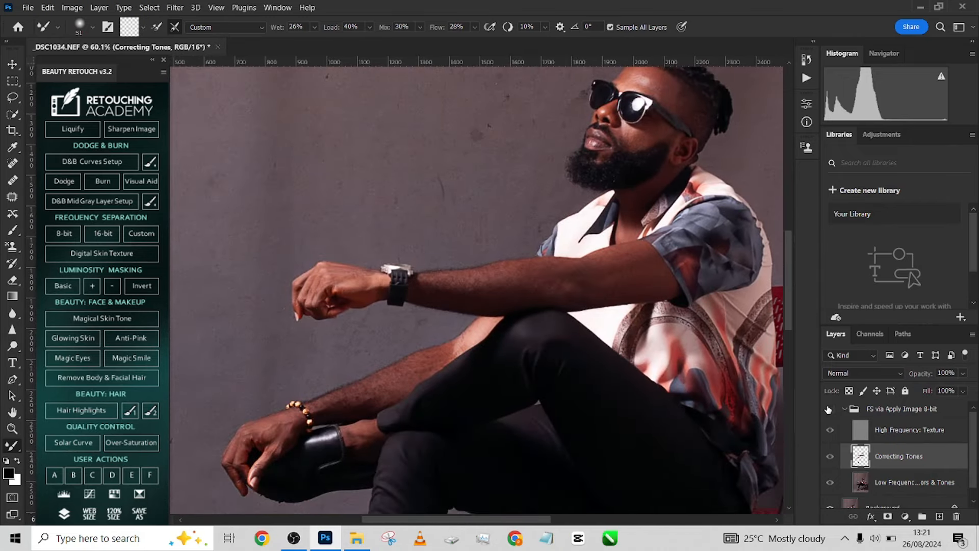
click(829, 410)
click(830, 410)
click(829, 410)
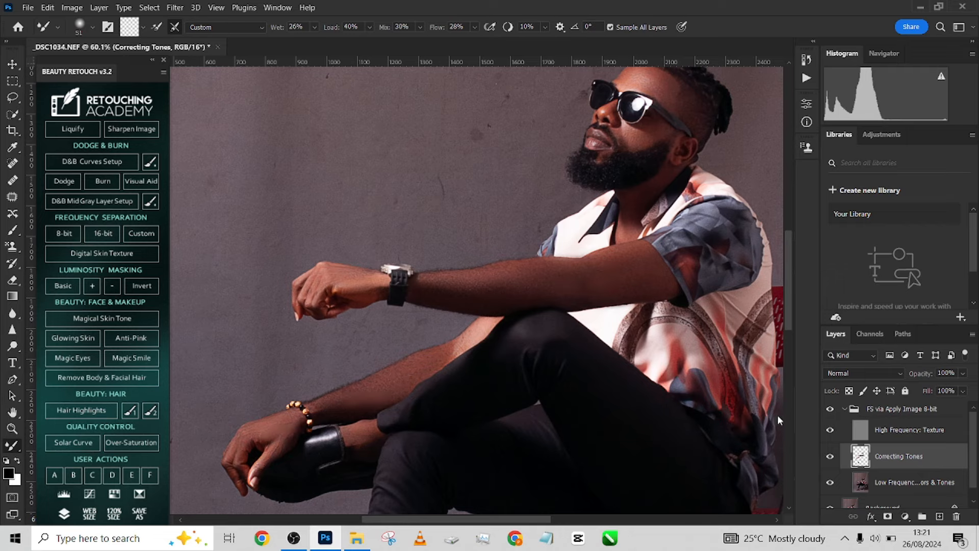
scroll(411, 379, up, 3)
scroll(414, 379, down, 8)
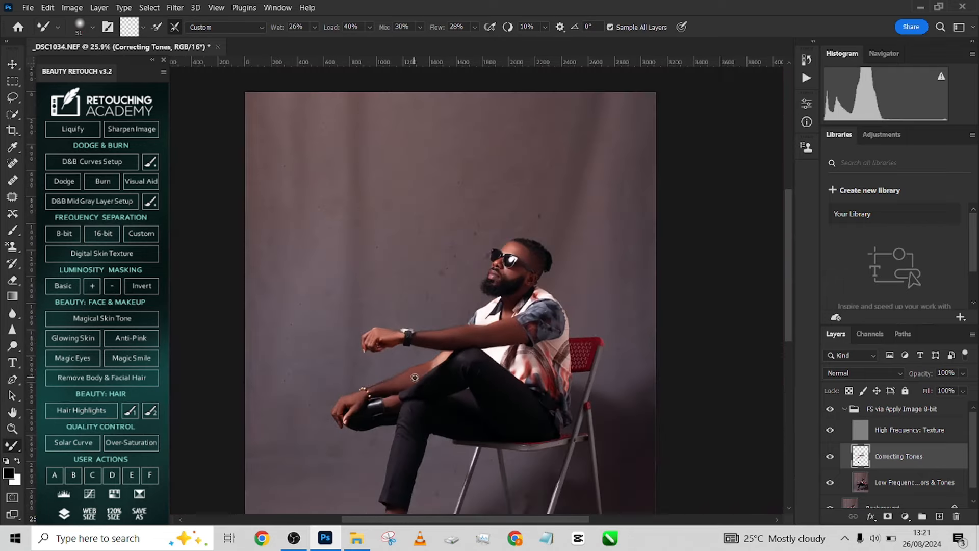
drag(420, 351, 420, 270)
scroll(457, 305, down, 1)
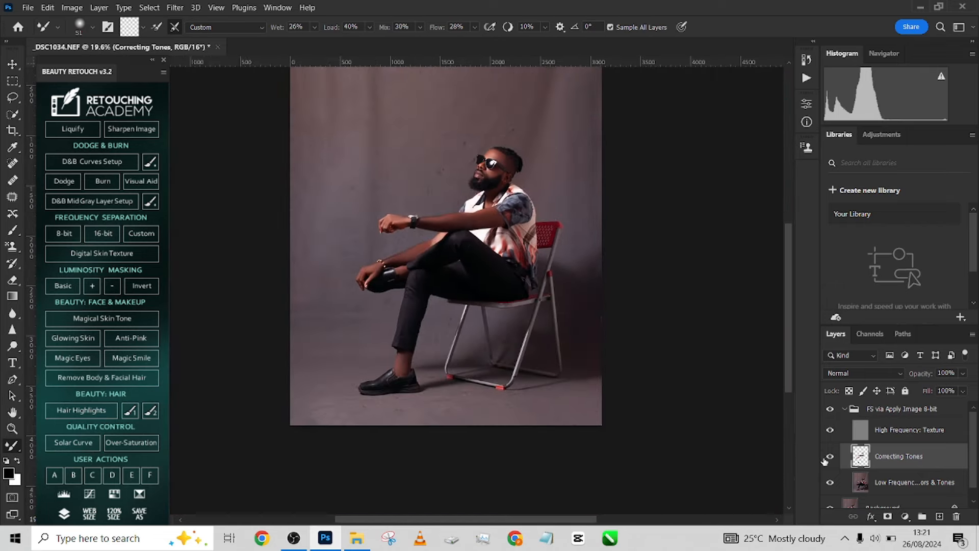
Flatten the frequency separation layers into a single background image
scroll(898, 459, down, 1)
right_click(912, 494)
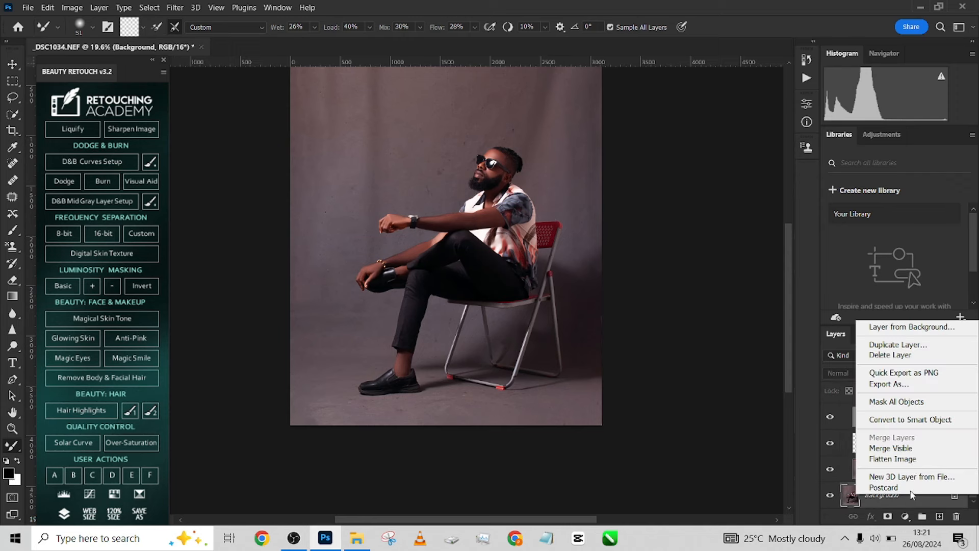
click(913, 460)
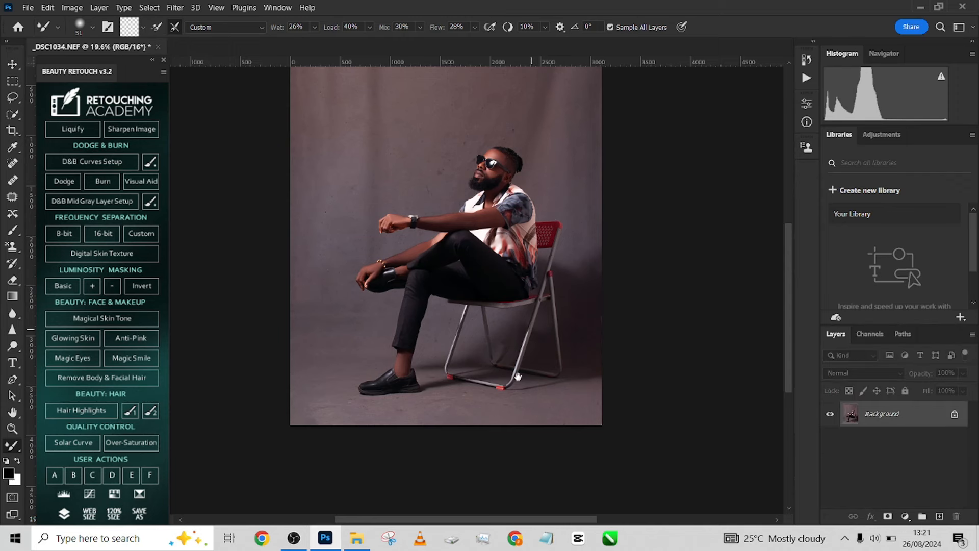
Select the seated man with Select Subject and invert the selection
drag(518, 376, 515, 386)
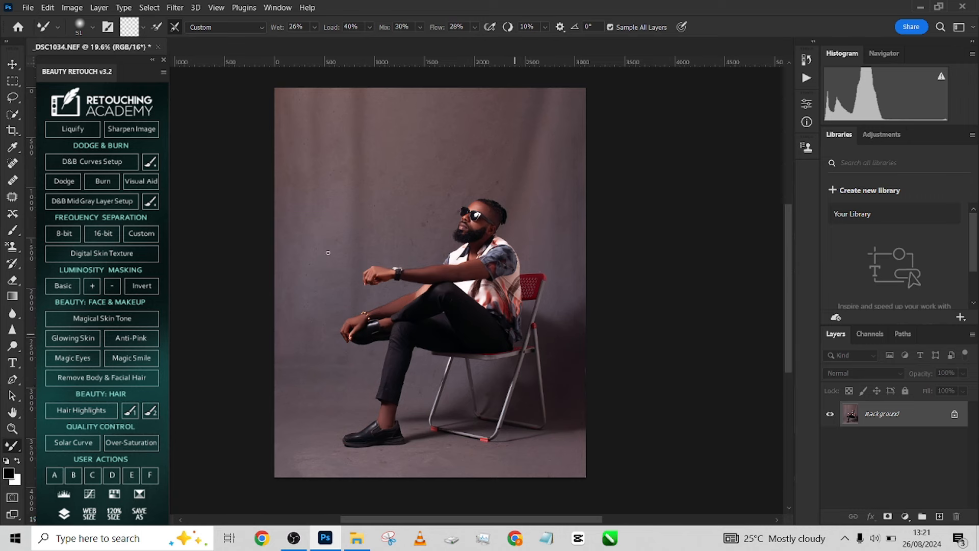
click(15, 115)
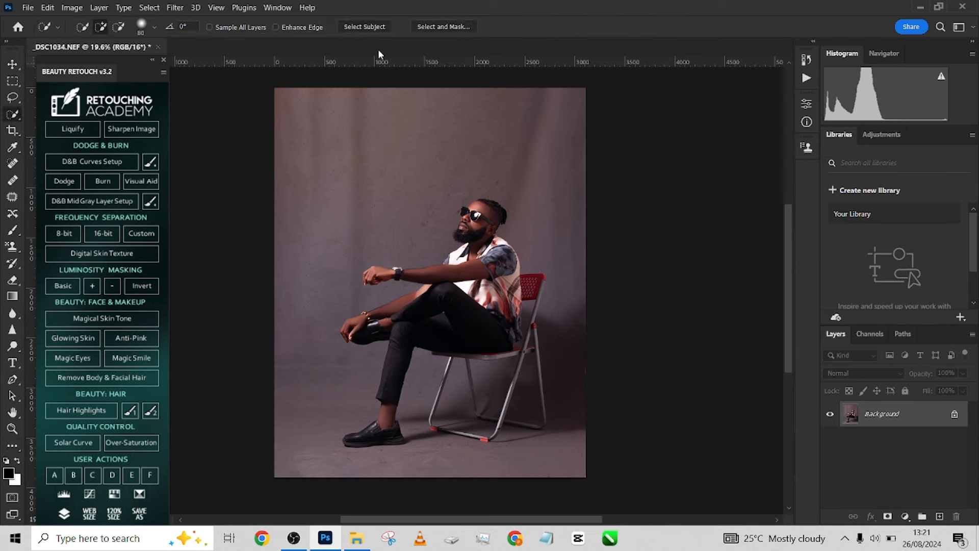
click(358, 30)
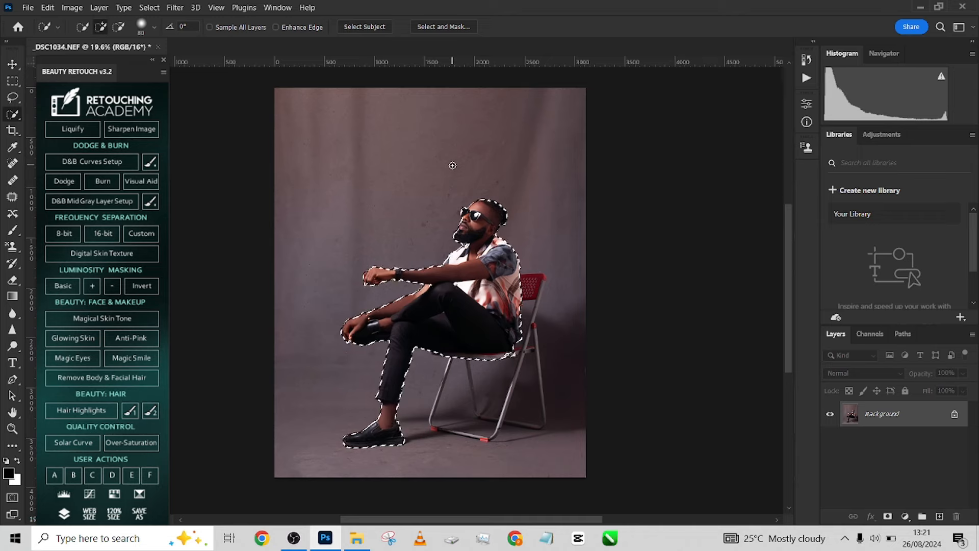
scroll(461, 271, up, 5)
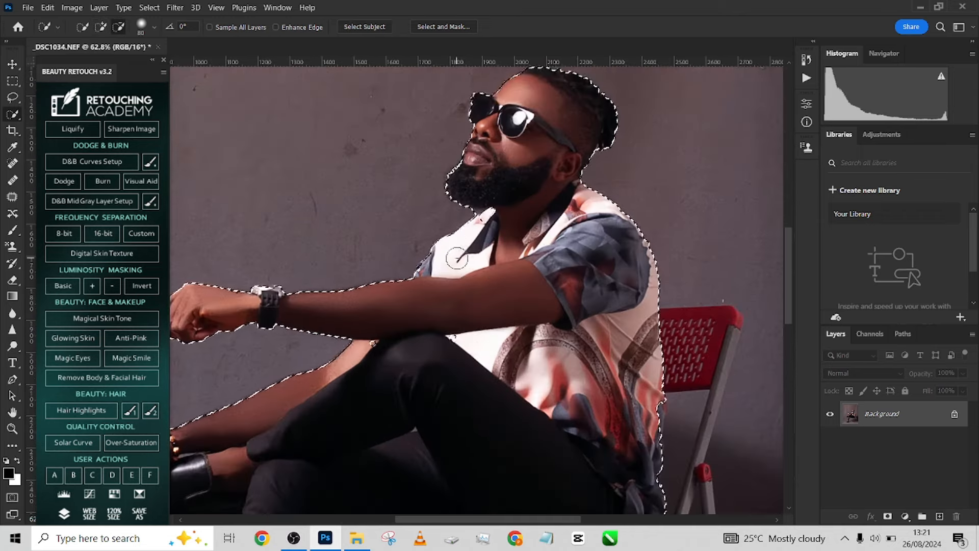
drag(498, 310, 382, 265)
scroll(530, 291, down, 3)
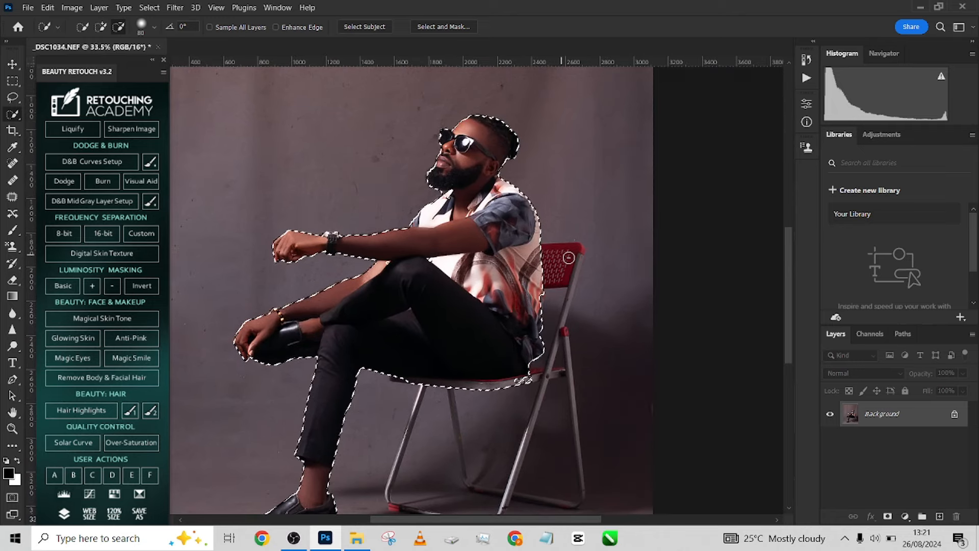
right_click(540, 277)
click(570, 292)
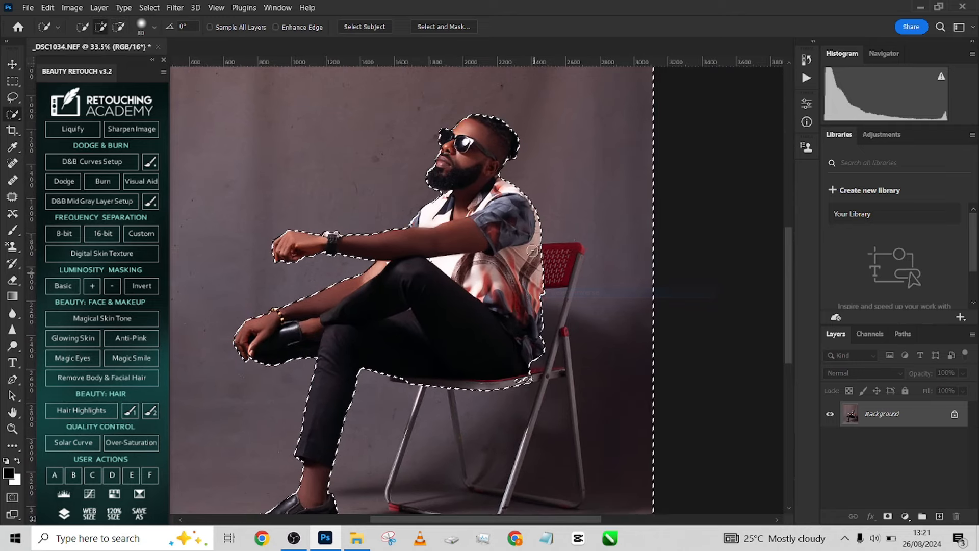
Subtract the chair's red backrest from the inverted selection, using the Quick Selection brush reduced to 40 px
alt+drag(559, 253, 562, 305)
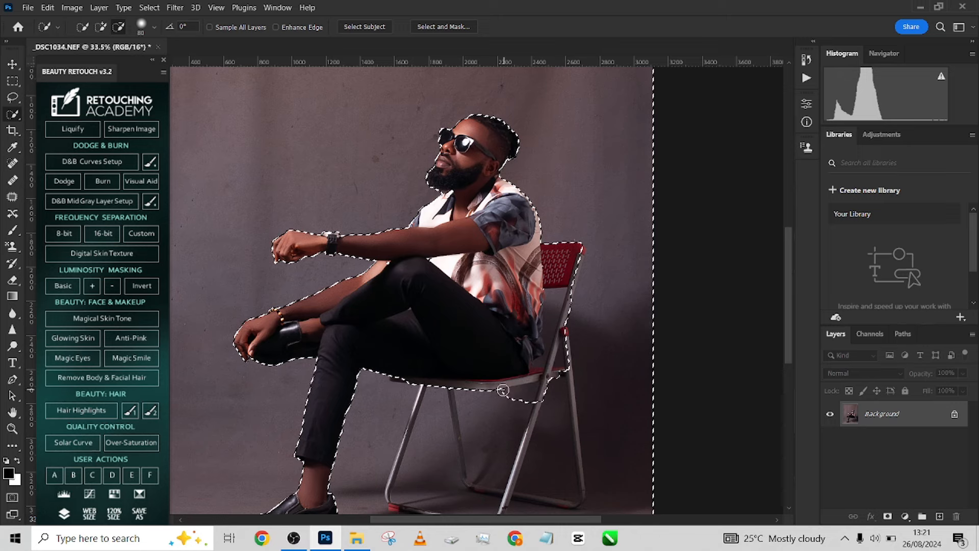
alt+drag(503, 390, 533, 390)
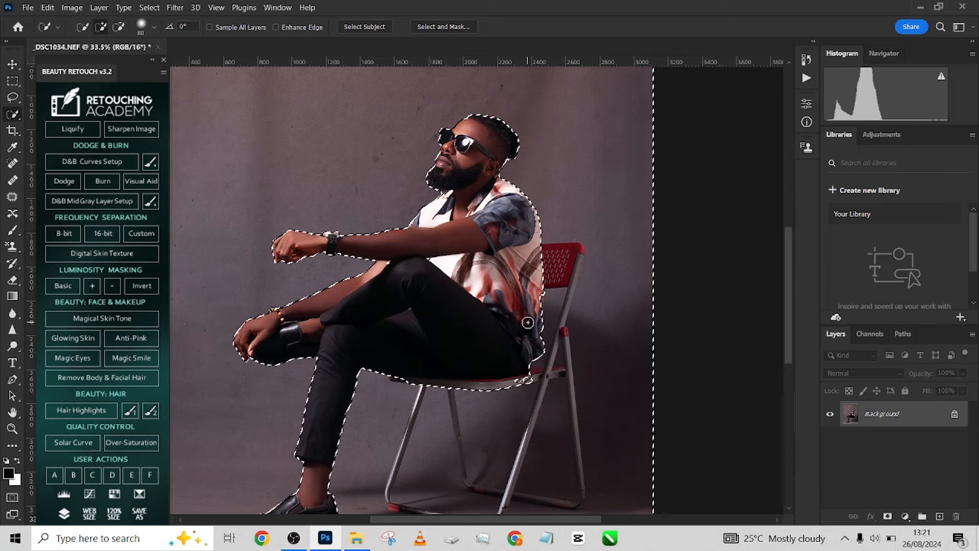
scroll(528, 322, up, 5)
key(bracketleft)
key(bracketleft)
key(bracketleft)
key(bracketleft)
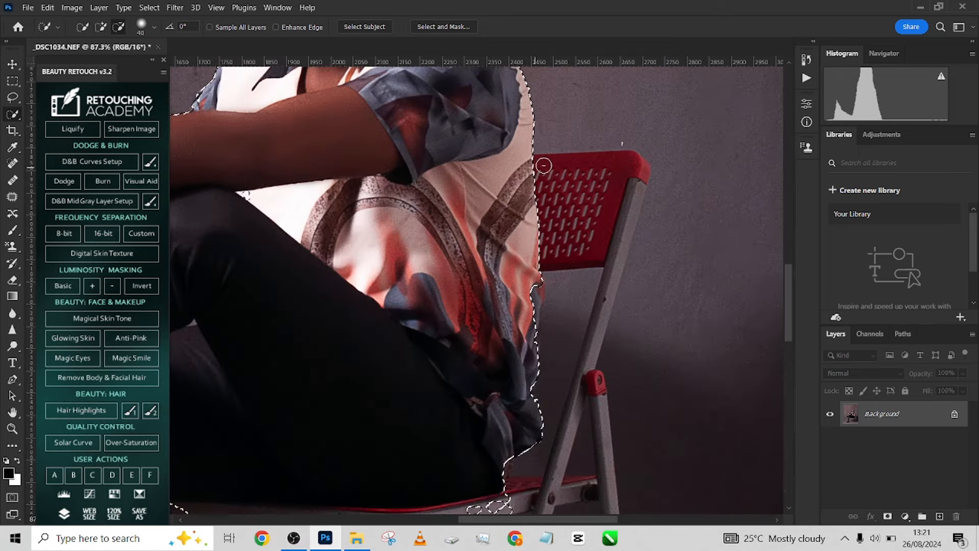
mouse_move(543, 165)
mouse_down()
mouse_move(620, 176)
mouse_move(624, 191)
mouse_move(640, 174)
mouse_move(621, 236)
mouse_up()
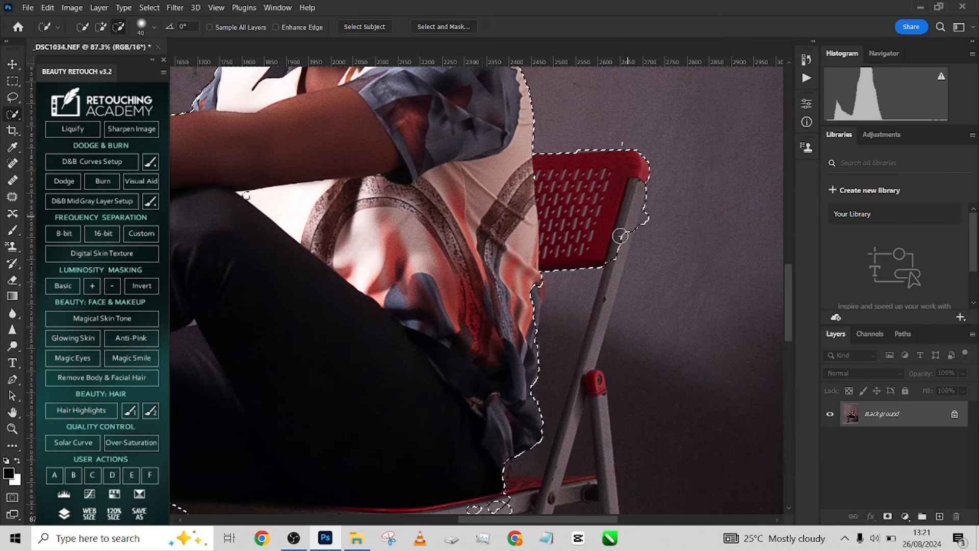
Subtract the chair frame below the backrest from the selection with an 18 px brush, and add back the wall between shirt and frame
alt+right_click(609, 265)
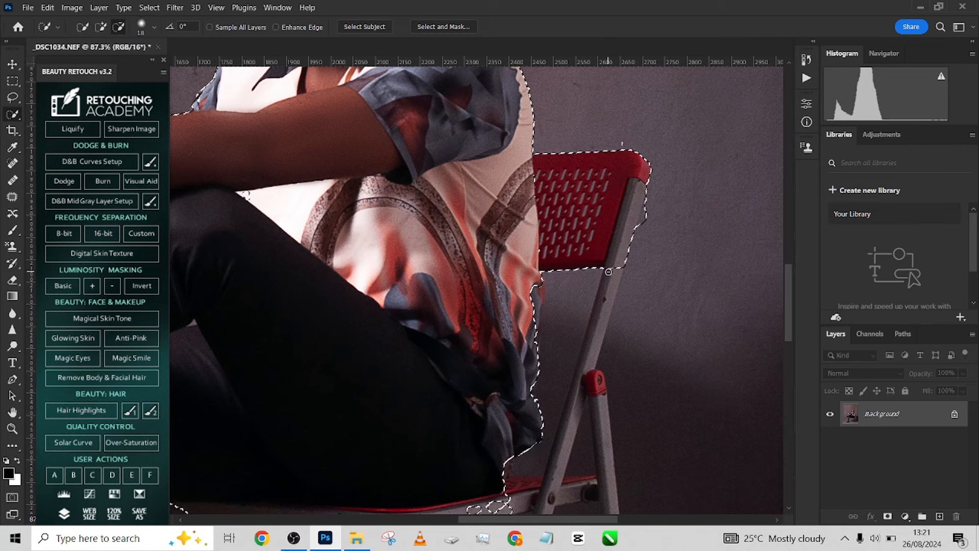
drag(602, 271, 595, 345)
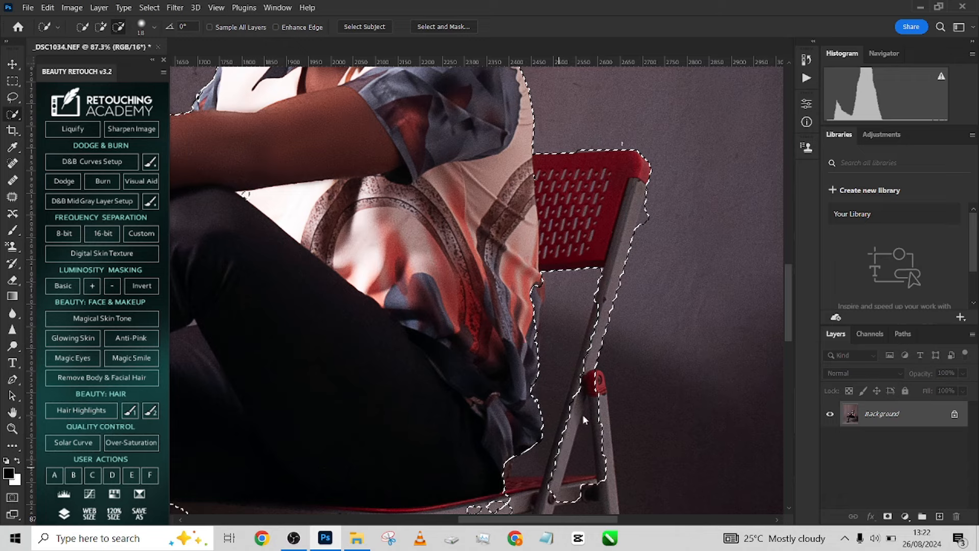
mouse_move(537, 311)
mouse_down()
mouse_move(530, 423)
mouse_move(549, 281)
mouse_up()
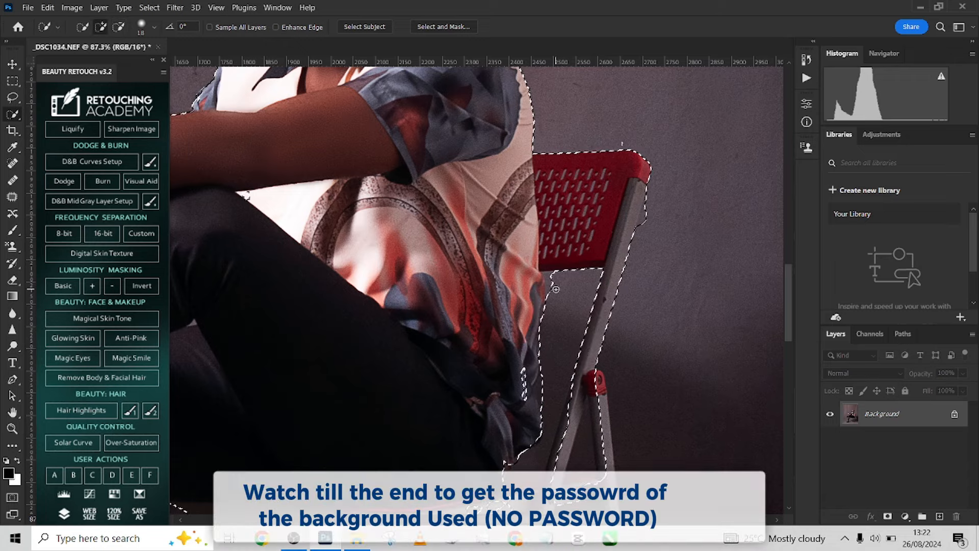
drag(558, 400, 621, 324)
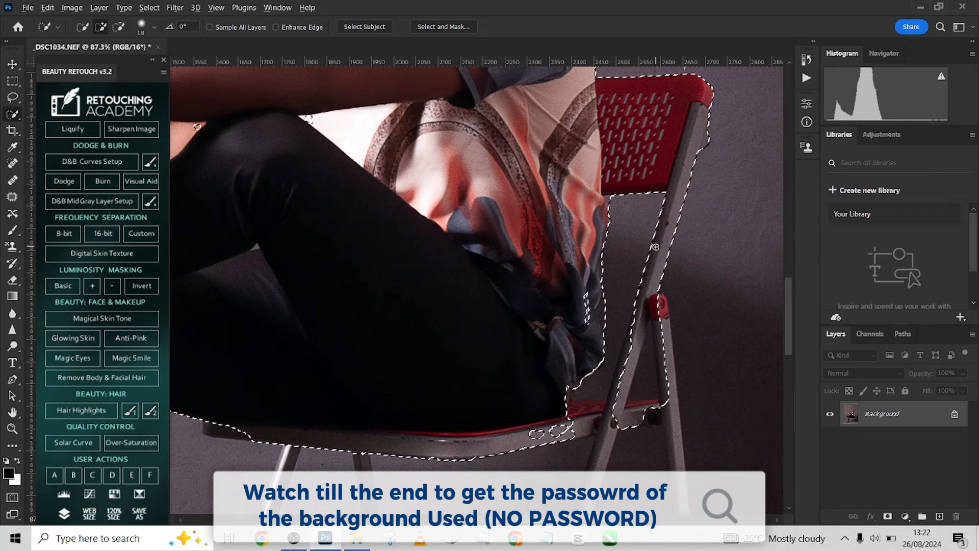
Refine the wall gap beside the shirt hem so the selection follows the hem, the seat edge and the chair frame
key(alt)
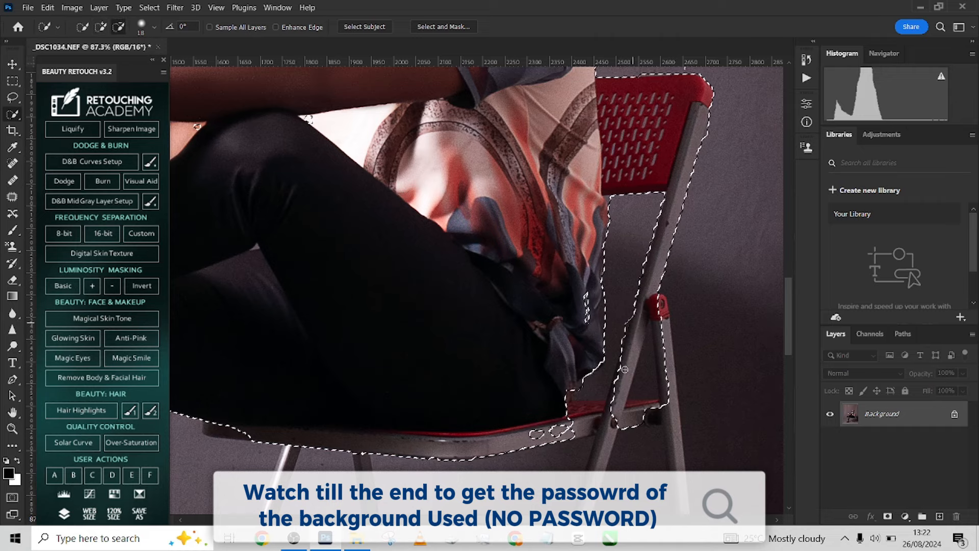
scroll(589, 423, down, 1)
scroll(590, 423, up, 5)
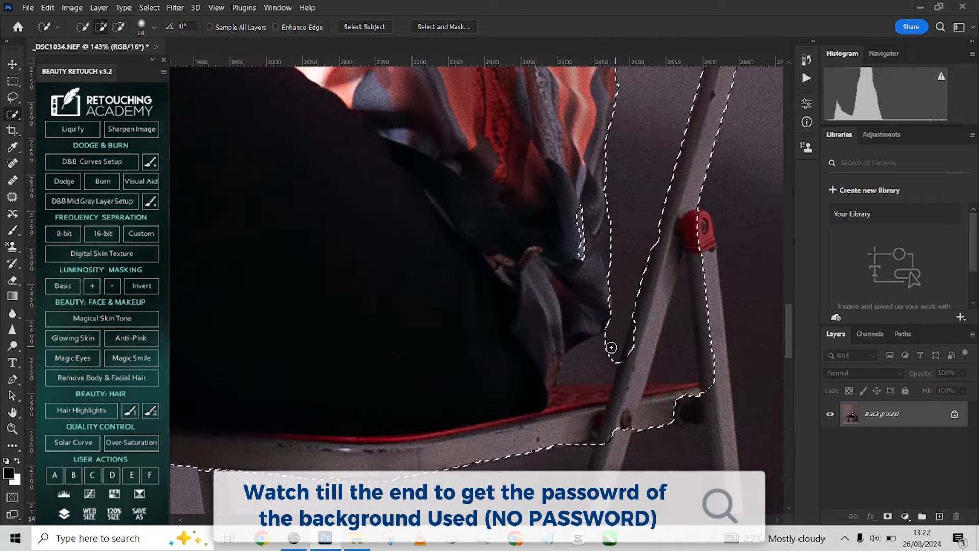
click(575, 371)
drag(575, 371, 562, 378)
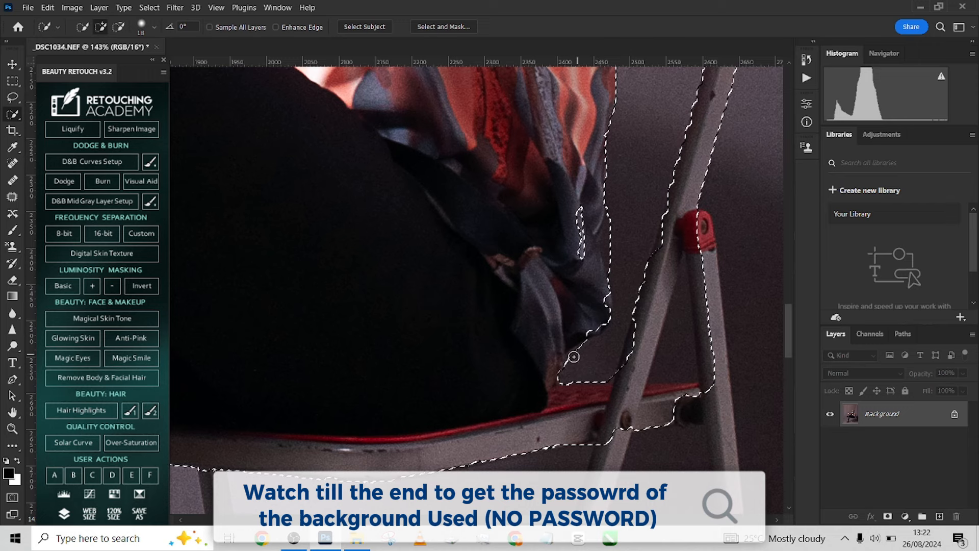
mouse_move(639, 328)
mouse_down()
mouse_move(629, 367)
mouse_move(666, 230)
mouse_move(701, 263)
mouse_move(705, 220)
mouse_move(694, 404)
mouse_move(679, 318)
mouse_move(687, 257)
mouse_move(659, 371)
mouse_up()
Subtract the two chair legs below the hinge and their connecting floor bar from the selection, using a 9 px Quick Selection brush
key(bracketleft)
key(bracketleft)
scroll(659, 371, down, 8)
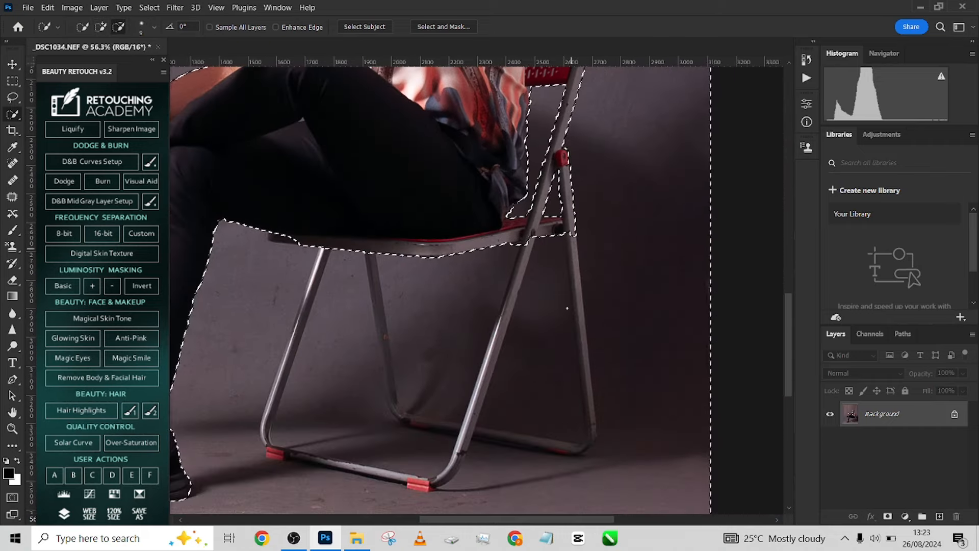
mouse_move(576, 377)
mouse_down()
mouse_move(585, 408)
mouse_move(566, 447)
mouse_move(497, 445)
mouse_up()
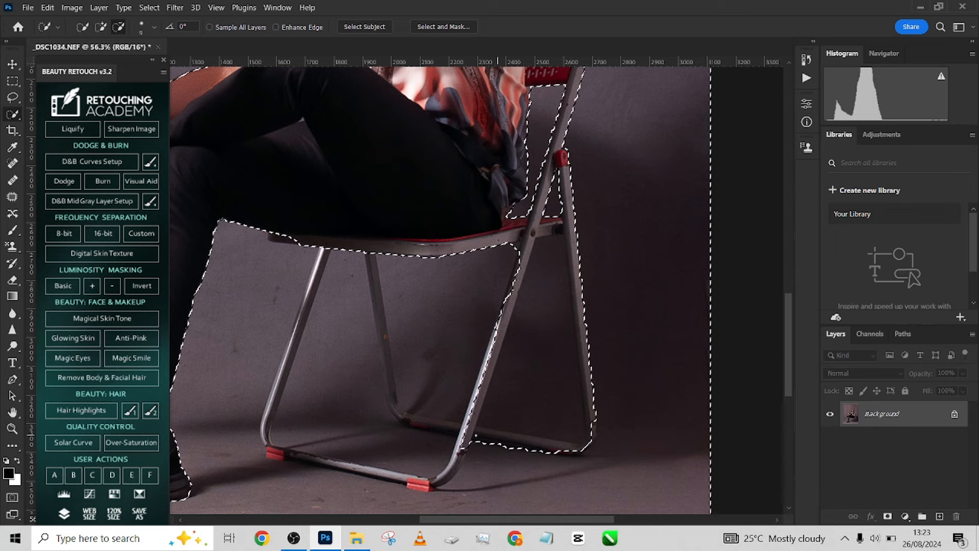
drag(541, 262, 471, 413)
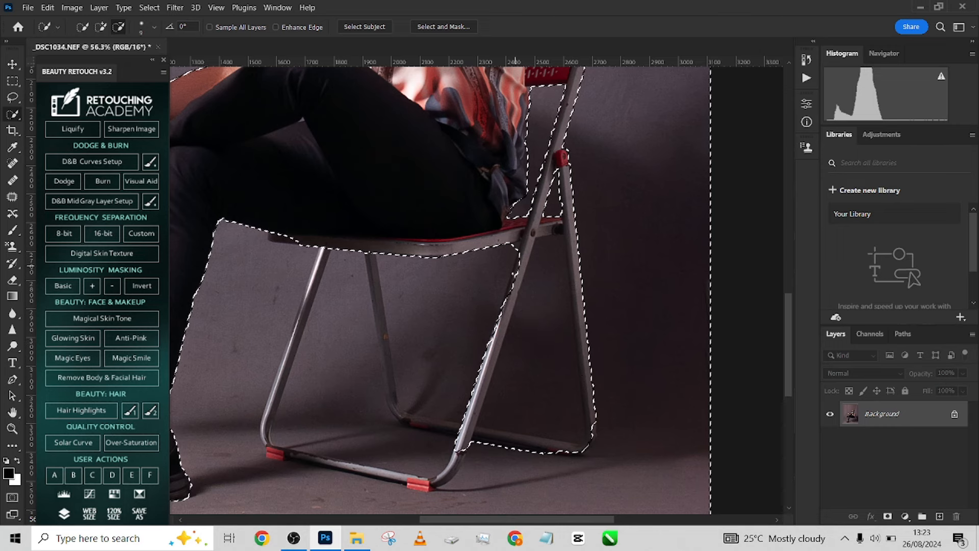
Add the background enclosed between the two hinged legs and the wall area under the seat back to the selection
drag(541, 277, 533, 365)
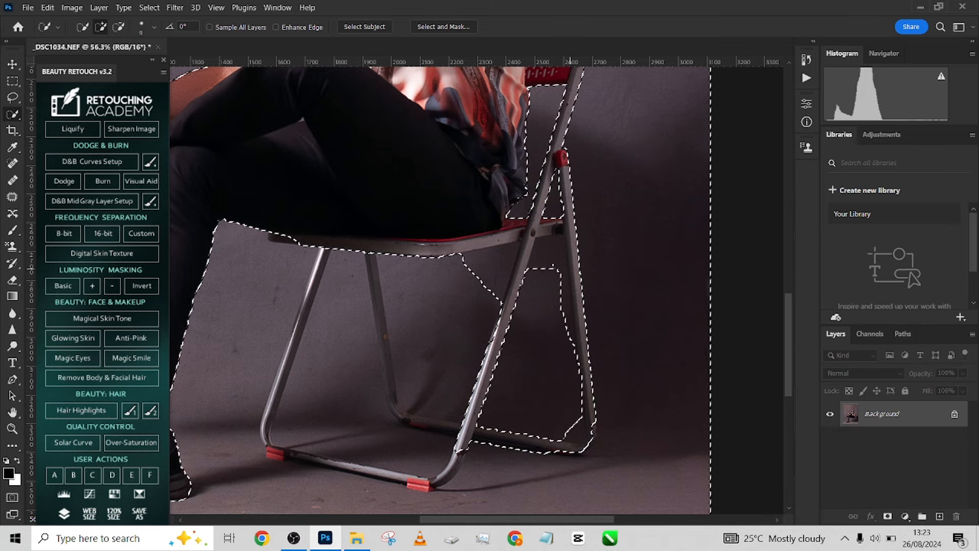
scroll(585, 465, up, 5)
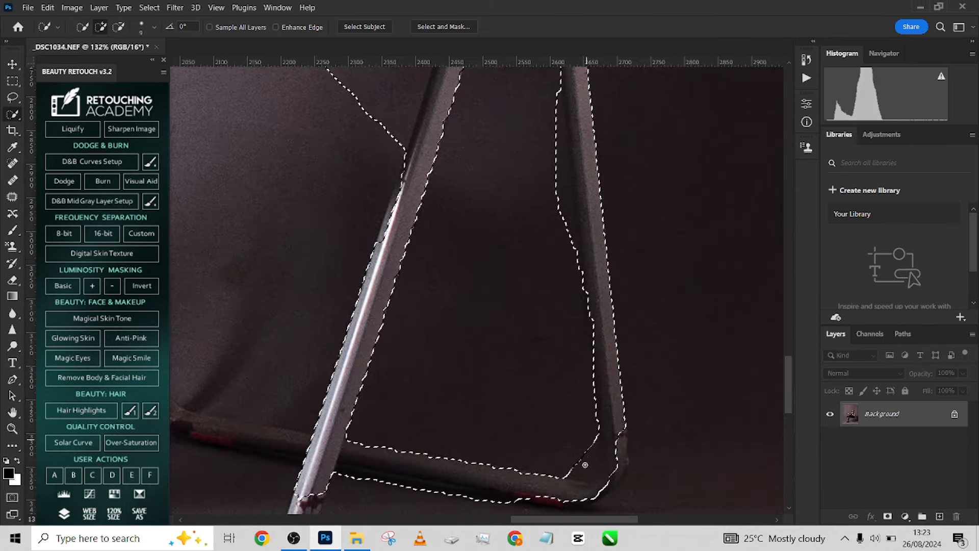
drag(585, 465, 594, 451)
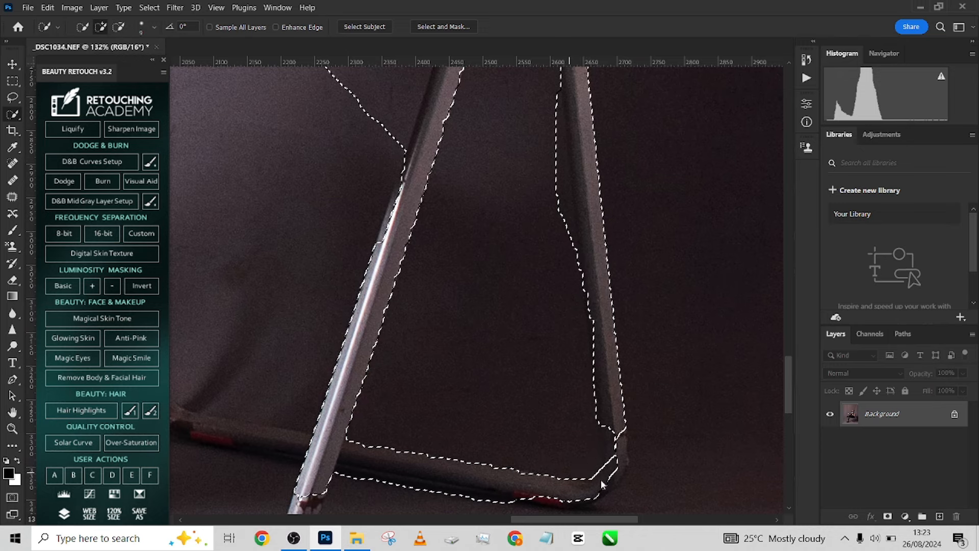
drag(465, 234, 536, 402)
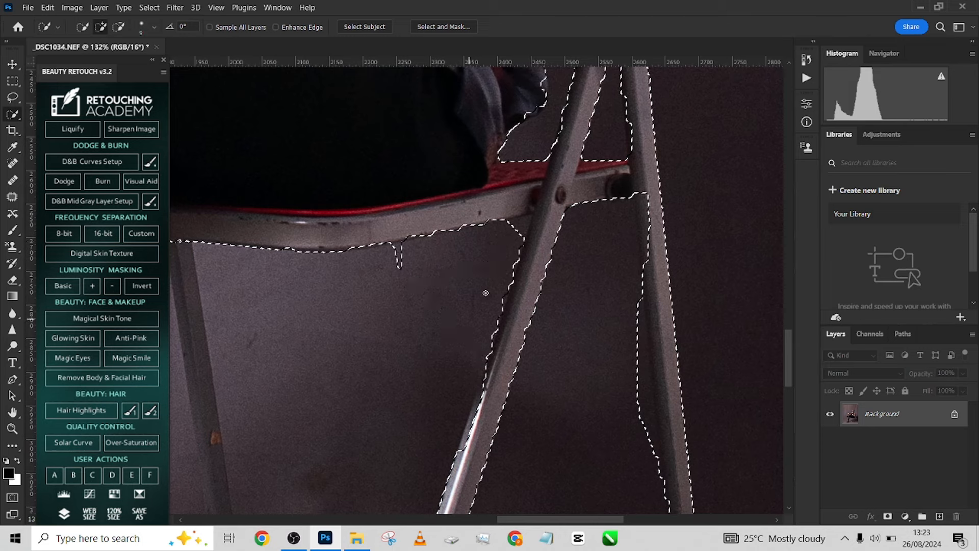
click(351, 258)
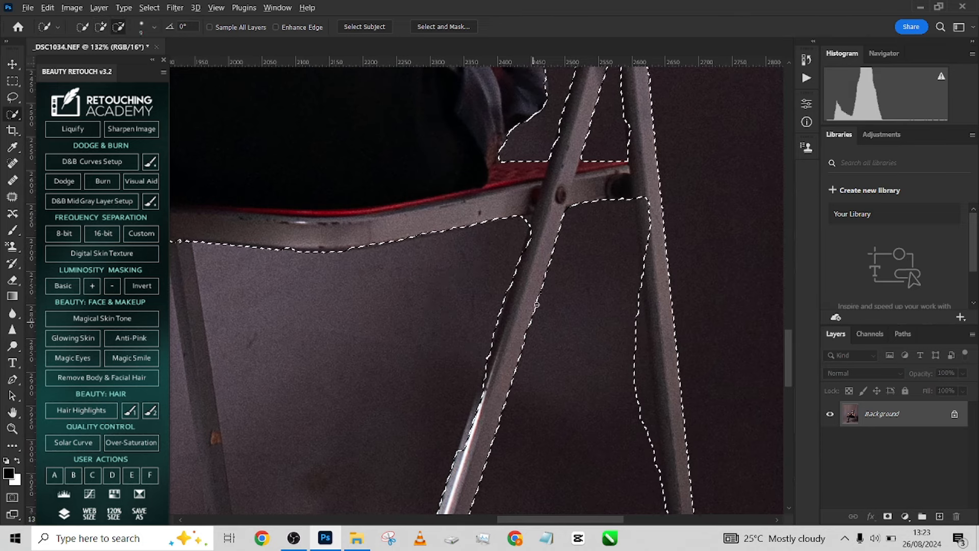
Refine the selection along the shiny diagonal leg, from its joint under the seat down to its bright metal section
drag(532, 241, 532, 223)
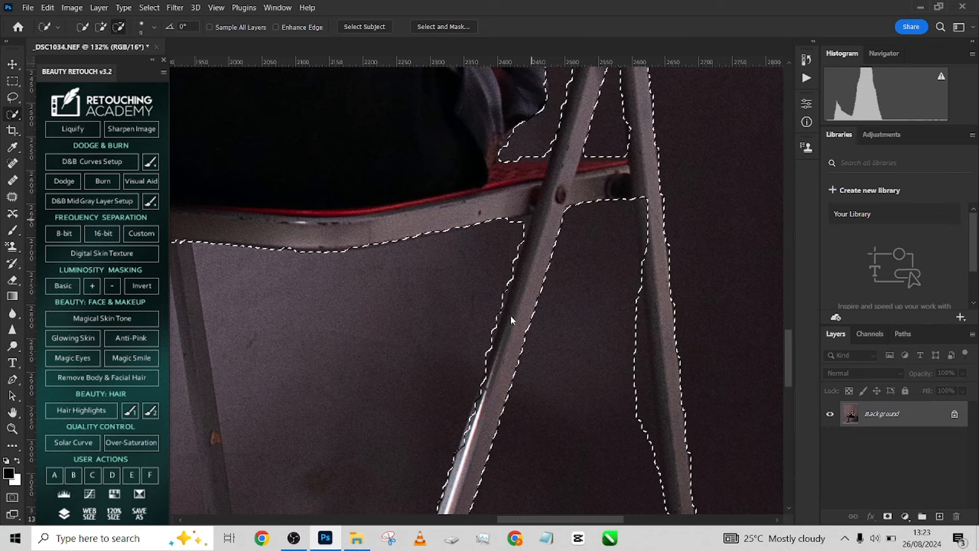
drag(505, 355, 536, 168)
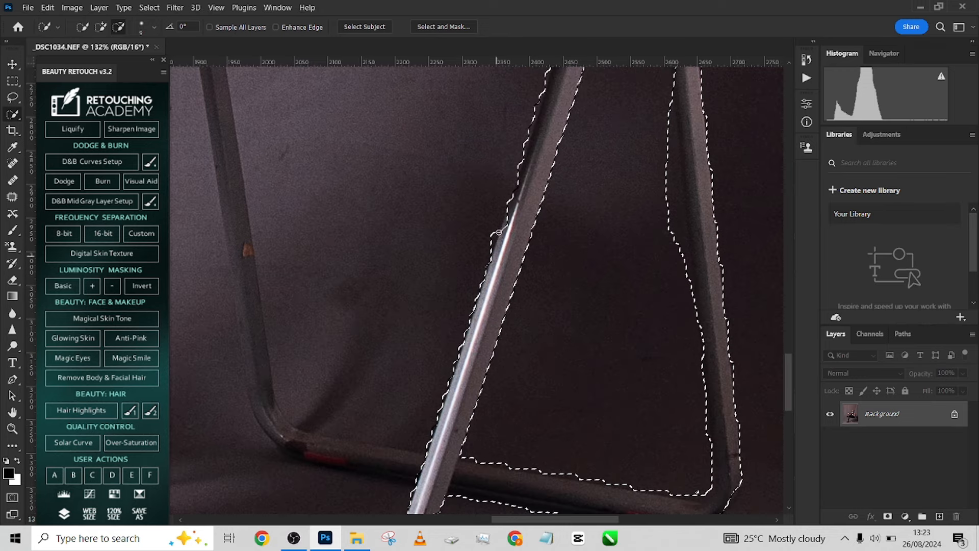
mouse_move(498, 232)
mouse_down()
mouse_move(485, 290)
mouse_move(500, 217)
mouse_move(488, 314)
mouse_up()
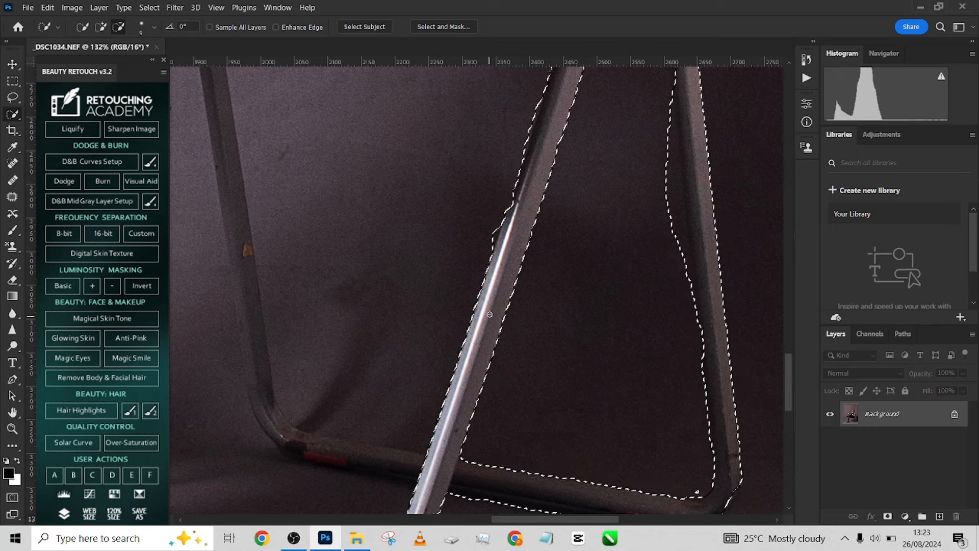
scroll(489, 312, down, 3)
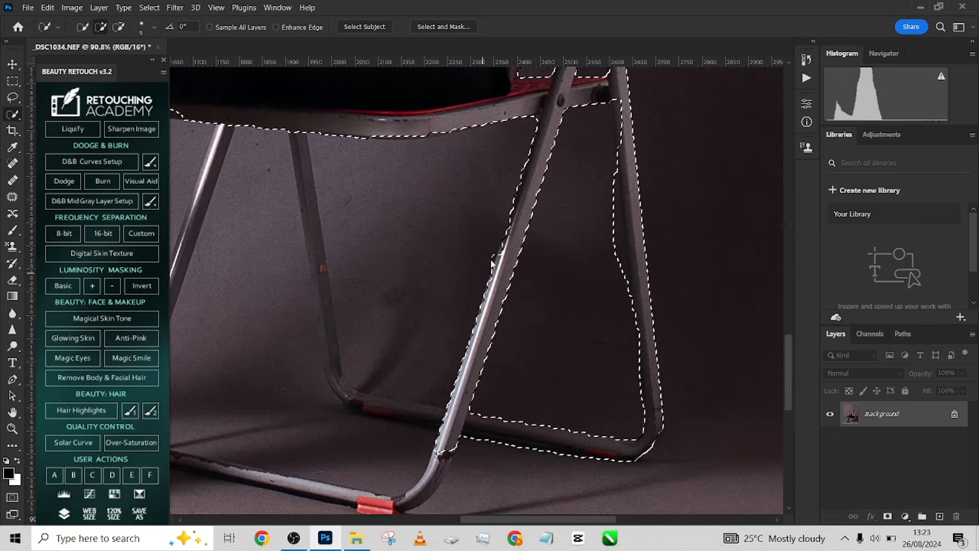
drag(491, 266, 494, 256)
scroll(492, 263, up, 4)
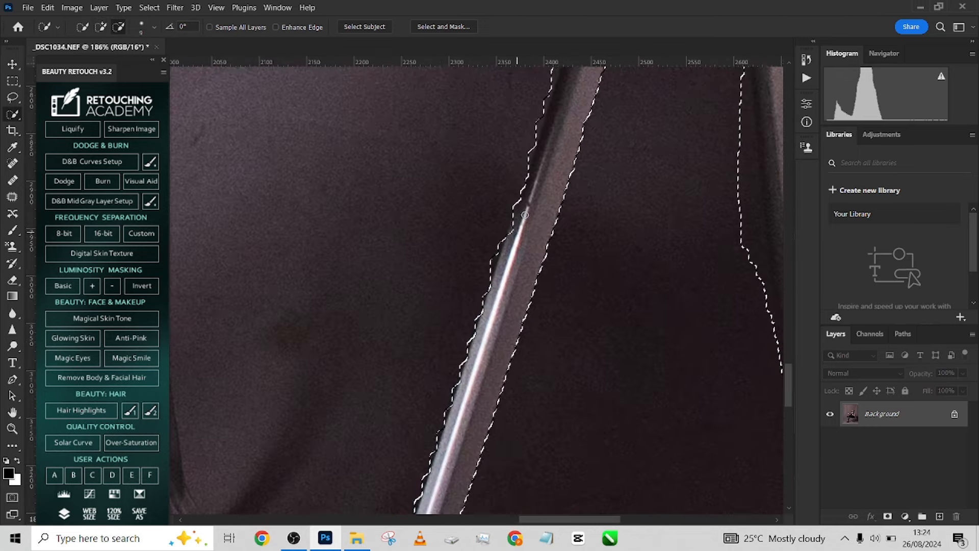
scroll(515, 242, down, 4)
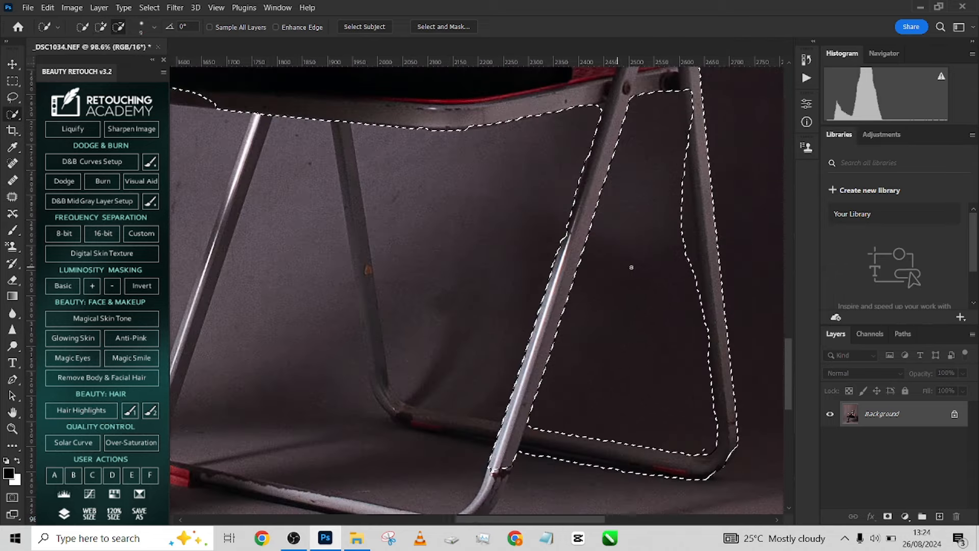
Tighten the selection around the outermost rear leg, along its inner edge and around its curved floor corner
scroll(570, 288, up, 3)
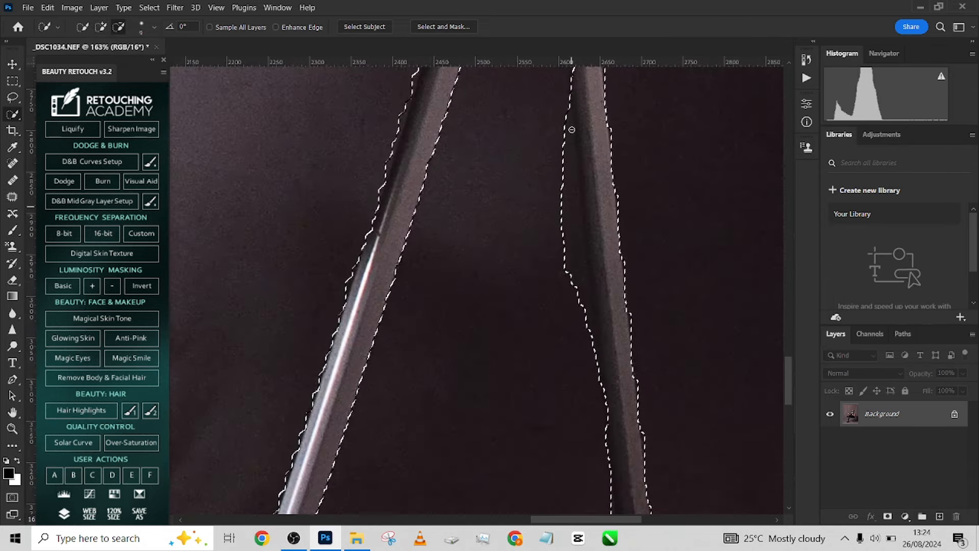
mouse_move(578, 300)
alt+mouse_down()
mouse_move(565, 192)
mouse_move(605, 286)
mouse_move(604, 307)
mouse_move(587, 184)
mouse_move(573, 249)
mouse_move(586, 306)
mouse_move(596, 271)
alt+mouse_up()
scroll(597, 271, down, 3)
scroll(596, 380, up, 3)
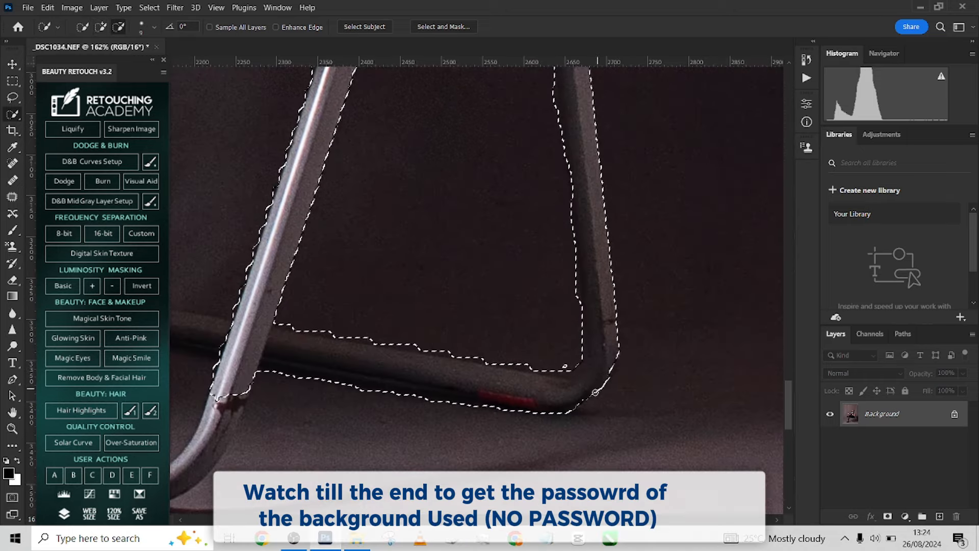
drag(611, 365, 584, 400)
scroll(574, 404, down, 4)
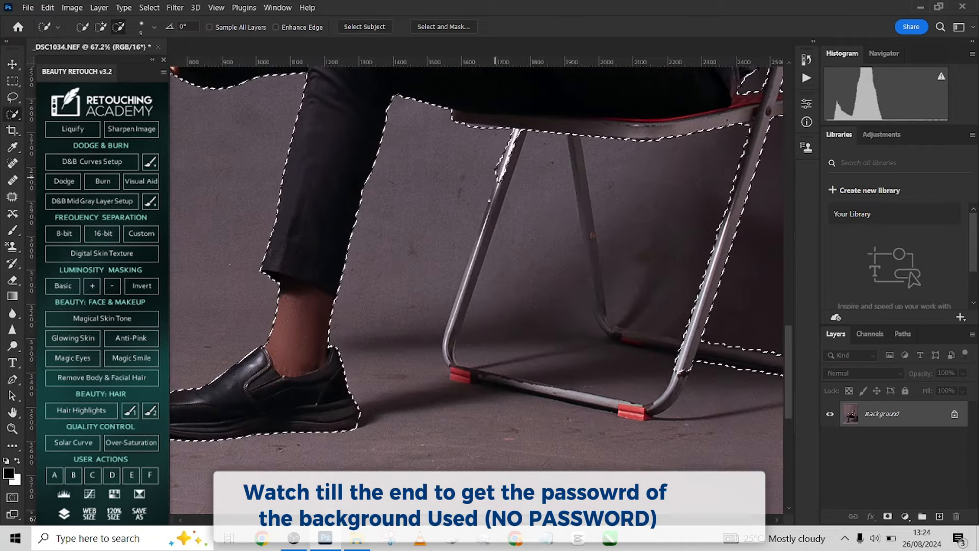
Subtract the front leg and front floor bar from the selection, and restore the floor around the red foot cap
mouse_move(489, 201)
mouse_down()
mouse_move(453, 371)
mouse_move(631, 402)
mouse_up()
drag(387, 382, 428, 214)
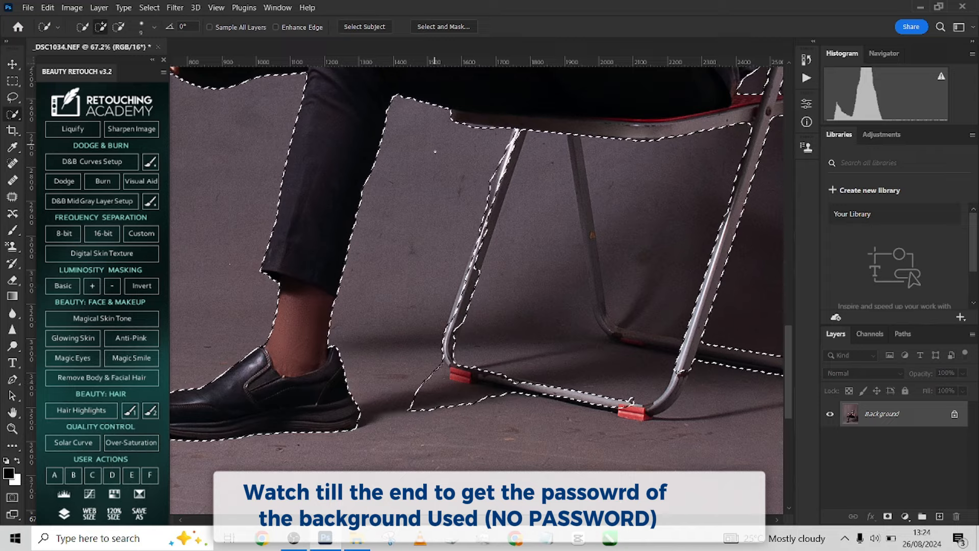
drag(456, 319, 521, 131)
scroll(442, 320, up, 3)
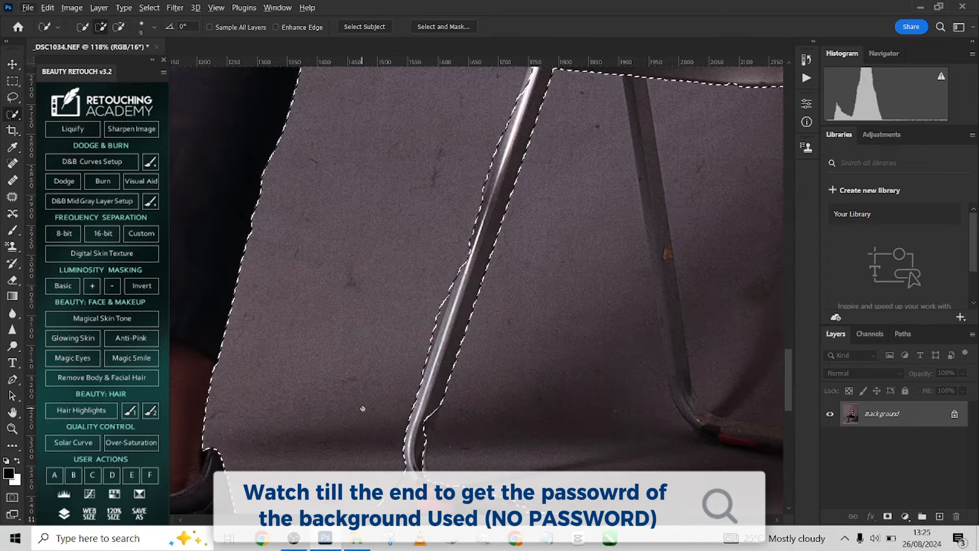
scroll(423, 326, down, 3)
scroll(424, 251, up, 3)
mouse_move(379, 322)
mouse_down()
mouse_move(379, 361)
mouse_move(443, 397)
mouse_up()
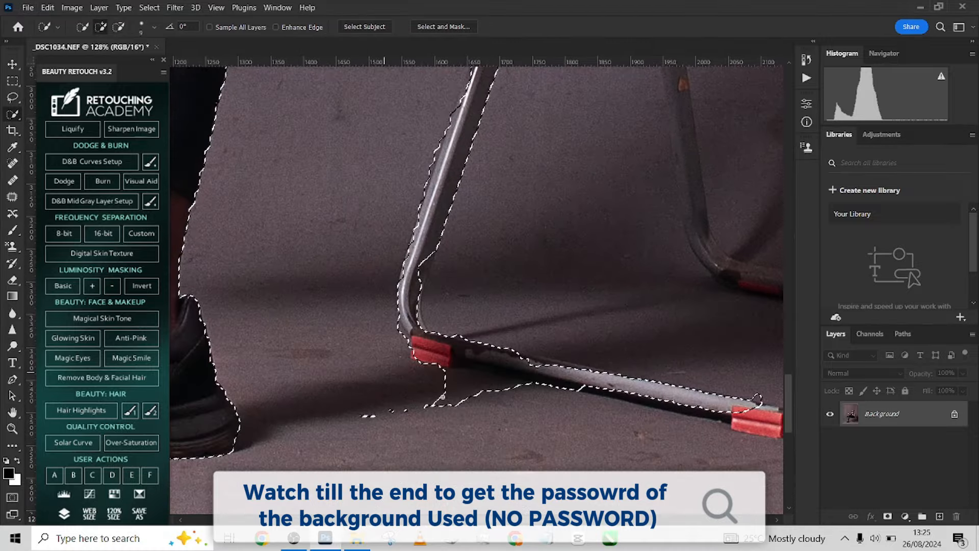
mouse_move(533, 393)
mouse_down()
mouse_move(507, 381)
mouse_move(562, 396)
mouse_move(365, 419)
mouse_up()
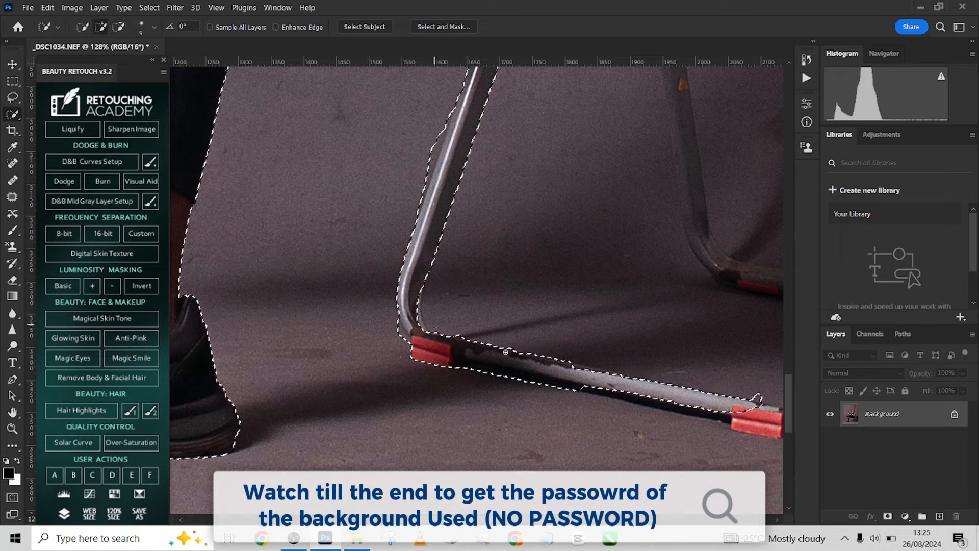
Clean up the selection edge along the upper part of the front leg, up to the seat
scroll(295, 356, up, 5)
scroll(295, 355, right, 3)
mouse_move(290, 359)
mouse_down()
mouse_move(315, 320)
mouse_move(305, 337)
mouse_up()
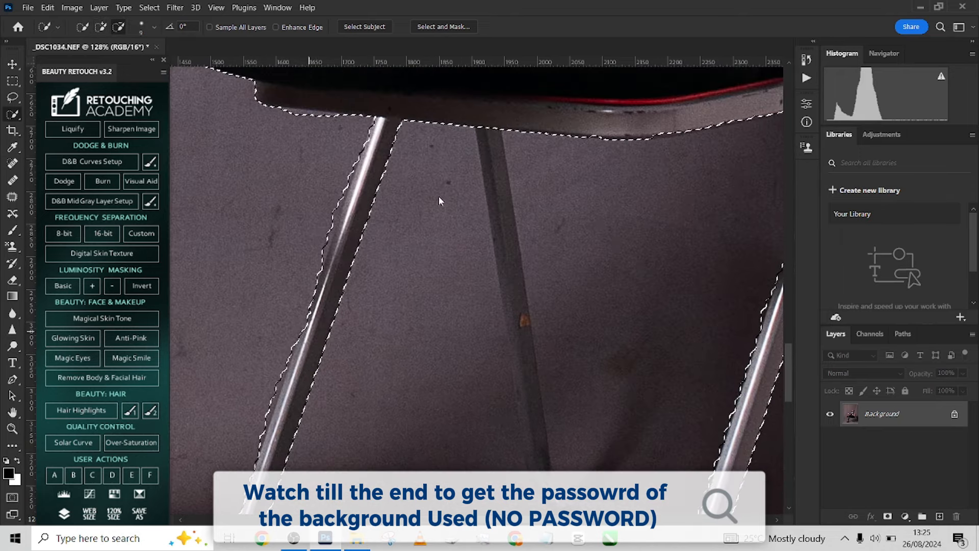
scroll(438, 198, down, 4)
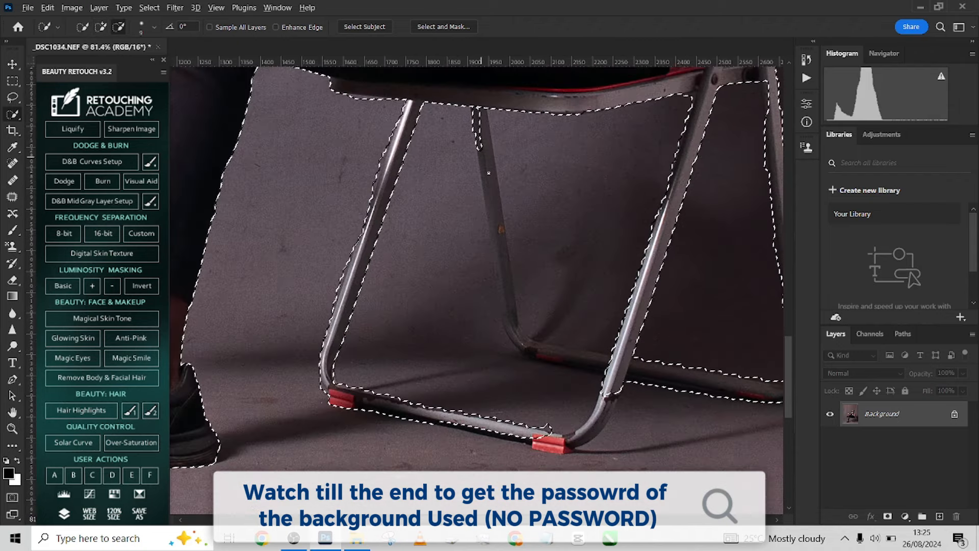
Subtract the thin far leg and its floor bar from the selection, and add back the background on both sides of it
drag(480, 117, 512, 312)
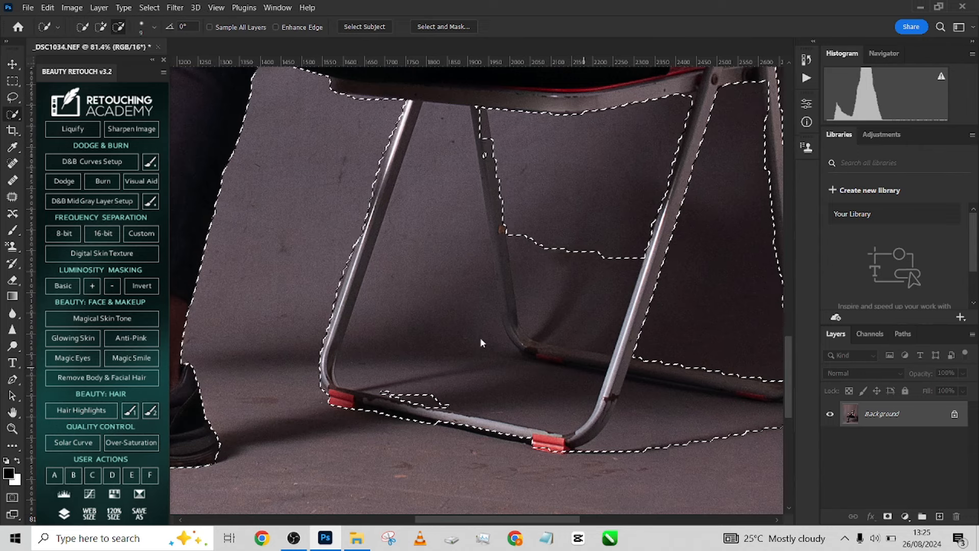
drag(486, 150, 482, 116)
drag(502, 250, 510, 316)
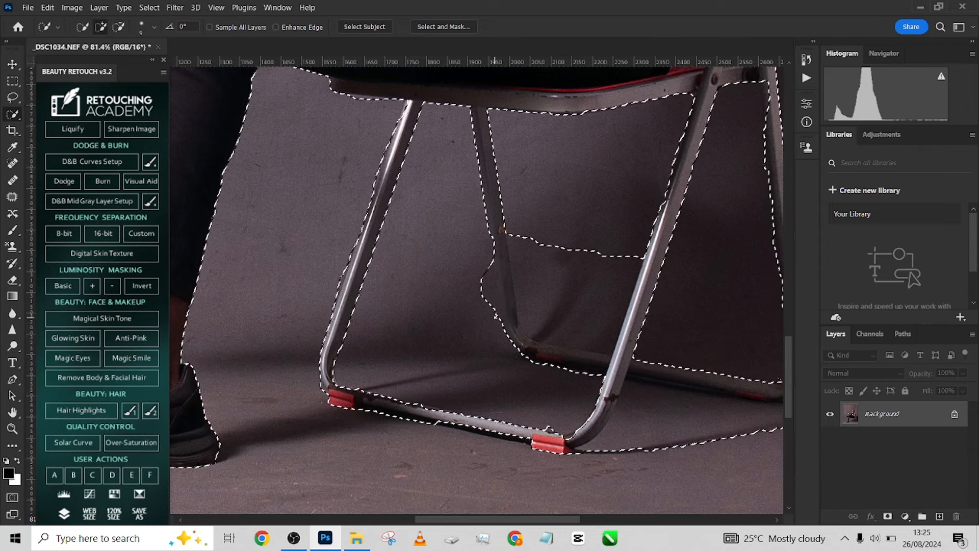
mouse_move(538, 250)
mouse_down()
mouse_move(530, 306)
mouse_move(539, 342)
mouse_move(605, 359)
mouse_up()
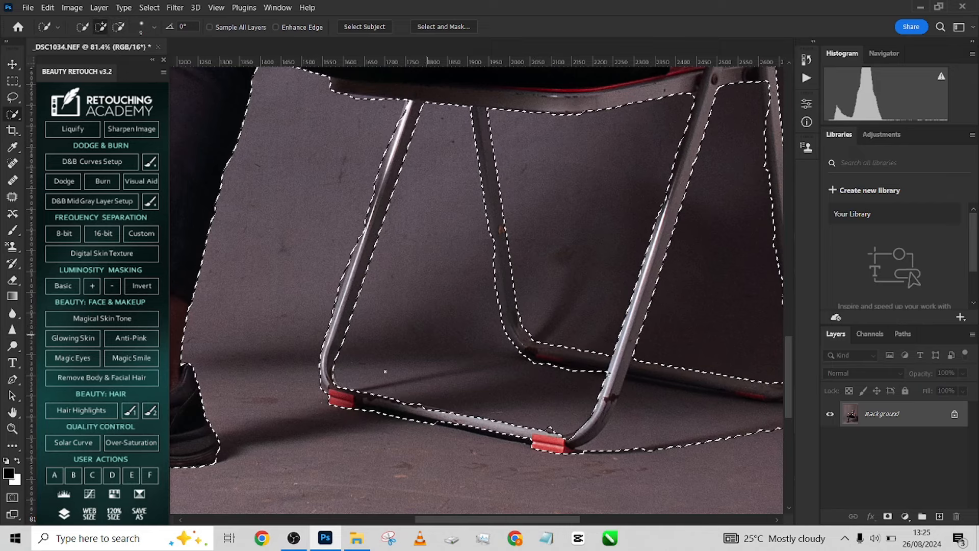
Add the leftover strip of wall along the inner edge of the outermost rear leg to the selection
scroll(510, 349, down, 3)
scroll(511, 352, down, 2)
scroll(512, 352, up, 7)
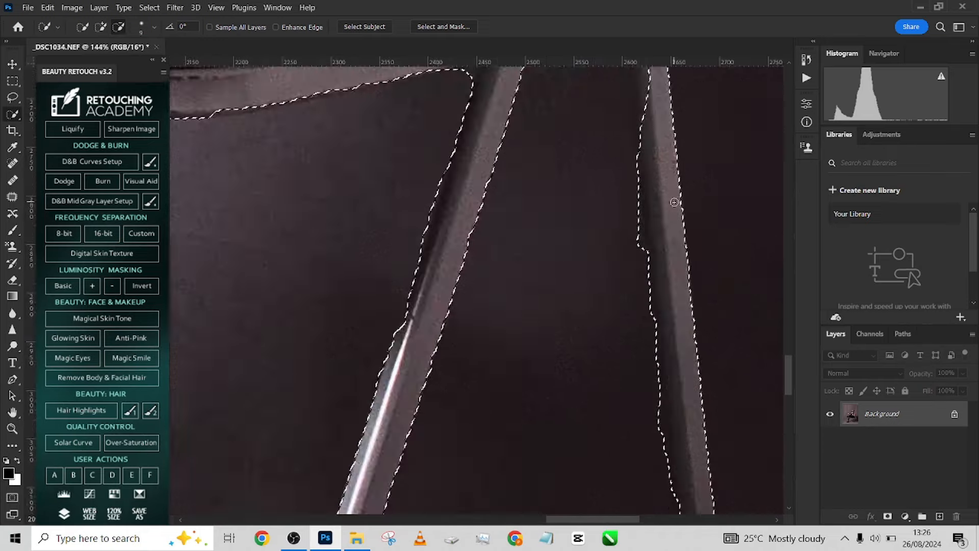
drag(621, 327, 617, 342)
mouse_move(604, 209)
mouse_down()
mouse_move(596, 139)
mouse_move(595, 199)
mouse_move(573, 182)
mouse_move(573, 146)
mouse_move(569, 176)
mouse_move(573, 282)
mouse_move(594, 349)
mouse_up()
scroll(500, 284, down, 4)
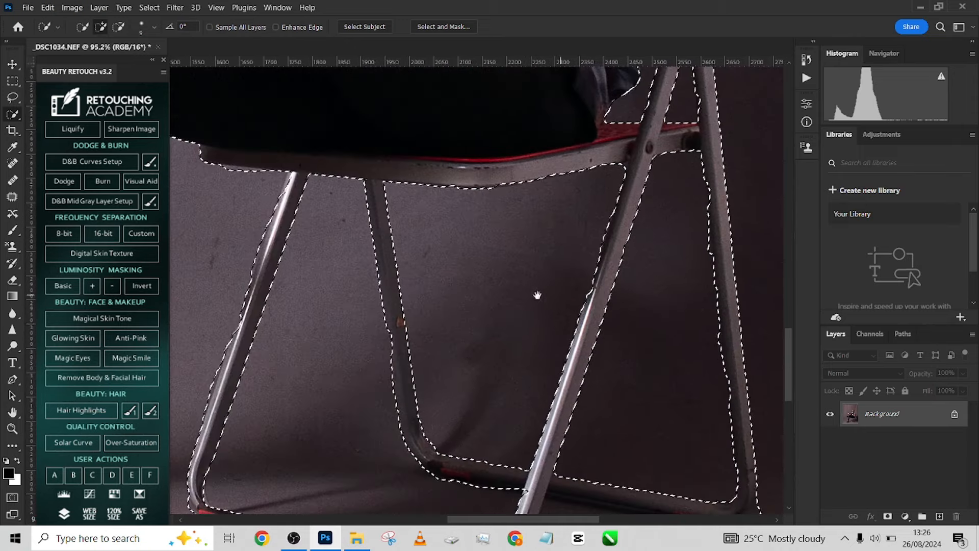
Add the floor below the chair's rear floor bar to the selection, cleaning up around the outer rear corner and the front leg's bend
scroll(387, 354, up, 3)
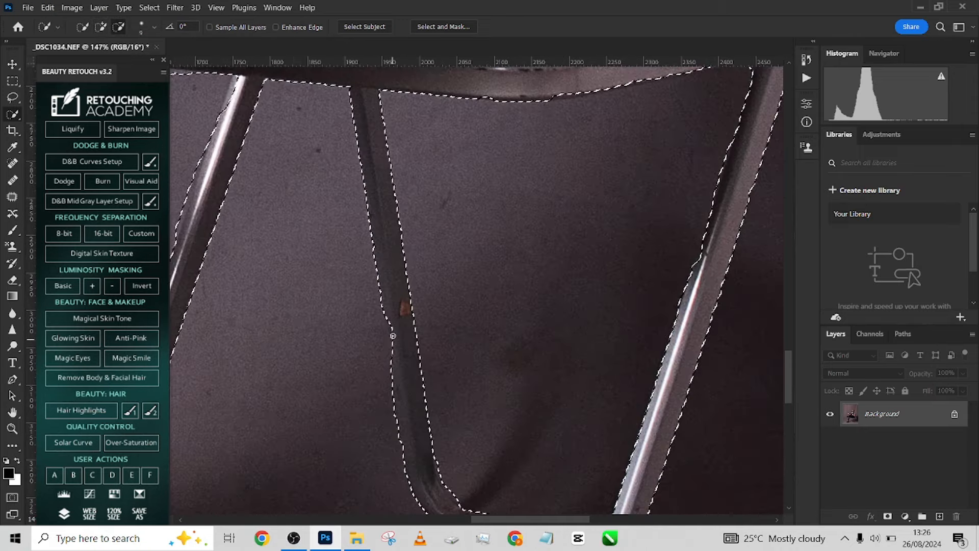
scroll(393, 336, down, 4)
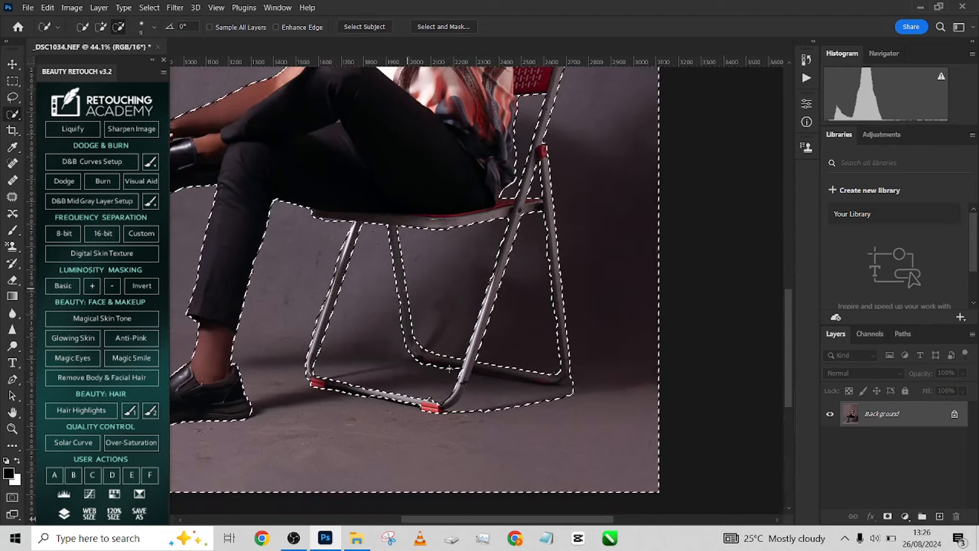
scroll(549, 433, up, 2)
scroll(502, 388, up, 2)
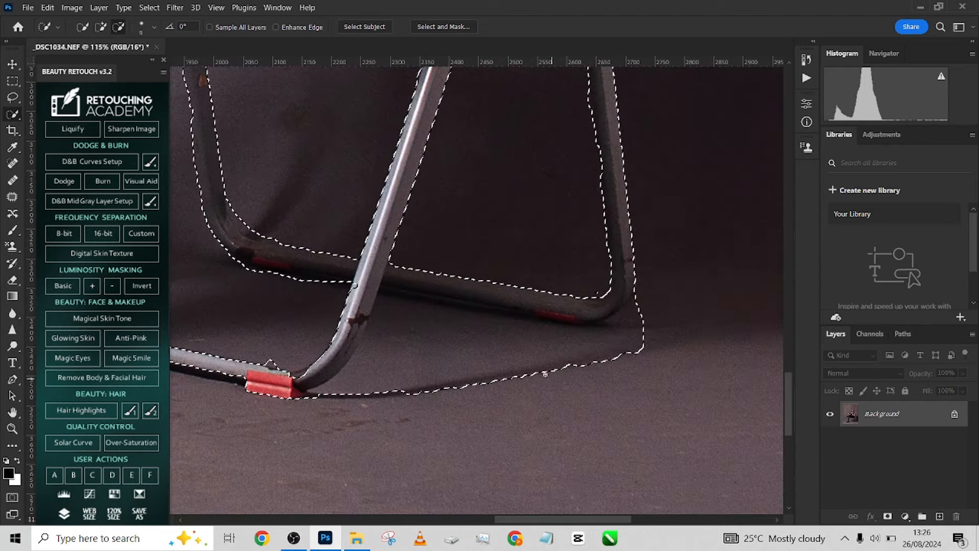
mouse_move(545, 374)
mouse_down()
mouse_move(402, 361)
mouse_move(439, 367)
mouse_move(609, 348)
mouse_move(534, 346)
mouse_move(405, 302)
mouse_up()
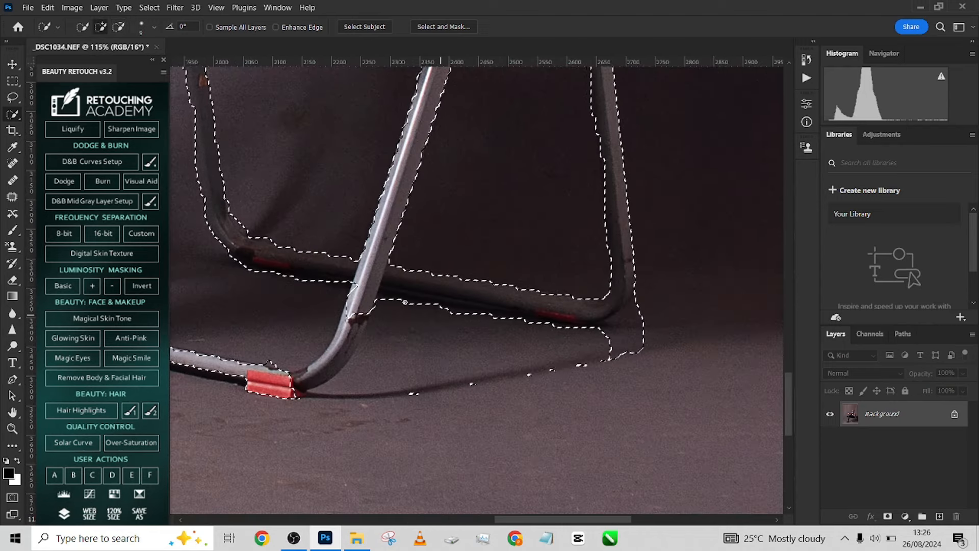
drag(630, 341, 626, 316)
mouse_move(359, 315)
mouse_down()
mouse_move(316, 369)
mouse_move(276, 379)
mouse_move(322, 378)
mouse_move(359, 323)
mouse_up()
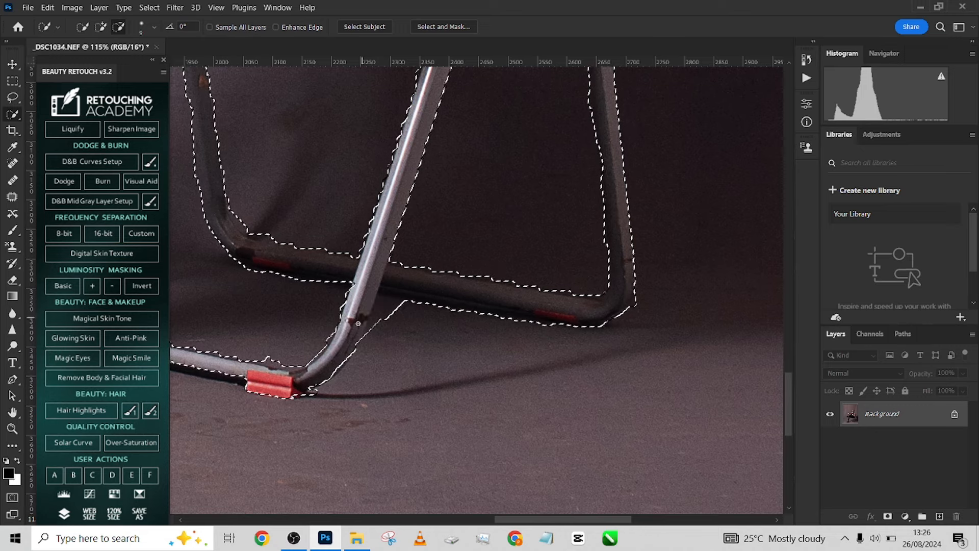
Duplicate the Background layer and cut the selected backdrop out of the copy onto its own layer
scroll(415, 388, down, 11)
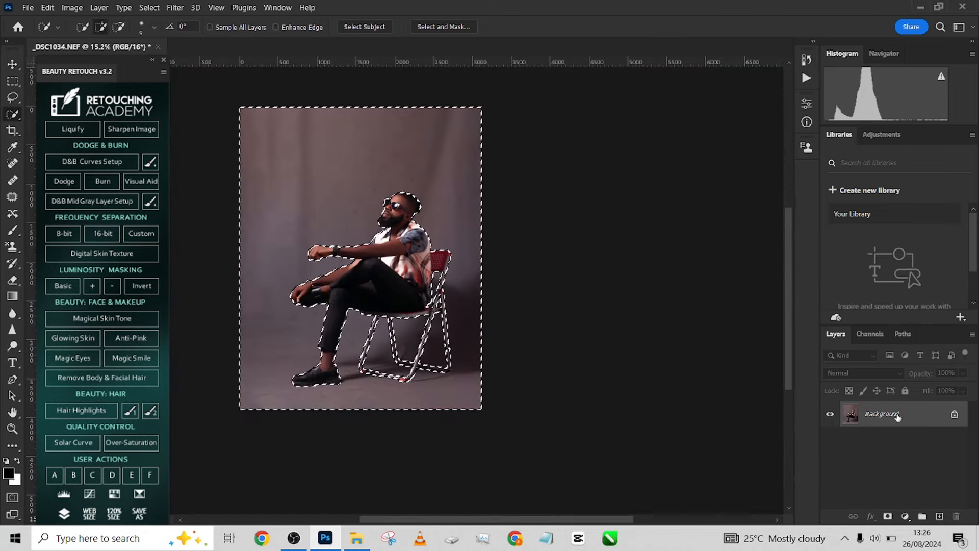
drag(897, 418, 940, 516)
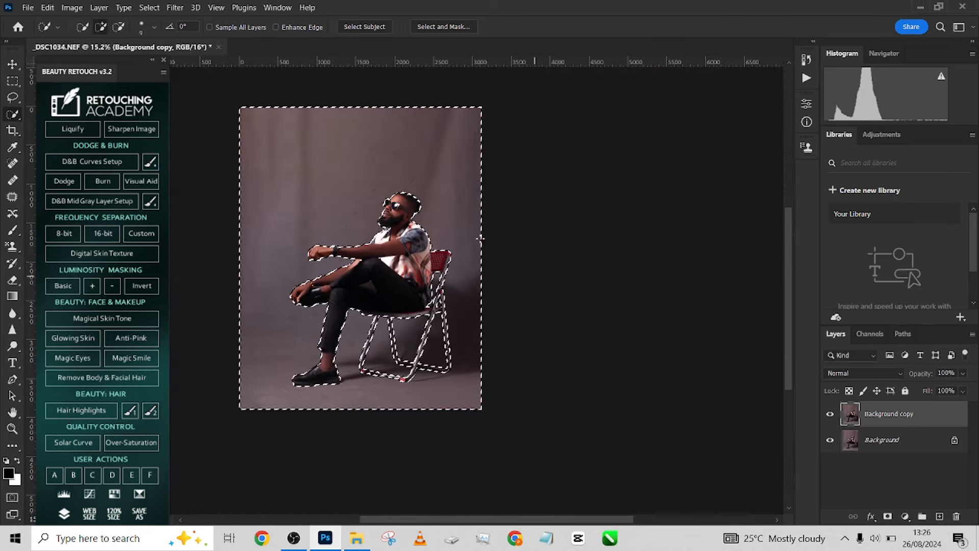
right_click(422, 223)
click(473, 316)
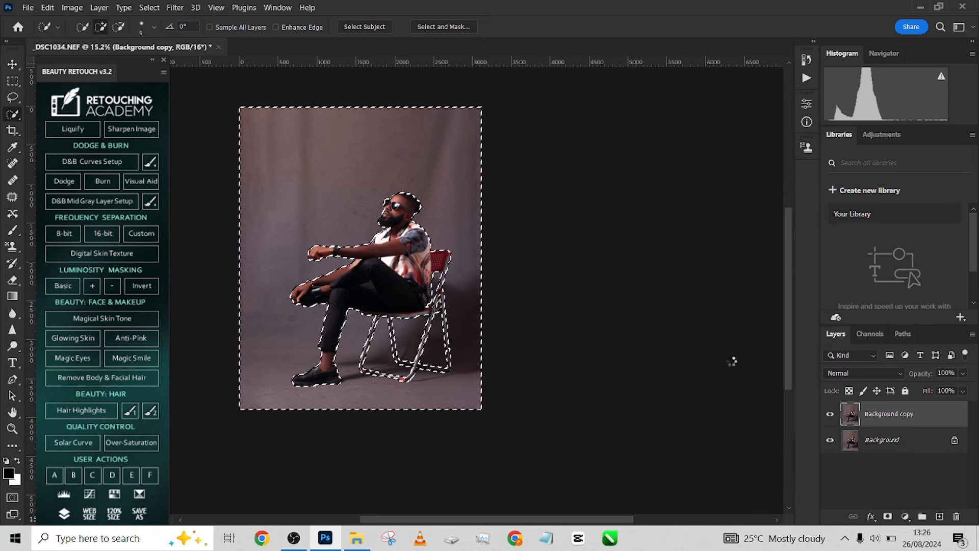
Load the cut backdrop layer as a selection, smooth it with a strong Gaussian Blur, and deselect
ctrl+click(851, 416)
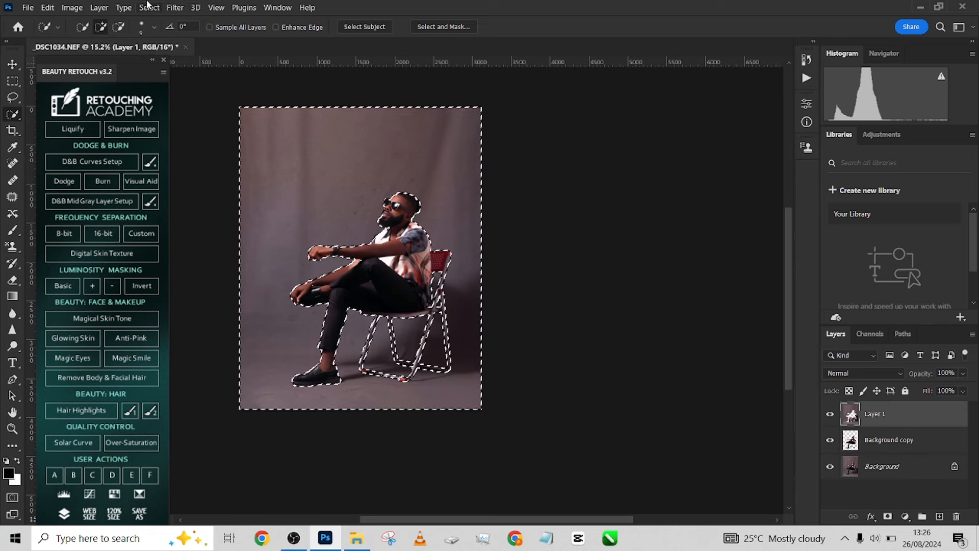
click(170, 11)
mouse_move(245, 160)
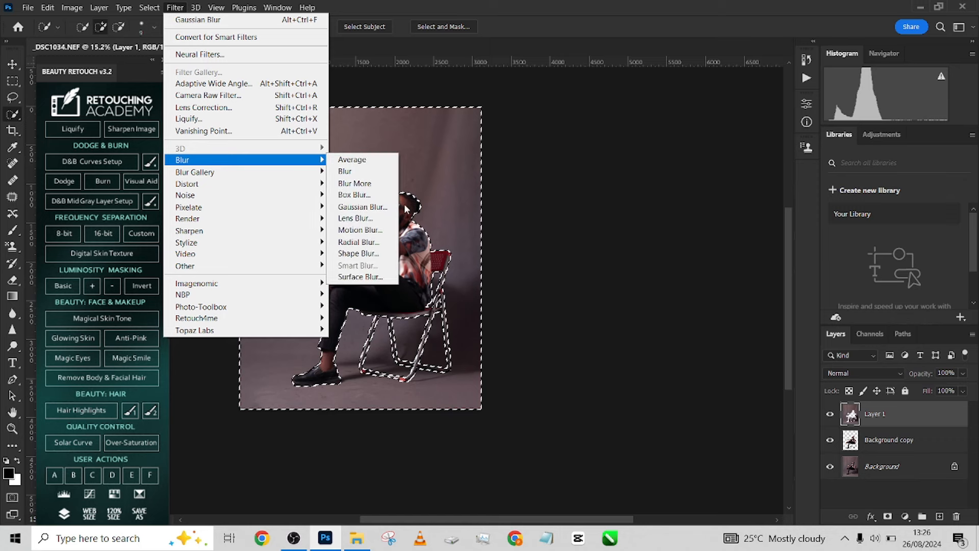
click(363, 207)
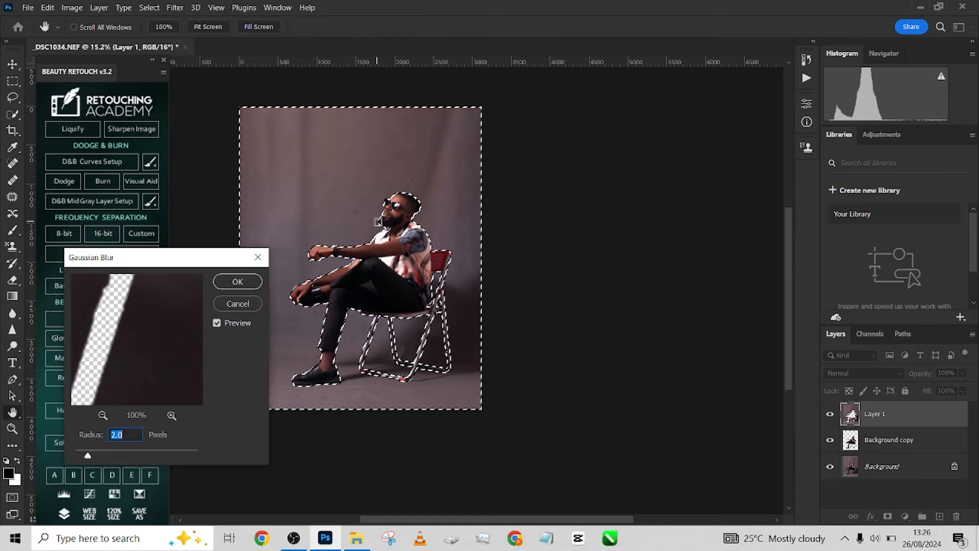
drag(147, 452, 171, 455)
click(251, 282)
key(w)
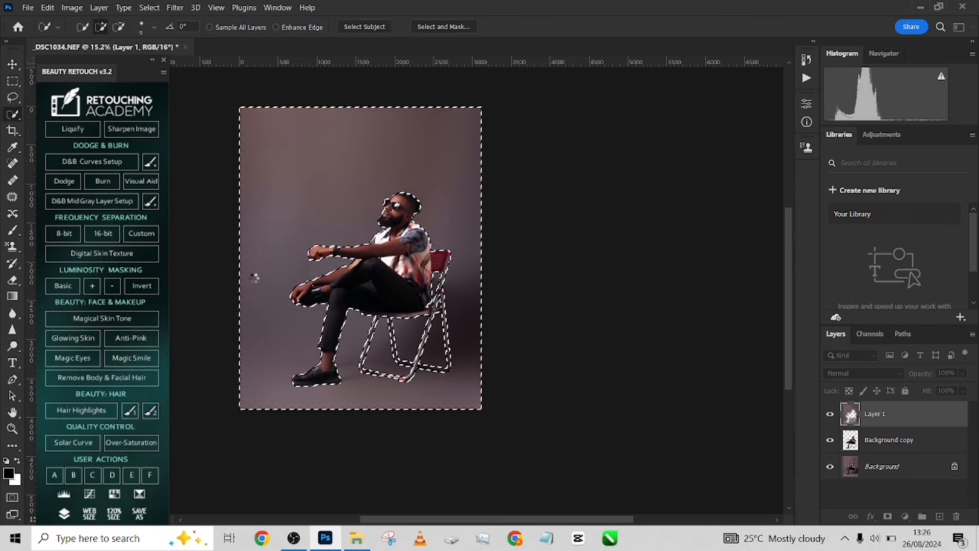
key(ctrl+d)
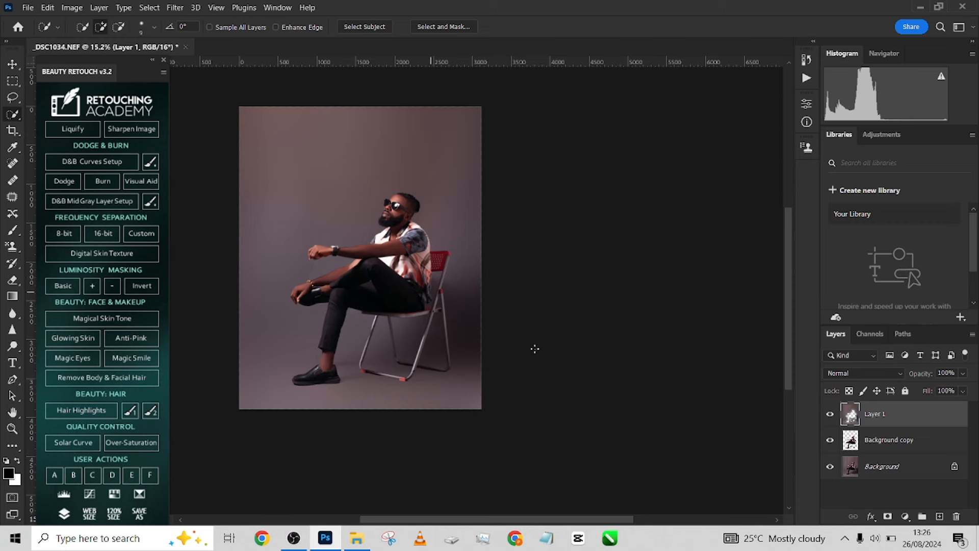
Move the cut-out man's layer above the blurred backdrop layer, and make the backdrop layer active
drag(898, 442, 905, 403)
click(899, 446)
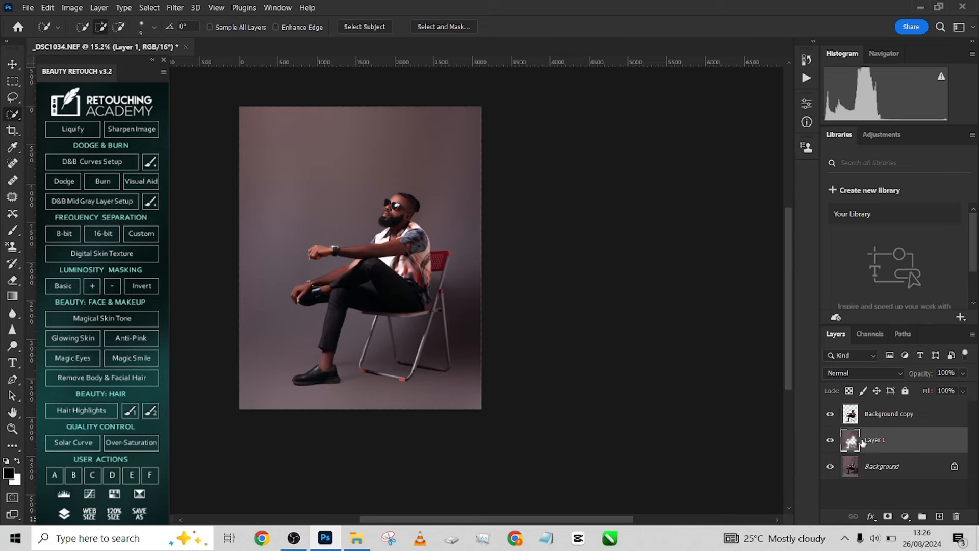
Open the framed-wall background image "1 (252)" from the USB drive in Photoshop
click(380, 469)
click(182, 148)
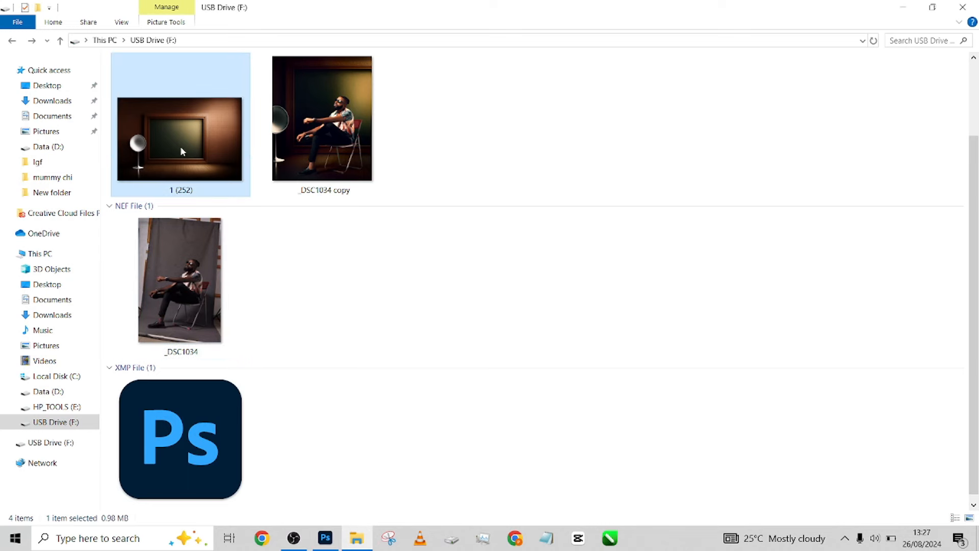
drag(182, 148, 926, 482)
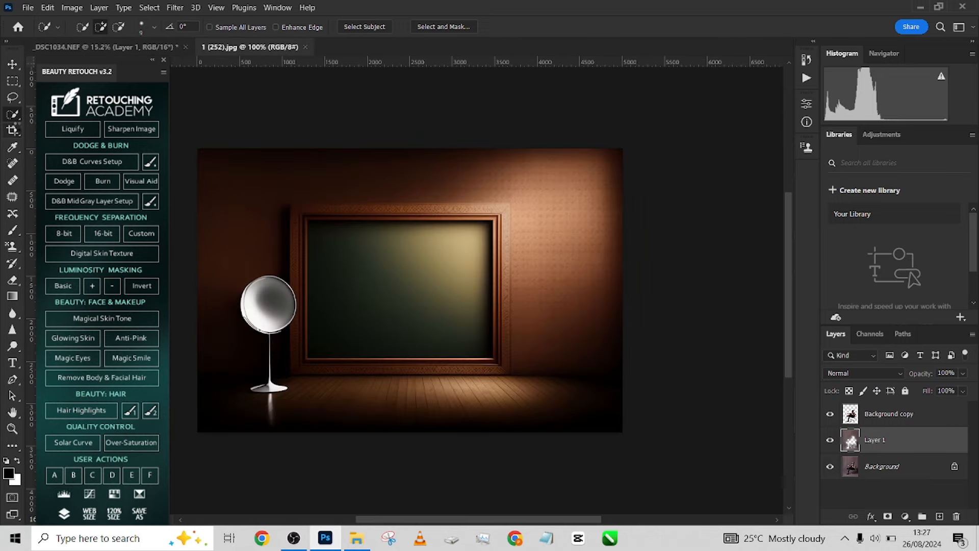
Crop the framed-wall image to 4:5, framing the round white lamp and the near part of the frame
click(15, 131)
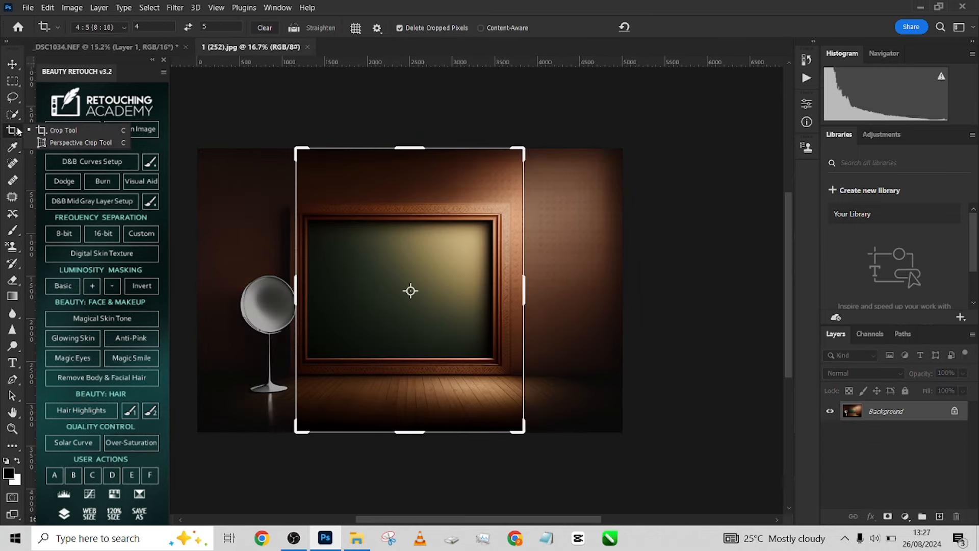
click(439, 270)
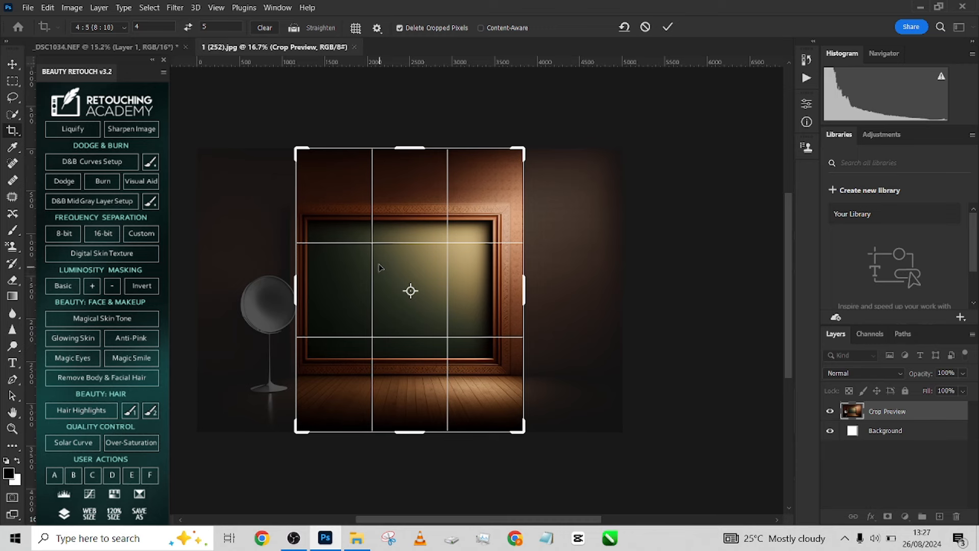
drag(372, 261, 439, 204)
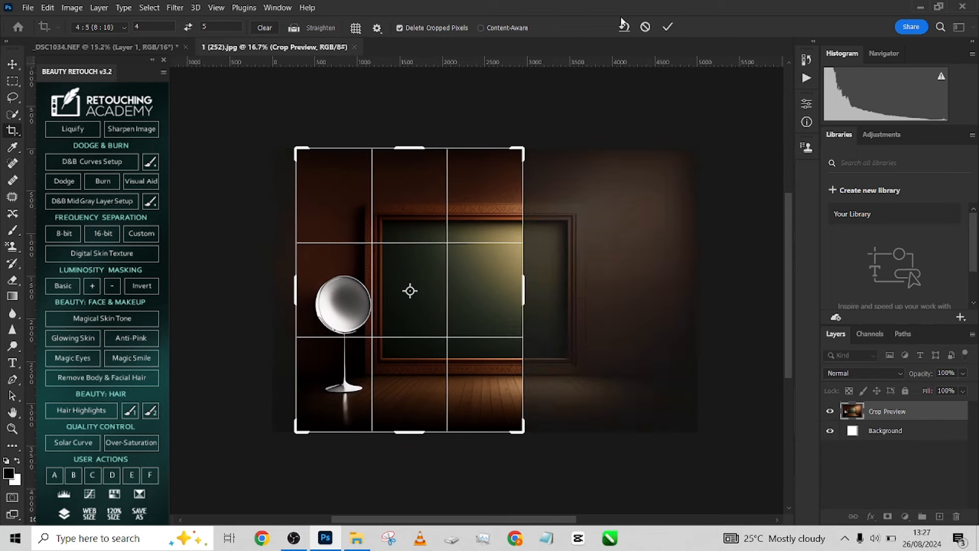
click(669, 27)
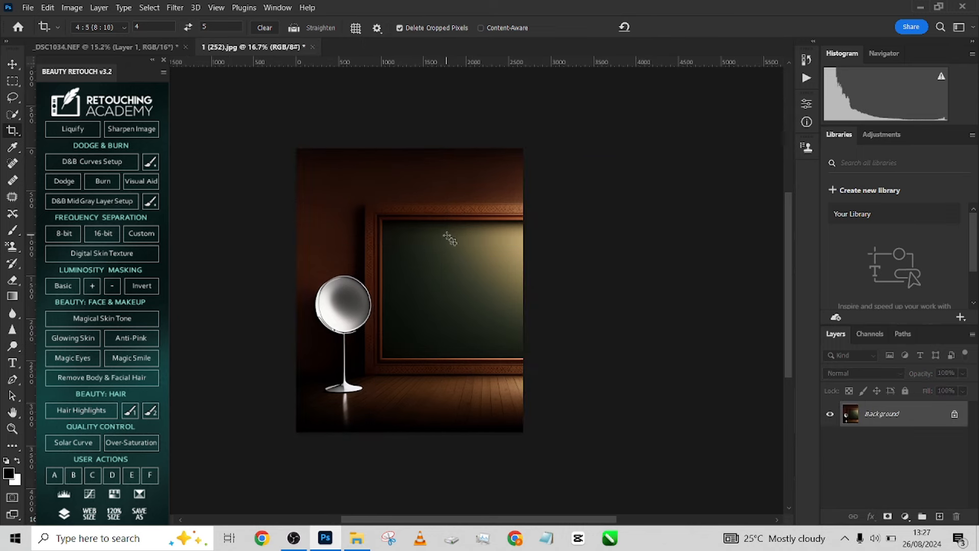
Unlock the cropped background layer and bring it into the portrait document, between the cut-out man and the blurred backdrop
click(954, 416)
key(v)
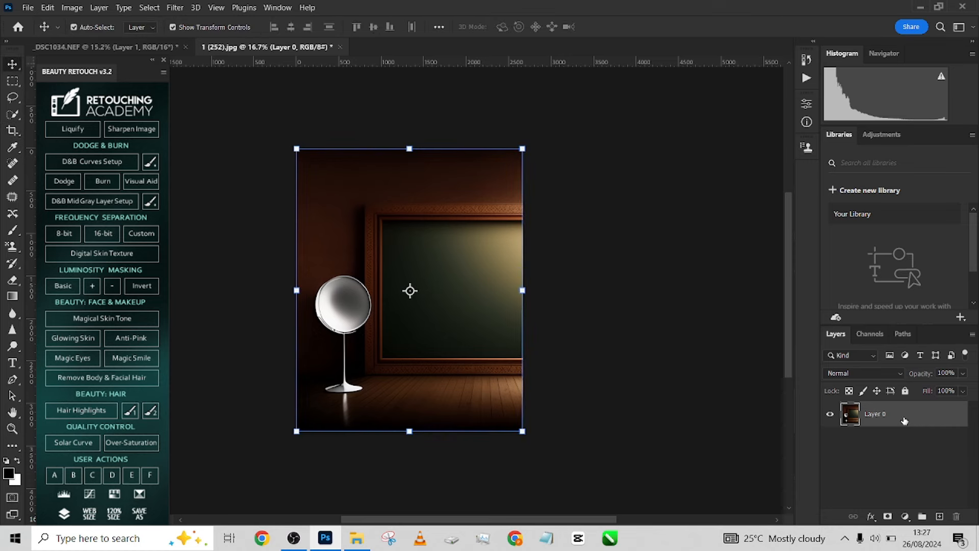
drag(911, 416, 404, 342)
click(500, 216)
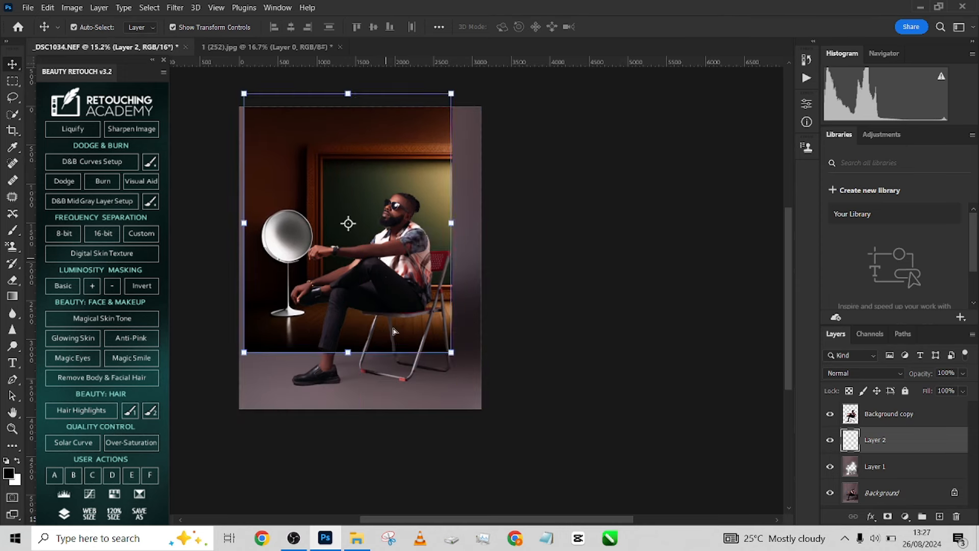
click(402, 320)
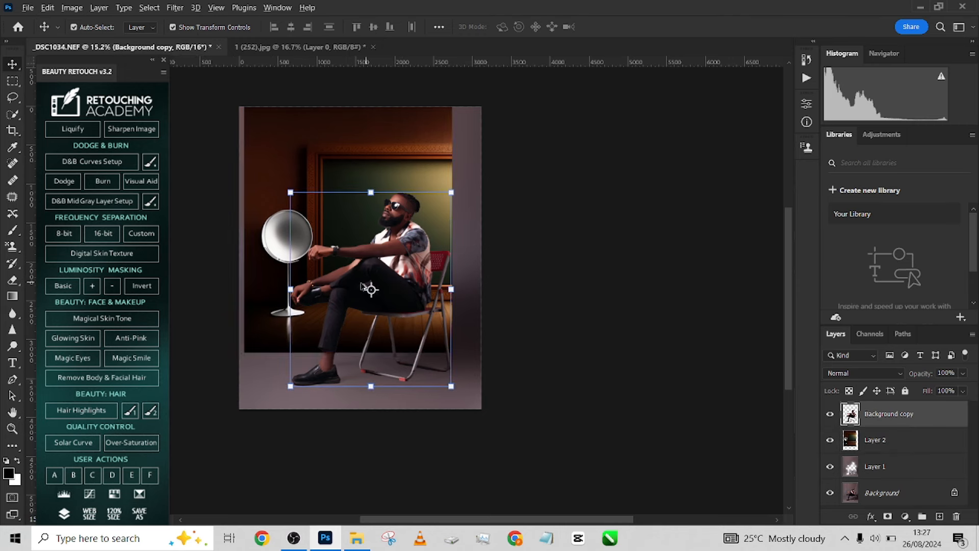
key(ctrl+t)
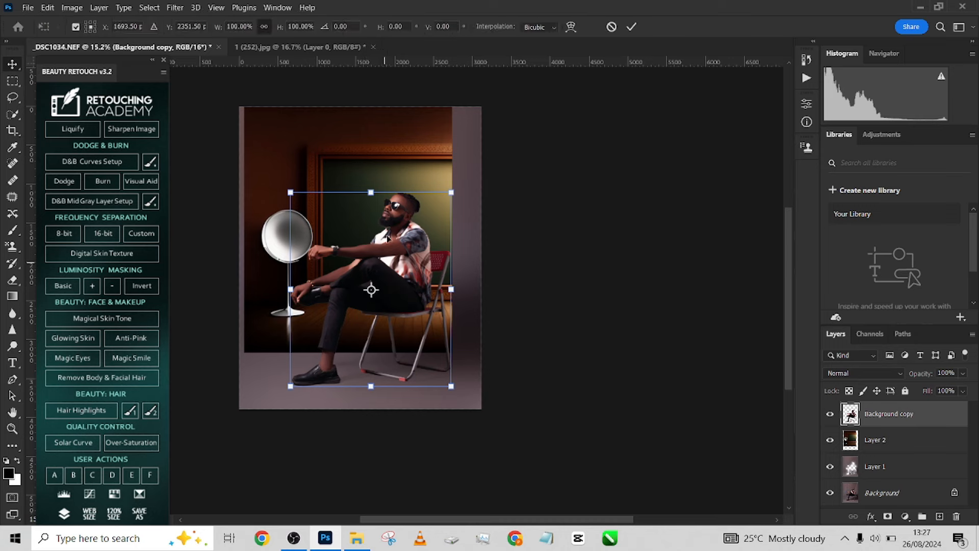
drag(371, 291, 421, 348)
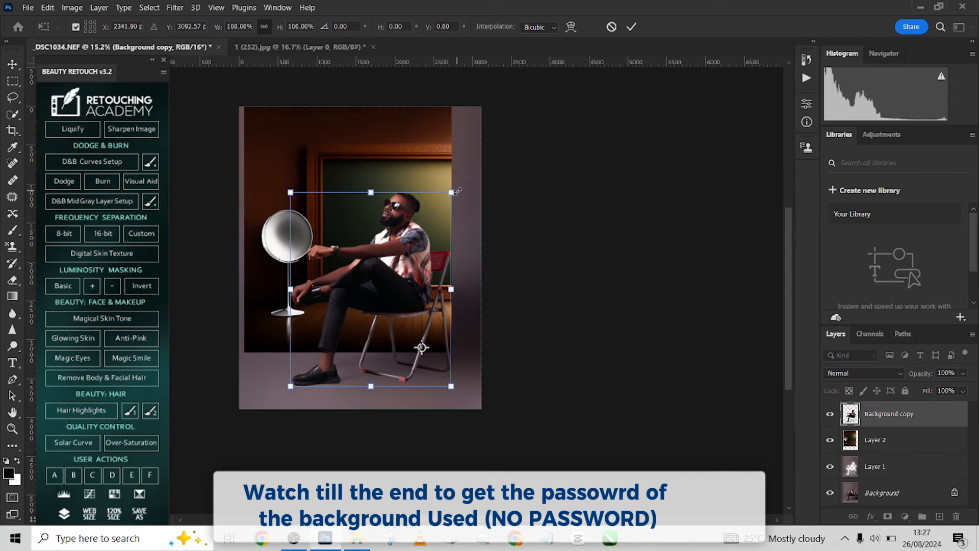
drag(458, 190, 485, 179)
Scale the framed-wall layer to 149.32% and position it to cover the whole canvas behind the man, with its floor under the chair
click(878, 441)
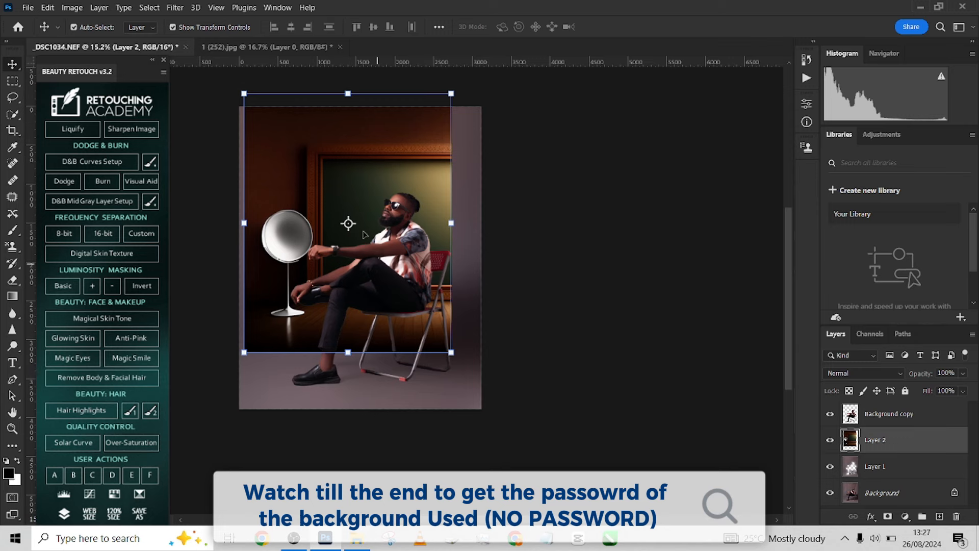
drag(348, 223, 428, 340)
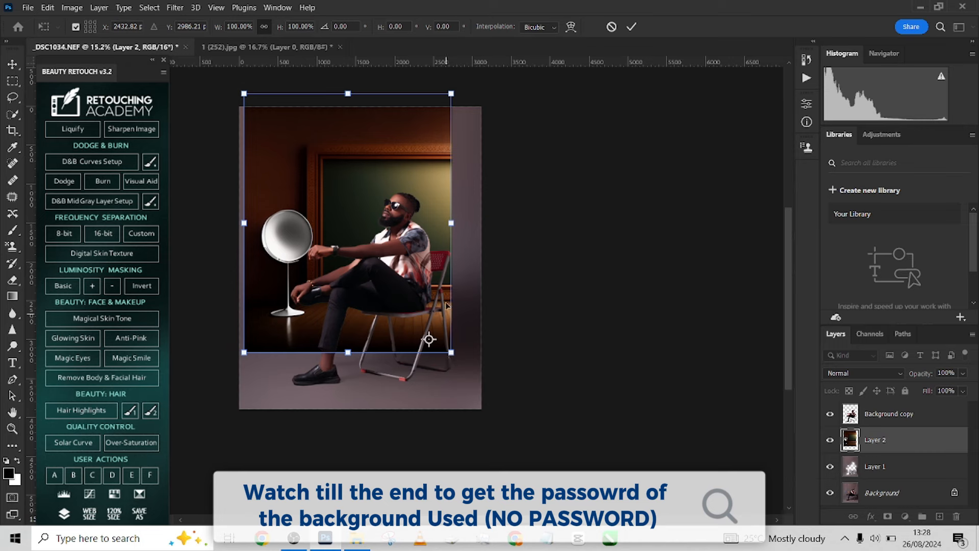
mouse_move(444, 275)
mouse_down()
mouse_move(448, 308)
mouse_move(455, 282)
mouse_up()
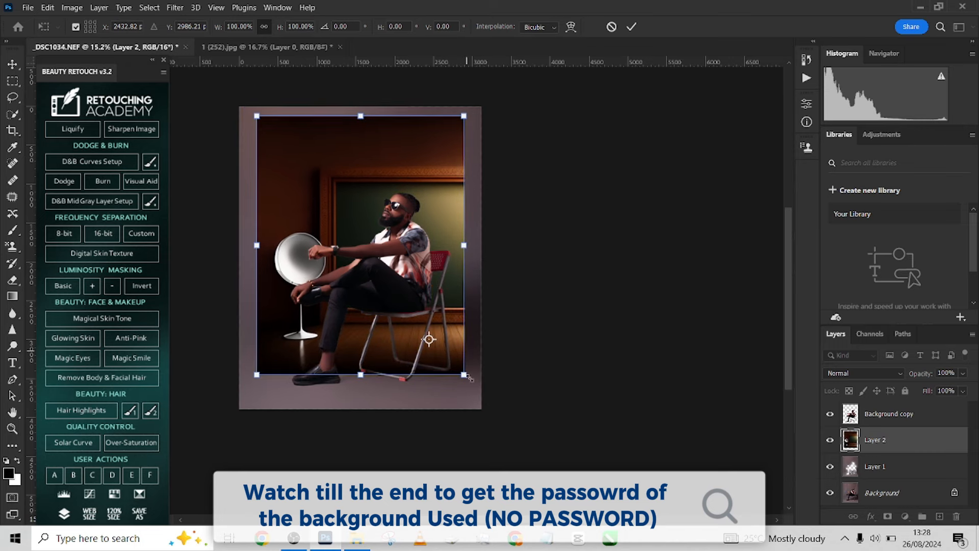
drag(465, 376, 498, 409)
drag(394, 273, 477, 304)
scroll(456, 293, down, 3)
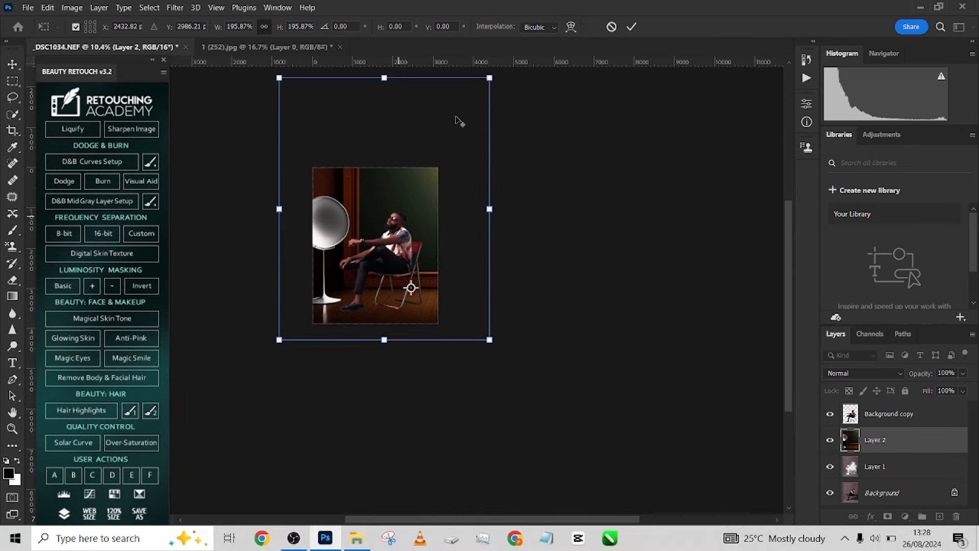
drag(490, 78, 458, 115)
drag(425, 205, 421, 205)
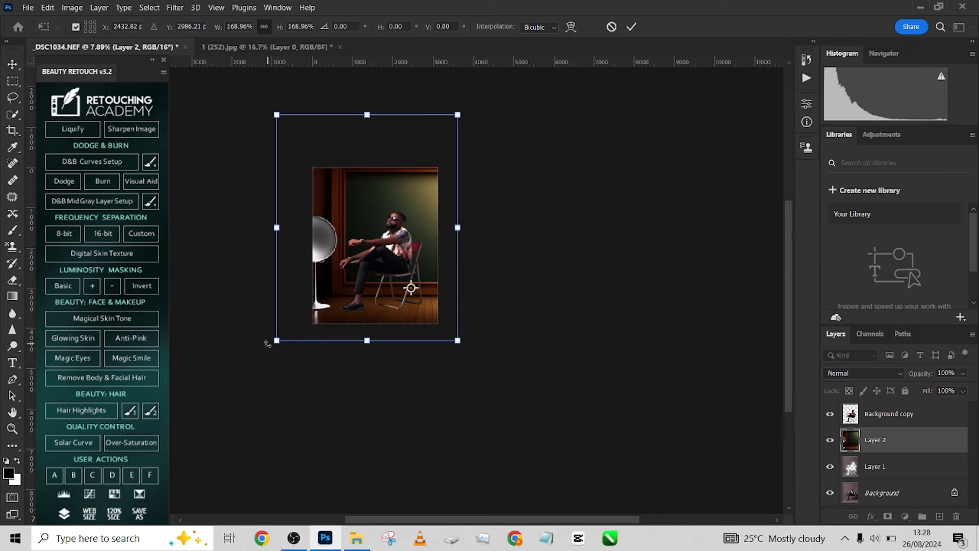
drag(267, 344, 291, 324)
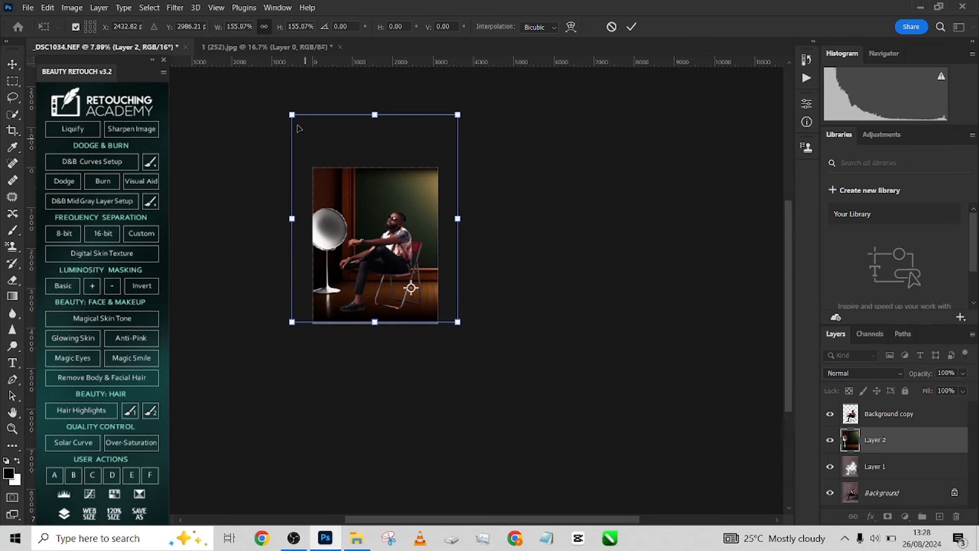
mouse_move(292, 115)
mouse_down()
mouse_move(317, 120)
mouse_move(294, 123)
mouse_up()
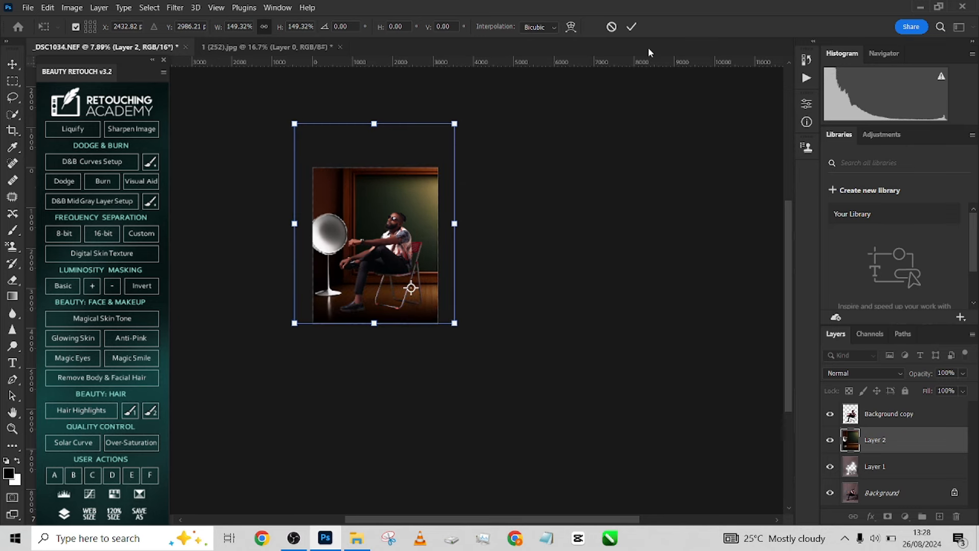
click(631, 27)
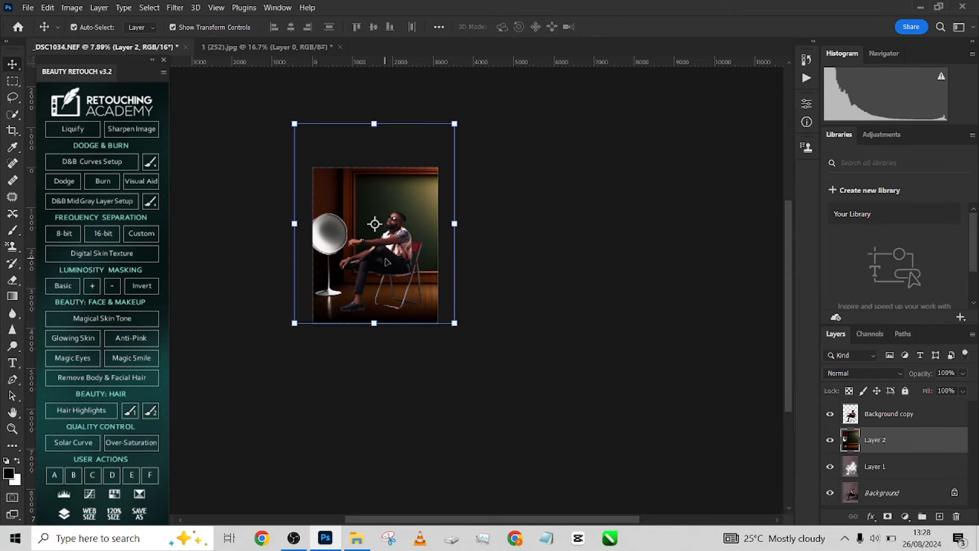
Shift the man slightly left and reposition the framed-wall layer so the round lamp stands in front of him and the canvas stays covered
scroll(385, 260, up, 5)
drag(411, 348, 464, 304)
scroll(464, 303, down, 3)
click(888, 414)
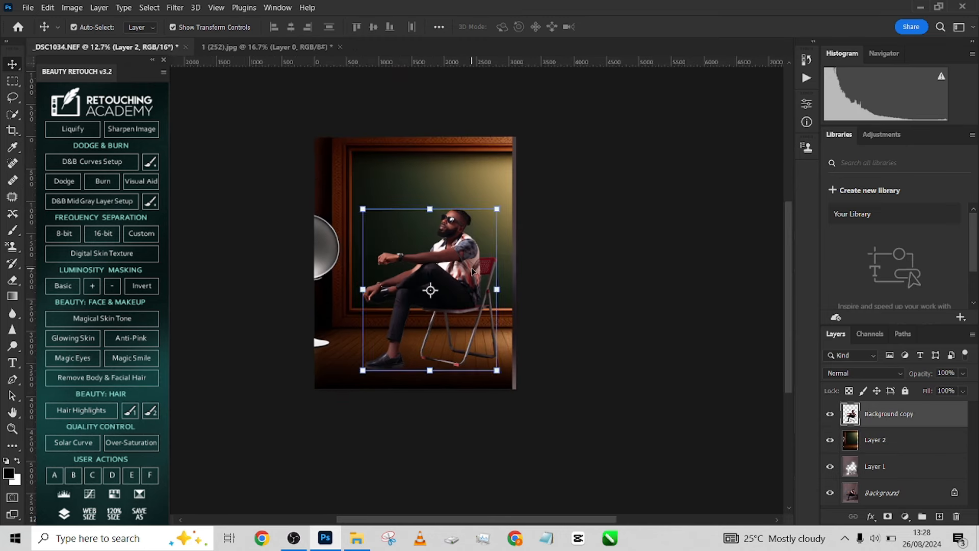
click(882, 451)
drag(484, 196, 473, 175)
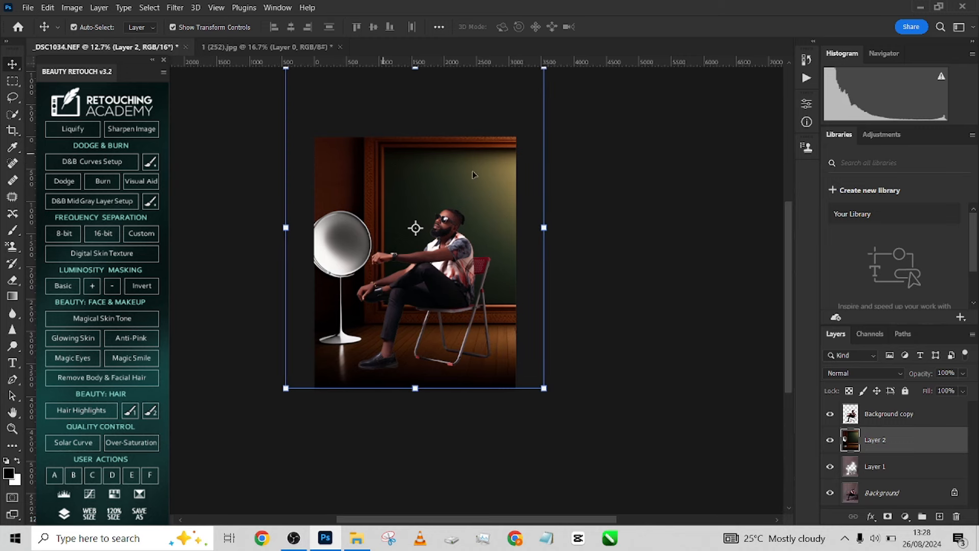
Scale the framed-wall layer to 94.96% and reposition it so the canvas edge crops the lamp and the wall stays behind the man
drag(527, 206, 499, 155)
scroll(478, 235, down, 2)
drag(311, 104, 339, 103)
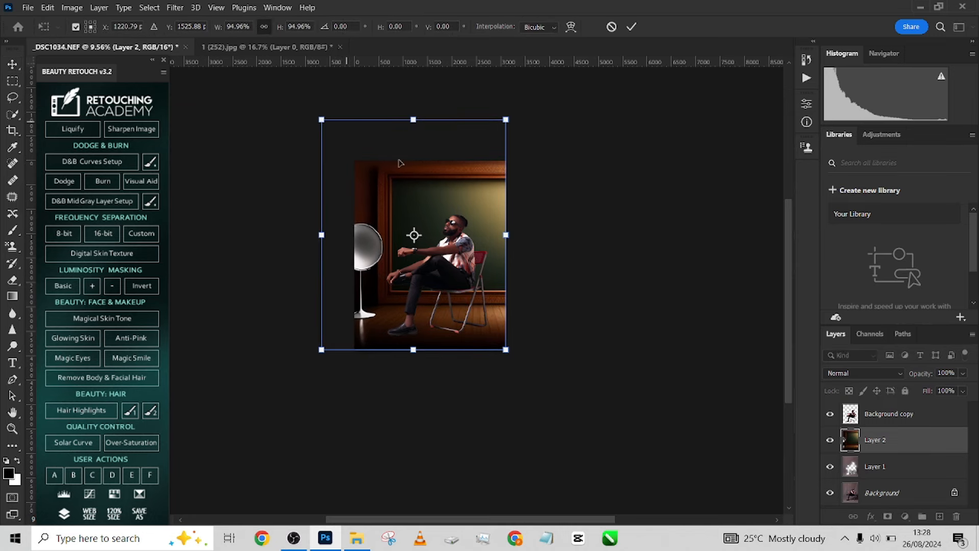
scroll(408, 204, up, 2)
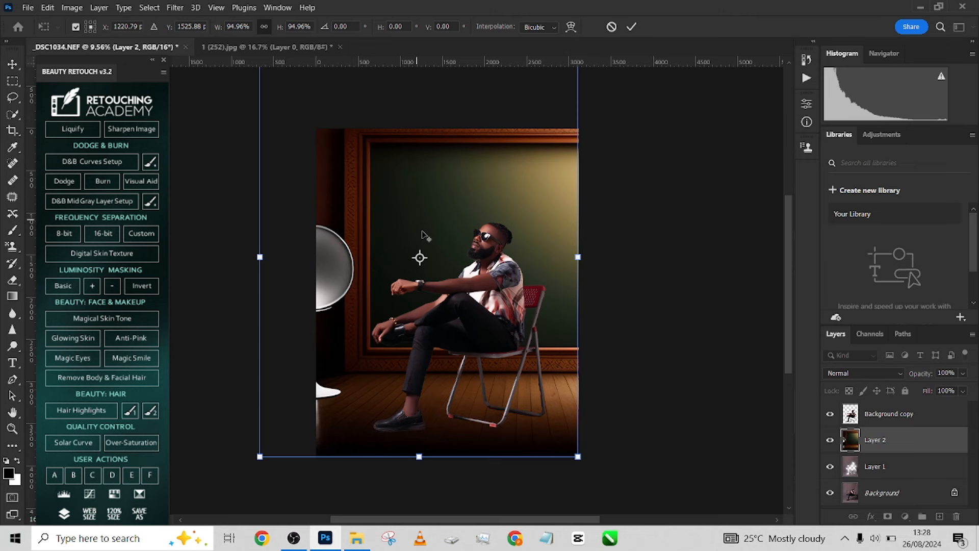
click(632, 27)
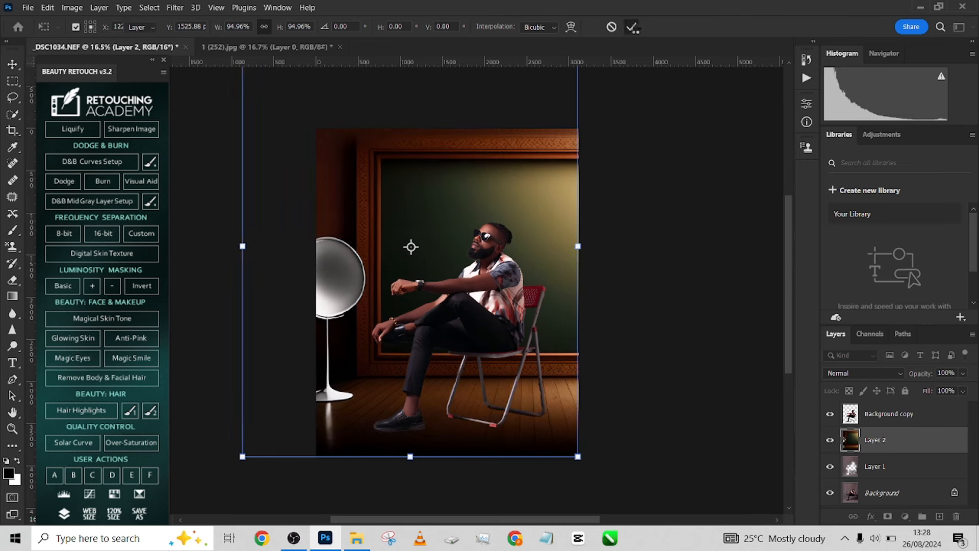
Set the framed-wall layer's blend mode to Overlay and check the blend by toggling the blurred backdrop layer's visibility
click(836, 373)
click(843, 359)
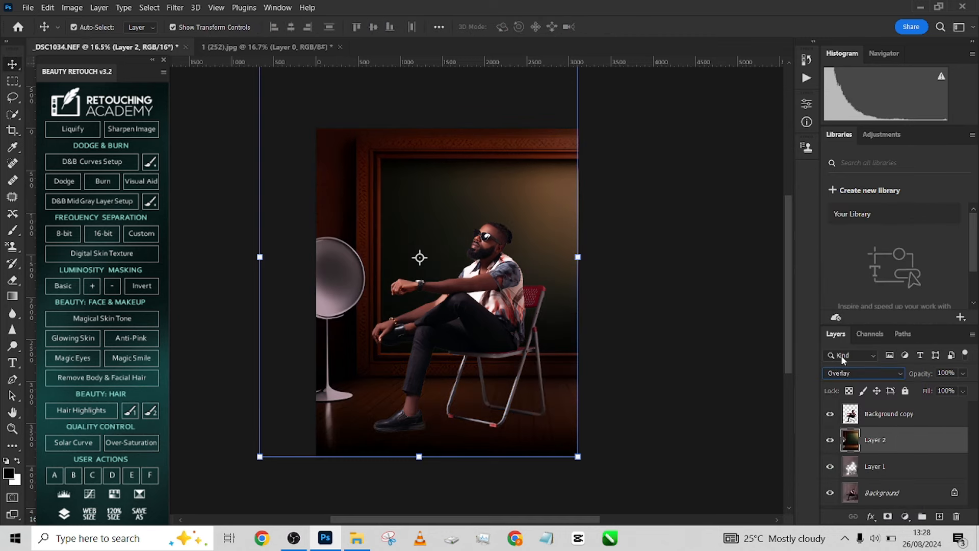
click(828, 467)
click(830, 467)
Add a mask to the blurred backdrop layer and paint black with a soft brush over the floor around the chair and shoe
click(868, 468)
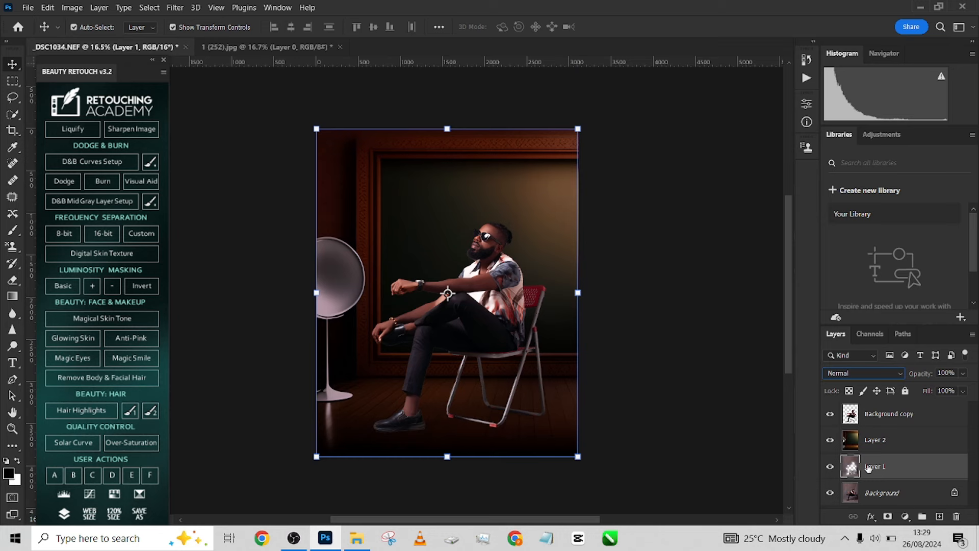
click(888, 516)
key(b)
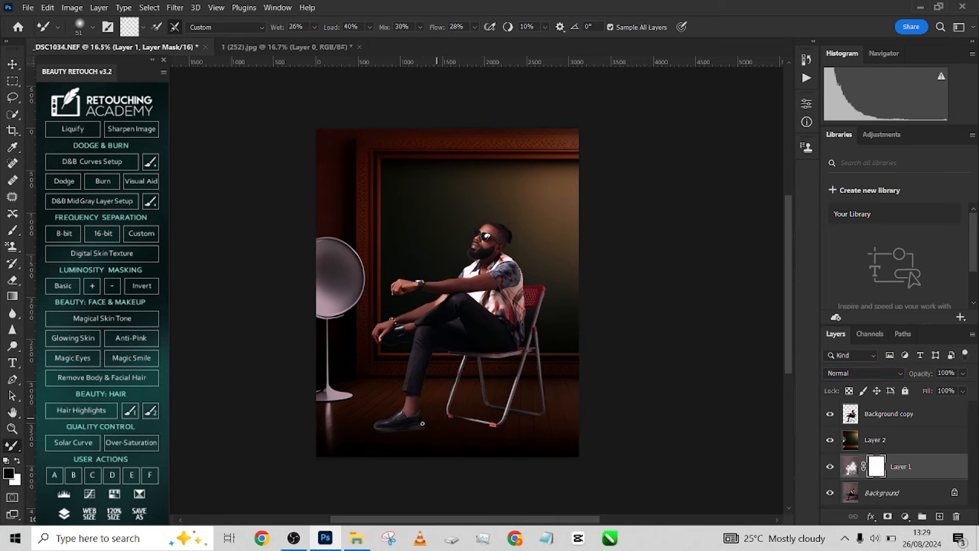
click(17, 228)
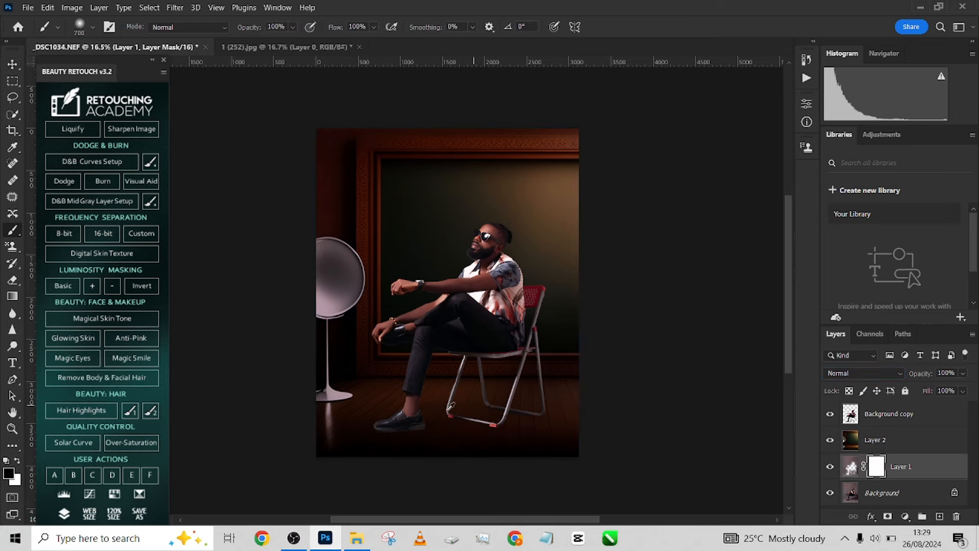
drag(456, 410, 480, 412)
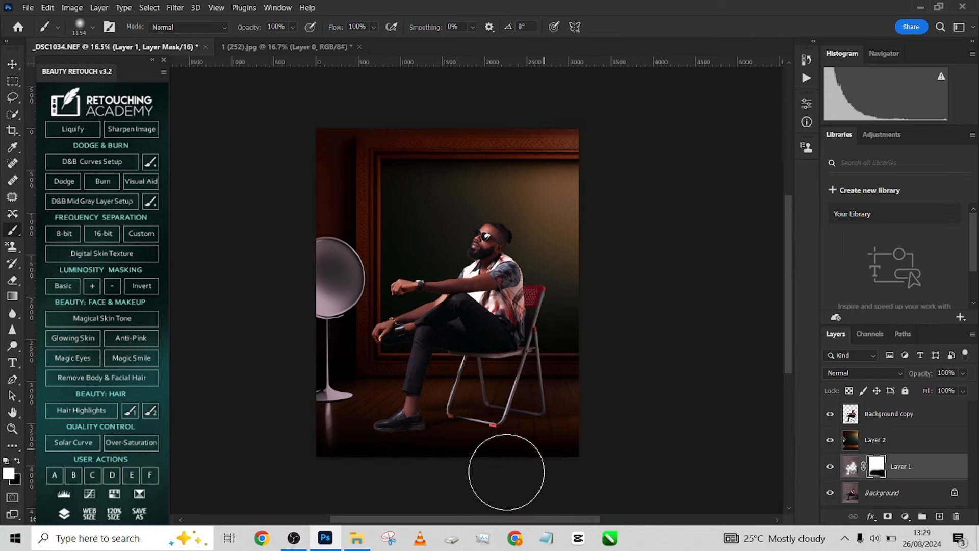
scroll(516, 423, up, 3)
drag(521, 390, 500, 392)
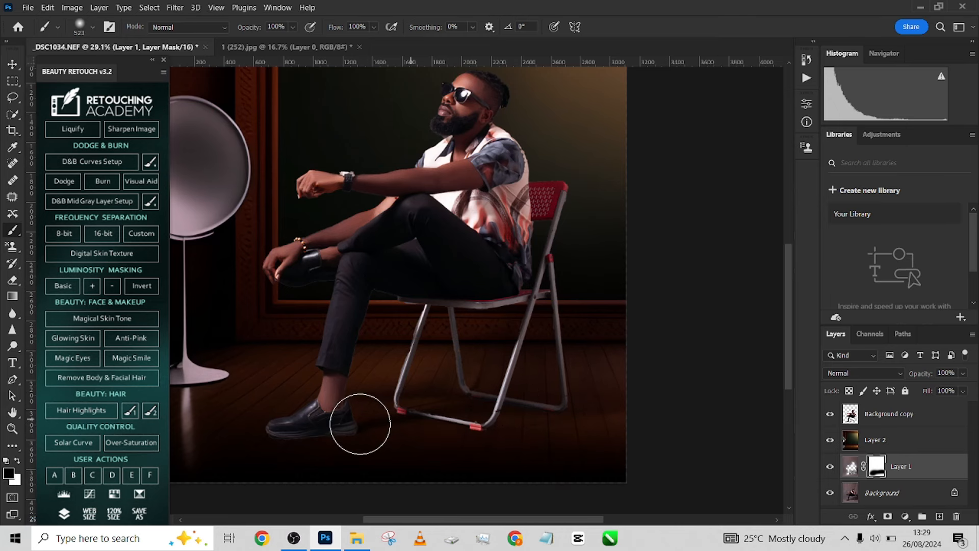
scroll(476, 410, down, 2)
scroll(476, 410, down, 1)
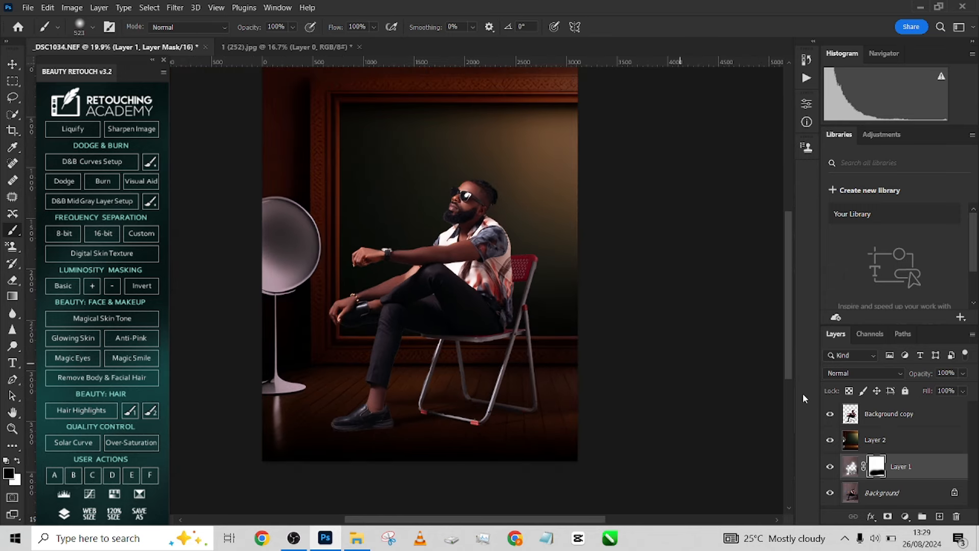
Select the man's shoe on the cut-out layer and darken it with a Curves adjustment, input 144 and output 77
click(920, 416)
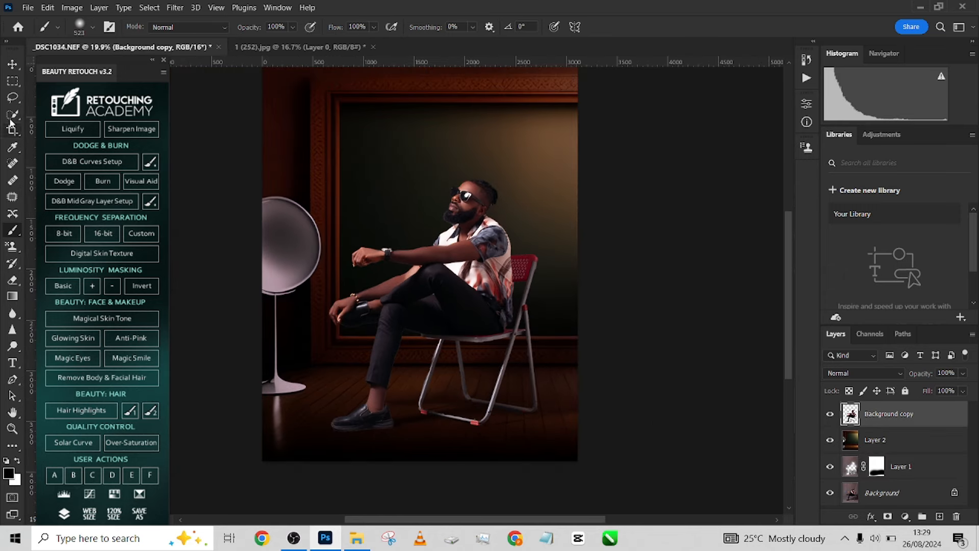
click(12, 114)
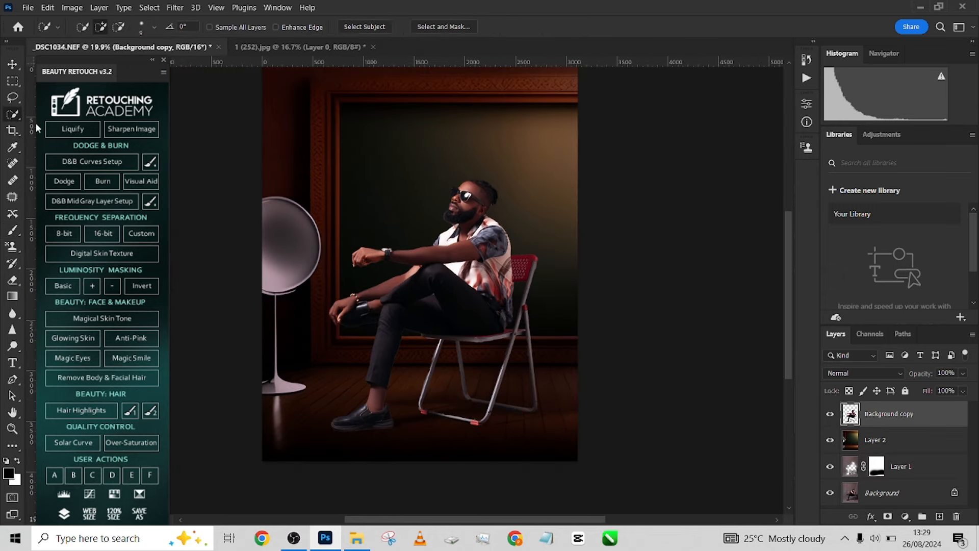
click(352, 422)
click(905, 516)
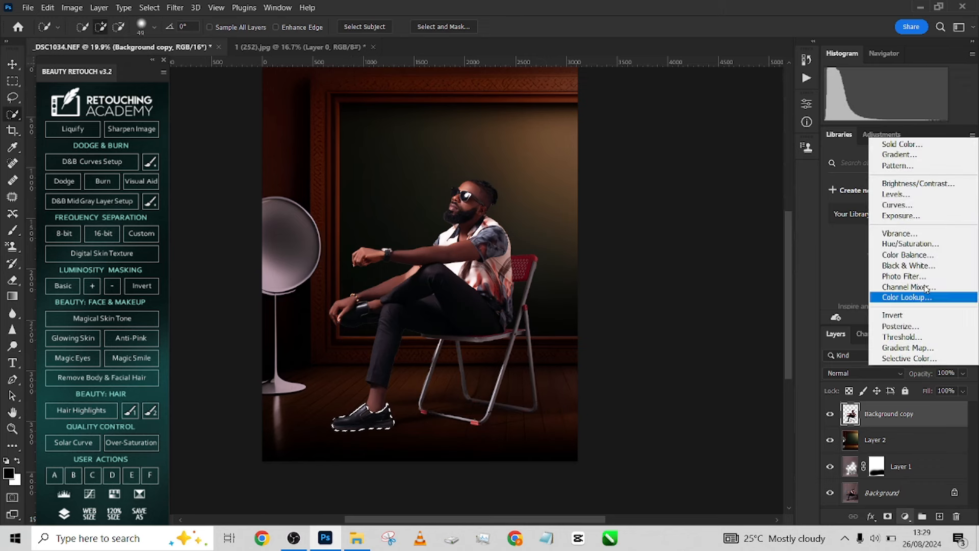
click(769, 228)
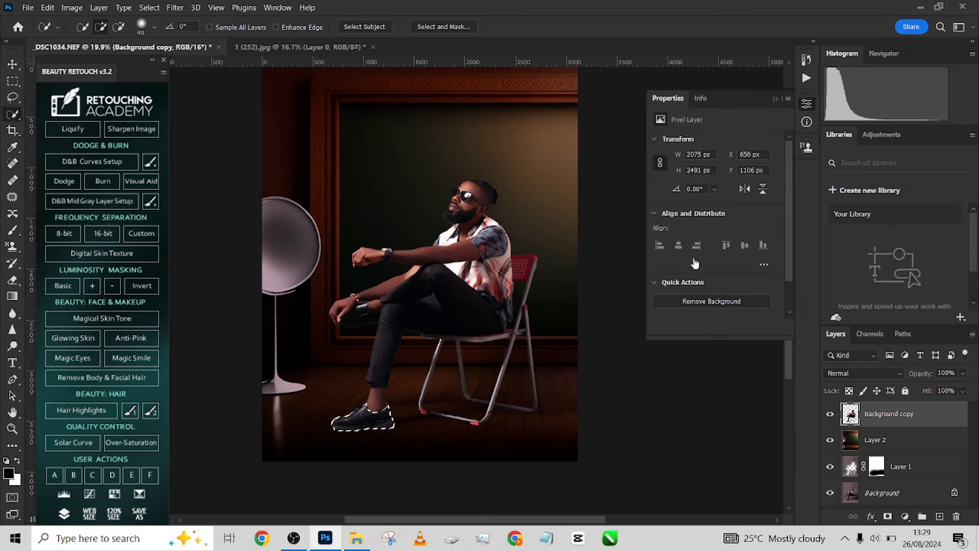
drag(726, 218, 733, 234)
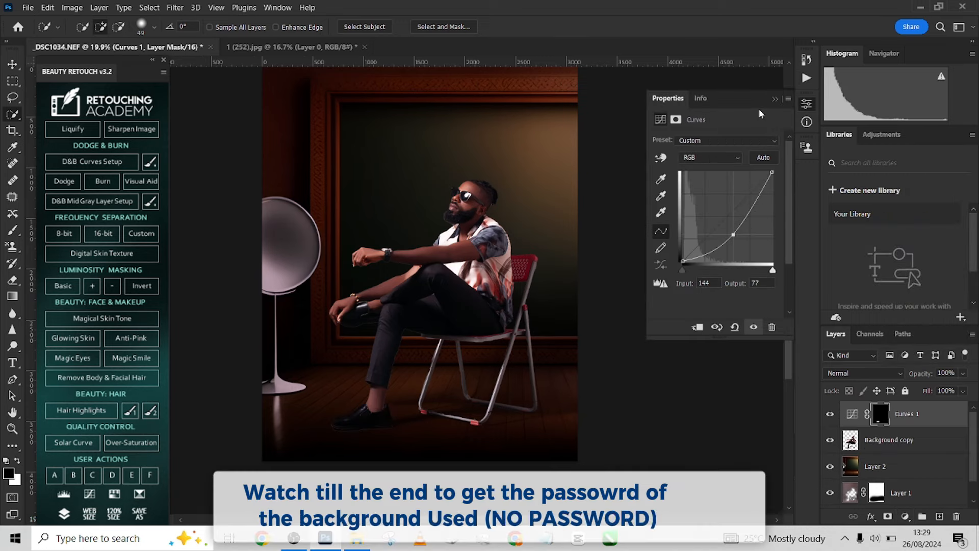
click(777, 99)
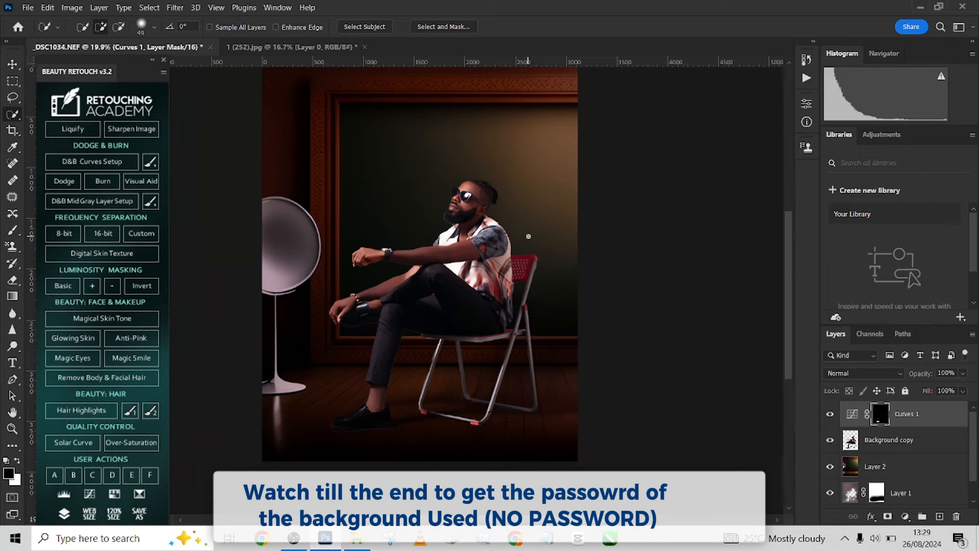
Add a mask to the cut-out man's layer and paint away the leftover fringe under his beard with a 17 px brush
scroll(528, 236, up, 6)
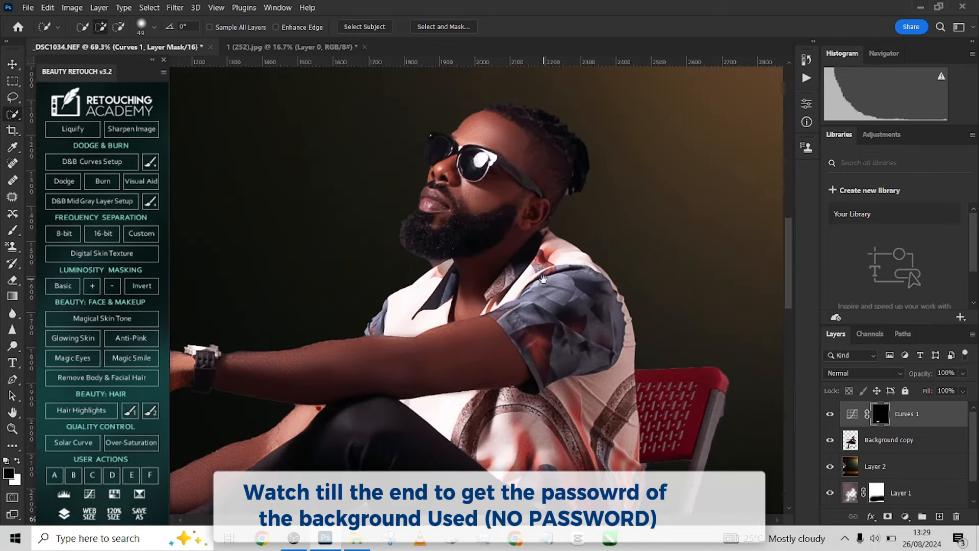
scroll(479, 204, up, 2)
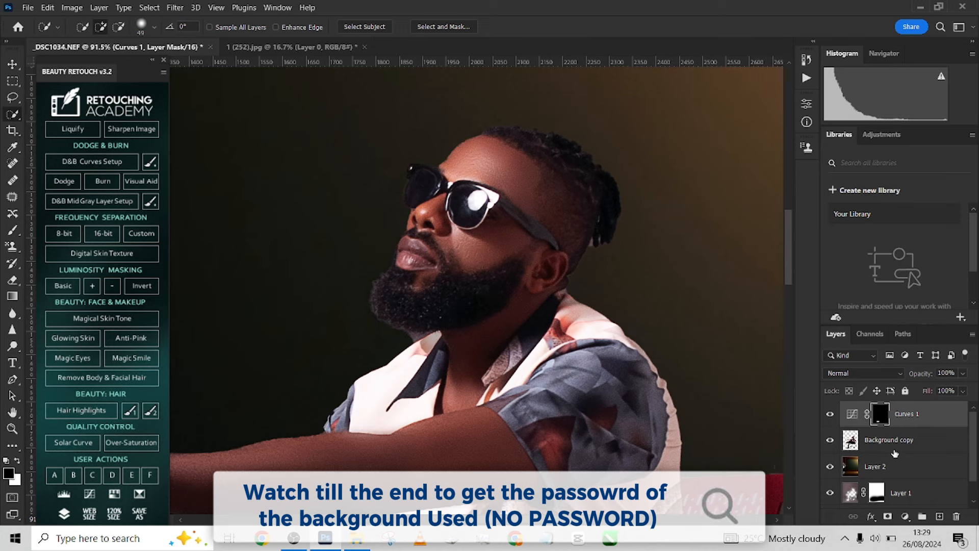
click(847, 448)
click(888, 516)
key(b)
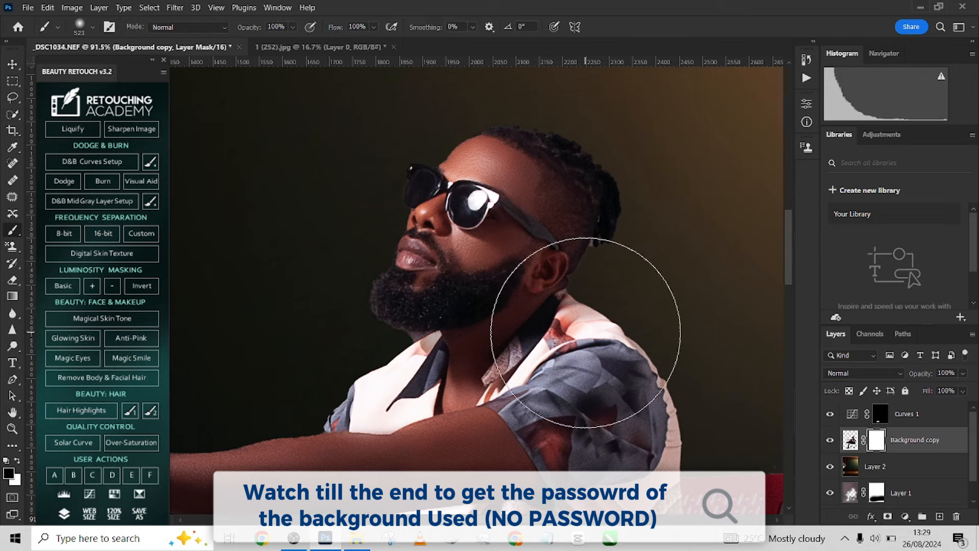
scroll(586, 321, up, 3)
scroll(616, 253, up, 3)
drag(605, 229, 305, 240)
drag(449, 222, 449, 221)
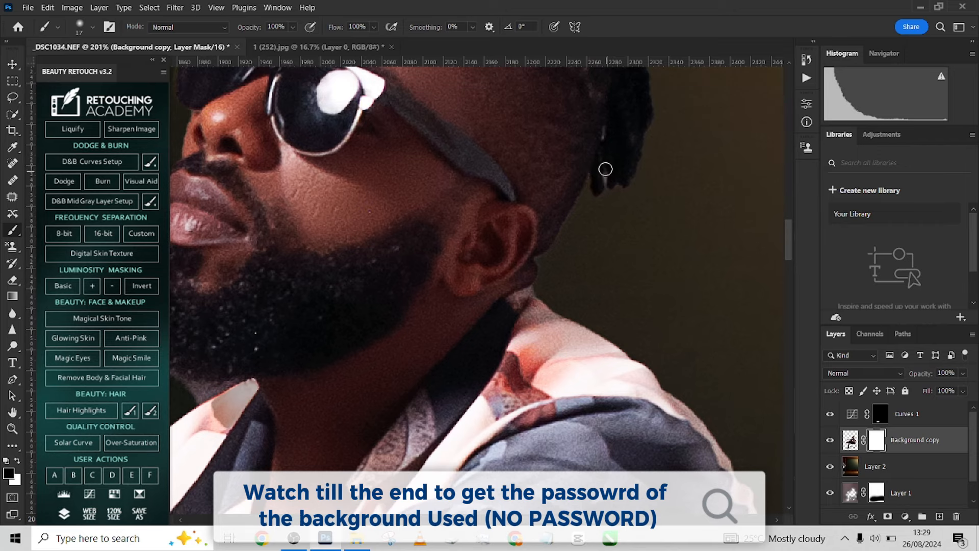
drag(510, 268, 535, 214)
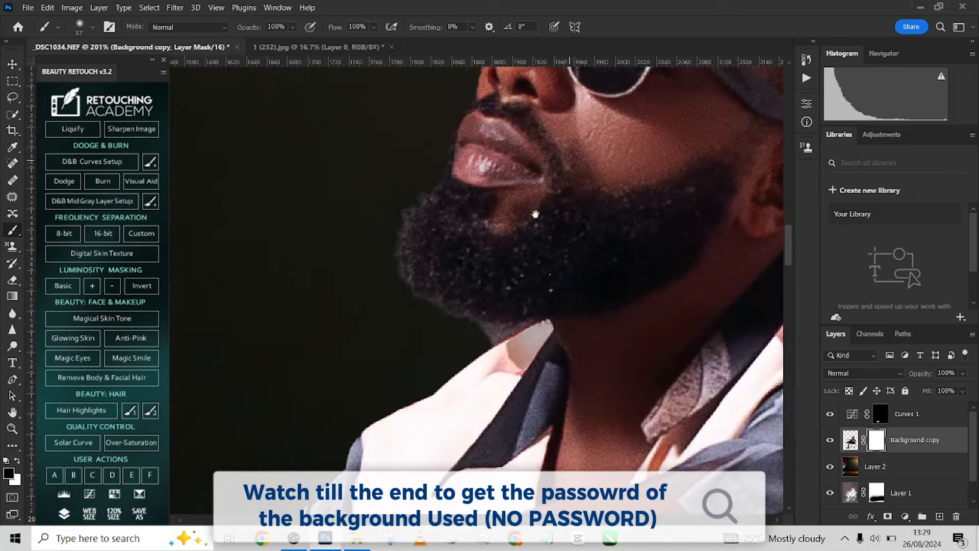
mouse_move(462, 332)
mouse_down()
mouse_move(523, 324)
mouse_move(468, 352)
mouse_move(496, 332)
mouse_move(399, 288)
mouse_move(384, 224)
mouse_up()
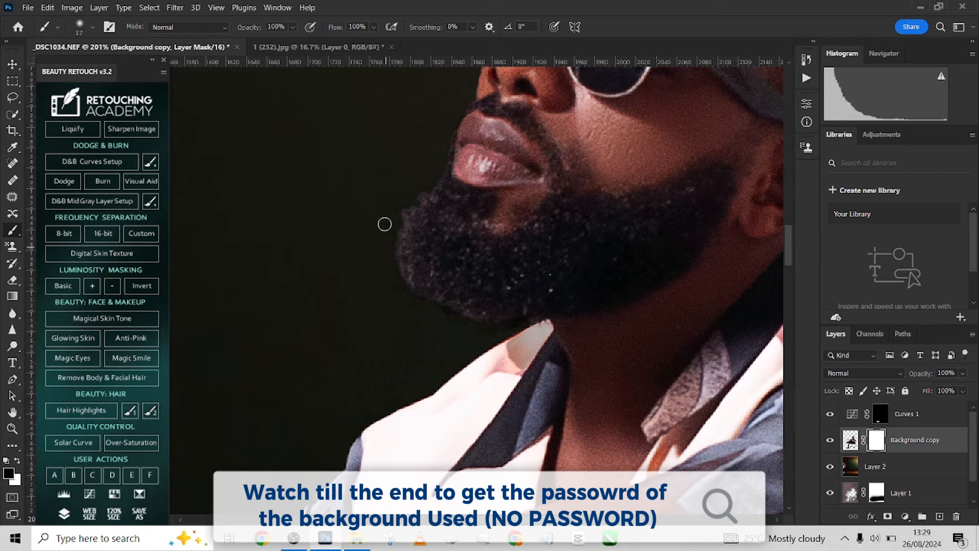
Examine the whole composite and the man's edges with the blurred backdrop layer hidden and shown
scroll(439, 304, down, 8)
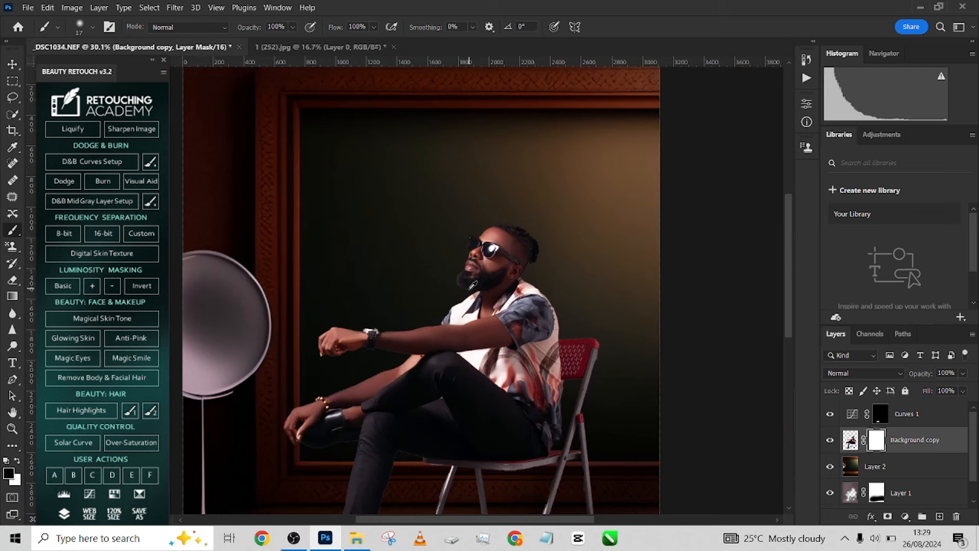
scroll(473, 286, down, 1)
drag(462, 357, 543, 258)
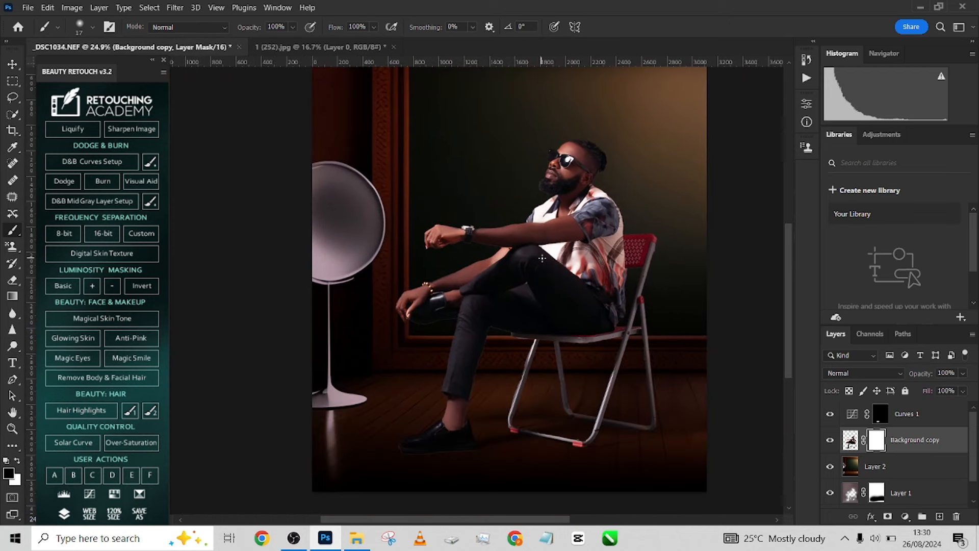
scroll(542, 258, down, 1)
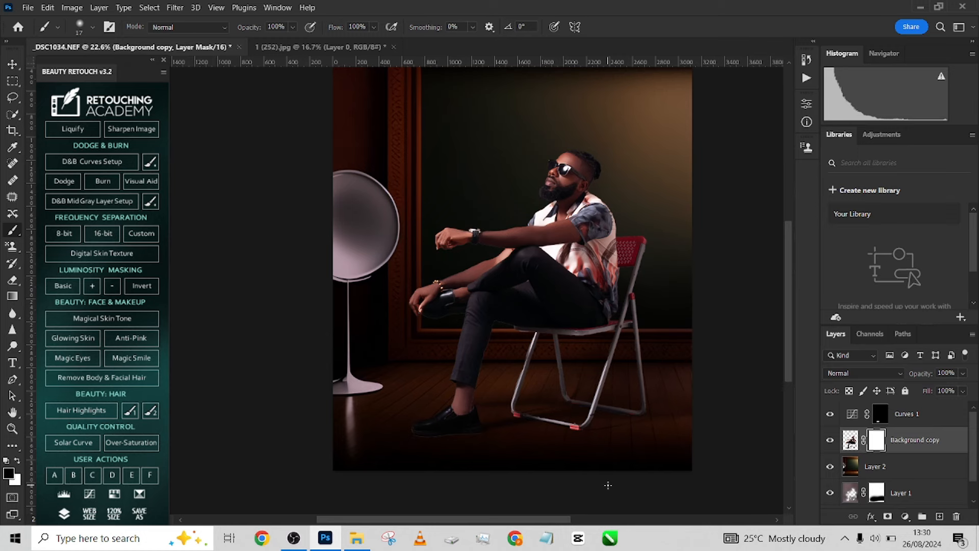
scroll(621, 252, down, 2)
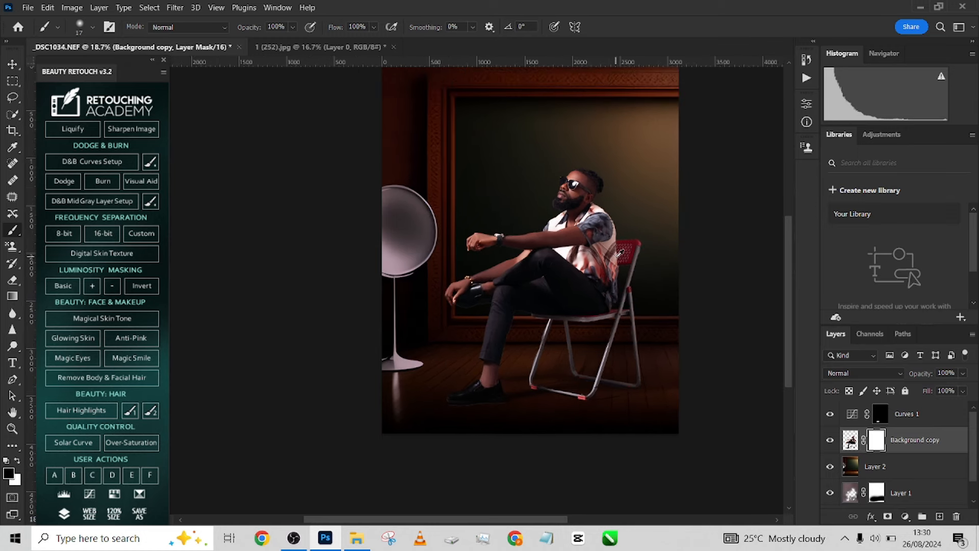
click(827, 494)
scroll(589, 251, up, 8)
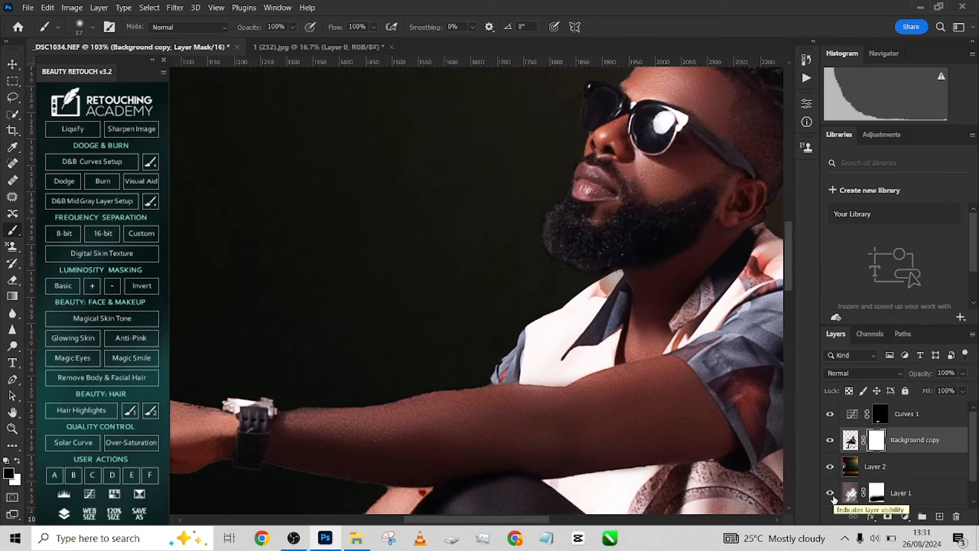
click(831, 495)
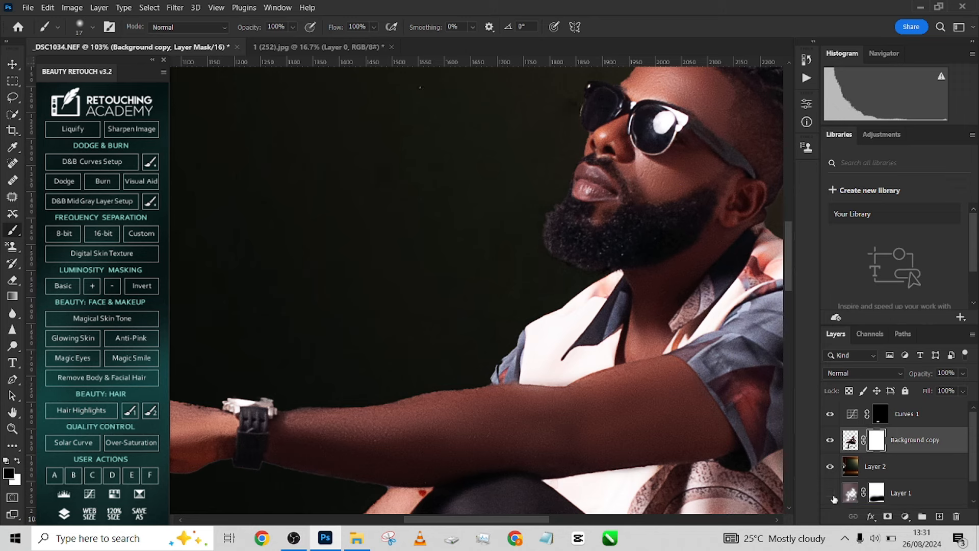
click(832, 496)
click(831, 495)
Activate the blurred backdrop layer's mask and enlarge the brush to 62 px for work around the man's head
click(877, 493)
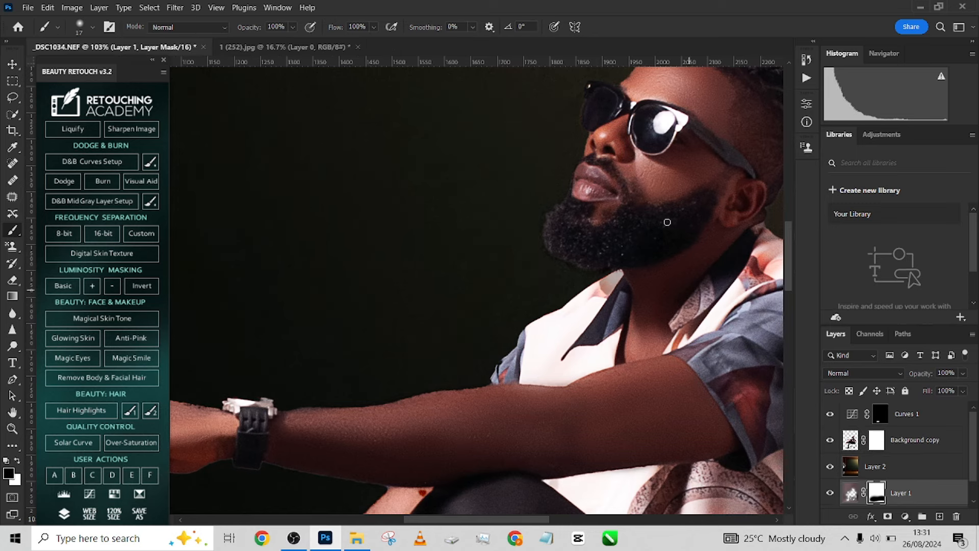
drag(608, 180, 605, 269)
key(bracketright)
key(bracketright)
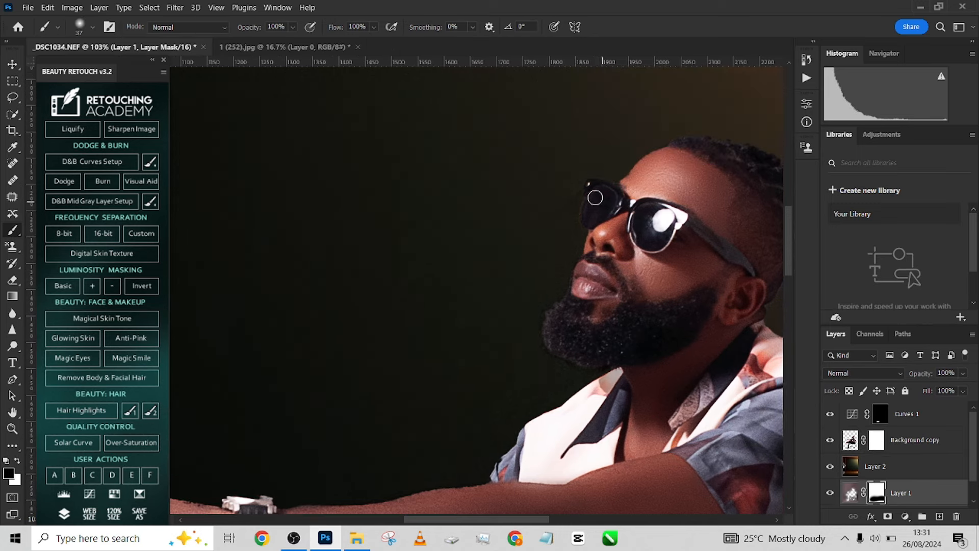
drag(667, 256, 573, 267)
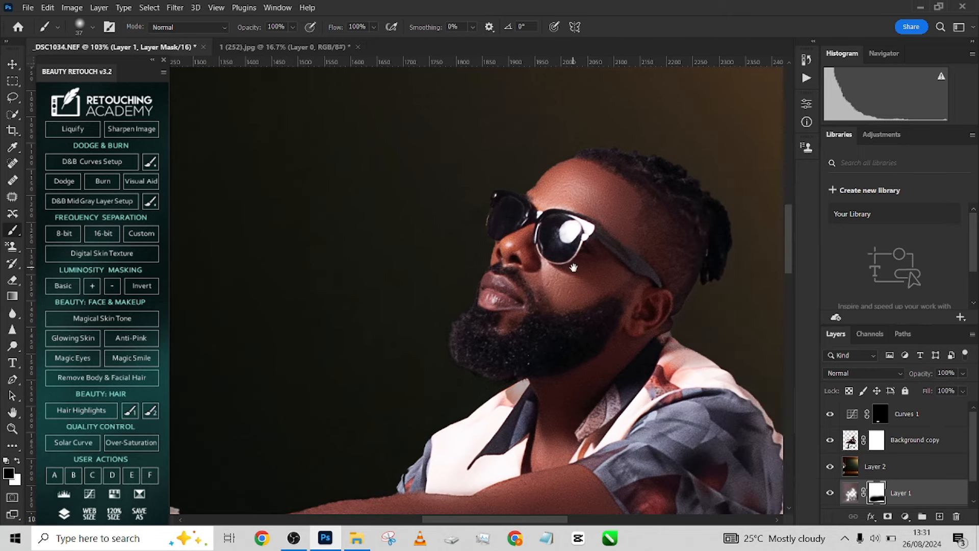
drag(682, 204, 696, 203)
Apply the layer mask of the cut-out man's layer permanently to its pixels
scroll(538, 270, down, 5)
scroll(538, 270, down, 4)
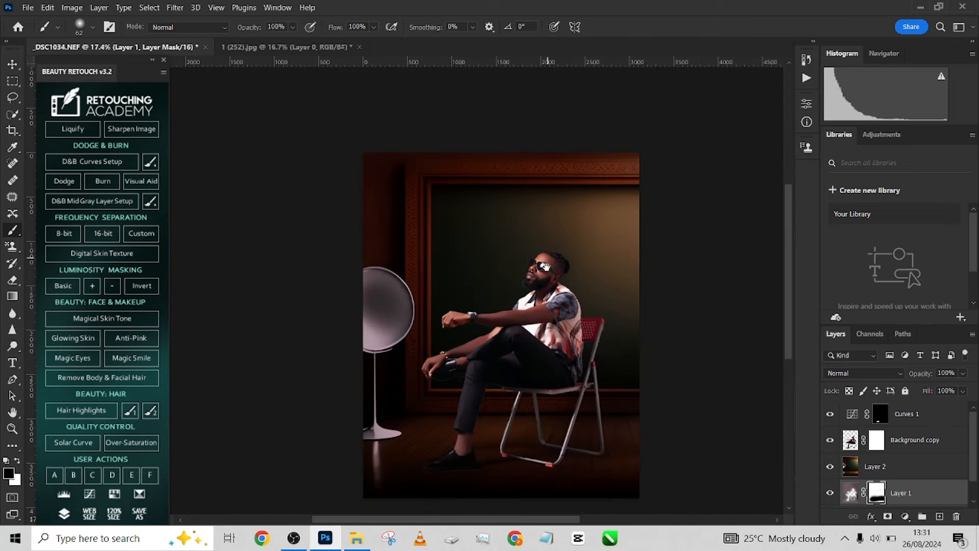
scroll(574, 217, up, 2)
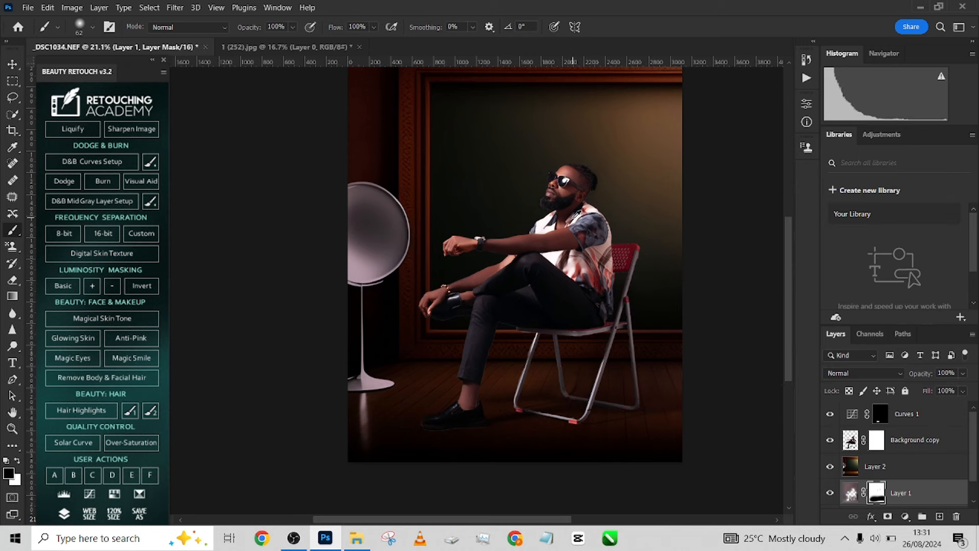
scroll(576, 215, down, 1)
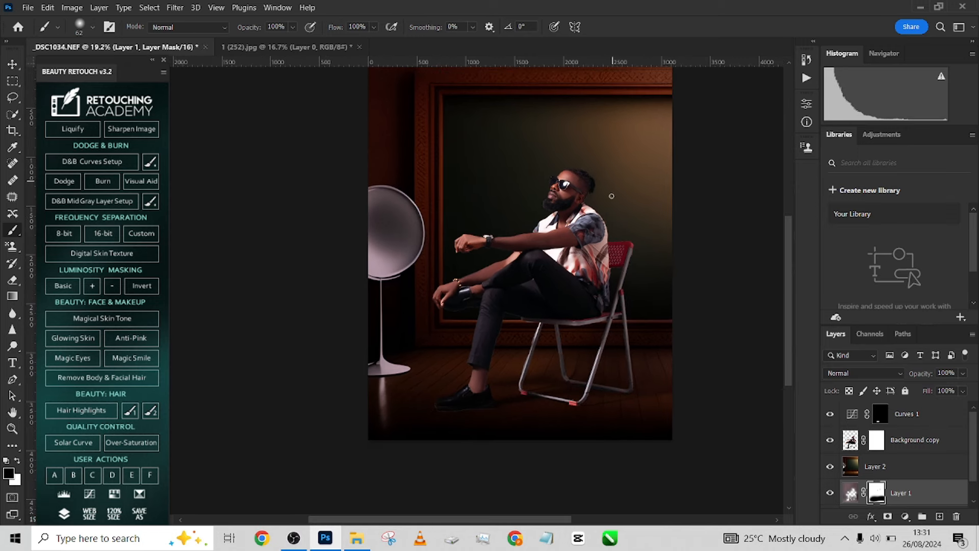
click(876, 440)
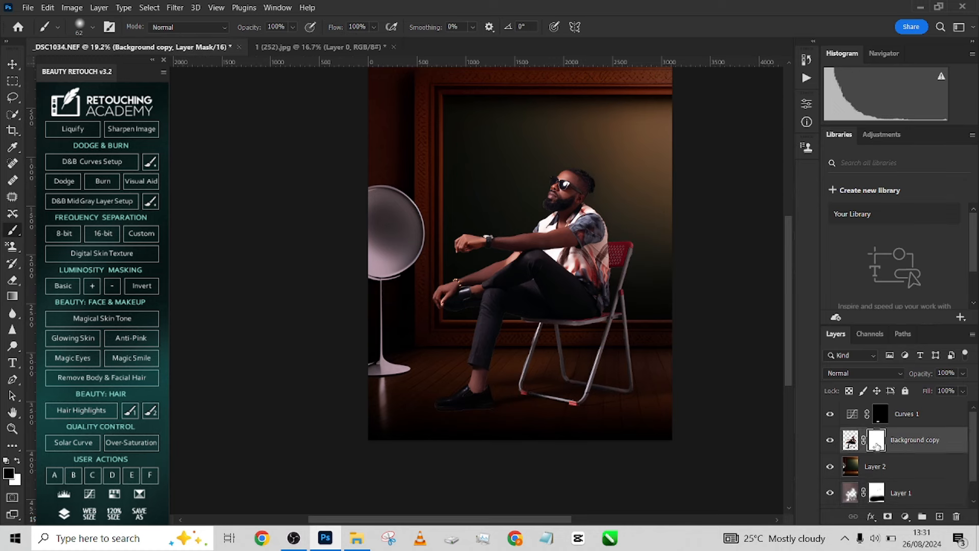
right_click(876, 440)
click(880, 361)
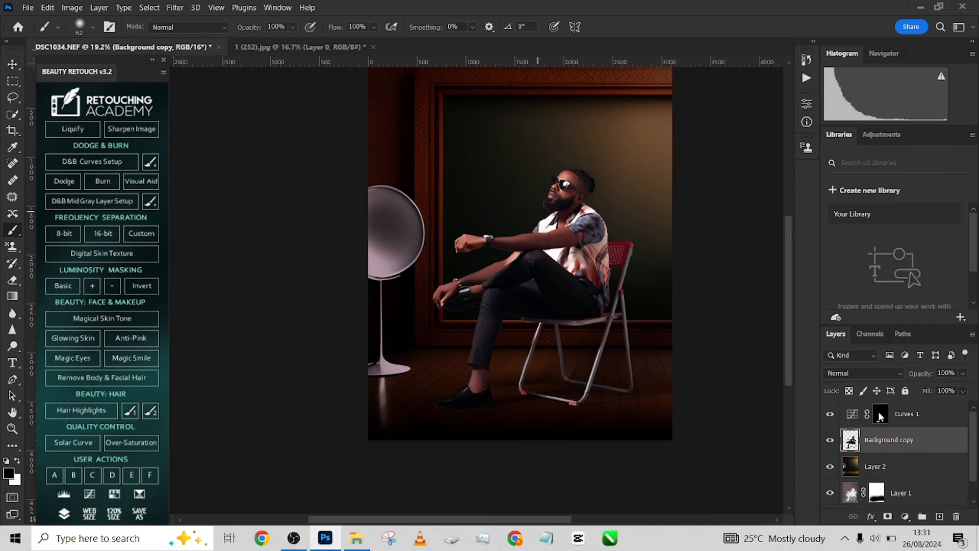
Add a Curves adjustment directly above the cut-out man's layer and brighten the facial tones, input 89 and output 104
click(904, 515)
click(896, 361)
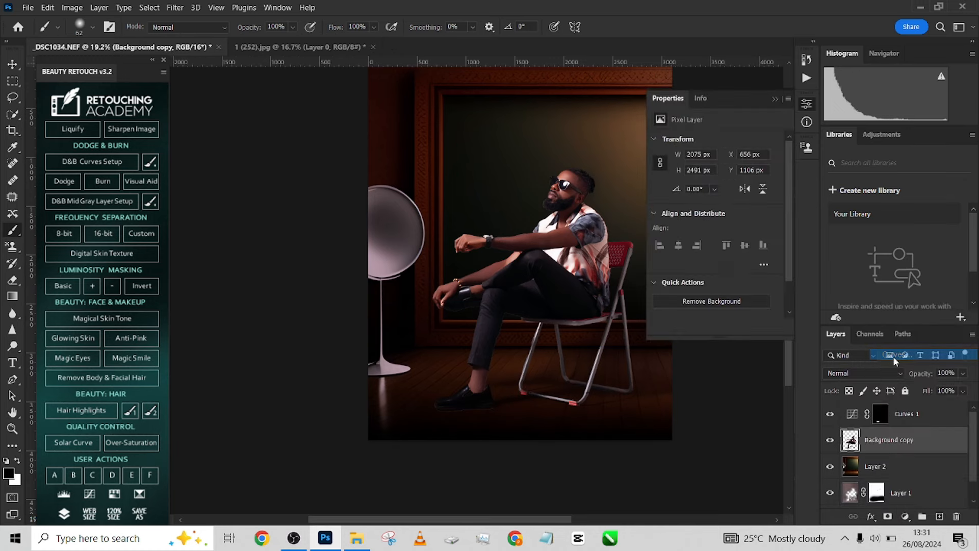
click(658, 159)
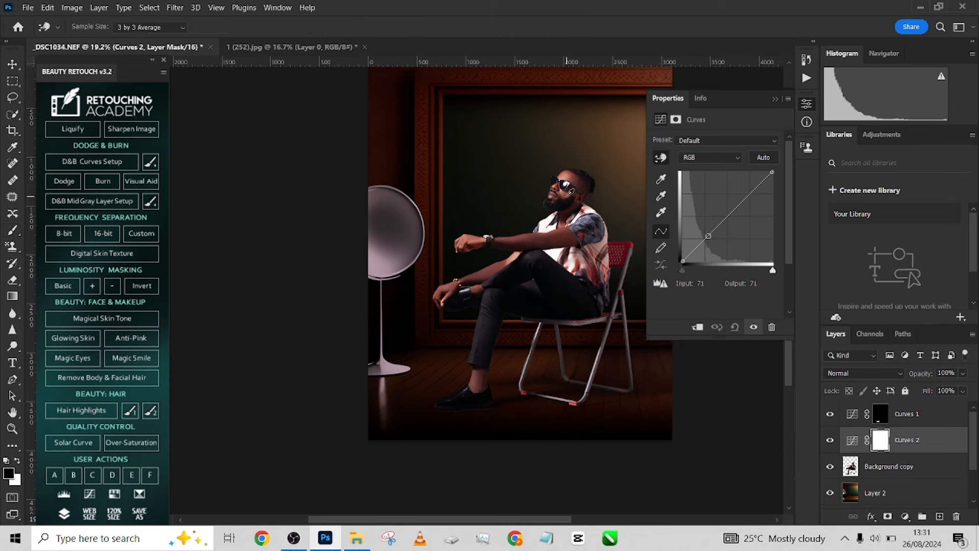
drag(564, 191, 563, 182)
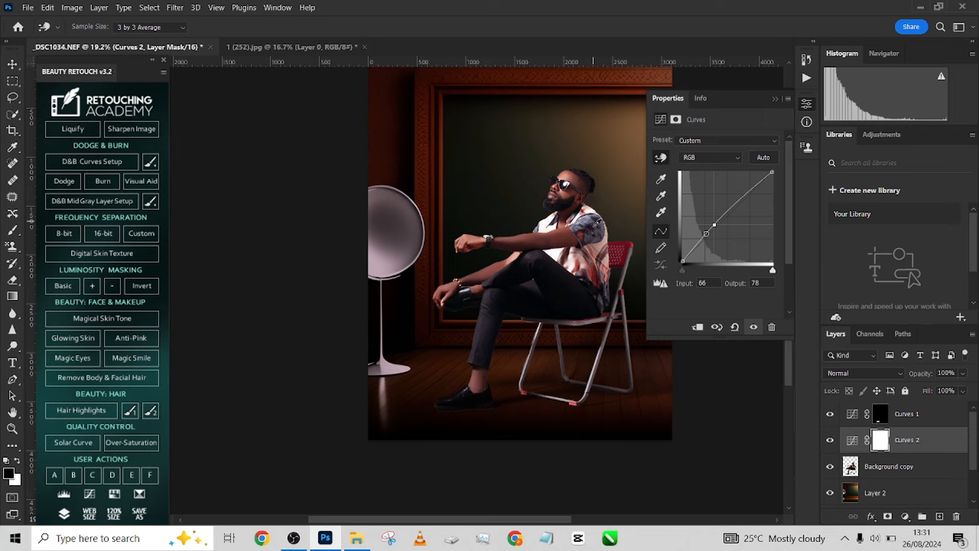
Invert the new Curves mask to black and paint white over the man's face with a 267 px brush
key(ctrl+i)
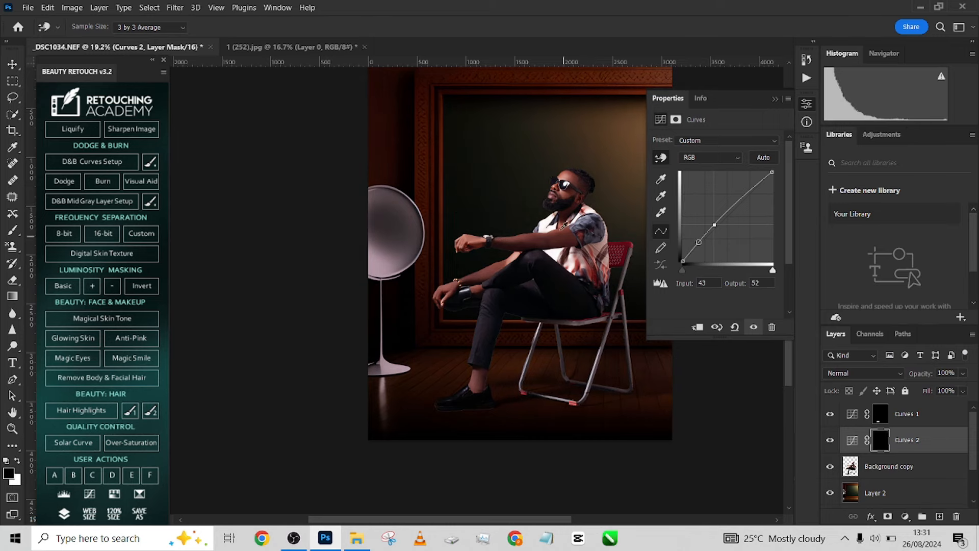
key(b)
scroll(568, 203, up, 6)
drag(552, 147, 573, 148)
key(x)
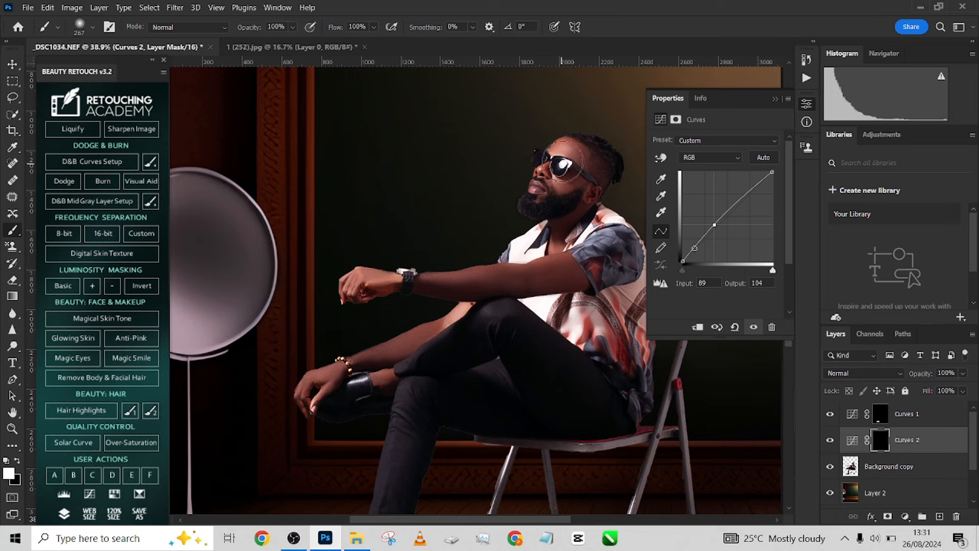
mouse_move(558, 232)
mouse_down()
mouse_move(570, 184)
mouse_move(544, 206)
mouse_up()
Paint the brightening onto both of the man's arms and hands with a 196 px brush
scroll(499, 242, down, 3)
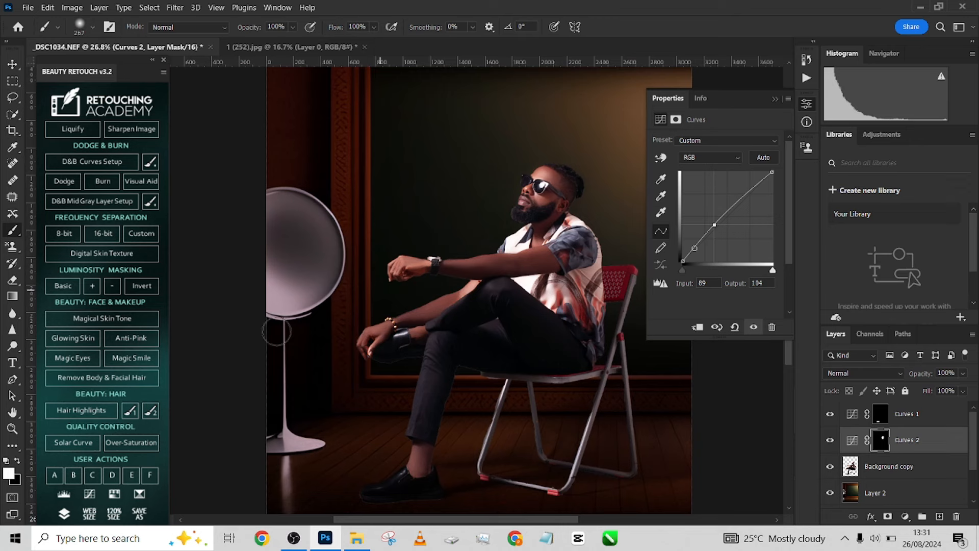
drag(542, 249, 401, 261)
mouse_move(472, 285)
mouse_down()
mouse_move(362, 348)
mouse_move(437, 316)
mouse_up()
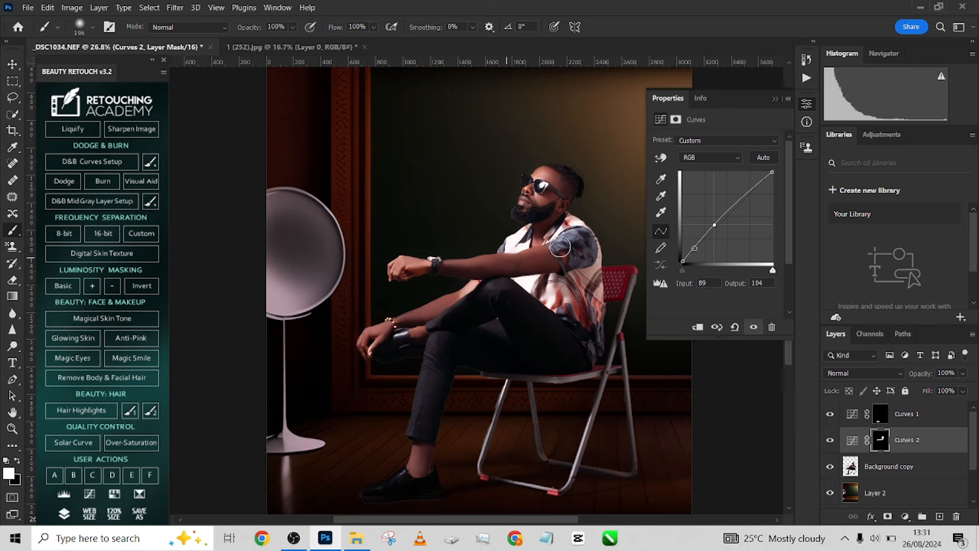
Compare the whole composite with the shoe-darkening Curves layer hidden and shown
scroll(525, 299, down, 2)
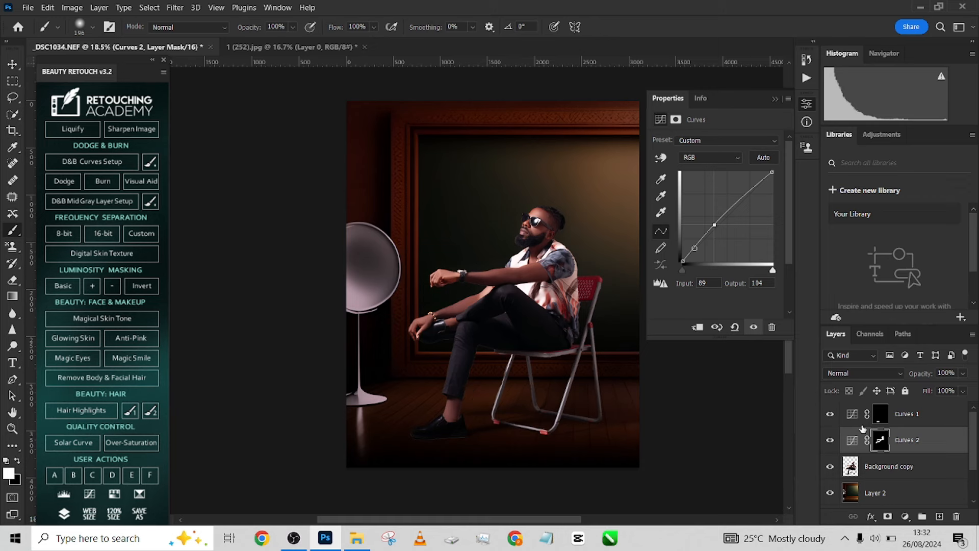
click(830, 415)
click(830, 415)
click(830, 416)
click(831, 416)
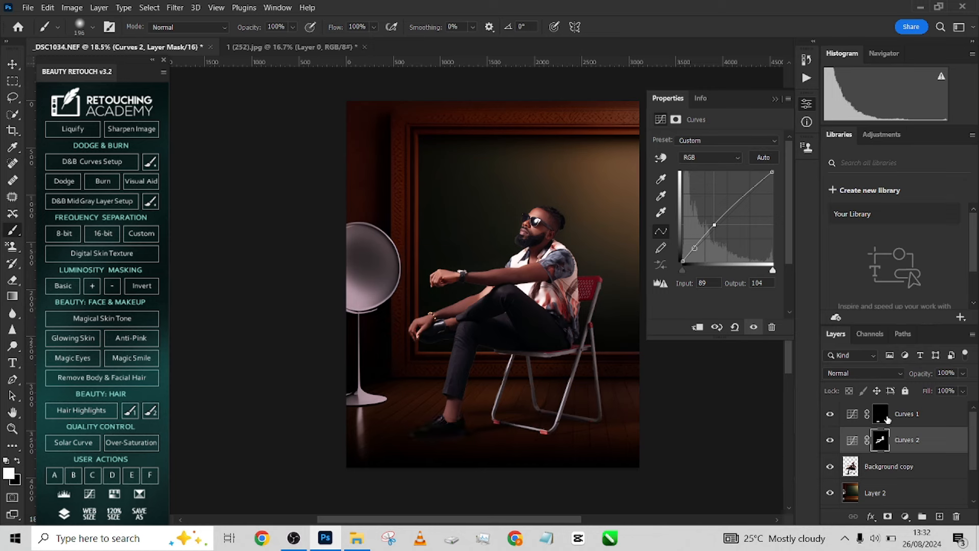
Activate the shoe-darkening Curves layer's mask and set the white brush to 2% flow and 560 px
click(888, 419)
click(374, 27)
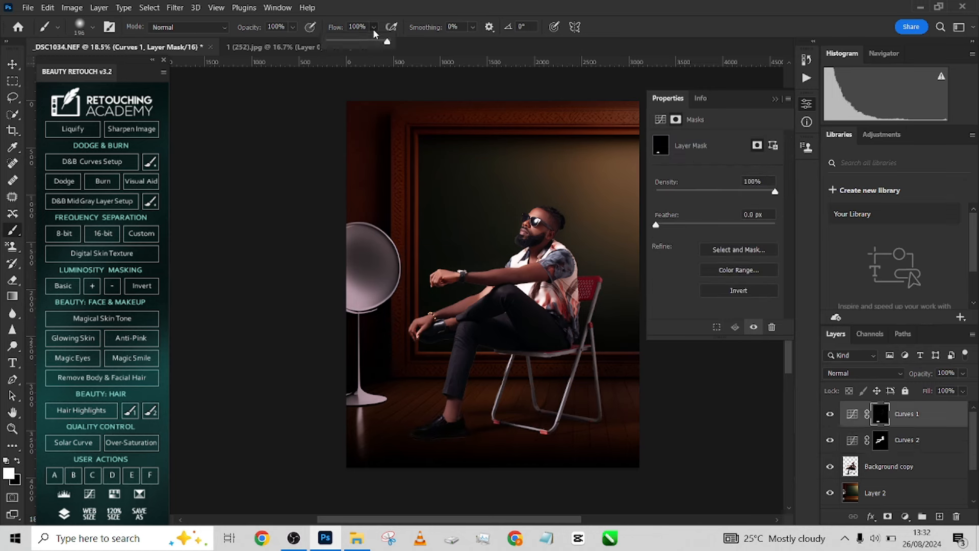
drag(355, 42, 333, 44)
drag(475, 320, 494, 322)
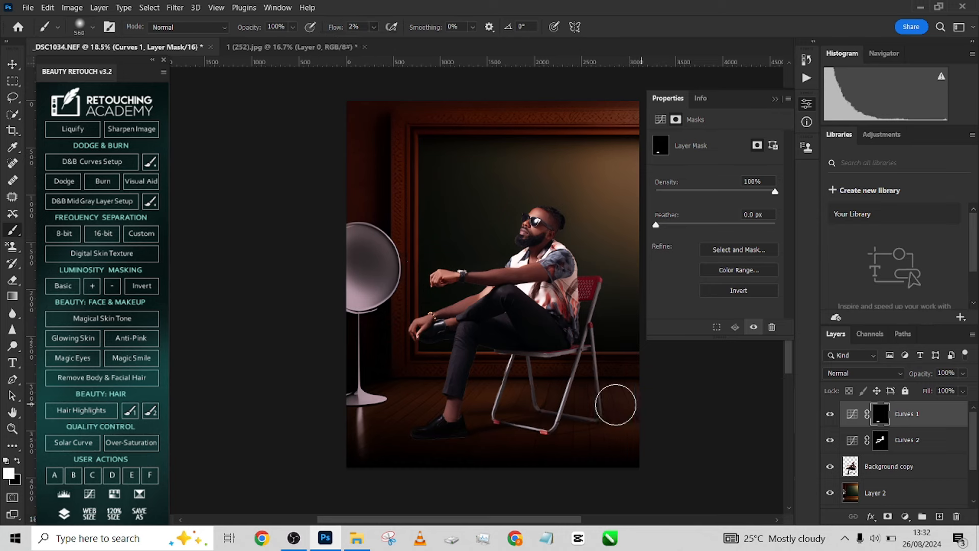
Paint the Curves 1 layer mask over the man's lower leg and foot, and compare the image with that layer hidden and shown
mouse_move(454, 361)
mouse_down()
mouse_move(442, 396)
mouse_move(463, 340)
mouse_move(455, 354)
mouse_move(473, 455)
mouse_up()
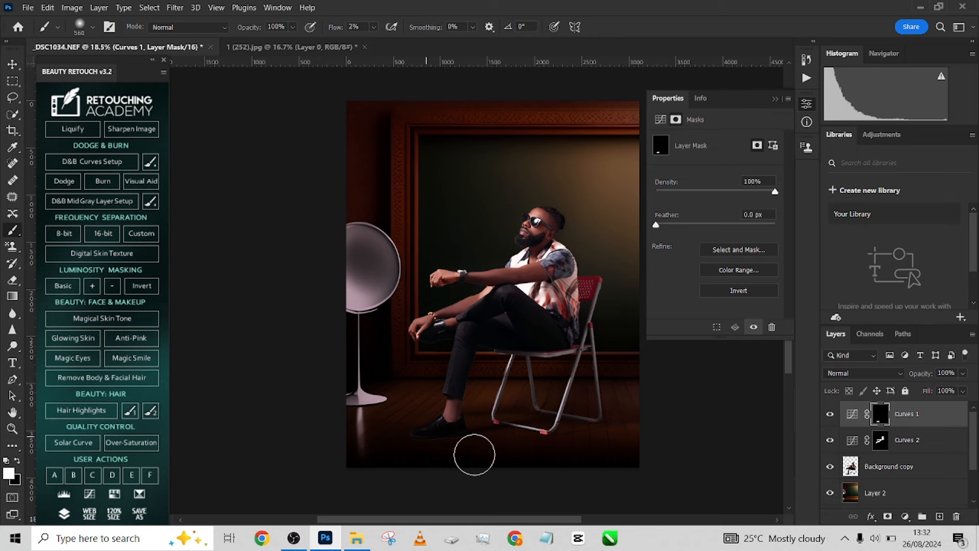
click(830, 414)
click(830, 415)
scroll(551, 316, down, 1)
scroll(550, 316, up, 2)
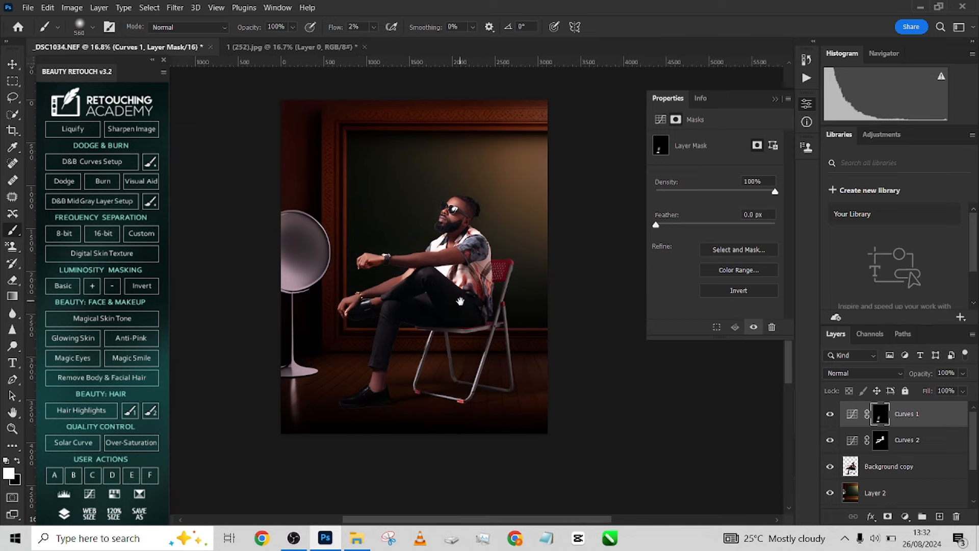
drag(490, 326, 459, 292)
scroll(466, 299, down, 1)
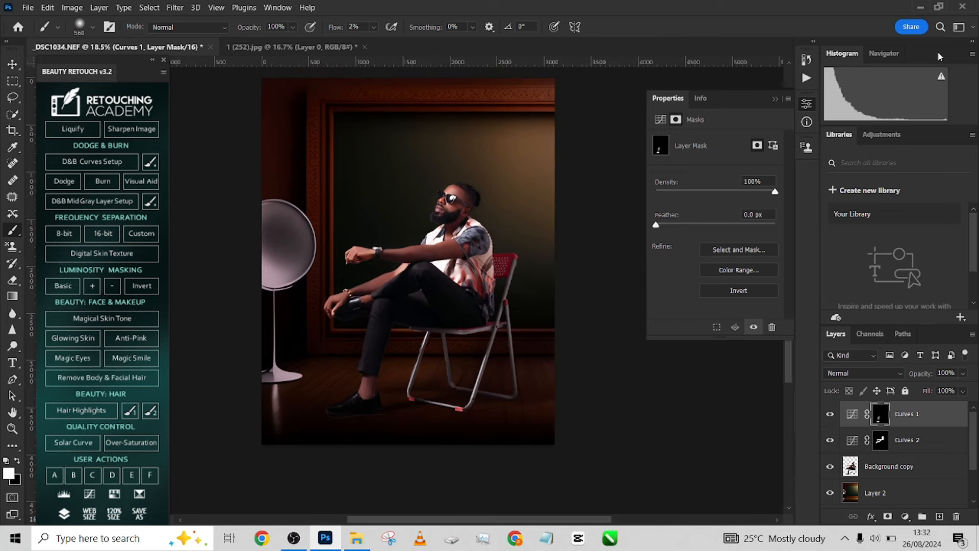
Open the finished reference image _DSC1034 copy from USB Drive (F:) in the photo viewer, examine its lighting, and return to Photoshop
click(920, 8)
click(326, 103)
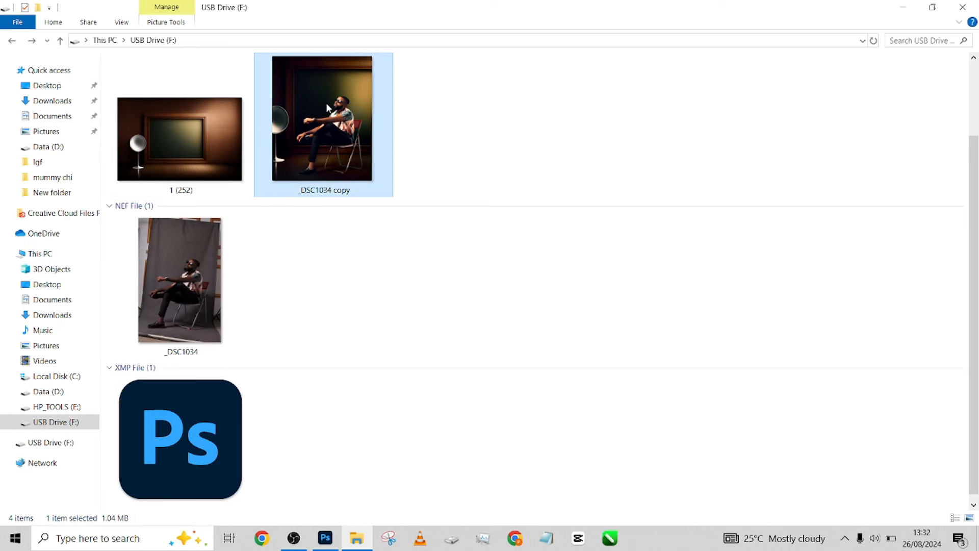
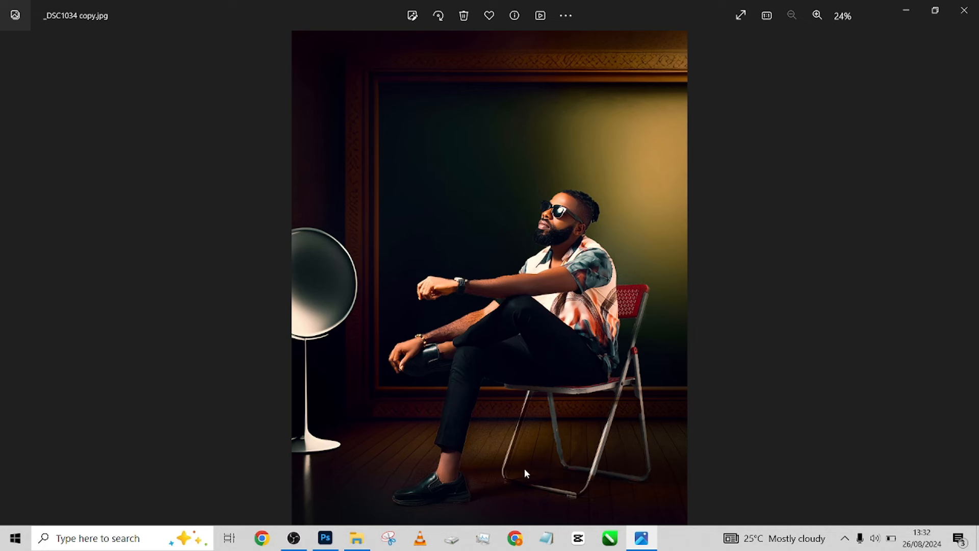
click(325, 538)
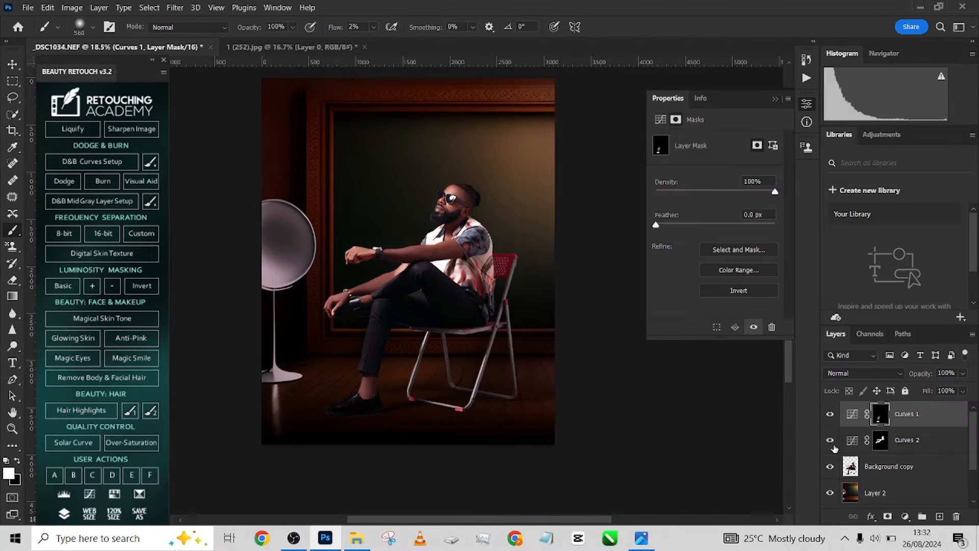
Raise the midtone point of the Curves 2 RGB curve to input 78, output 111
click(834, 446)
click(835, 447)
click(860, 448)
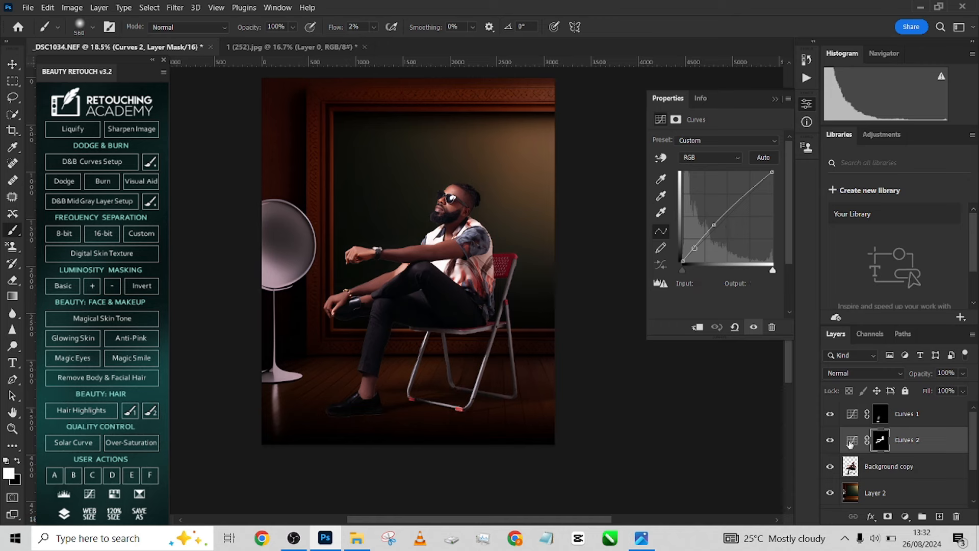
click(850, 444)
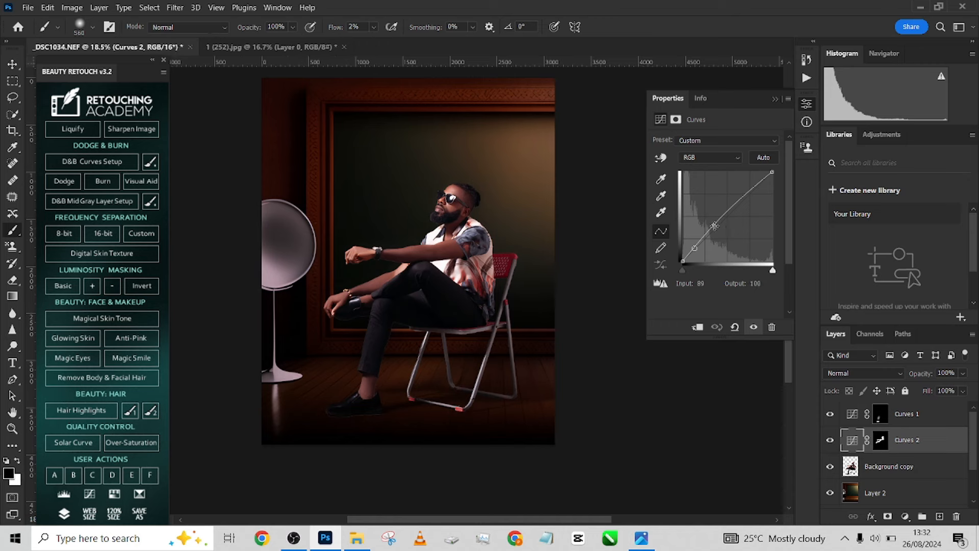
drag(714, 226, 710, 222)
Lower the midtones of the Blue channel slightly in the Curves 2 adjustment
click(690, 158)
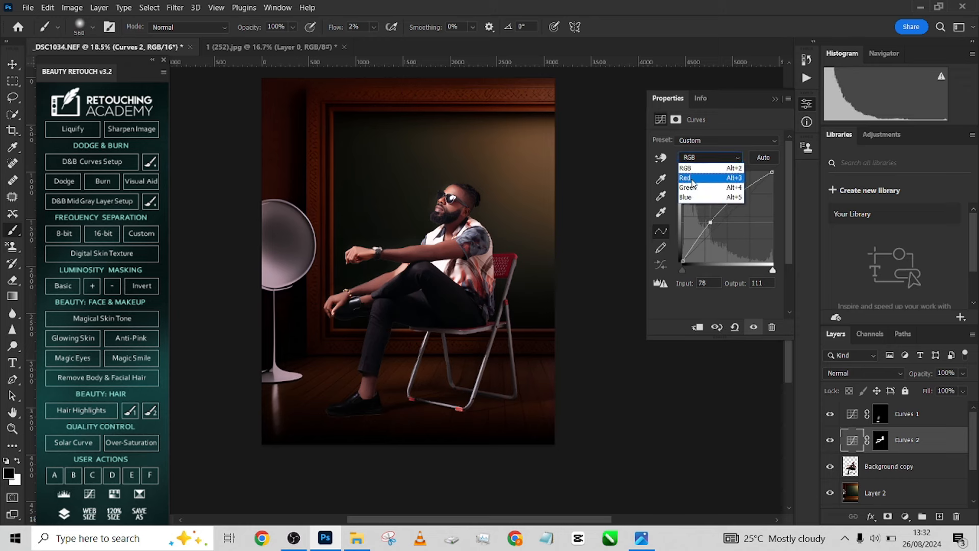
click(689, 197)
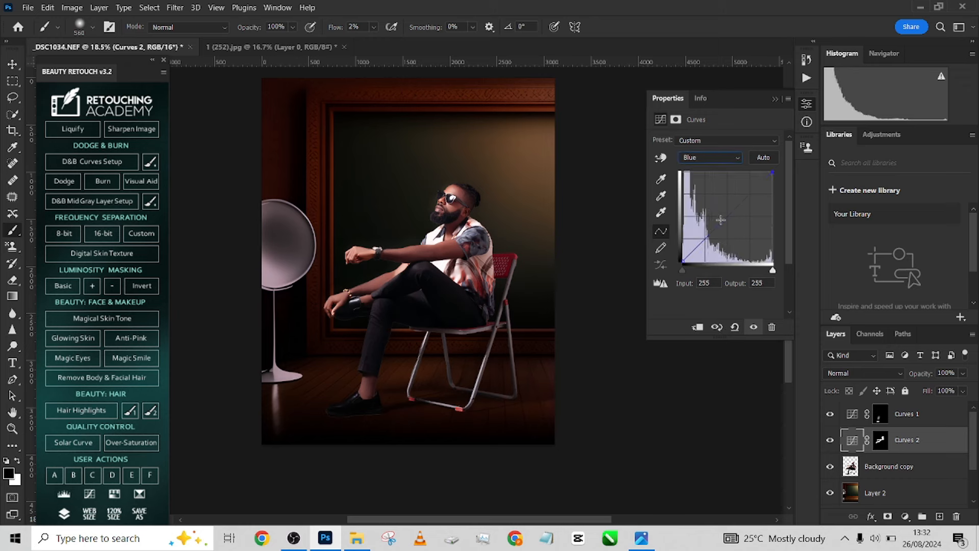
drag(720, 220, 725, 224)
Add a gradient fill layer above Layer 2, make it Radial, and move its centre to the upper right of the picture frame
click(897, 494)
click(905, 516)
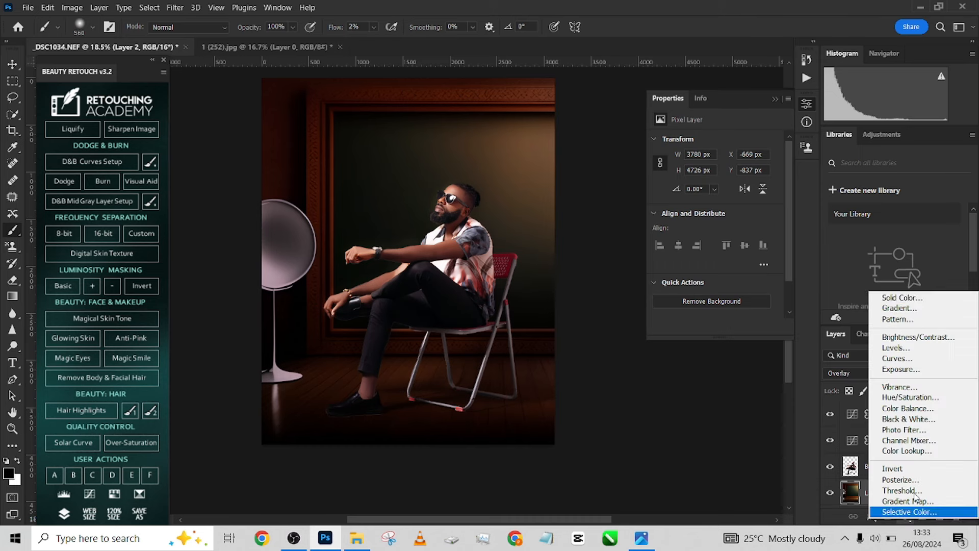
click(906, 309)
click(840, 199)
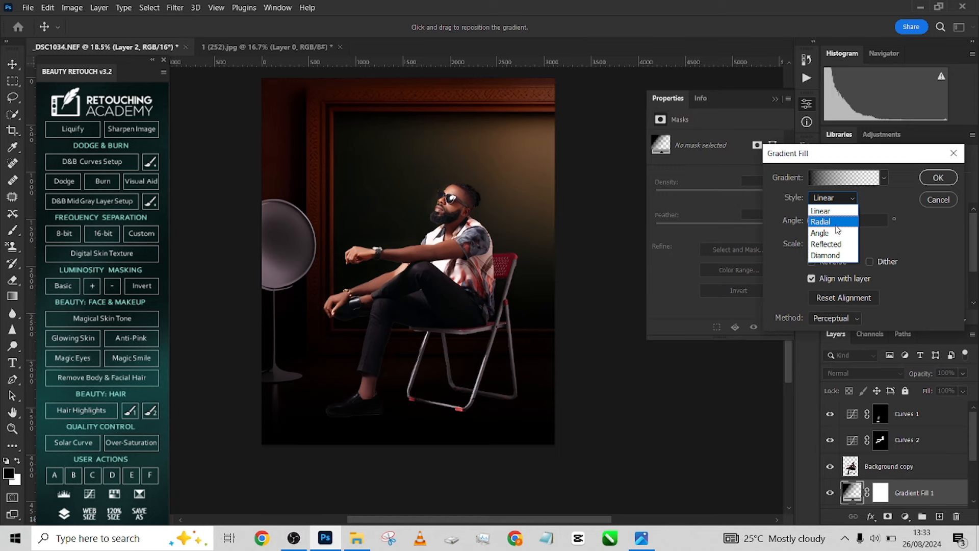
click(836, 222)
drag(386, 240, 562, 162)
Set the gradient's starting colour stop to the orange cd8341
click(844, 178)
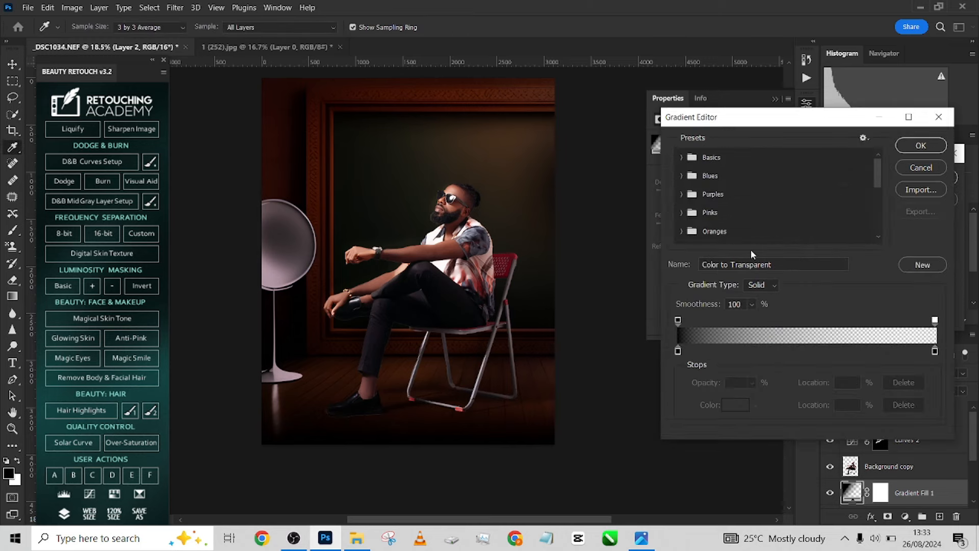
click(678, 351)
double_click(678, 351)
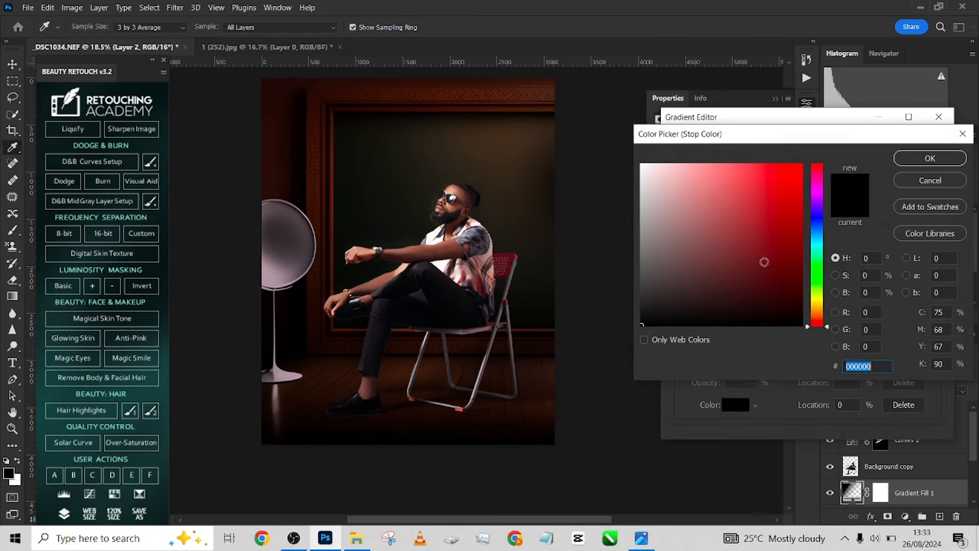
click(816, 312)
click(755, 200)
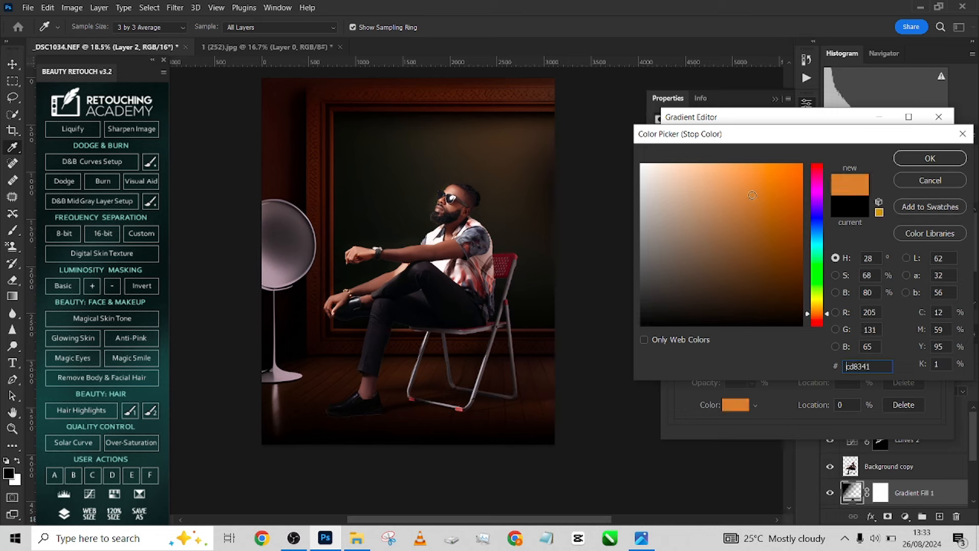
click(929, 158)
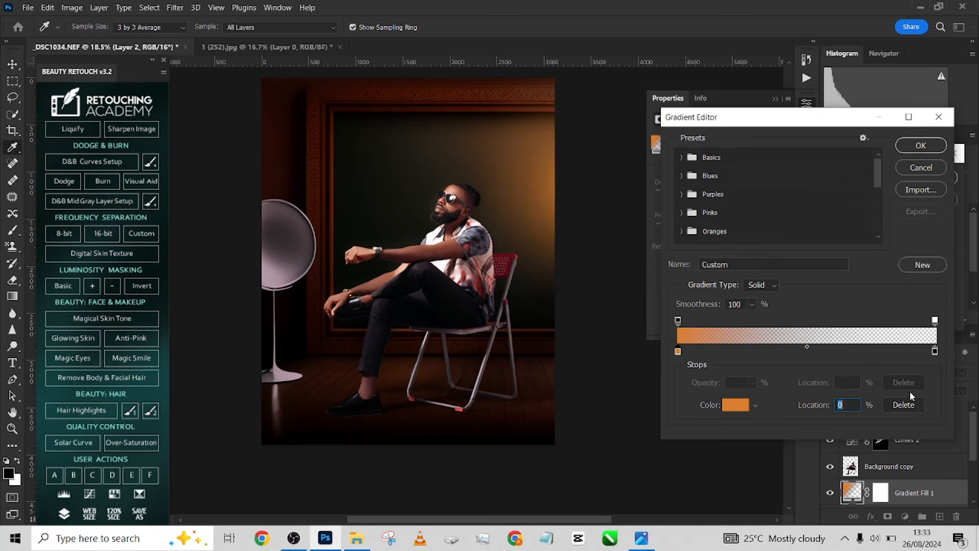
Set the gradient's end colour stop to the yellow-orange eeb953 and apply the gradient fill
double_click(935, 352)
drag(819, 320, 818, 308)
click(747, 174)
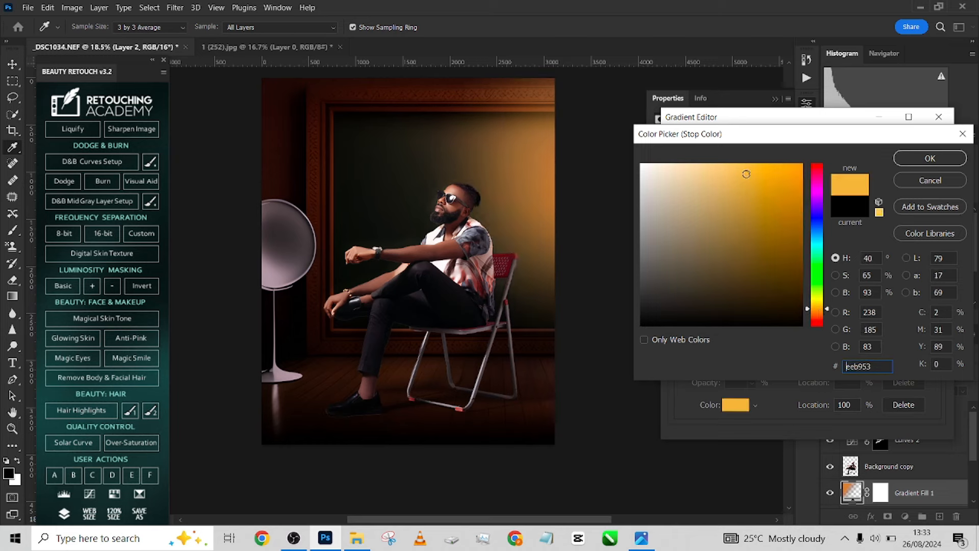
click(930, 159)
click(932, 147)
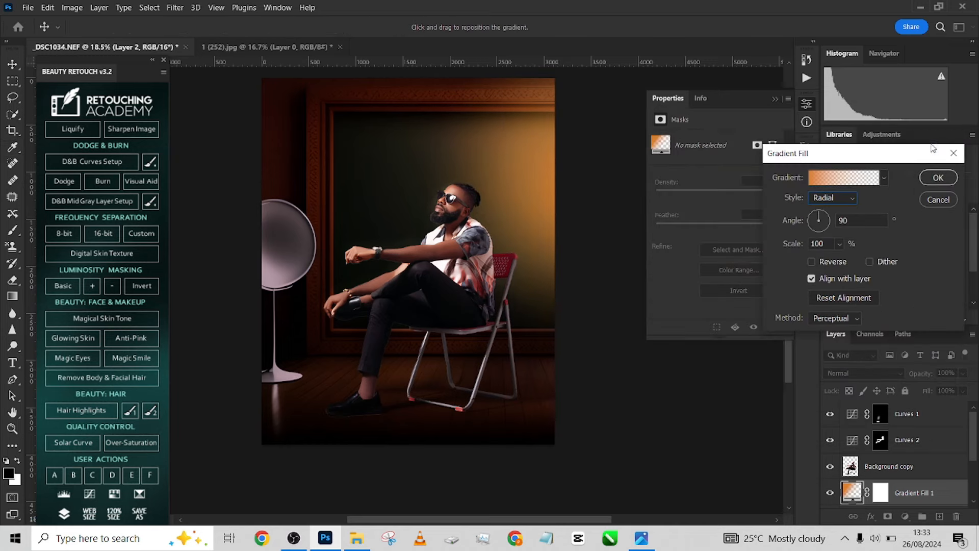
click(932, 173)
Try different blend modes on the Gradient Fill 1 layer and settle on Linear Dodge (Add)
click(870, 374)
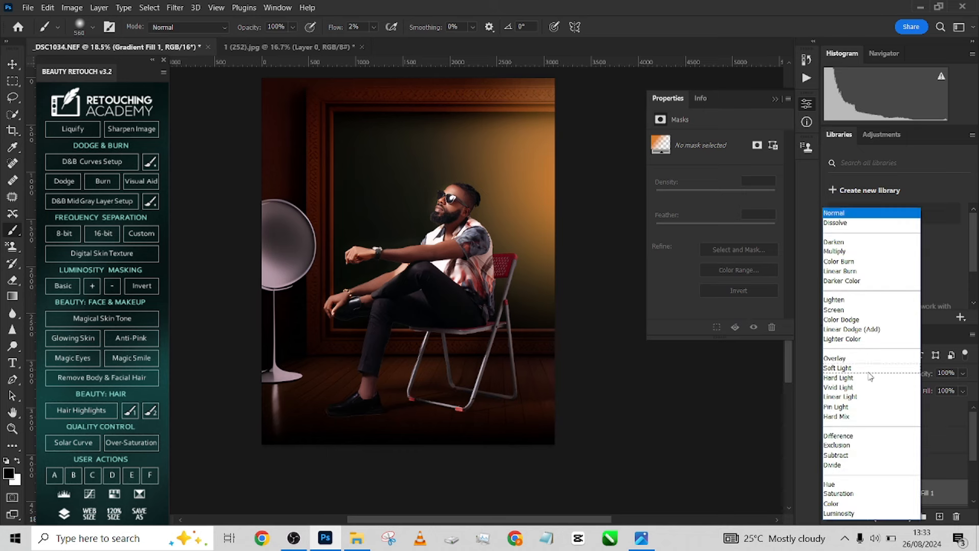
click(846, 513)
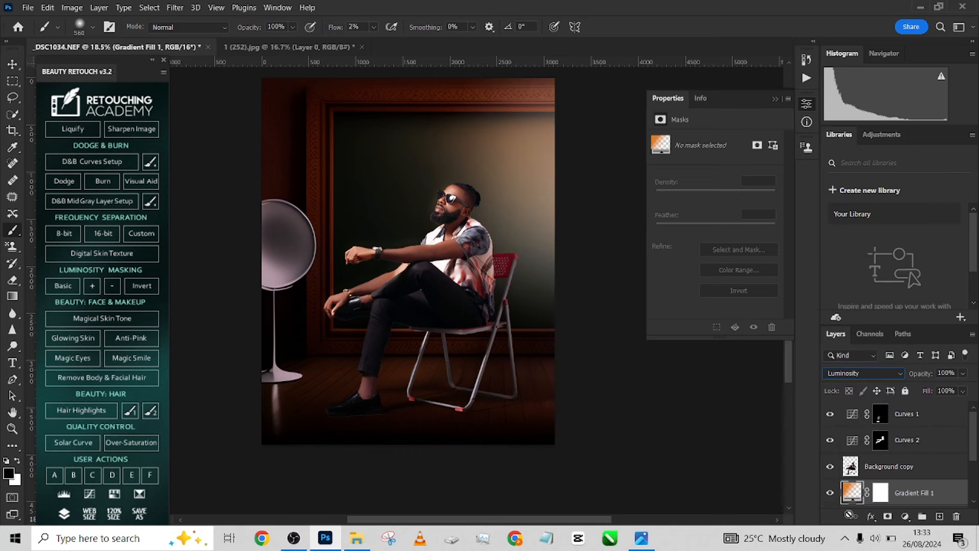
key(Up)
key(Up)
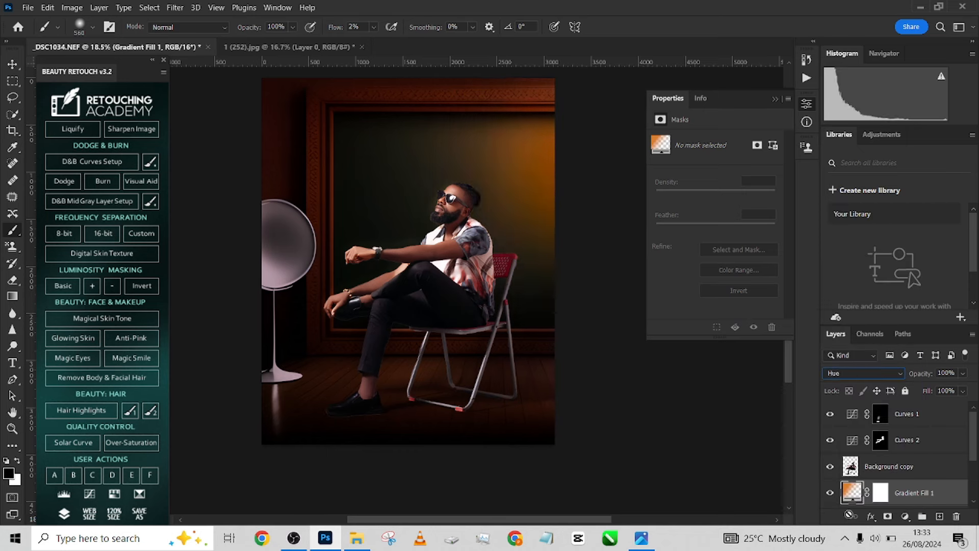
key(Up)
key(Up)
key(Up)
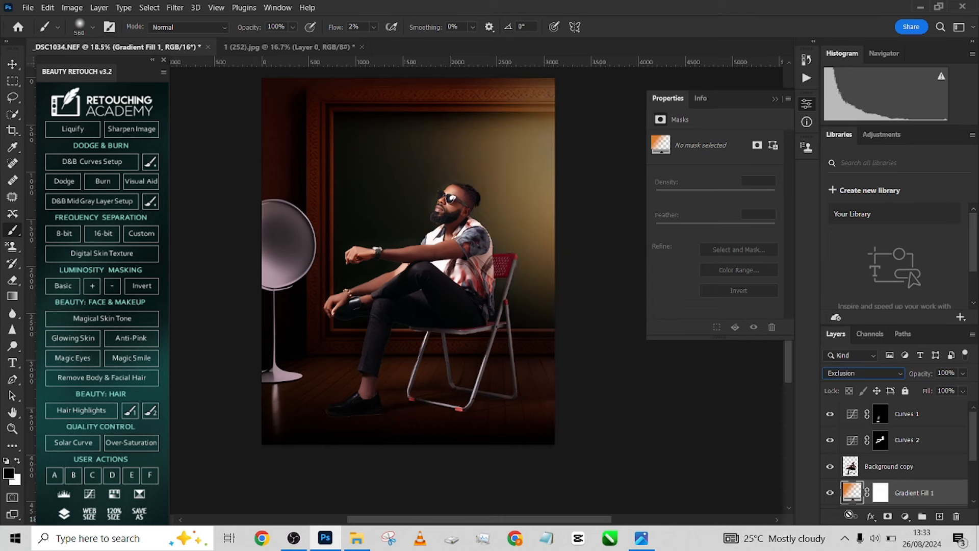
key(Up)
key(Up)
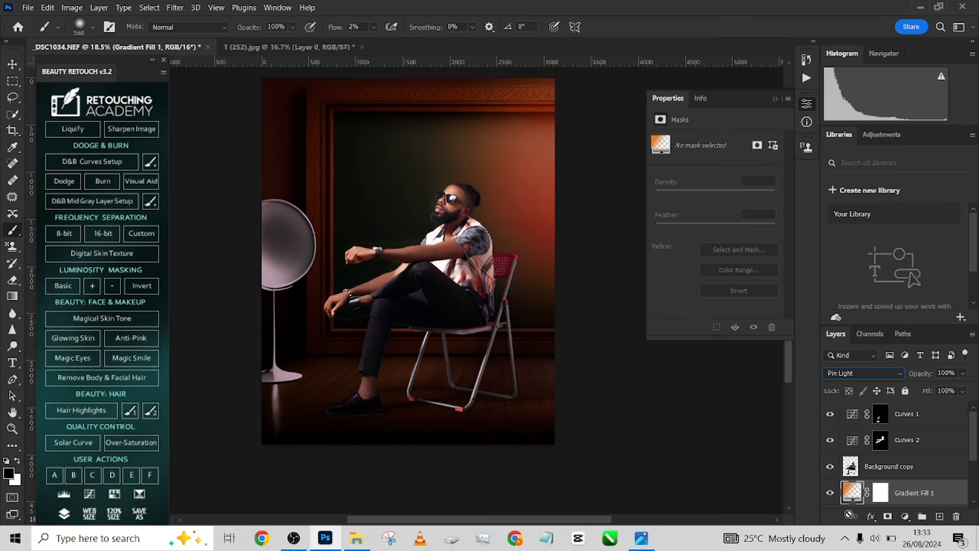
key(Up)
key(Up)
key(Up)
key(Up)
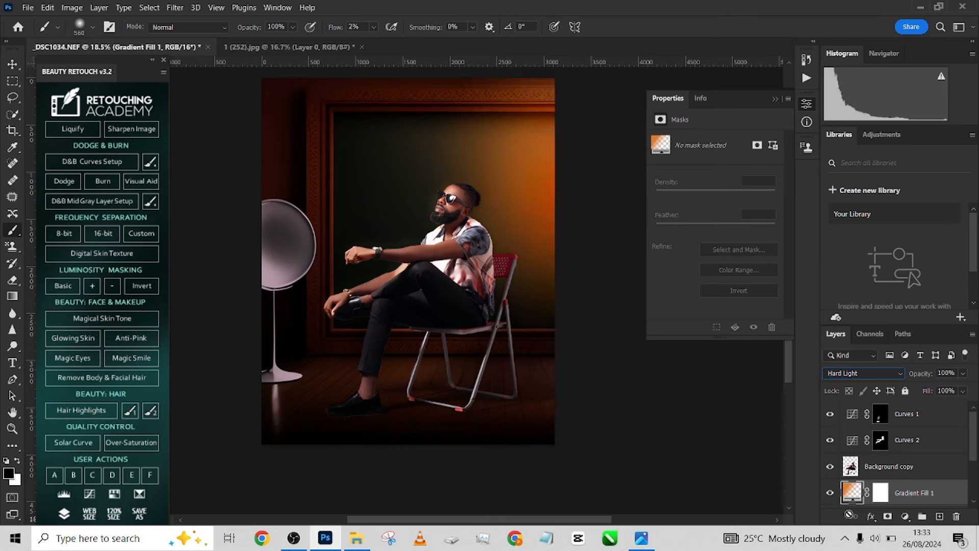
key(Up)
key(Up)
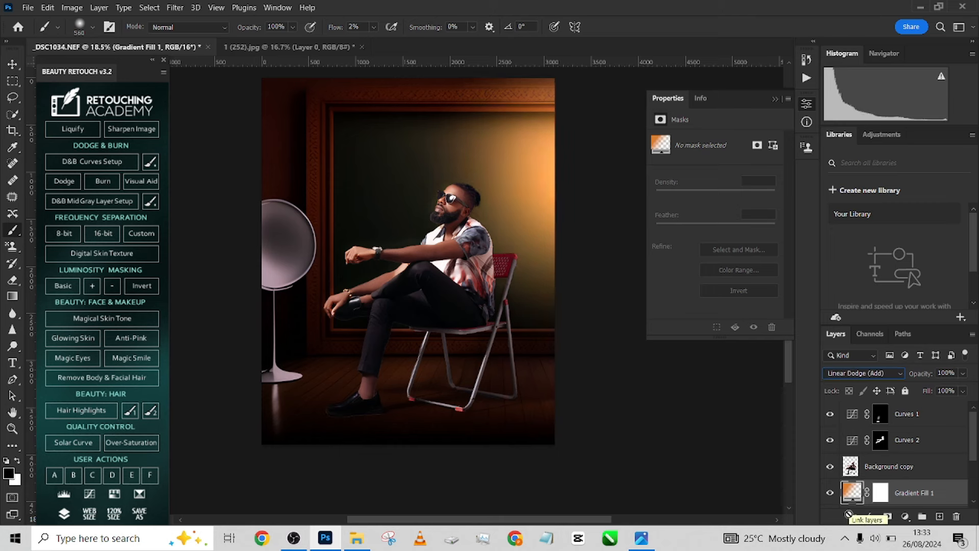
Edit Gradient Fill 1 so its radial glow sits behind the man's upper body, and set its scale to 68%
double_click(852, 492)
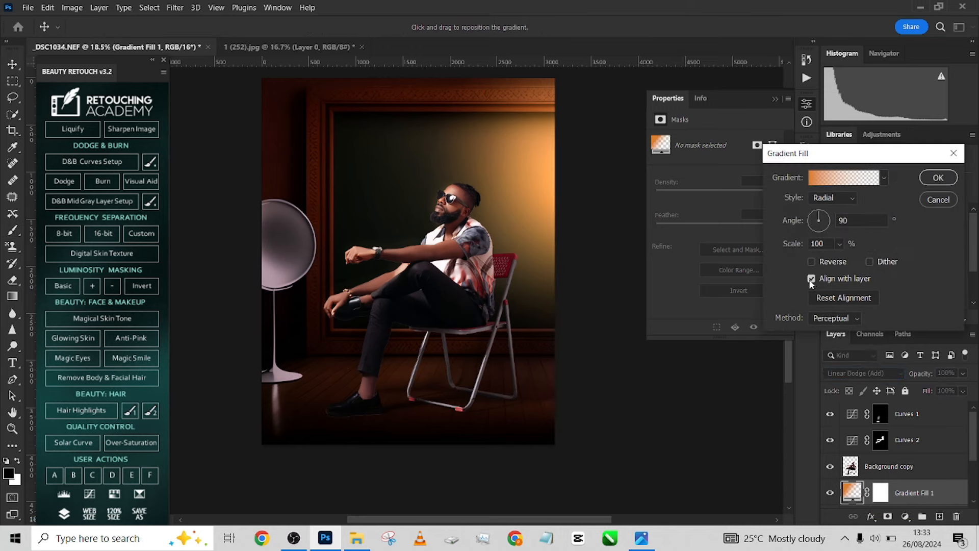
drag(535, 200, 352, 271)
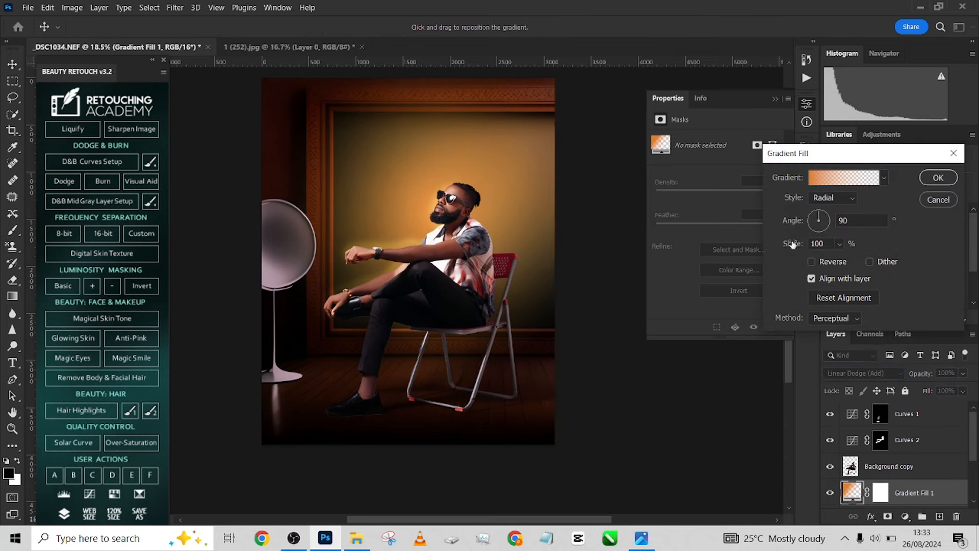
drag(796, 247, 776, 250)
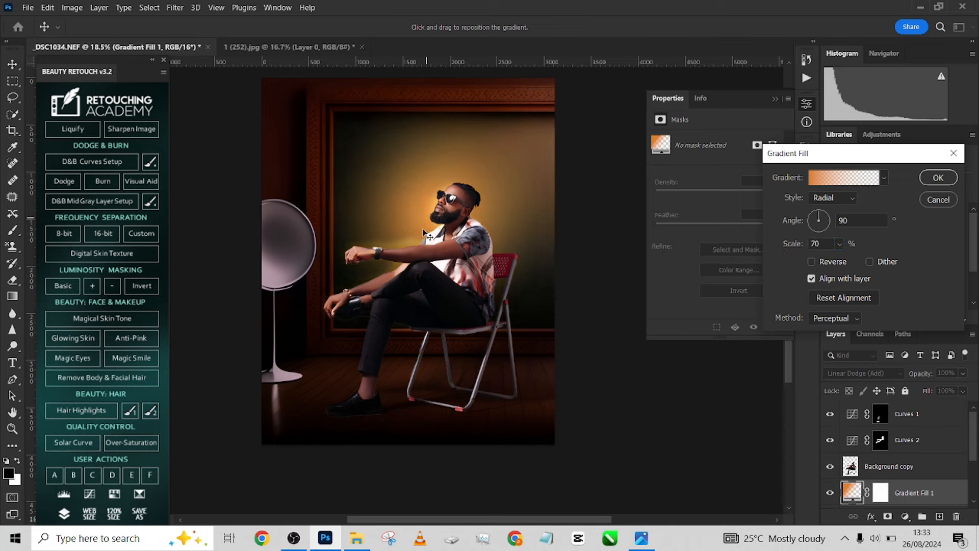
drag(423, 233, 442, 237)
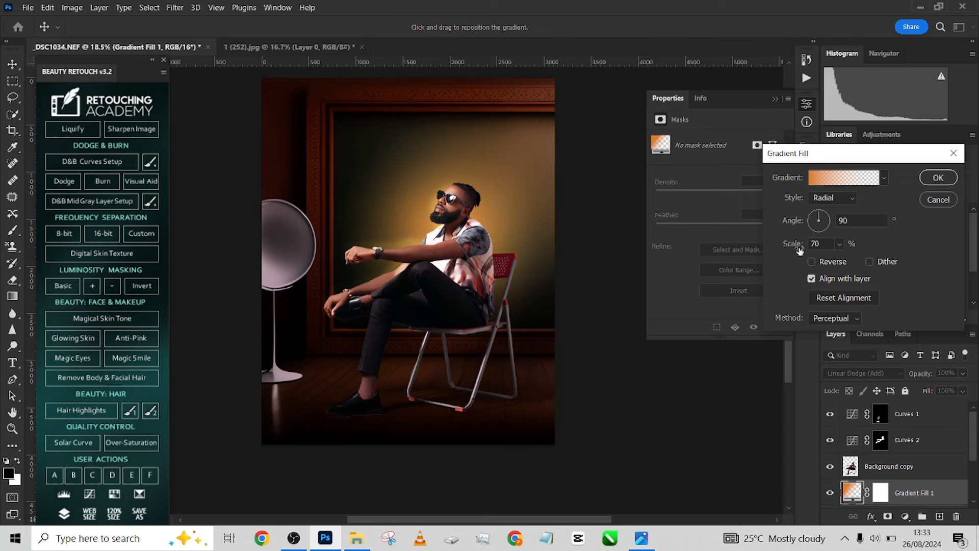
mouse_move(800, 249)
mouse_down()
mouse_move(790, 250)
mouse_move(801, 250)
mouse_up()
mouse_move(459, 251)
mouse_down()
mouse_move(435, 258)
mouse_move(456, 258)
mouse_up()
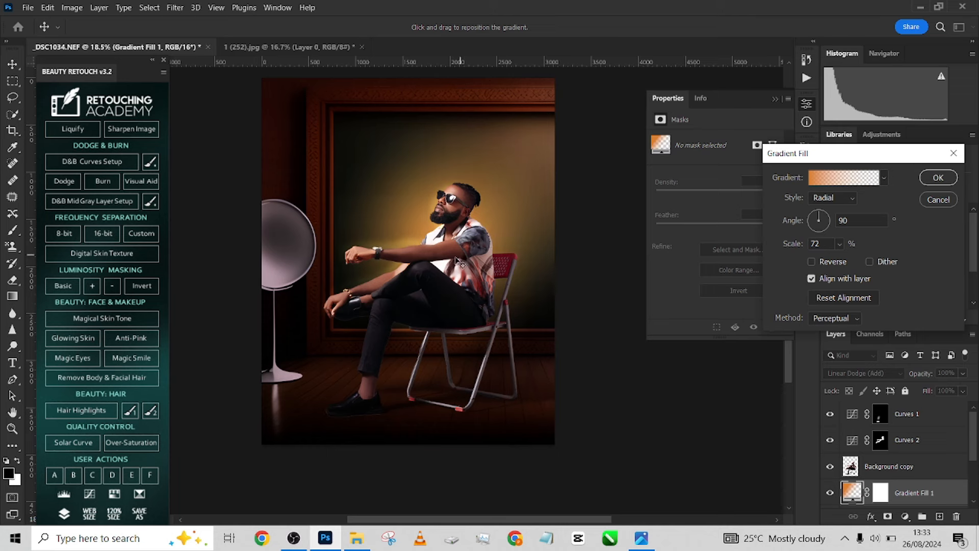
drag(791, 244, 787, 248)
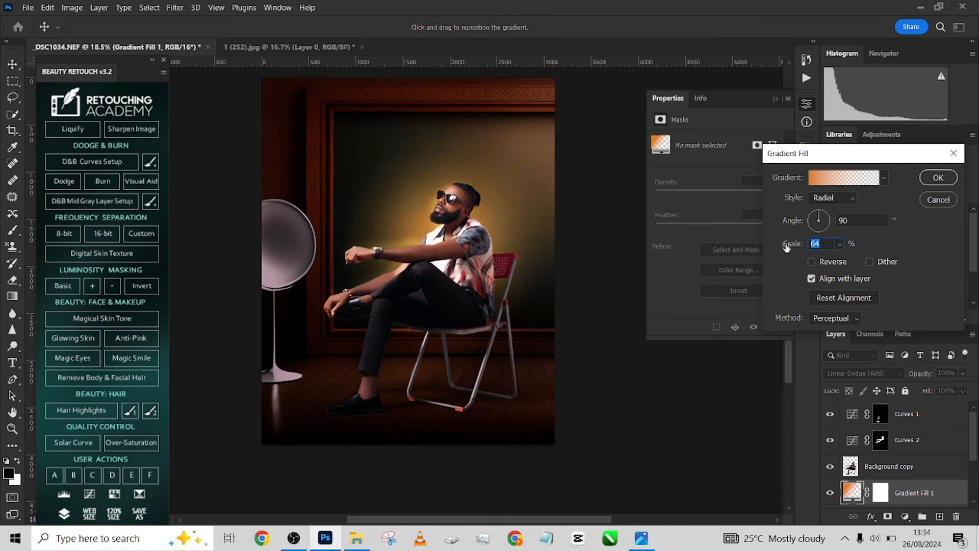
mouse_move(449, 243)
mouse_down()
mouse_move(624, 176)
mouse_move(421, 250)
mouse_move(445, 265)
mouse_move(446, 252)
mouse_up()
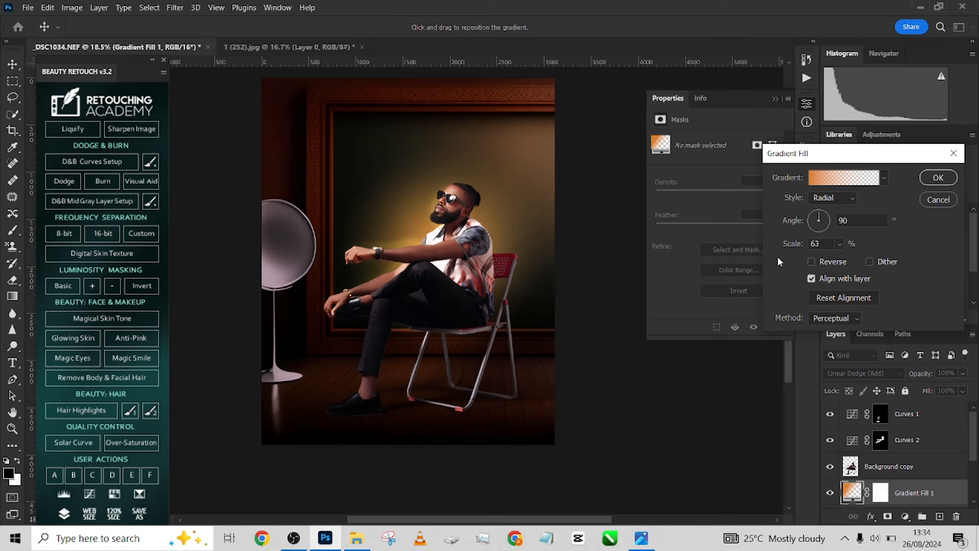
drag(787, 245, 792, 246)
click(814, 245)
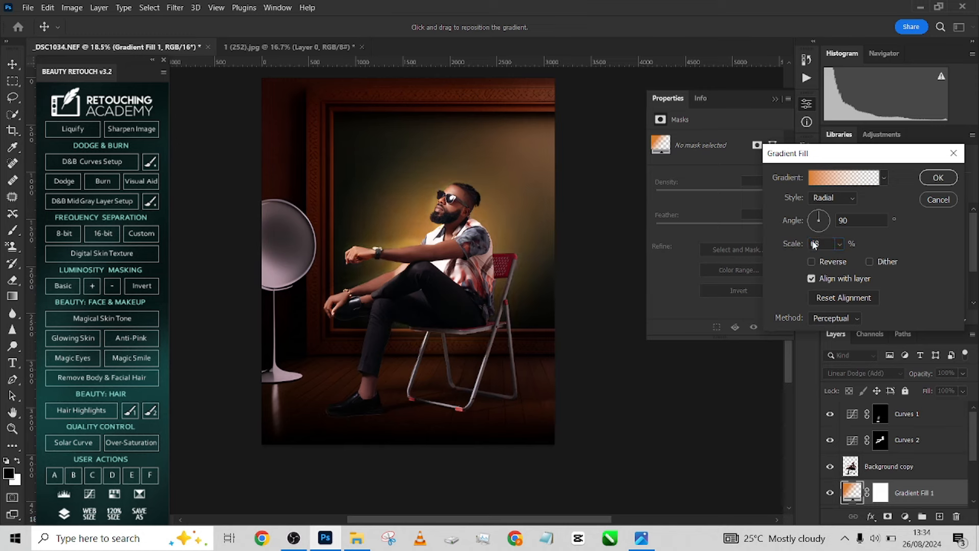
click(937, 178)
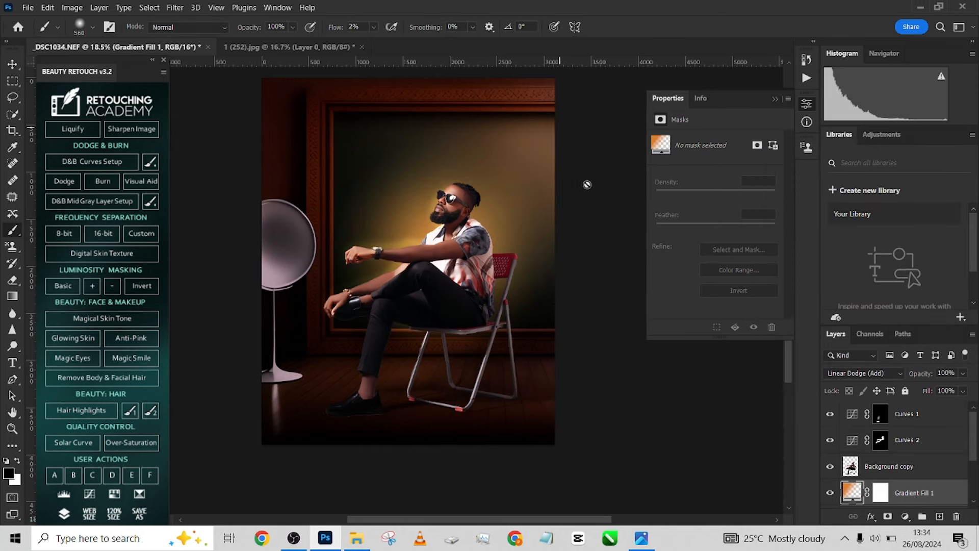
Duplicate the Gradient Fill 1 layer
key(ctrl+j)
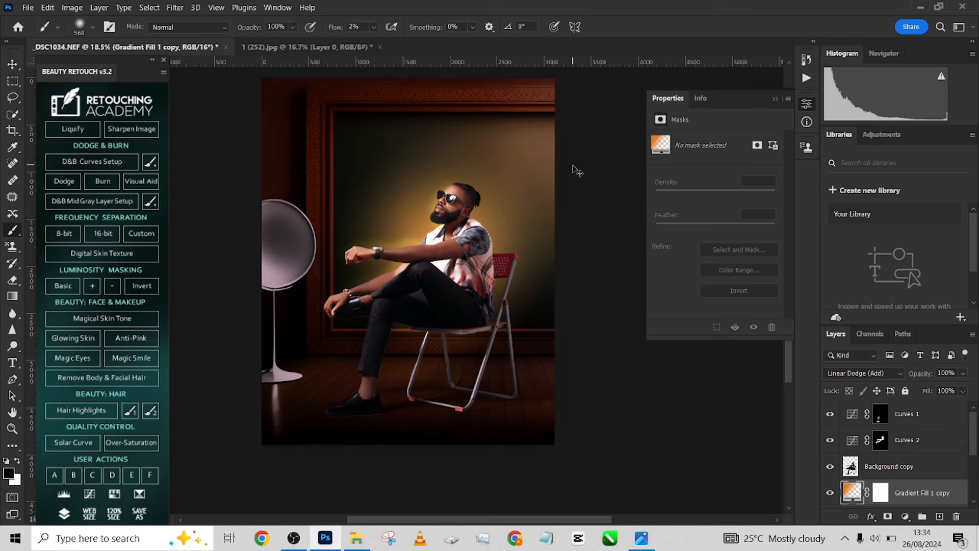
Toggle the visibility of the Curves 1 layer to compare the man's shoe with and without its darkening
click(850, 416)
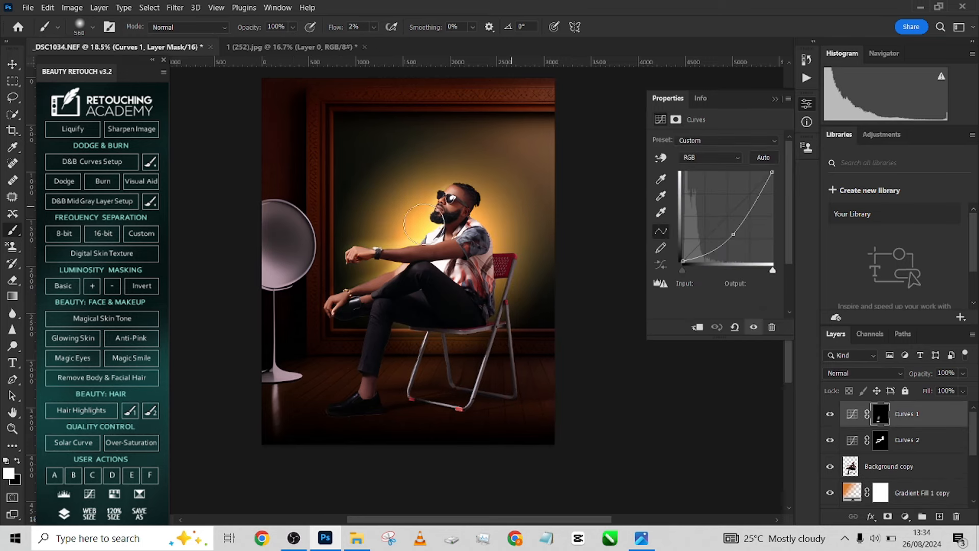
click(853, 414)
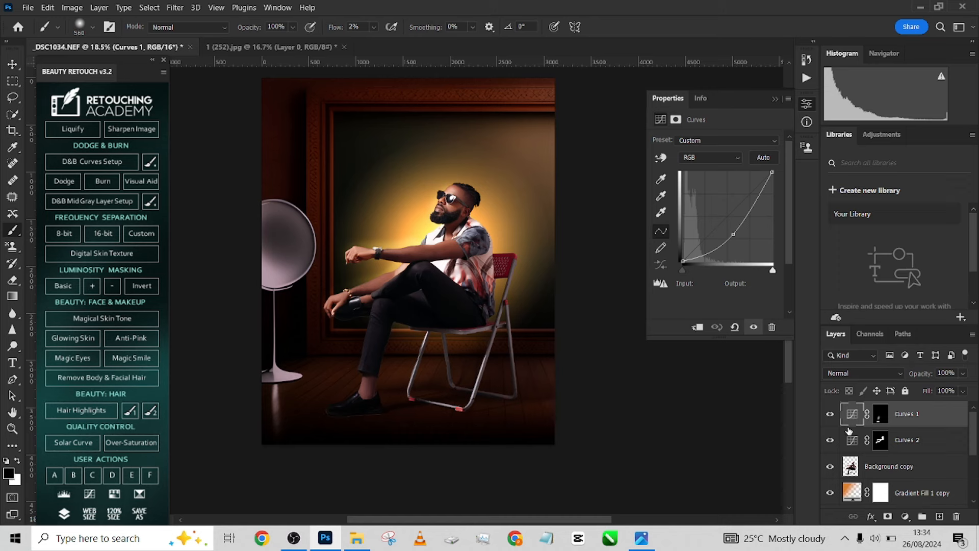
click(829, 414)
click(830, 414)
click(830, 414)
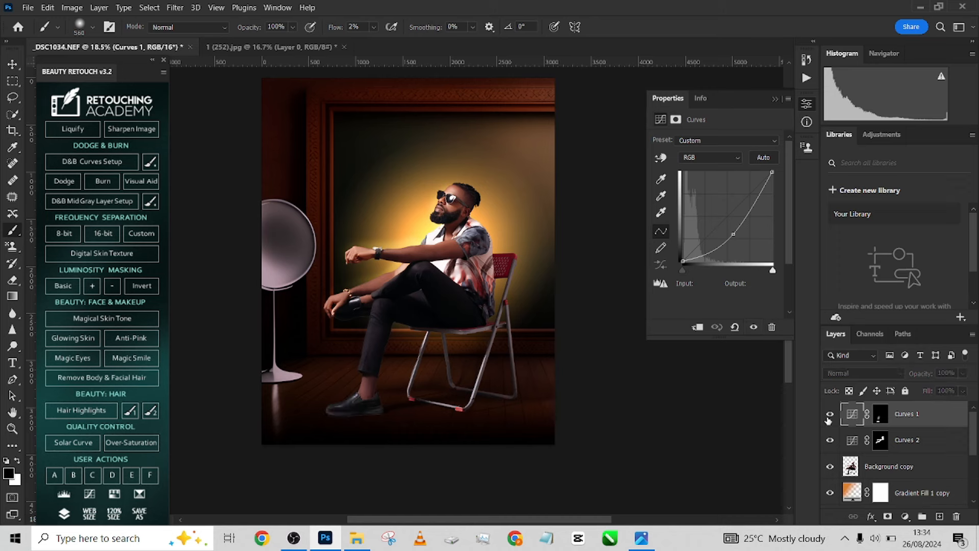
click(829, 414)
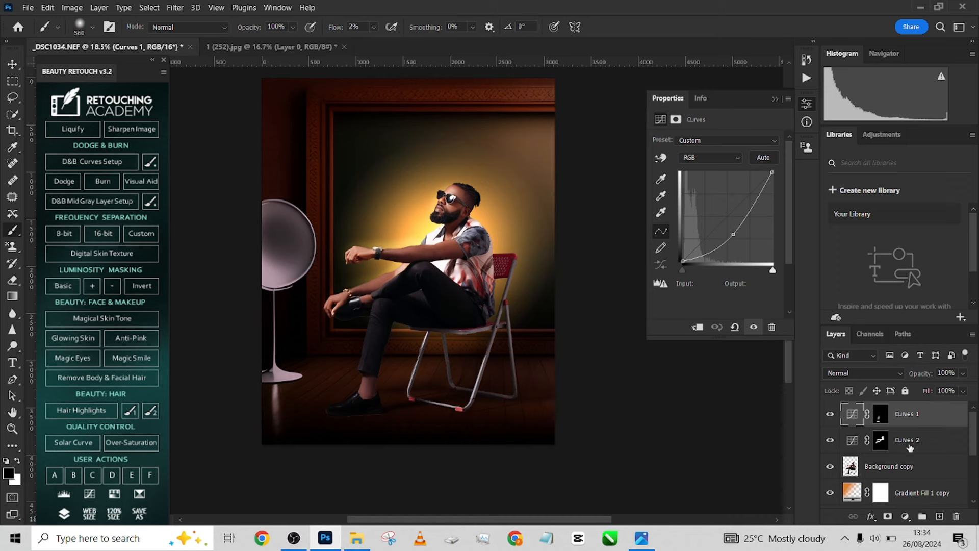
click(830, 440)
Edit Gradient Fill 1 copy so its radial glow sits at the backdrop's right edge, level with the man's head
scroll(973, 436, down, 2)
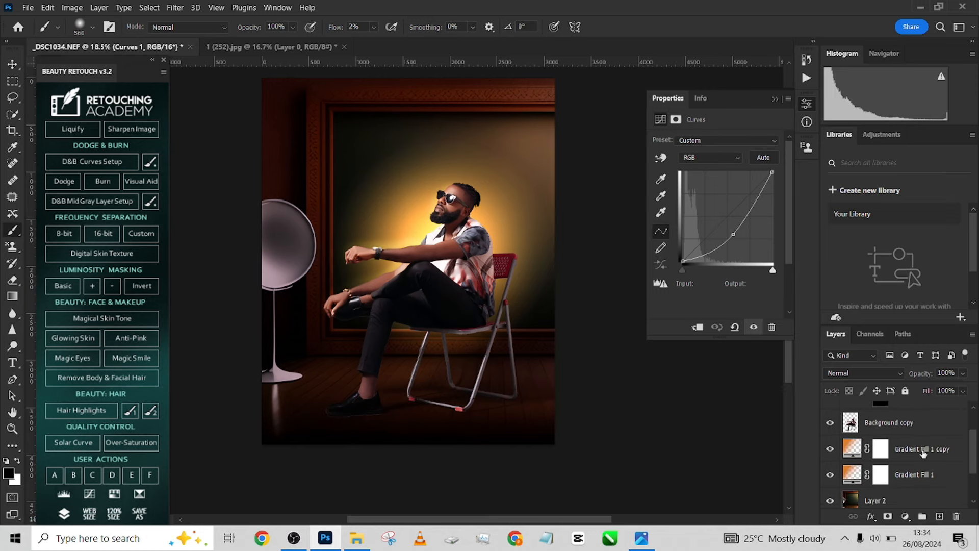
click(841, 449)
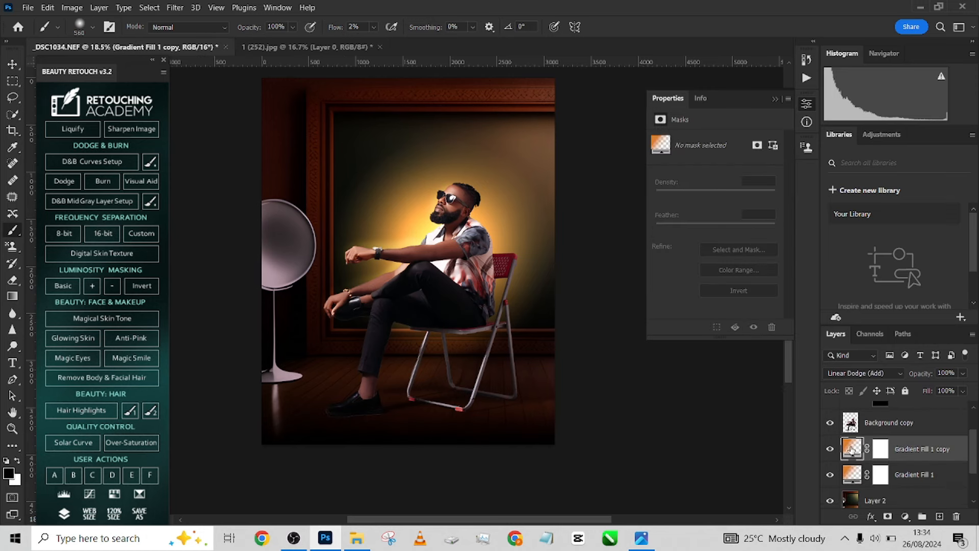
double_click(853, 452)
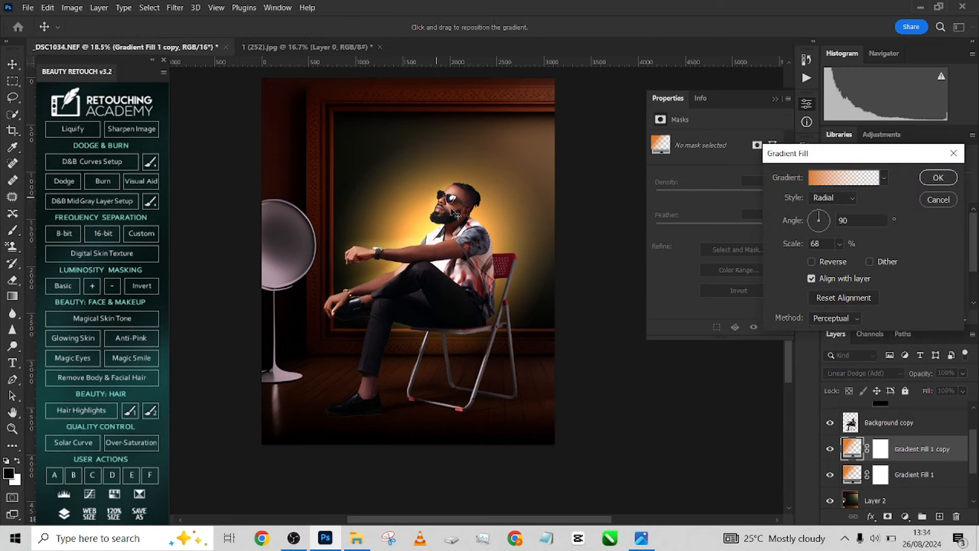
drag(451, 232, 559, 188)
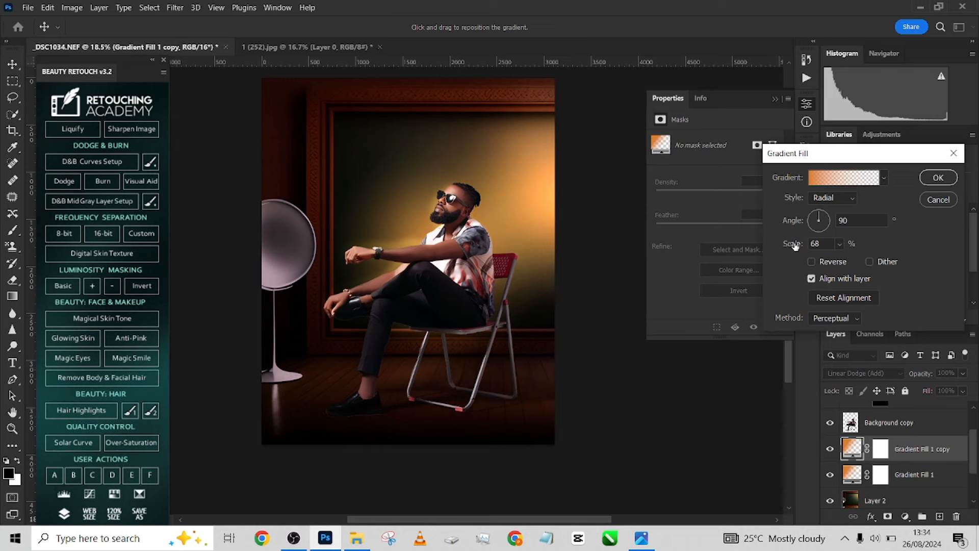
mouse_move(795, 246)
mouse_down()
mouse_move(785, 249)
mouse_move(796, 246)
mouse_up()
click(947, 180)
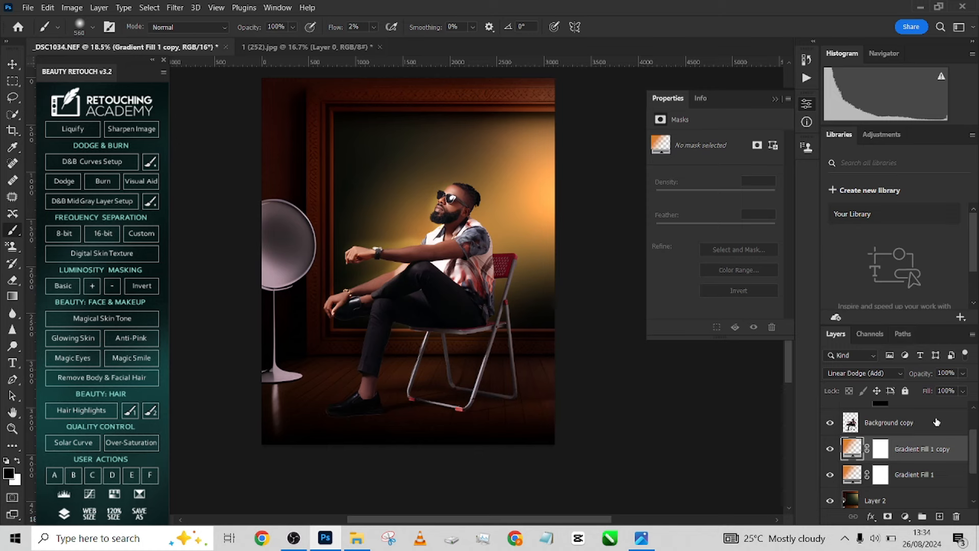
Lower the opacity of the Gradient Fill 1 copy layer to 61%
click(963, 375)
drag(956, 389, 948, 392)
click(952, 478)
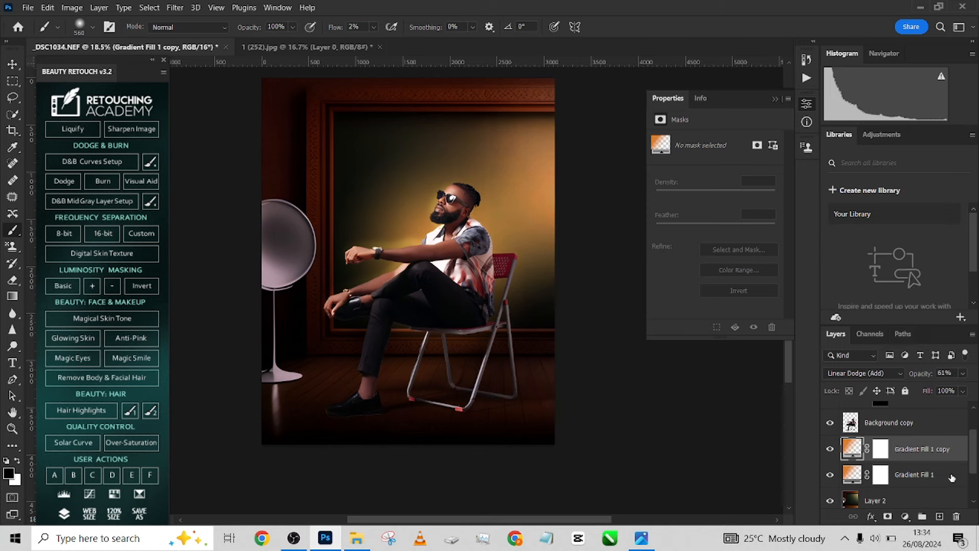
Compare Gradient Fill 1 on and off, reposition its glow behind the man's upper body, and set its scale to 72%
click(952, 478)
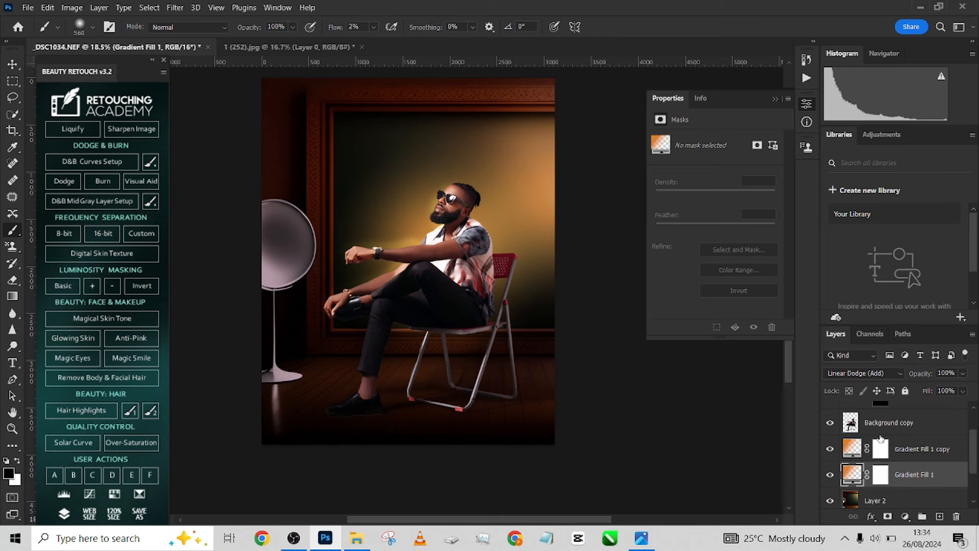
click(833, 477)
click(833, 477)
click(832, 477)
click(833, 477)
double_click(851, 476)
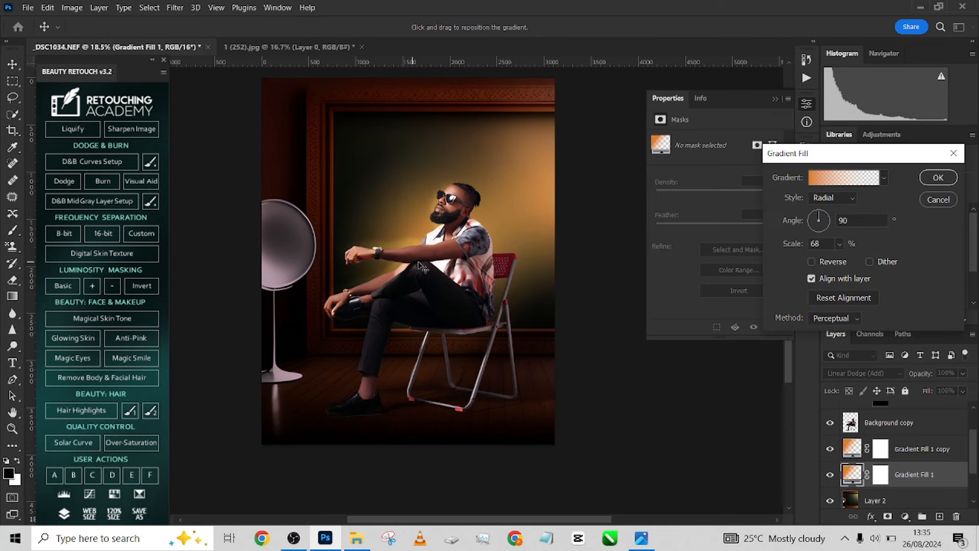
drag(456, 304, 433, 247)
drag(792, 247, 796, 247)
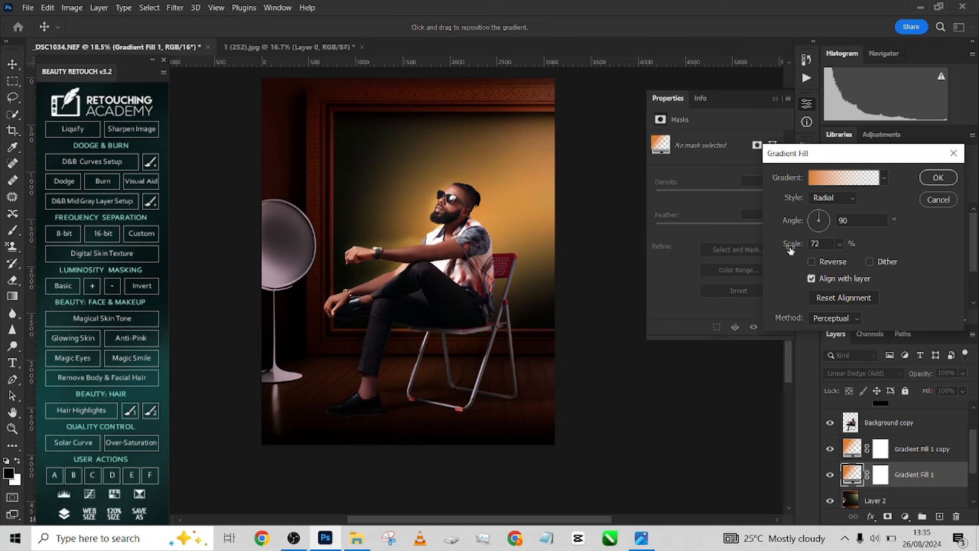
click(936, 178)
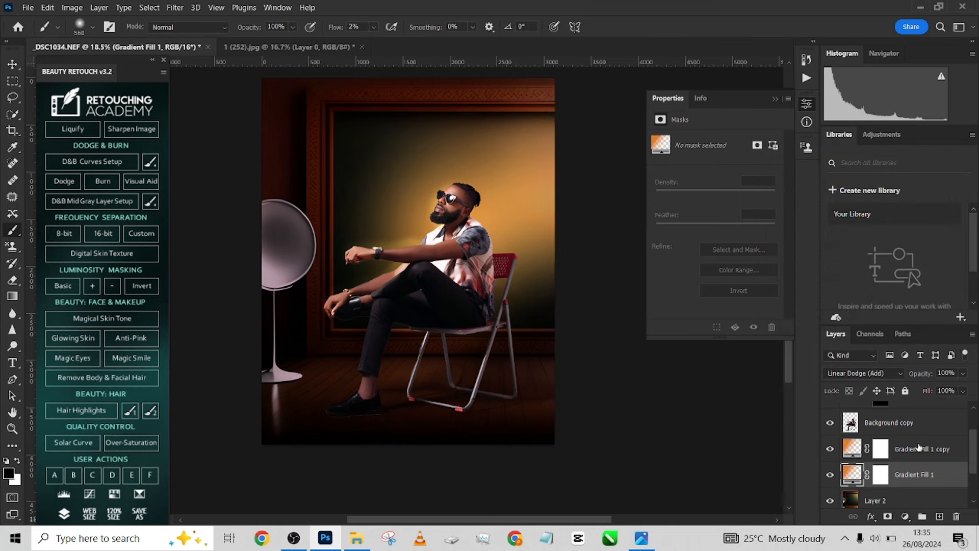
Group the two gradient fill layers, compare the group on and off, and set the group's opacity to 83%
shift+click(956, 453)
key(ctrl+g)
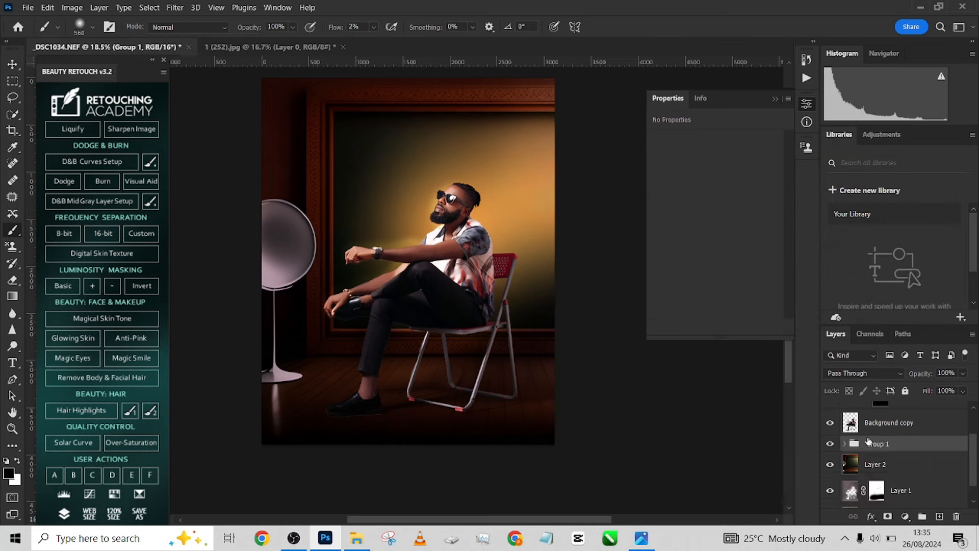
click(830, 444)
click(829, 444)
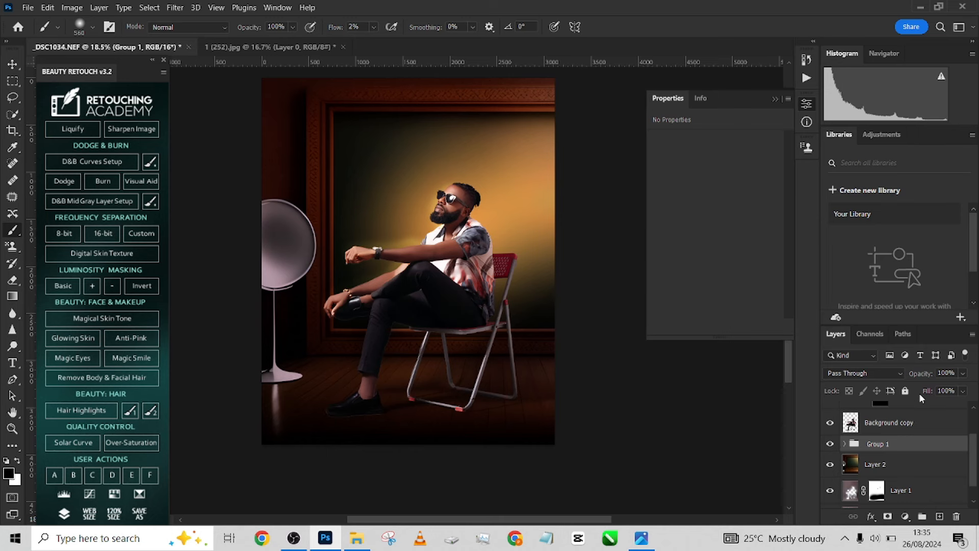
click(963, 374)
drag(944, 390, 960, 387)
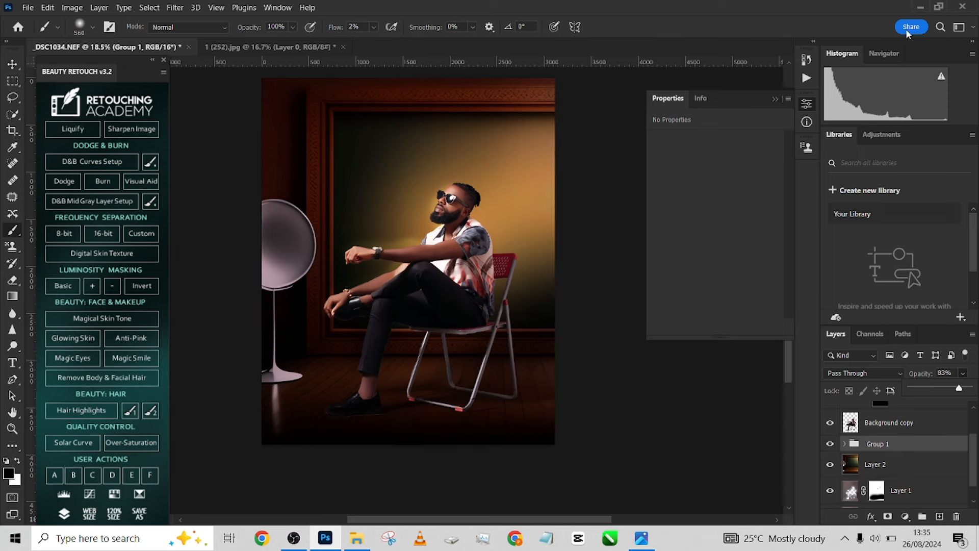
Close the reference image's viewer and open _DSC1034 copy from the USB drive folder as a document in Photoshop
click(921, 7)
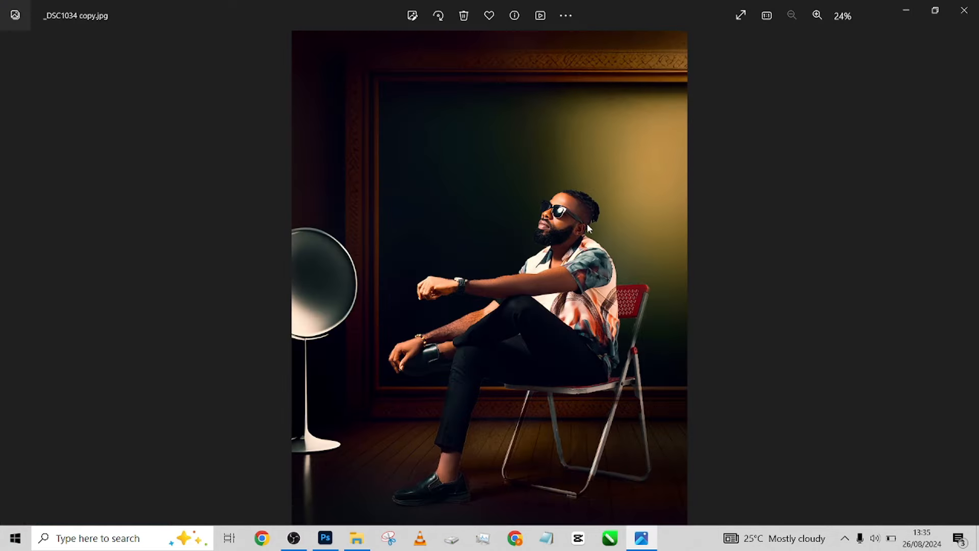
click(964, 11)
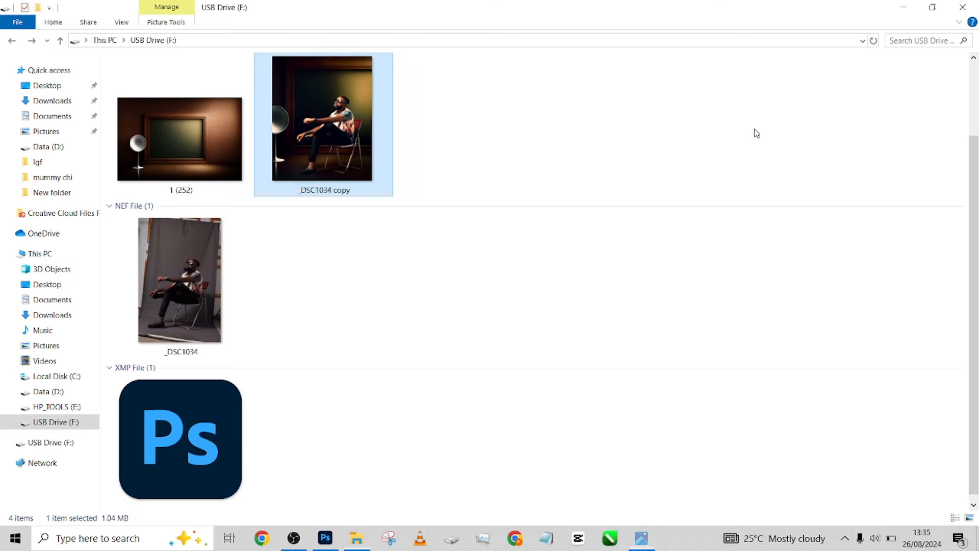
drag(318, 139, 454, 325)
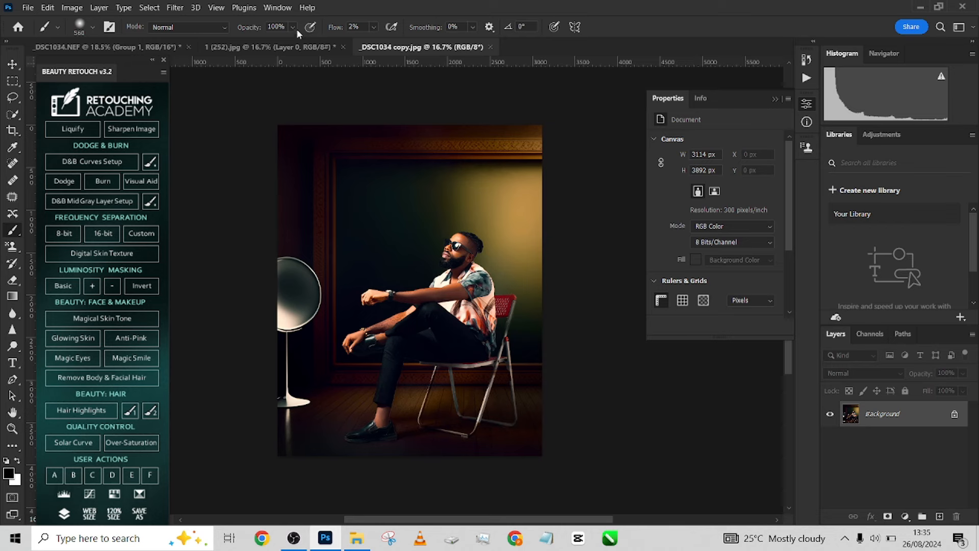
Open the NBP ColourmapX extension
click(278, 8)
mouse_move(332, 48)
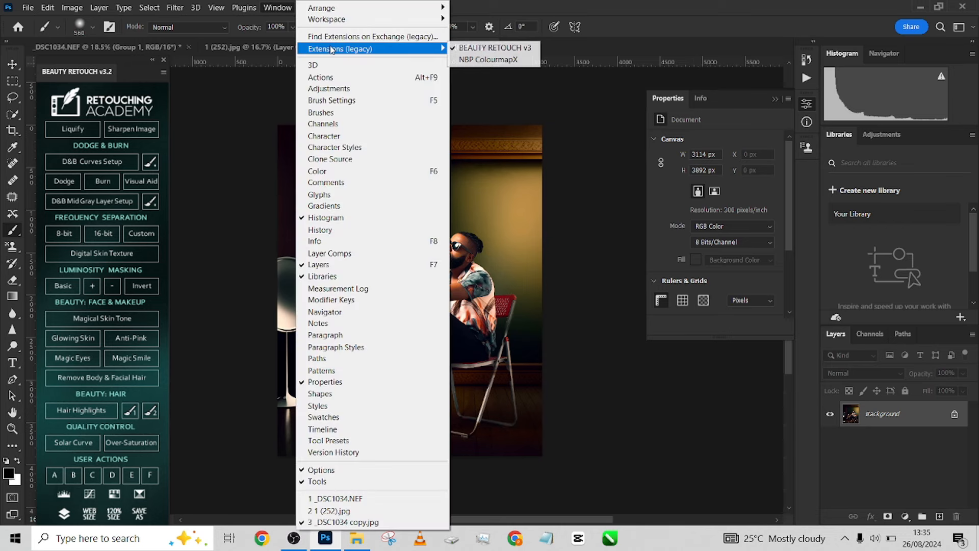
click(505, 60)
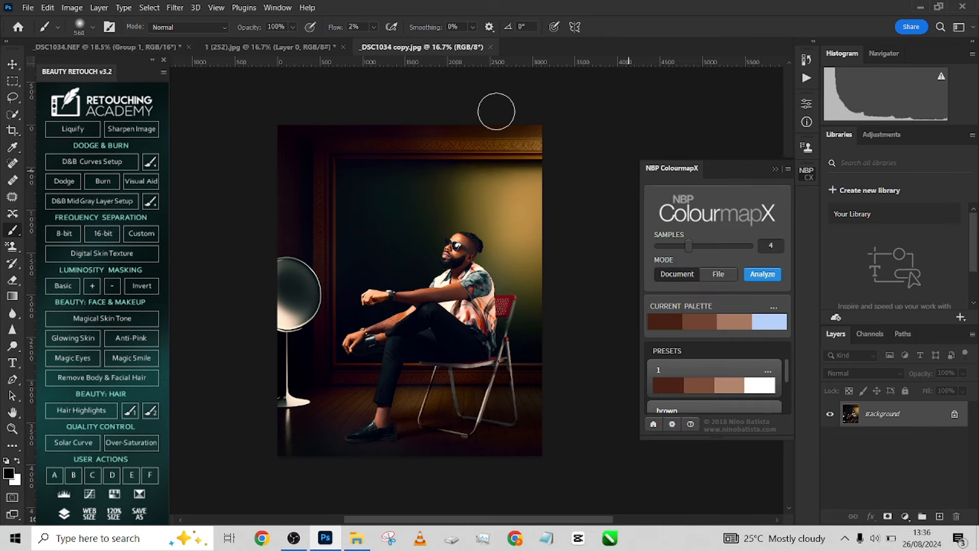
Compare the composite with _DSC1034 copy.jpg, and analyze the reference's colours in ColourmapX with 10 samples
click(280, 47)
click(165, 47)
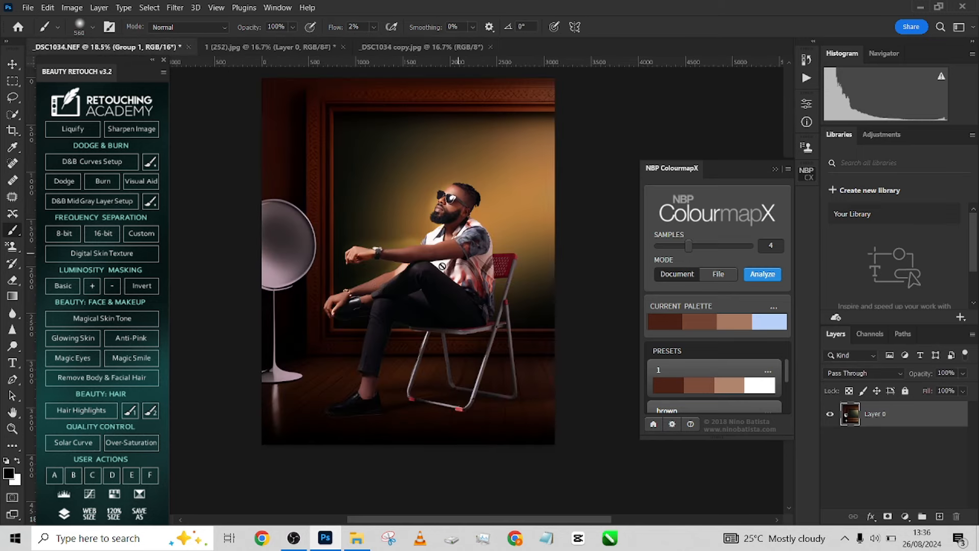
click(428, 47)
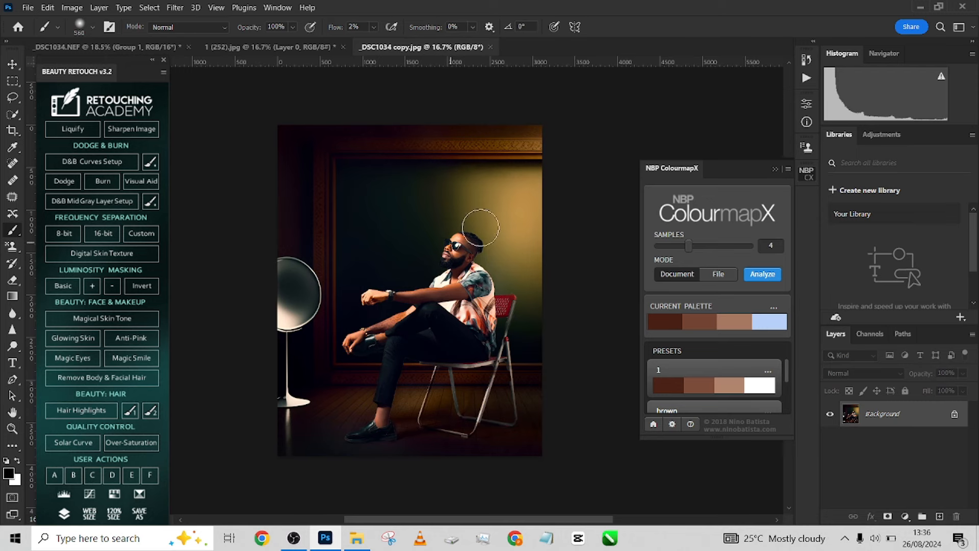
click(164, 48)
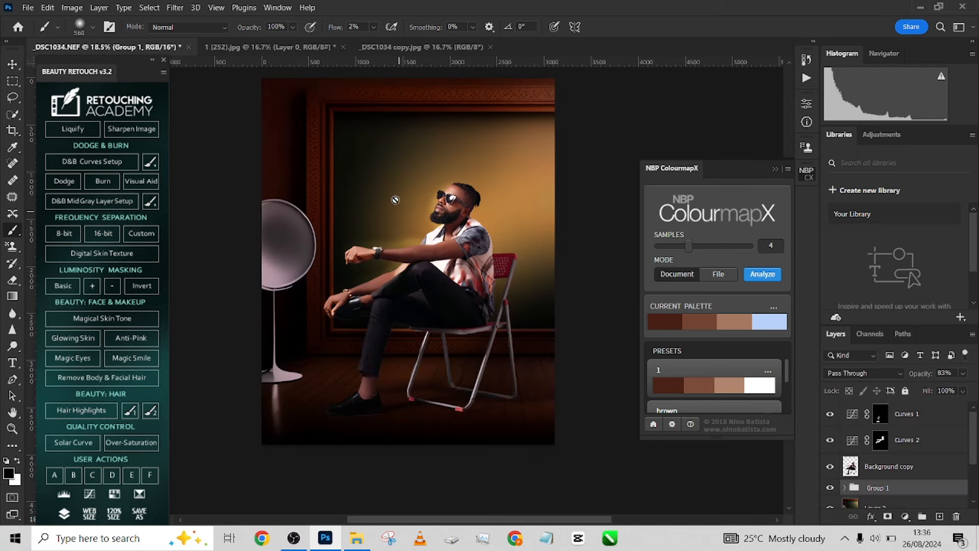
click(462, 47)
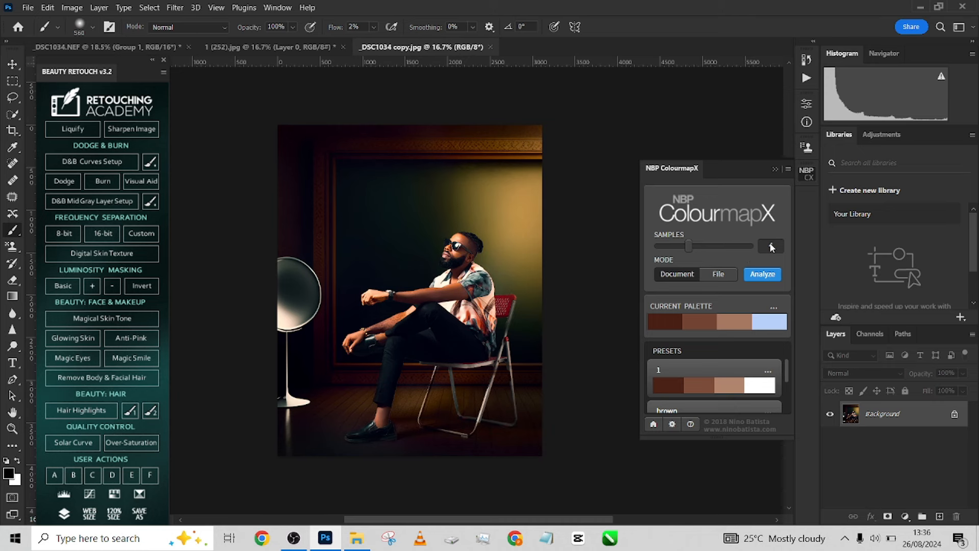
drag(691, 255, 720, 255)
click(760, 276)
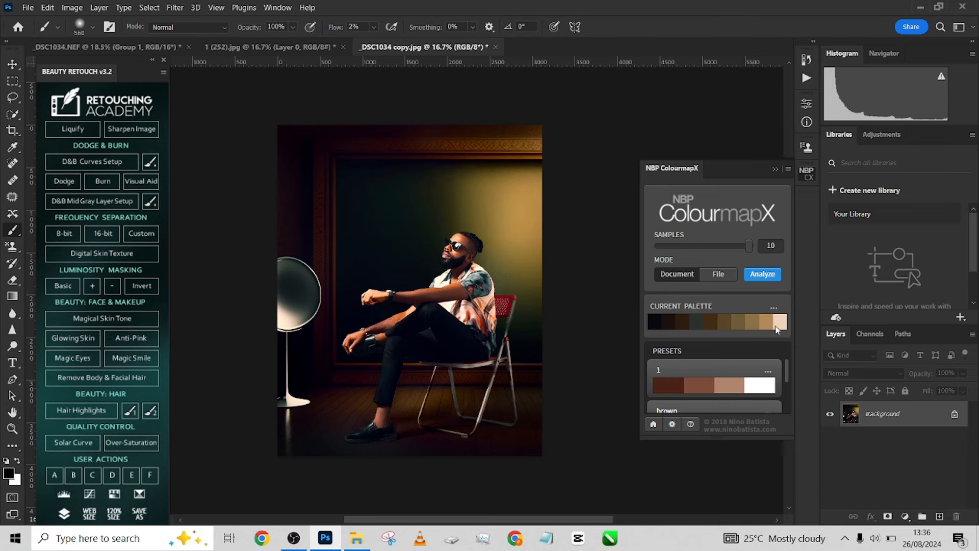
In _DSC1034.NEF, select the Curves 1 layer, add all colours of the current palette to the swatches, and skip the library tour
click(92, 47)
click(745, 317)
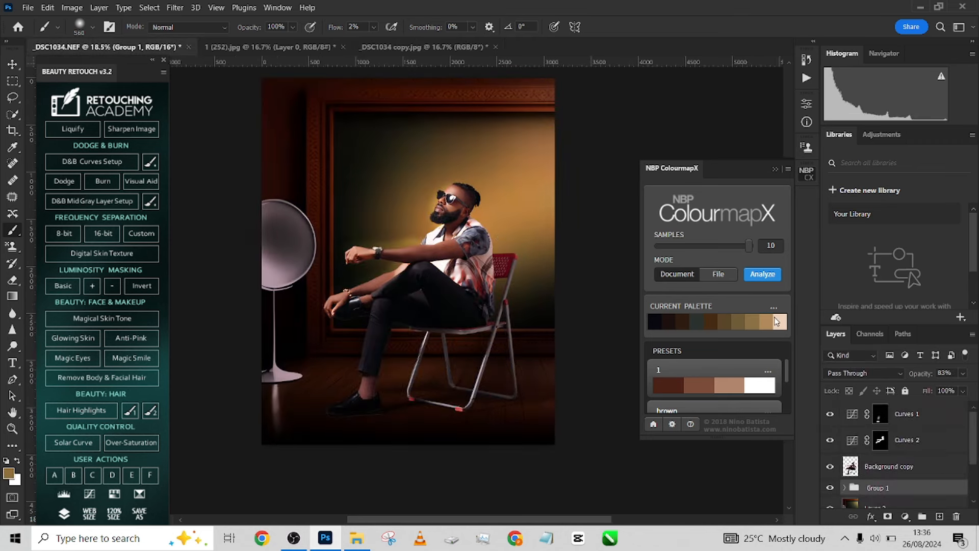
click(774, 307)
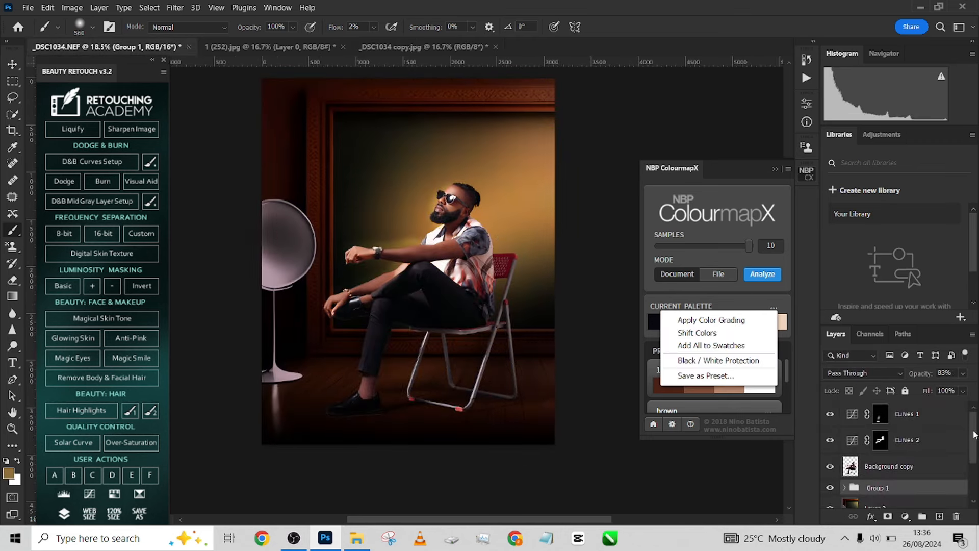
click(951, 430)
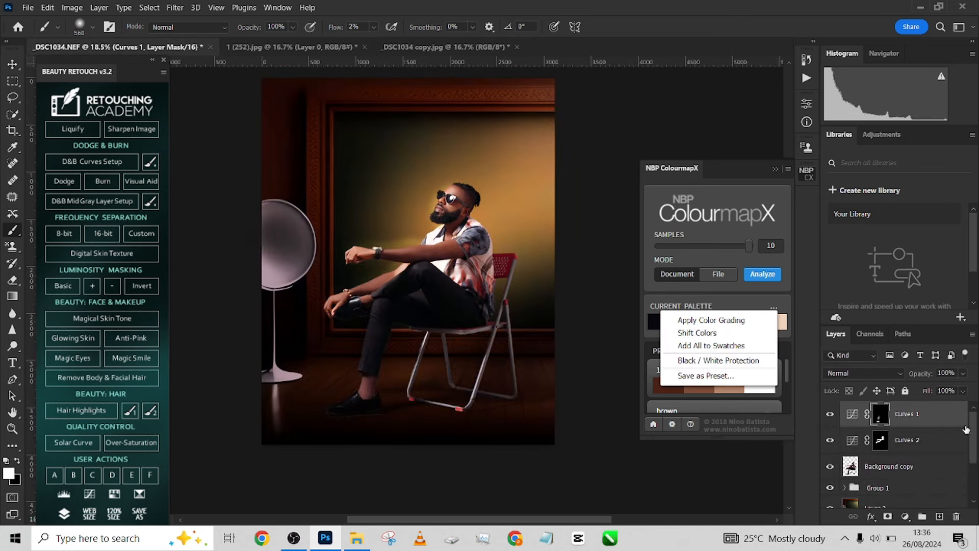
click(705, 346)
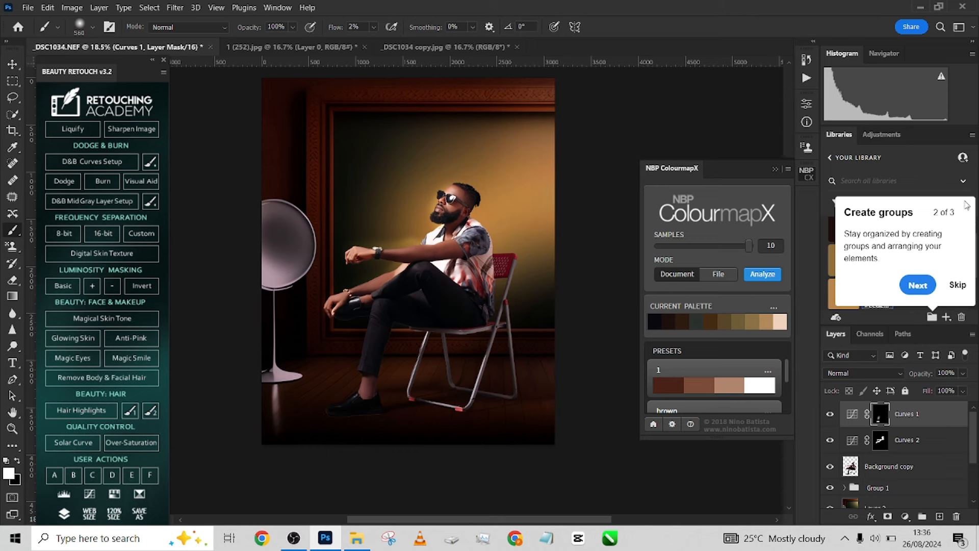
click(956, 286)
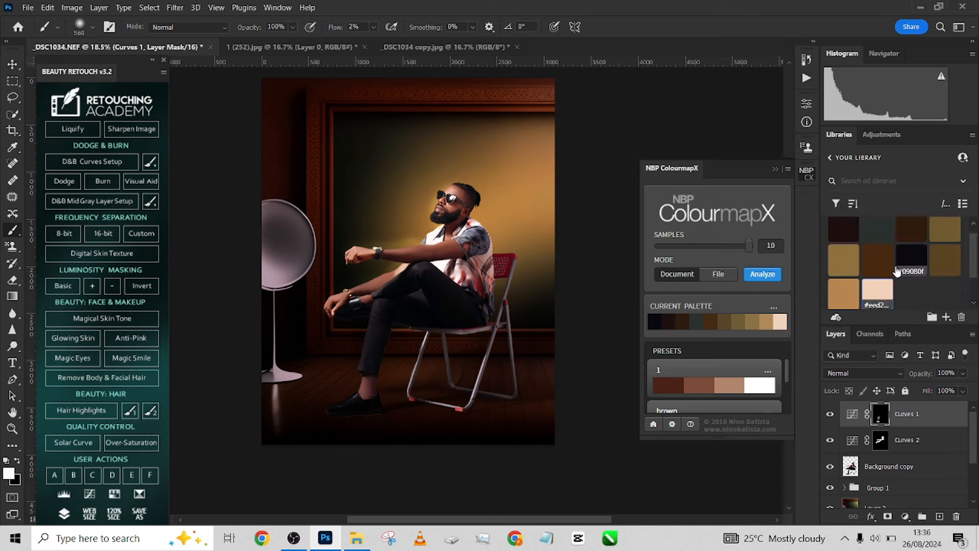
Apply the current ColourmapX palette as color grading above the Curves 1 layer
scroll(892, 270, up, 1)
scroll(888, 276, down, 3)
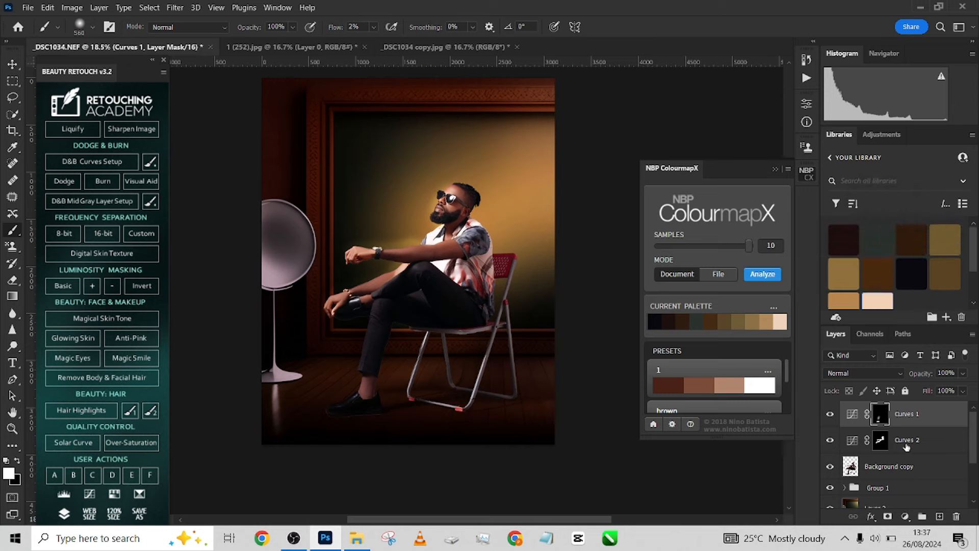
click(772, 309)
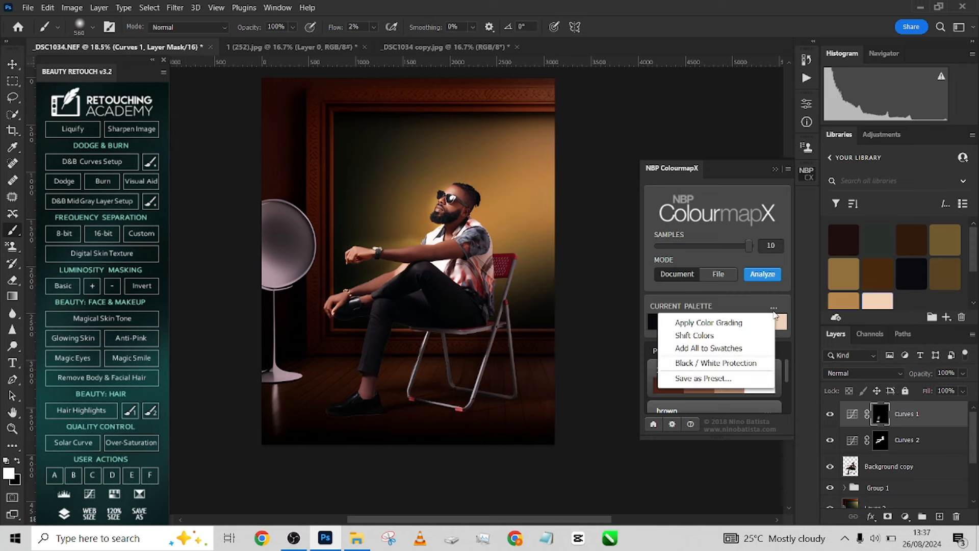
click(720, 322)
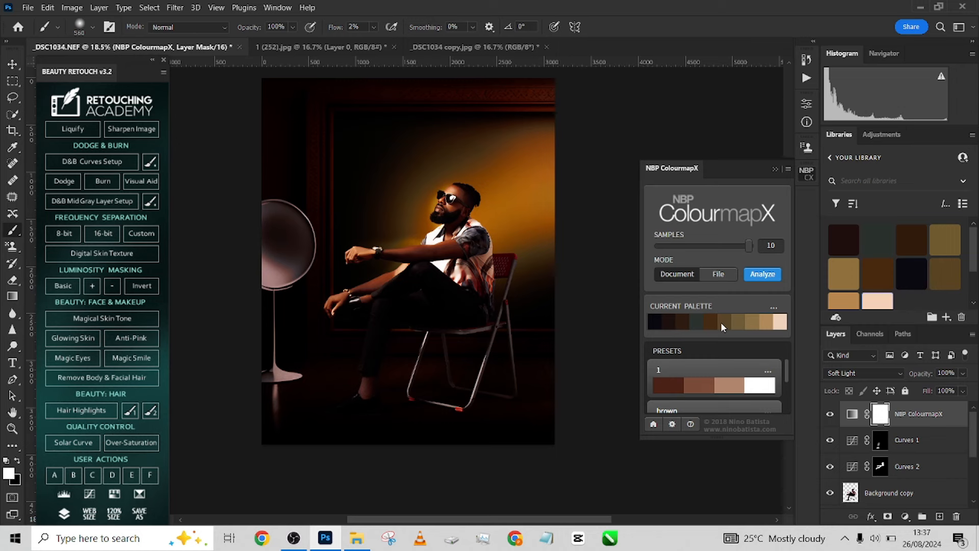
Preview the NBP ColourmapX layer on and off and at reduced opacity, and delete it
click(831, 414)
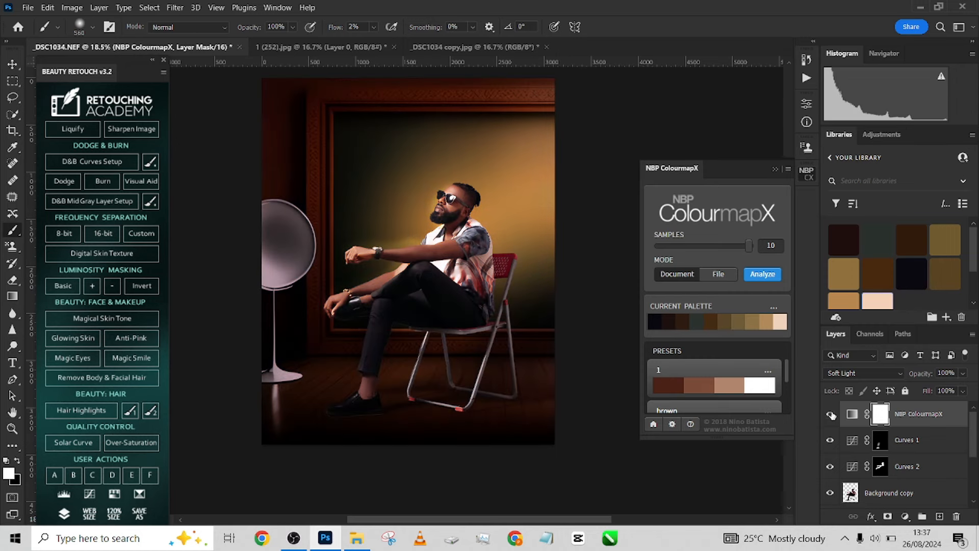
click(831, 414)
click(832, 414)
click(831, 414)
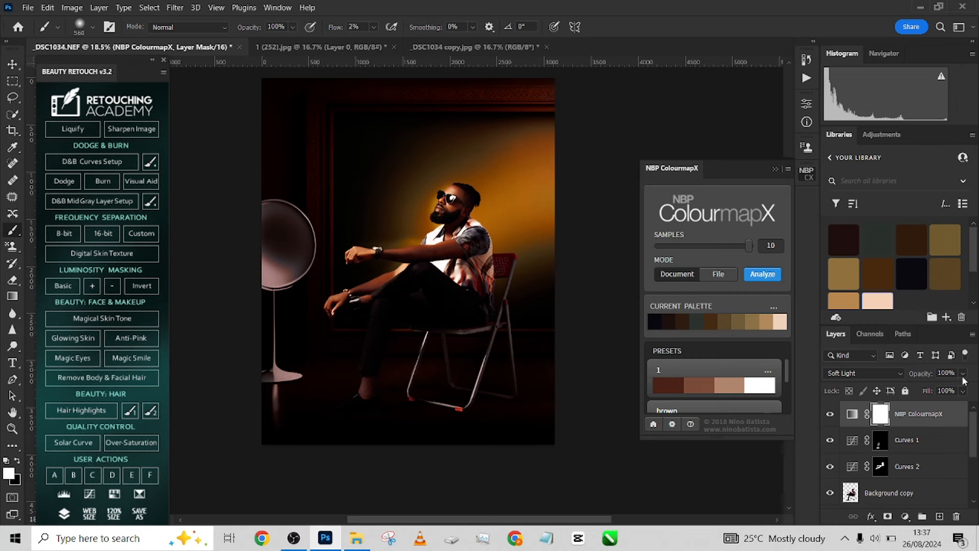
click(937, 389)
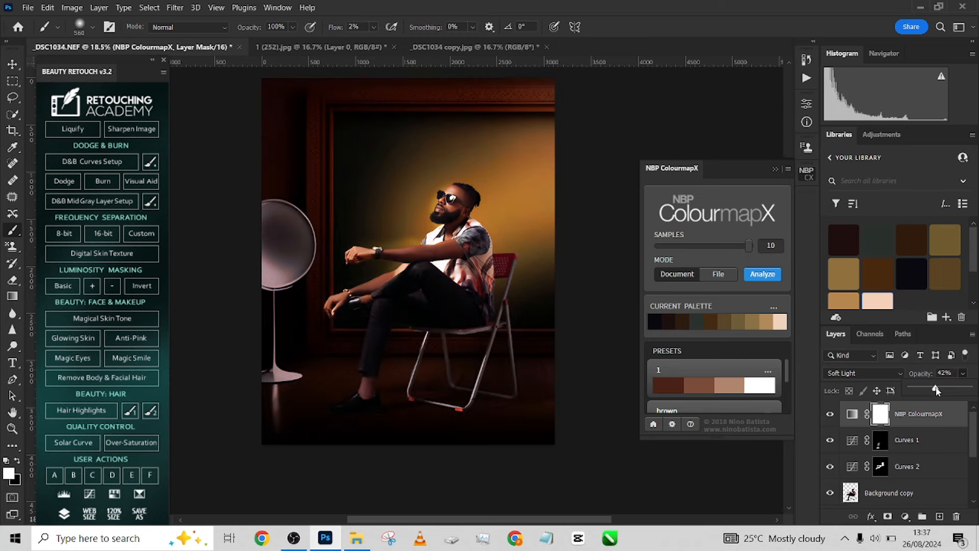
drag(937, 389, 958, 516)
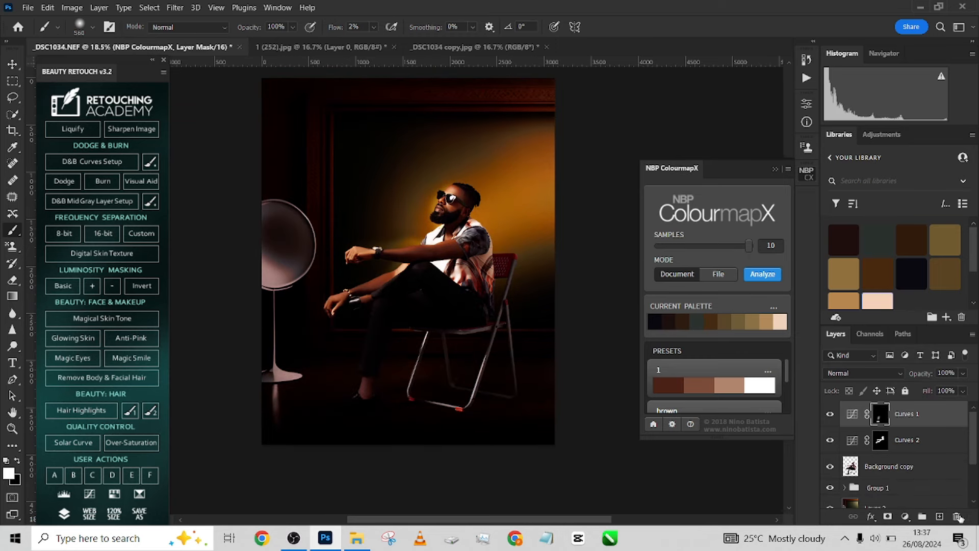
Analyze the colours of _DSC1034 copy.jpg in ColourmapX with 3 samples
click(414, 47)
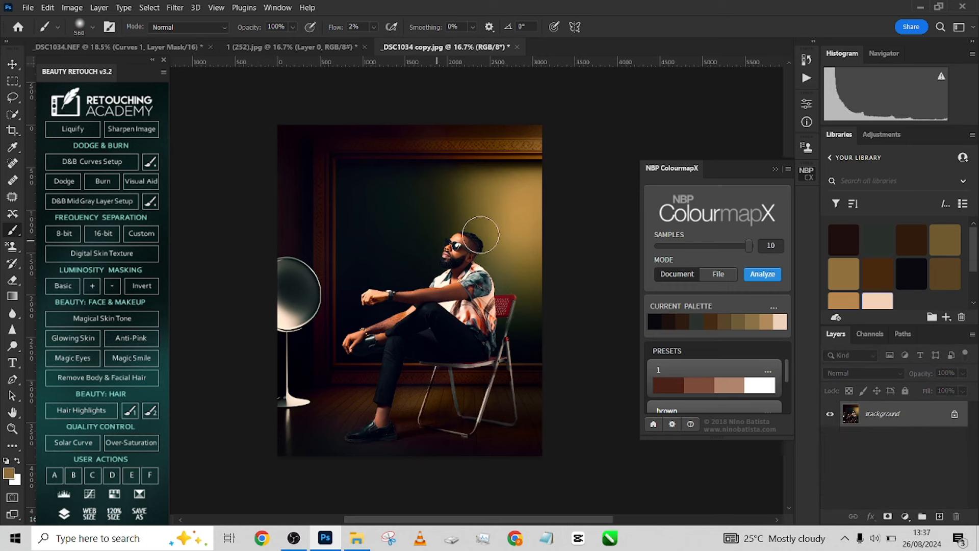
drag(746, 248, 701, 253)
drag(686, 253, 683, 254)
key(s)
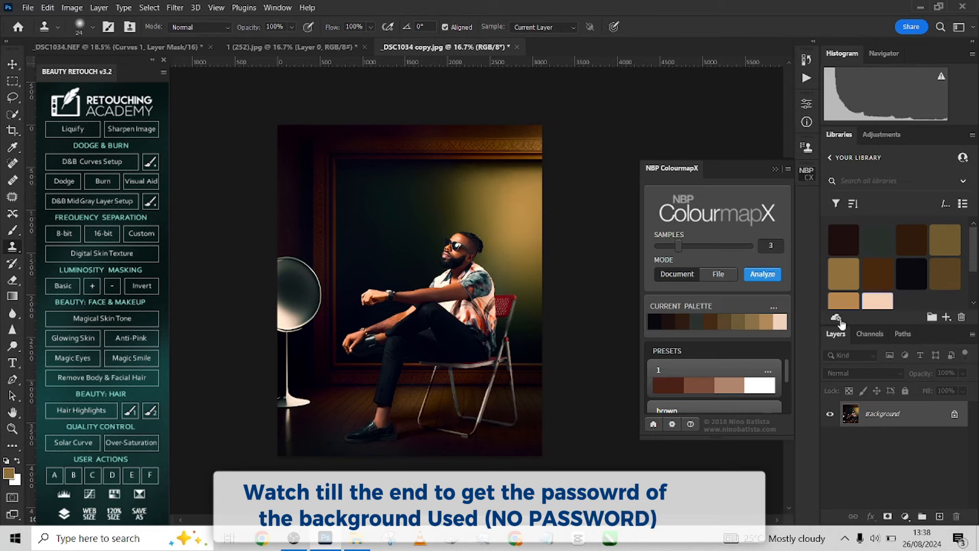
click(762, 276)
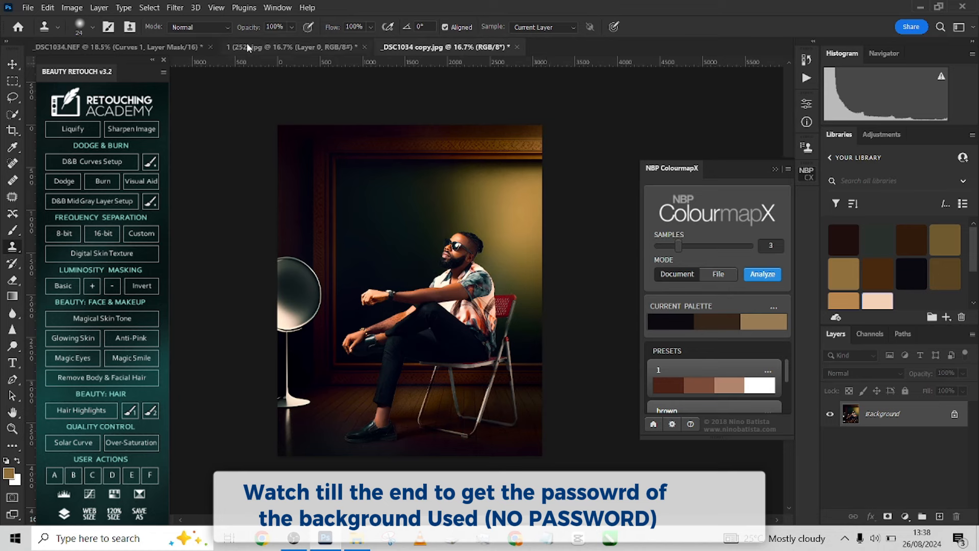
Apply the three-colour palette as color grading above the Curves 1 layer in _DSC1034.NEF
click(140, 49)
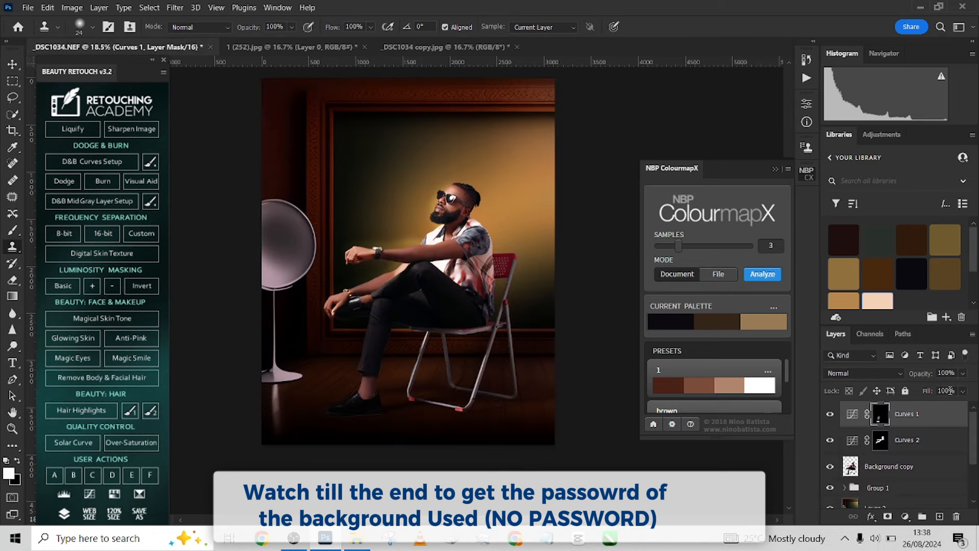
click(775, 309)
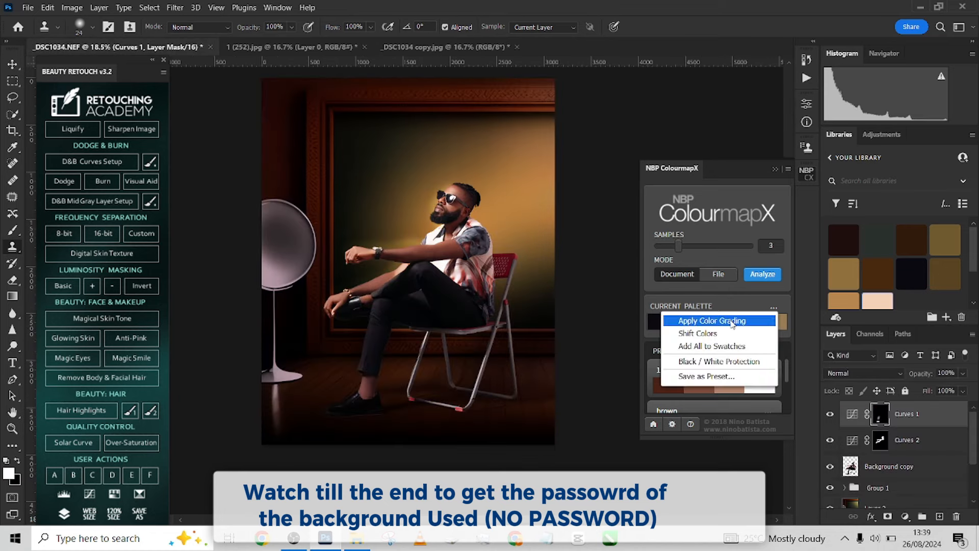
click(730, 319)
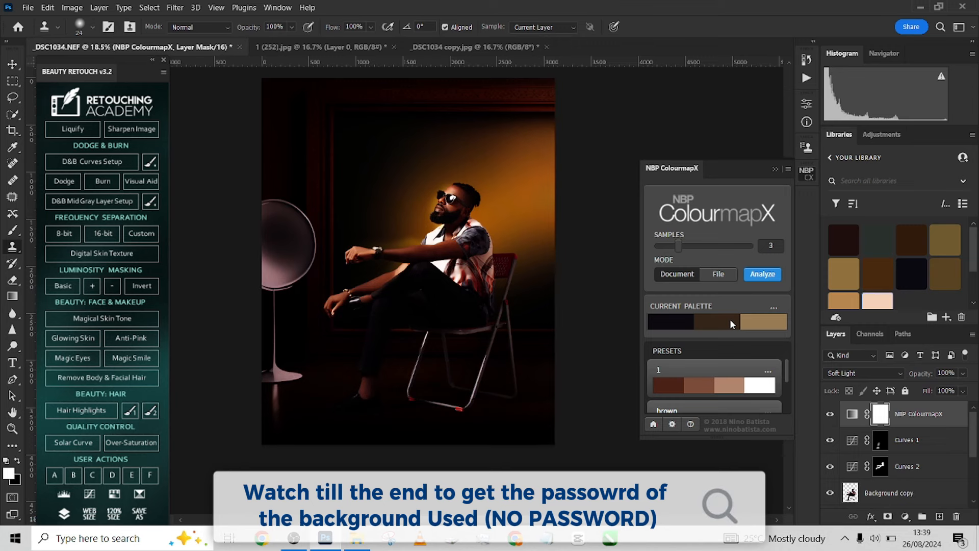
Compare the graded composite with _DSC1034 copy.jpg, and set the NBP ColourmapX layer's blend mode to Color Dodge
click(467, 48)
click(103, 46)
click(856, 372)
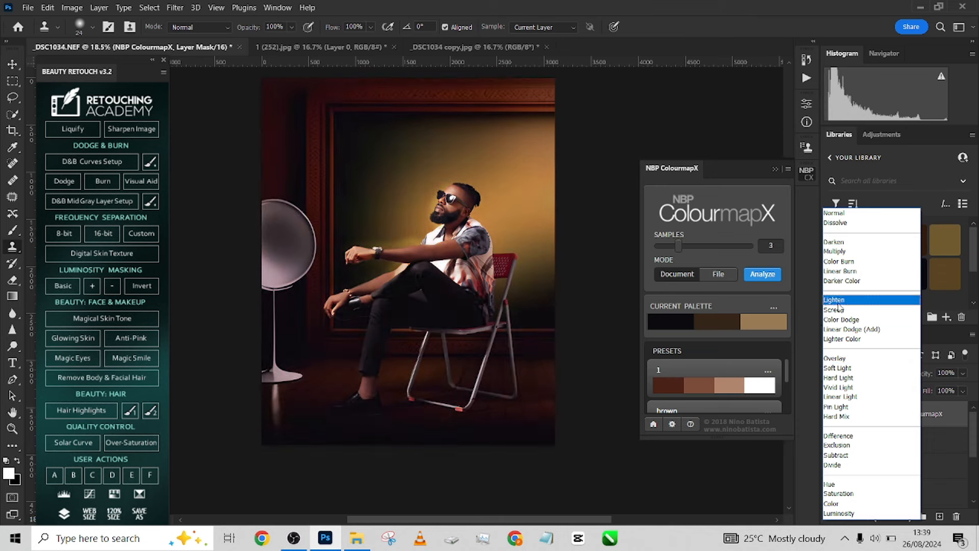
click(839, 319)
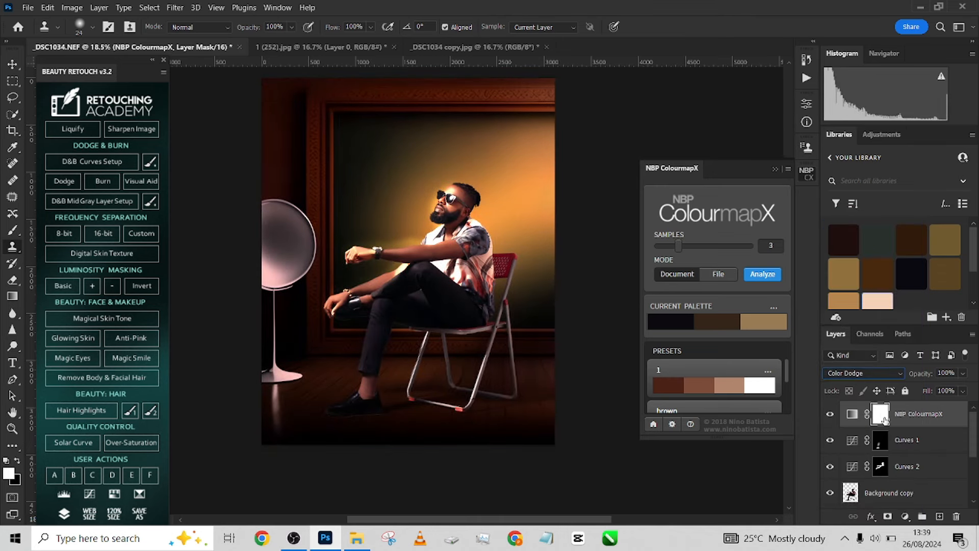
Add a Curves adjustment layer above NBP ColourmapX and move its black point to input 14, output 0
click(905, 516)
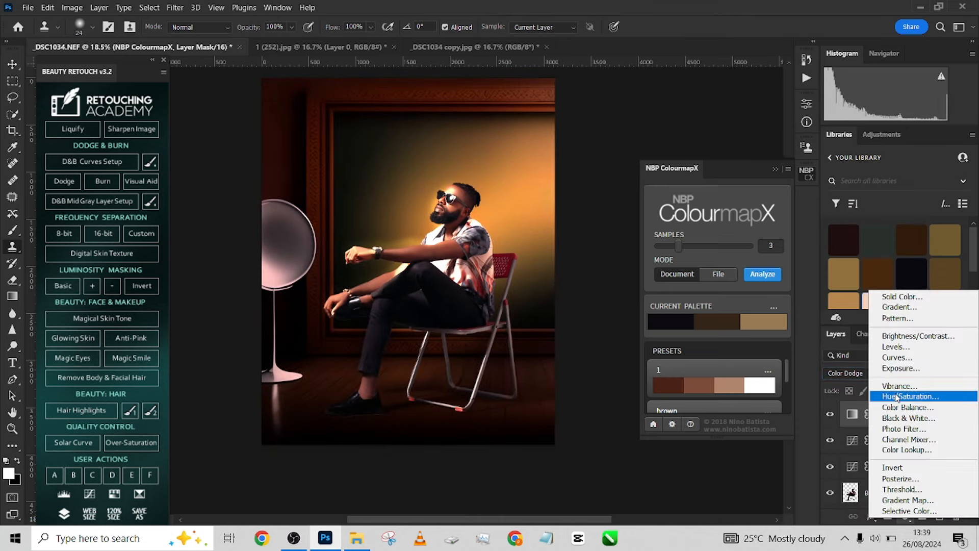
click(902, 365)
drag(683, 271, 687, 271)
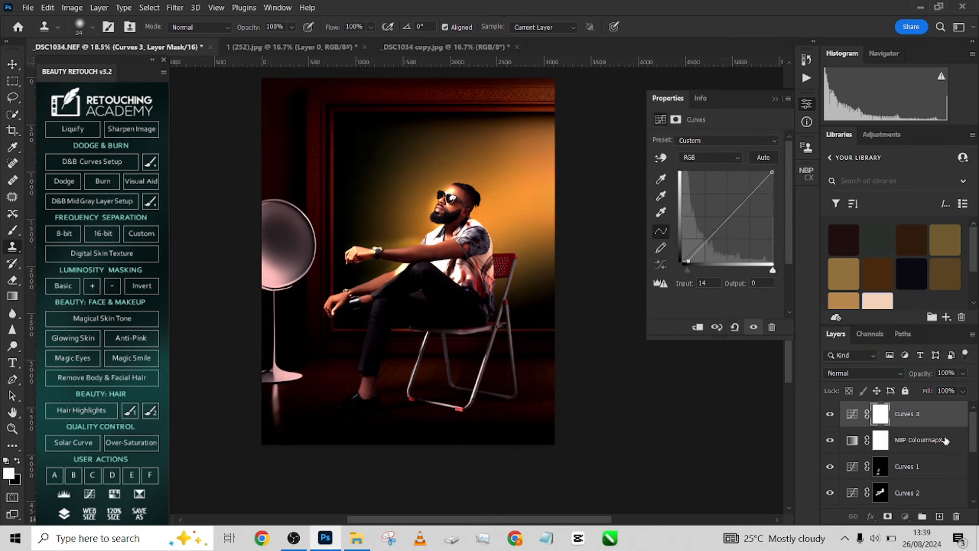
Set the NBP ColourmapX layer's opacity to 42% and preview the image with the layer hidden and shown
click(943, 439)
click(961, 374)
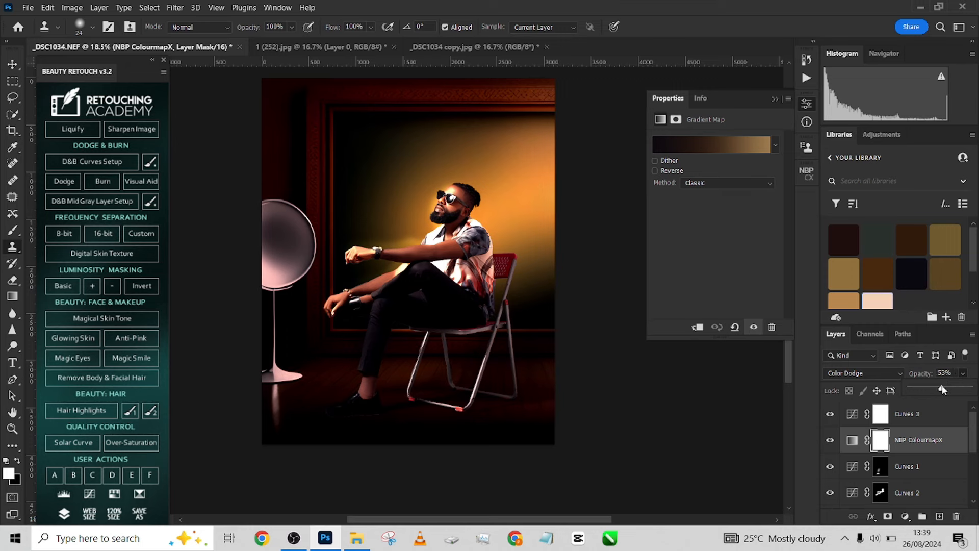
drag(942, 389, 937, 391)
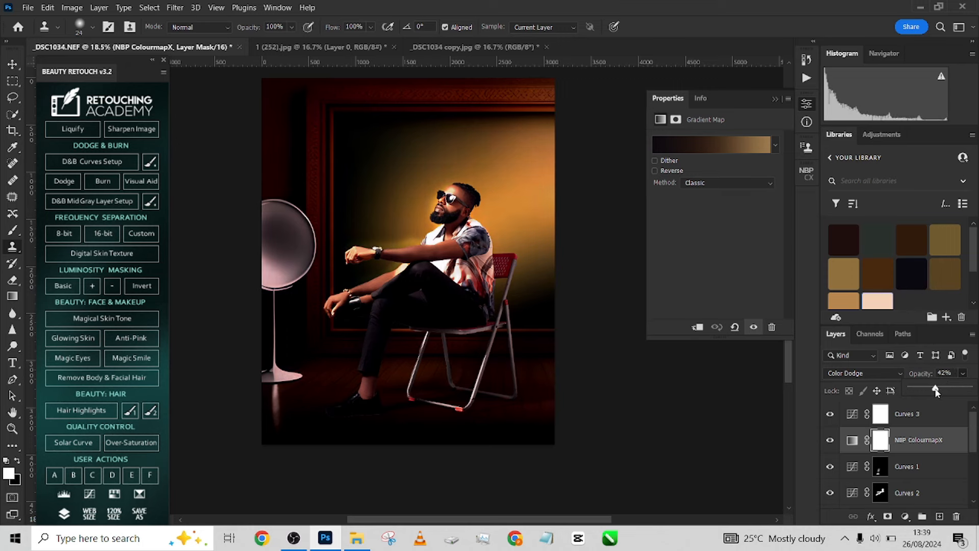
click(831, 441)
click(831, 441)
Check the NBP ColourmapX layer's effect on the man up close, and set the layer's fill to 41%
scroll(464, 222, up, 5)
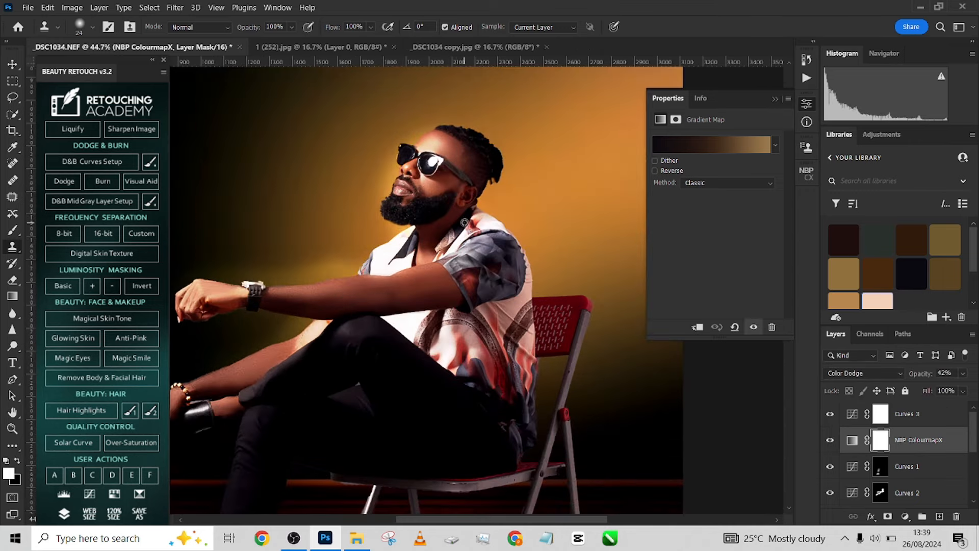
click(831, 441)
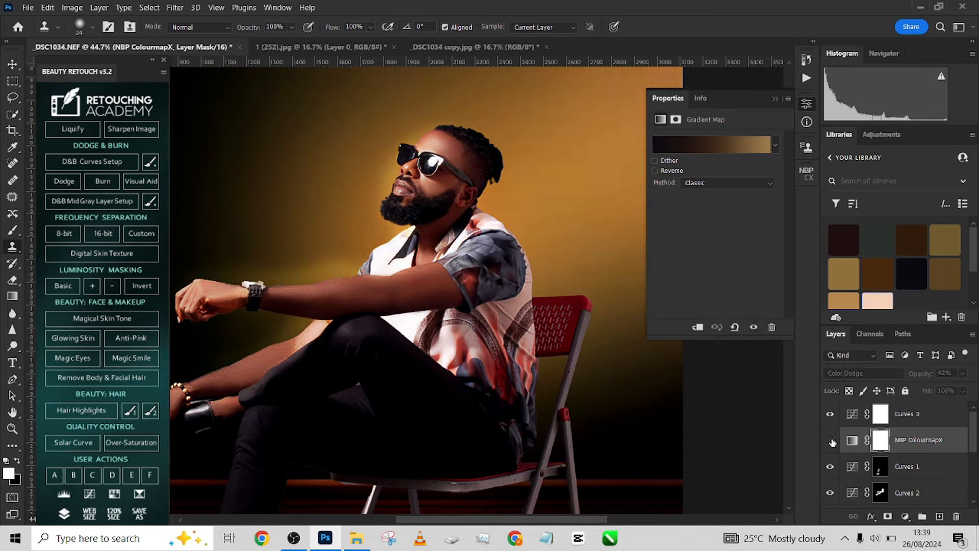
click(831, 441)
click(831, 441)
scroll(759, 427, down, 3)
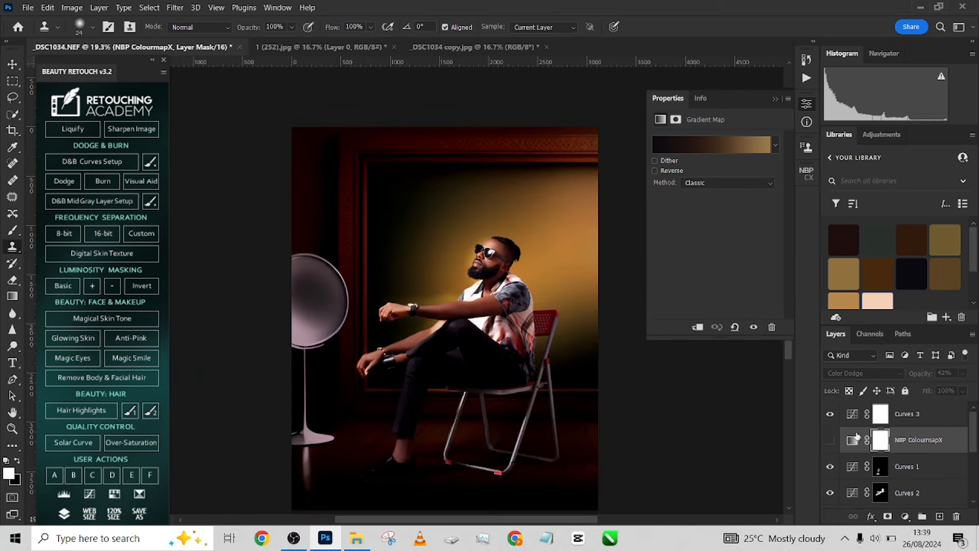
click(831, 441)
click(963, 391)
drag(968, 406, 936, 405)
Preview the image with the Curves 3 layer hidden and shown, and set that layer's fill to 47%
click(830, 414)
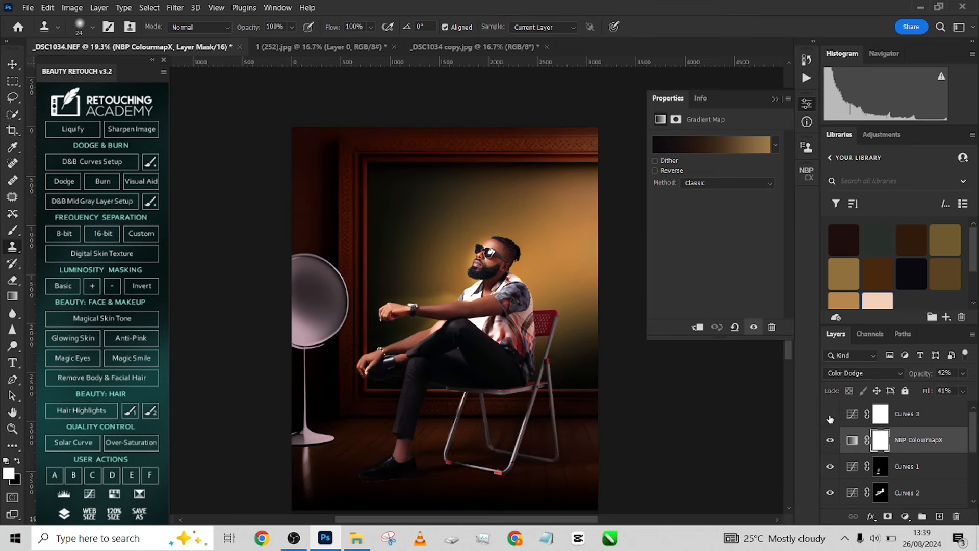
click(829, 414)
click(946, 421)
click(963, 390)
drag(968, 406, 939, 408)
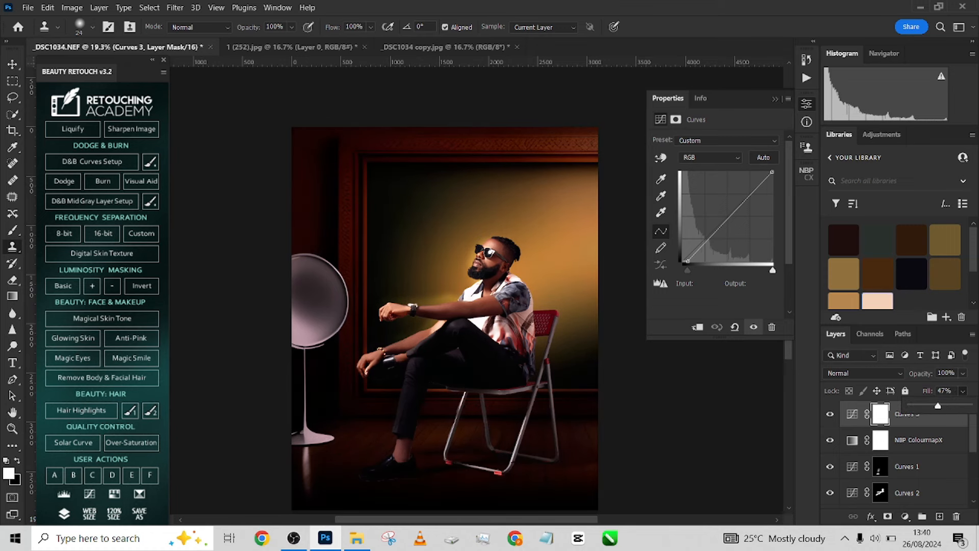
Compare the composite with _DSC1034 copy.jpg, and examine it with the NBP ColourmapX layer hidden and shown
scroll(445, 286, down, 3)
click(397, 47)
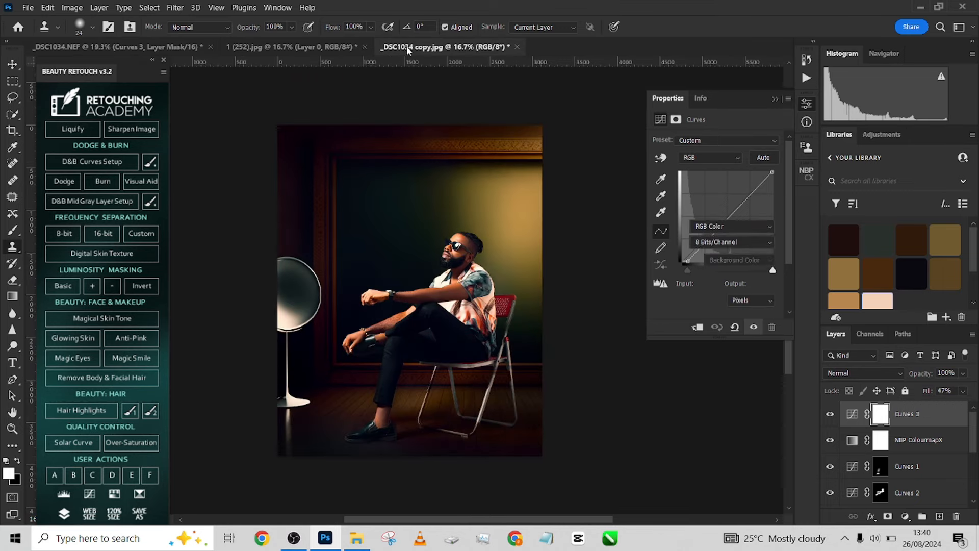
click(99, 46)
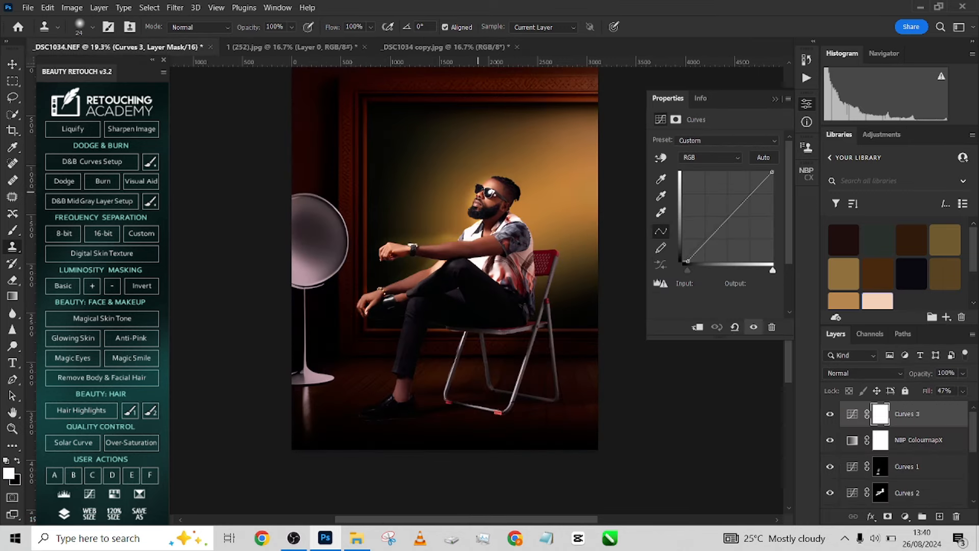
scroll(959, 423, down, 1)
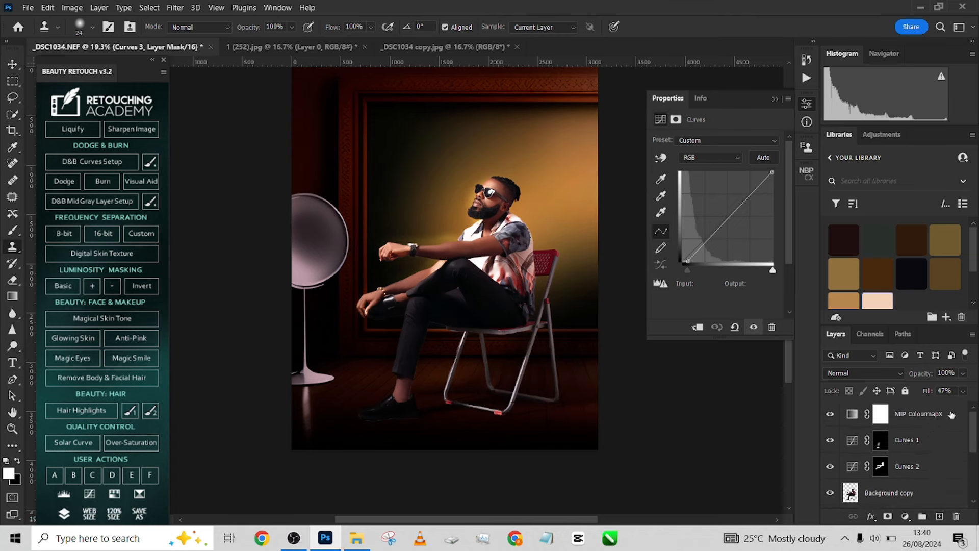
click(928, 411)
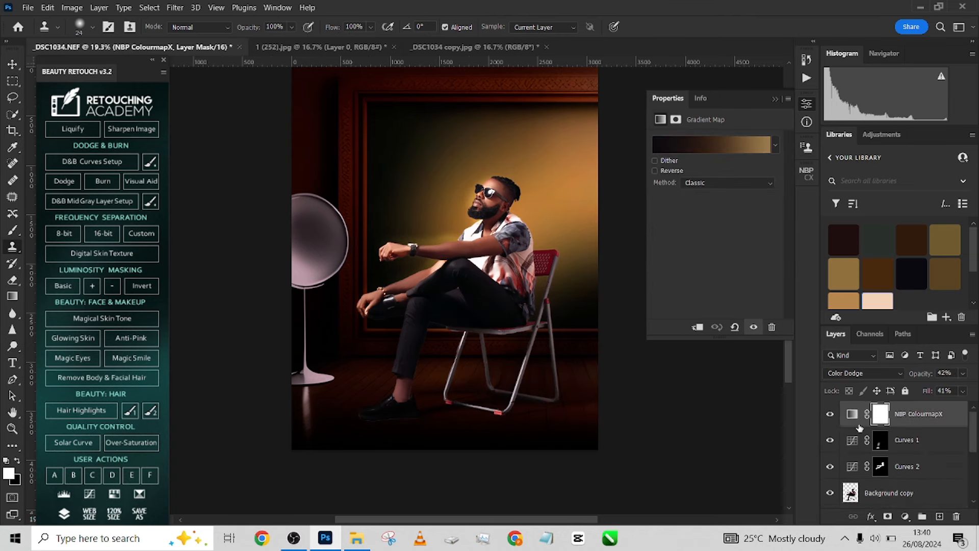
click(829, 415)
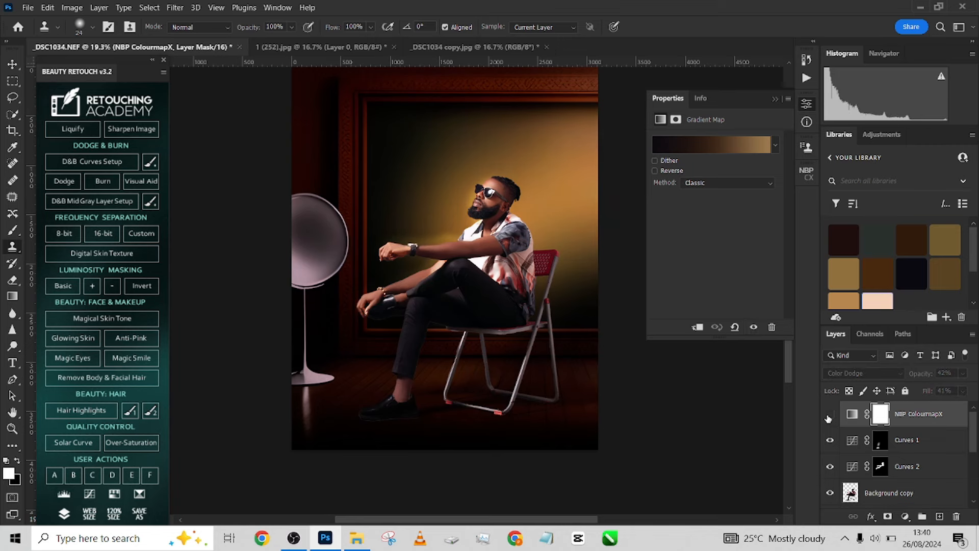
click(830, 415)
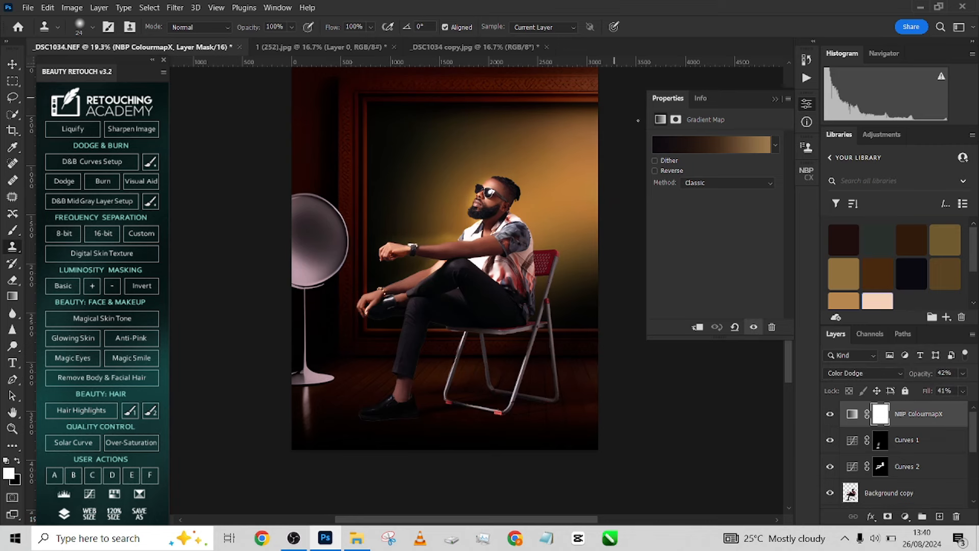
click(437, 47)
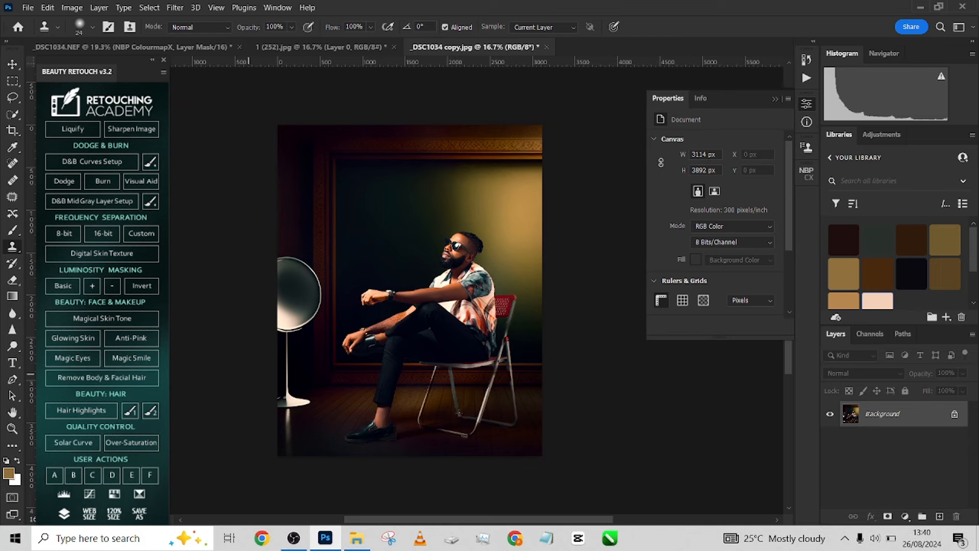
click(114, 46)
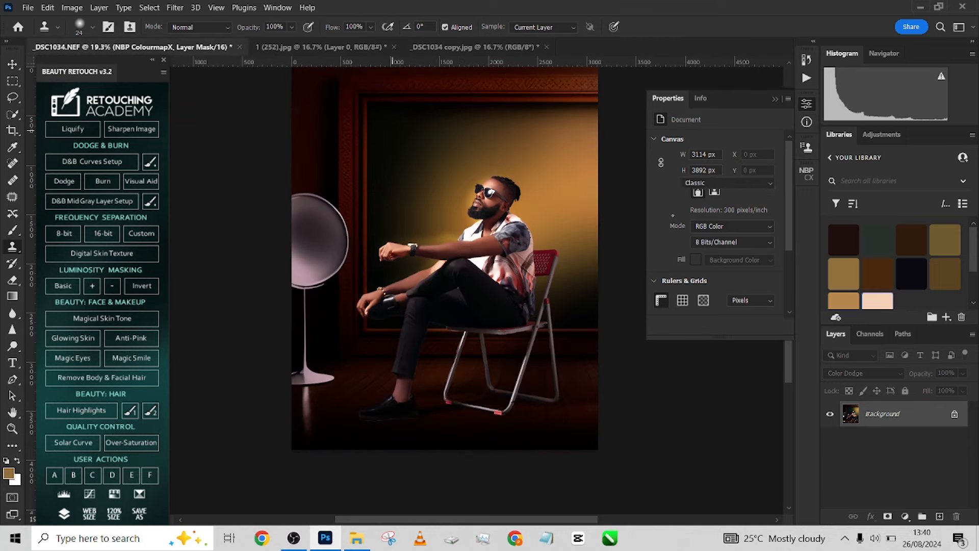
Add a Color Balance adjustment layer above NBP ColourmapX and shift its Shadows slightly toward cyan
click(906, 518)
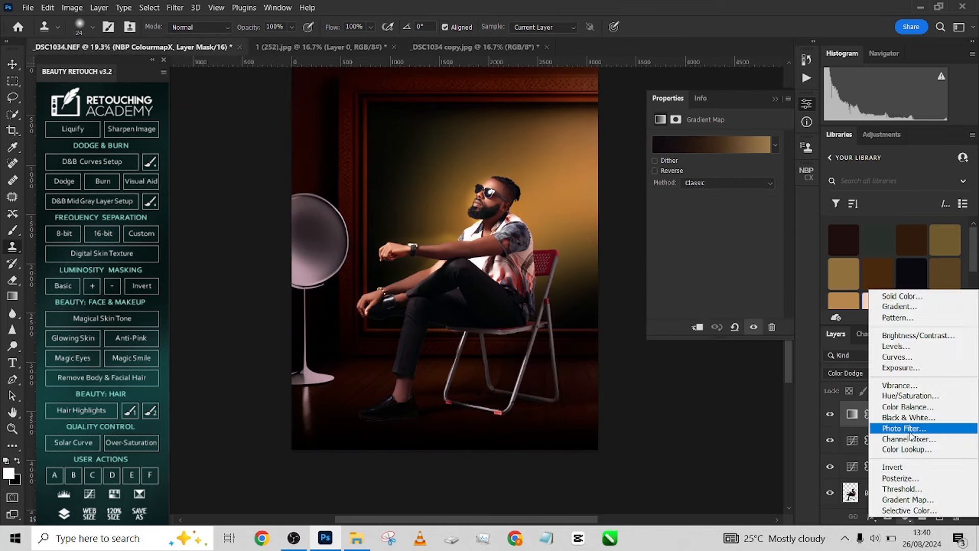
click(898, 411)
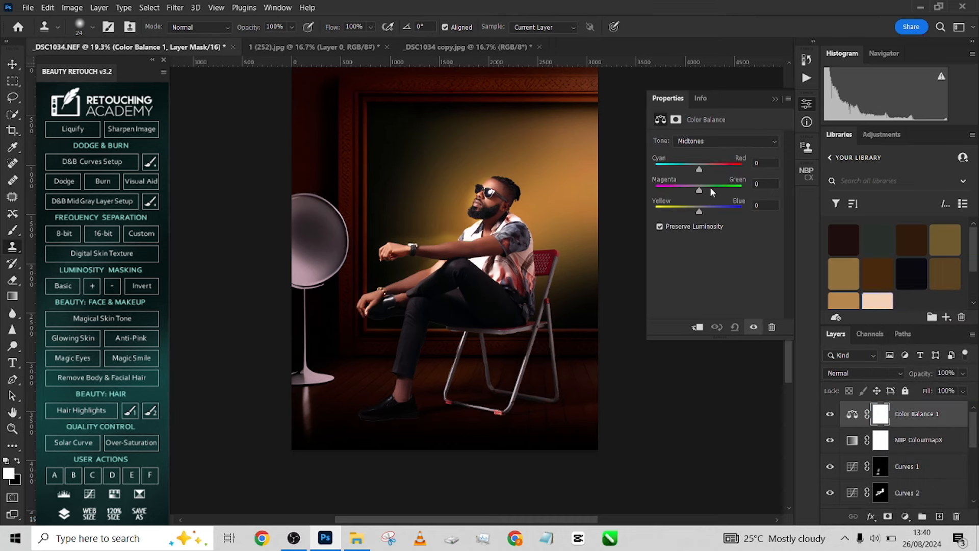
click(703, 144)
click(703, 152)
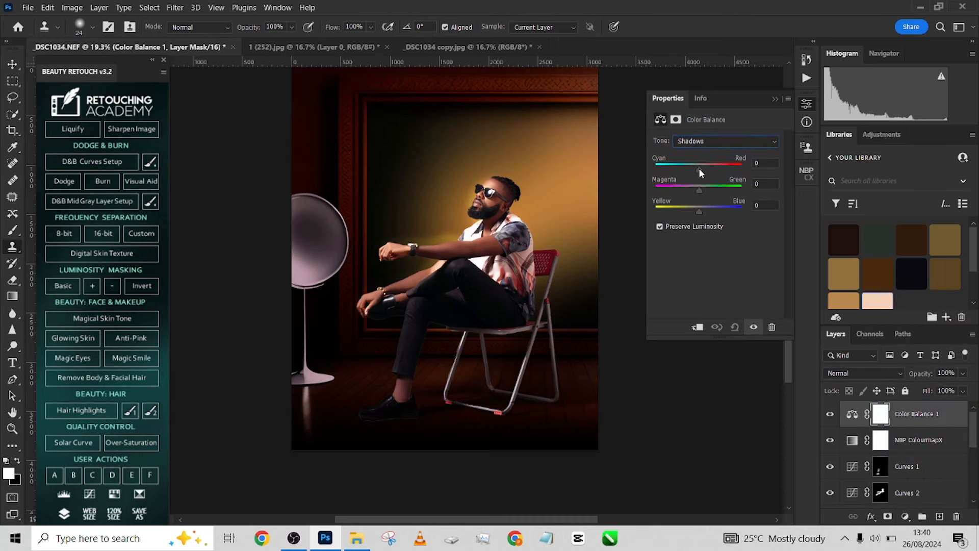
drag(699, 169, 696, 170)
Compare the composite with _DSC1034 copy.jpg, and set the Color Balance 1 Highlights to -20 on the Yellow–Blue scale
click(464, 45)
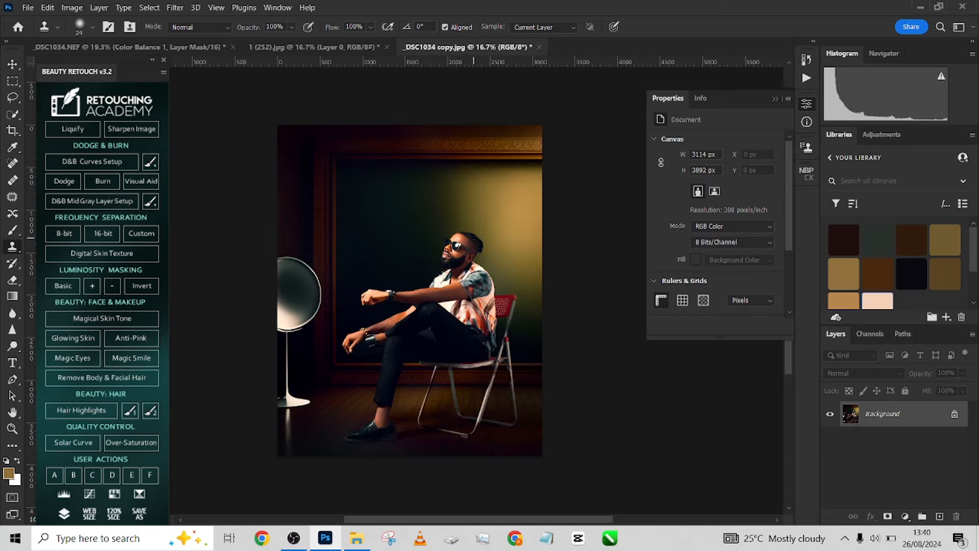
click(136, 49)
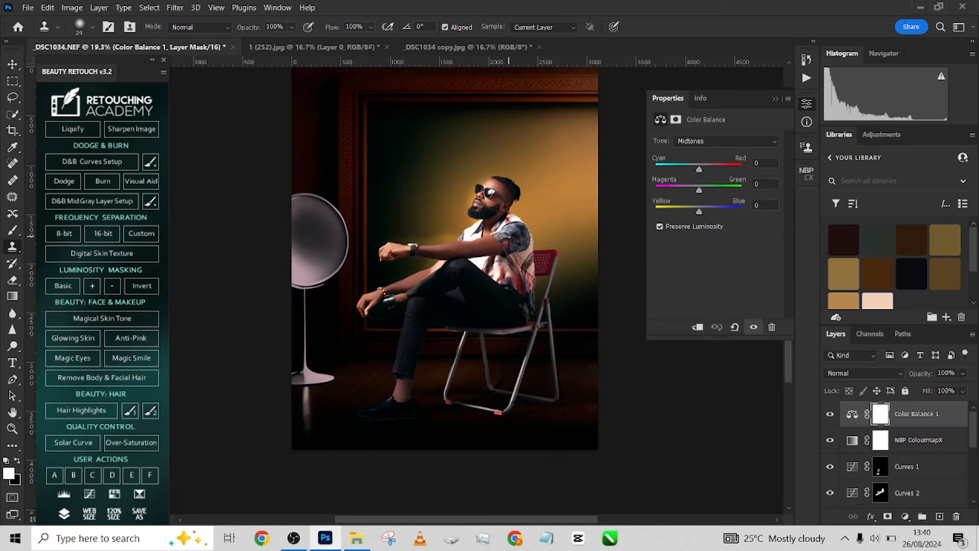
click(705, 143)
click(692, 169)
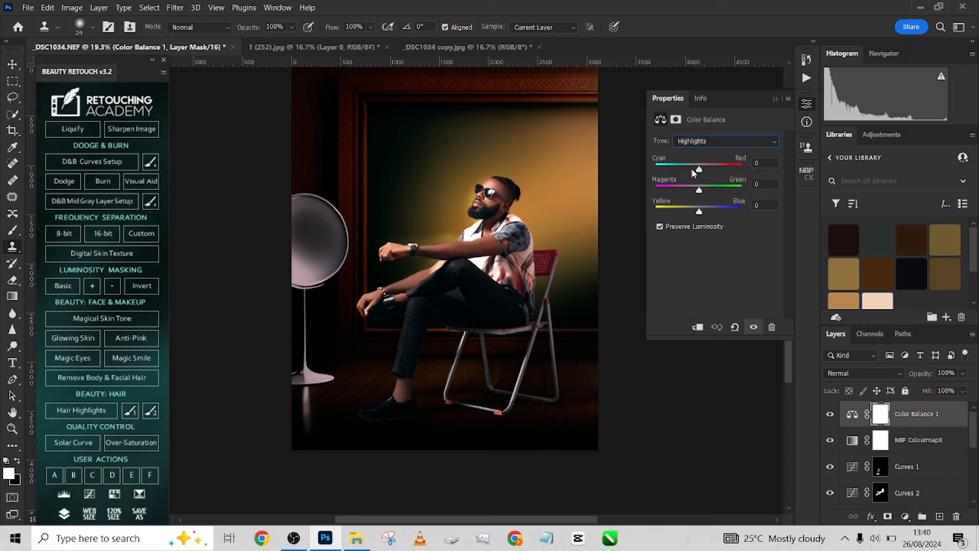
drag(699, 212, 692, 217)
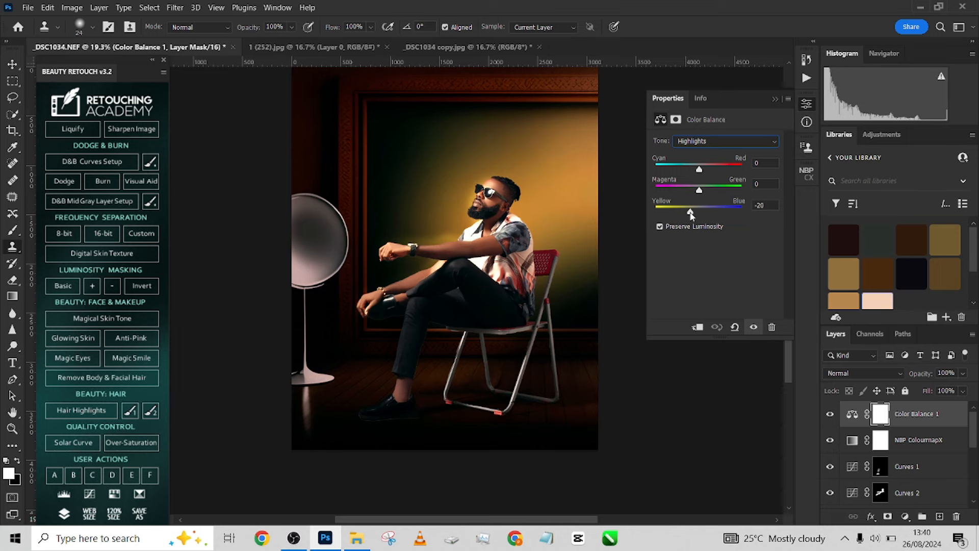
Compare with the reference image again, set the Color Balance 1 Midtones to +4 on the Cyan–Red scale, and check the man up close
click(433, 48)
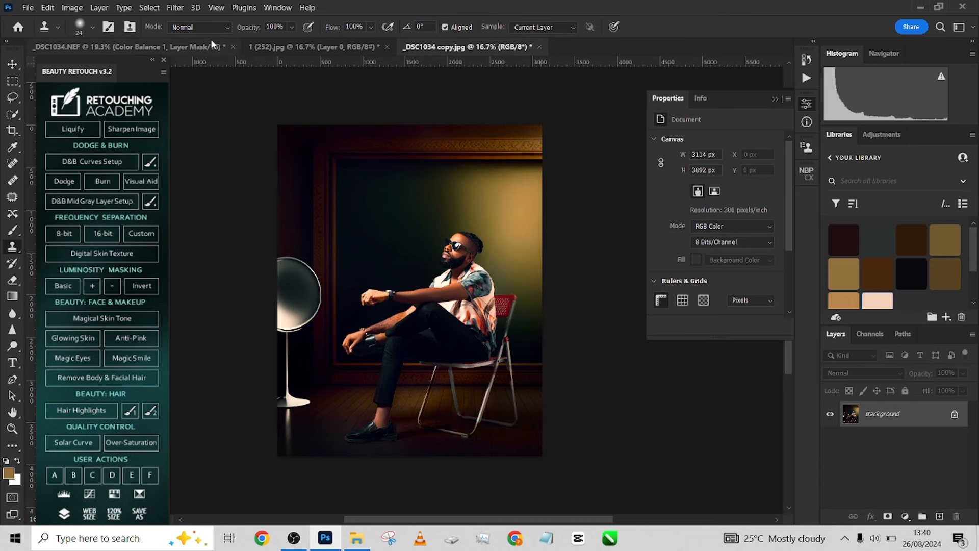
click(128, 47)
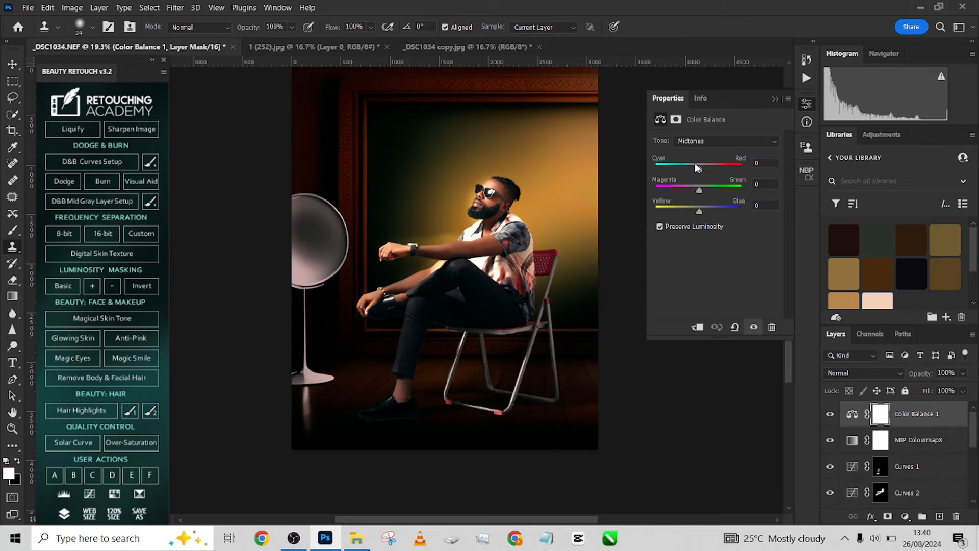
drag(696, 165, 695, 166)
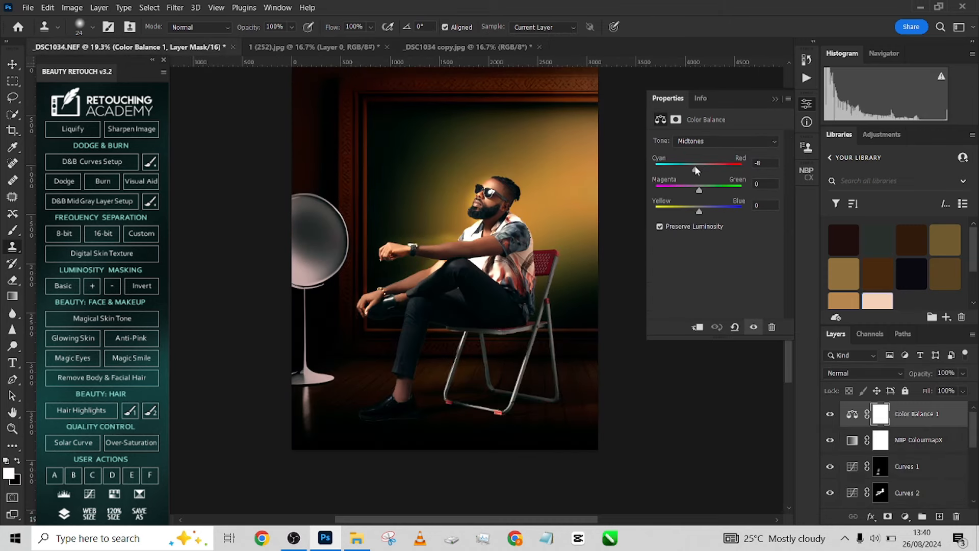
click(708, 140)
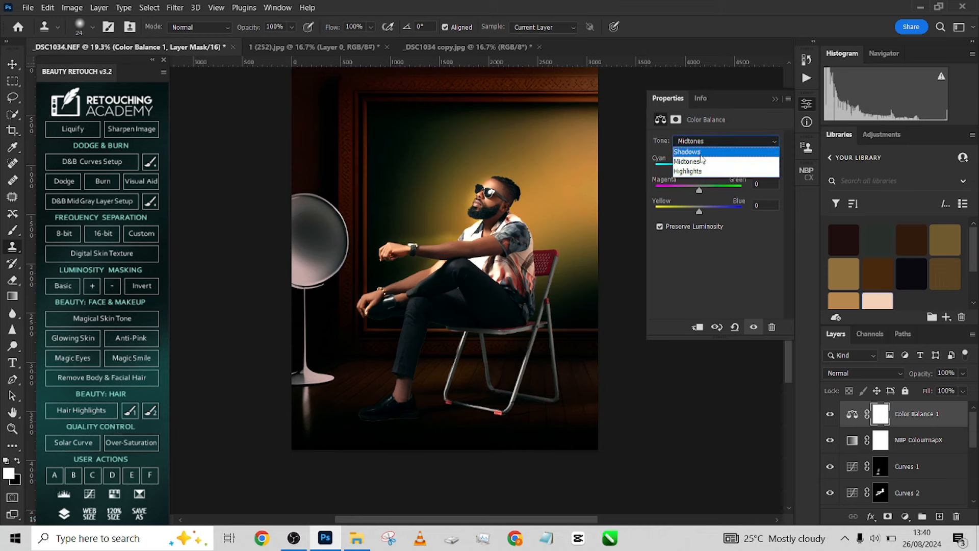
click(701, 161)
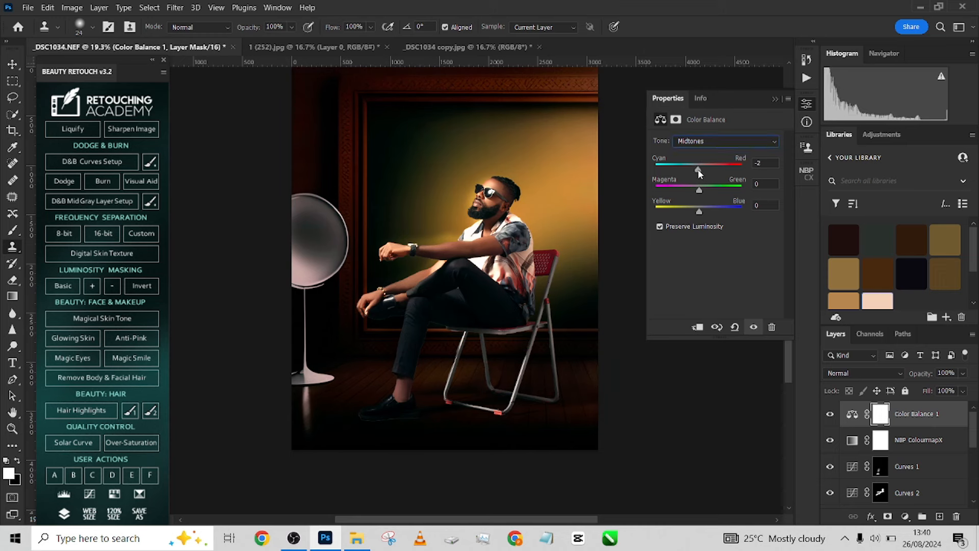
click(701, 170)
drag(702, 174, 701, 174)
scroll(480, 215, up, 5)
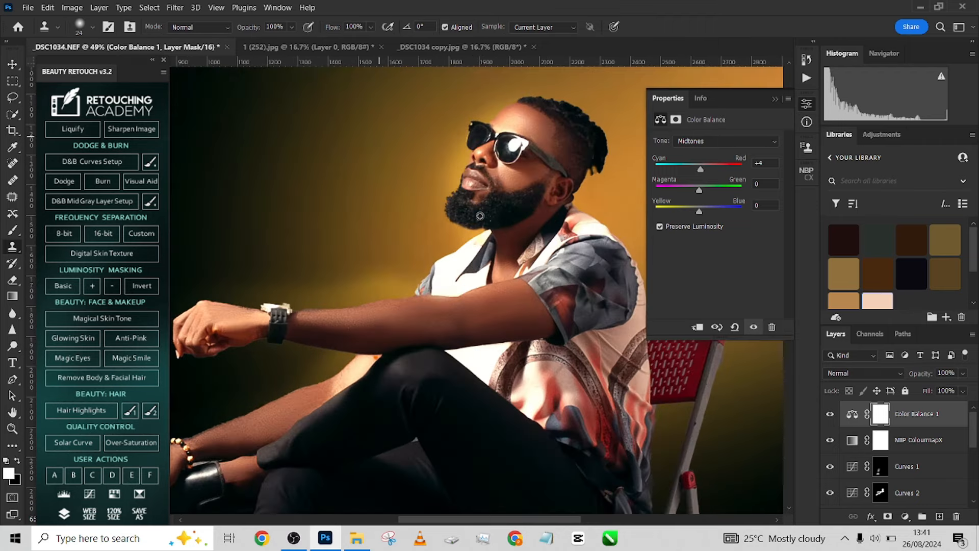
scroll(480, 216, down, 5)
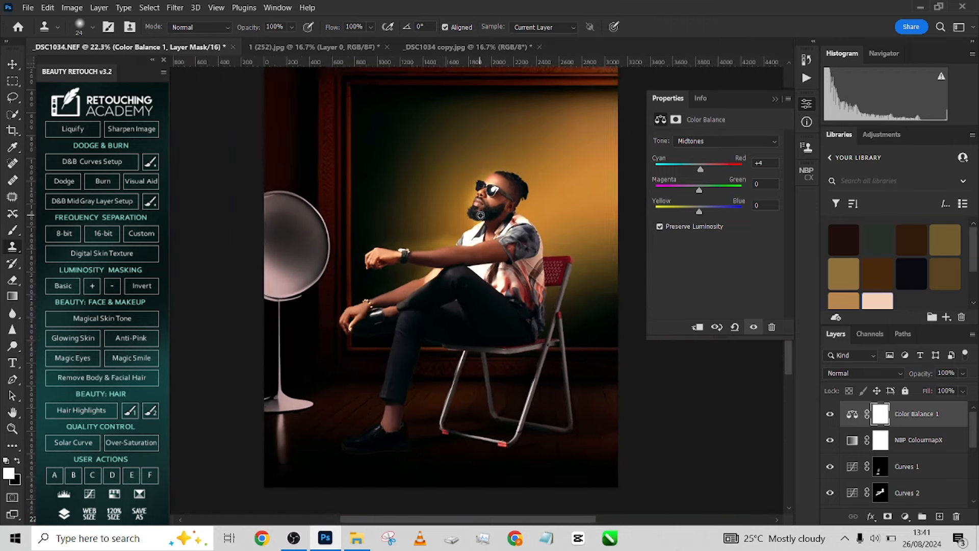
scroll(505, 243, down, 1)
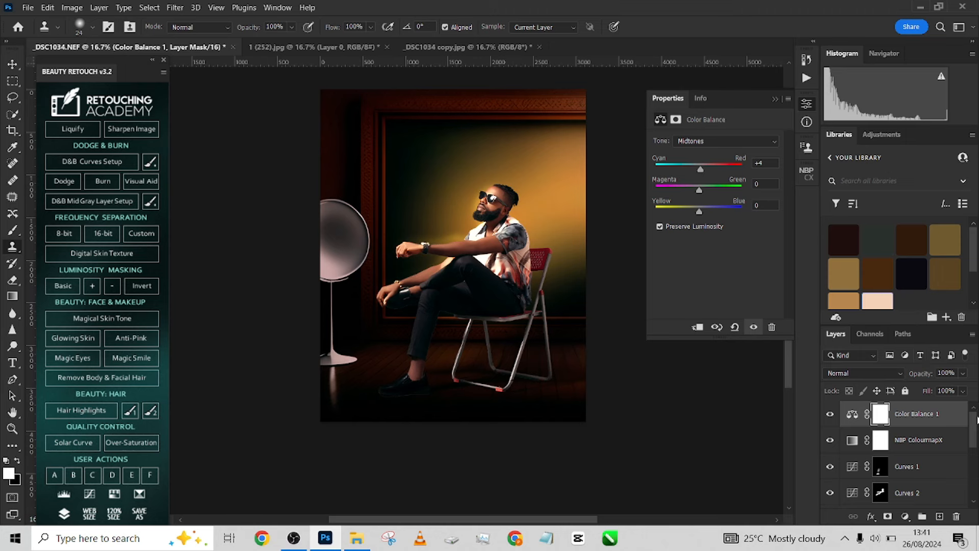
Hide the NBP ColourmapX layer and examine the image with the Curves 1 and Curves 2 layers hidden and shown
scroll(975, 432, down, 1)
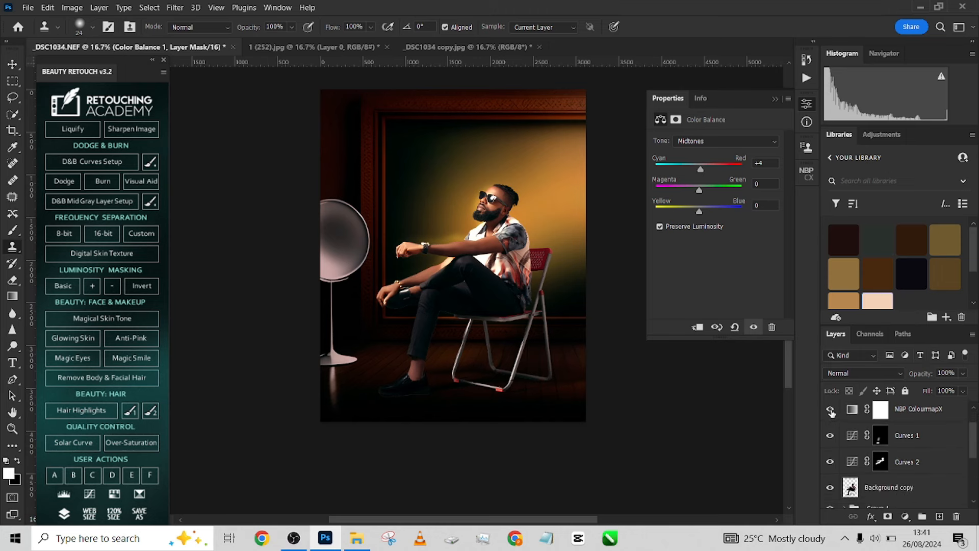
click(830, 409)
click(829, 436)
click(829, 436)
click(830, 461)
click(832, 463)
click(831, 463)
click(831, 463)
Set the Curves 2 layer's fill to 71% and check the effect on the man's skin up close
click(881, 462)
key(b)
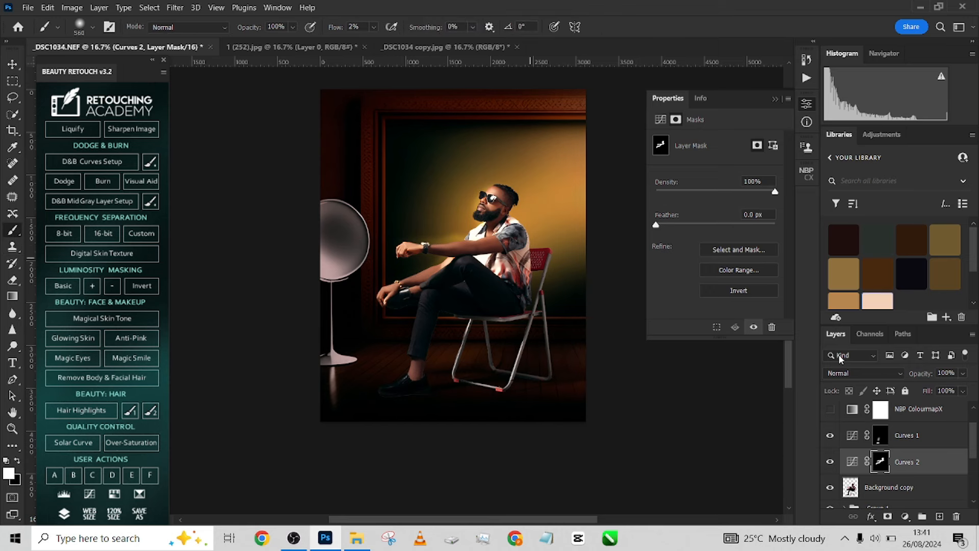
click(963, 390)
drag(951, 408, 953, 407)
scroll(537, 257, up, 2)
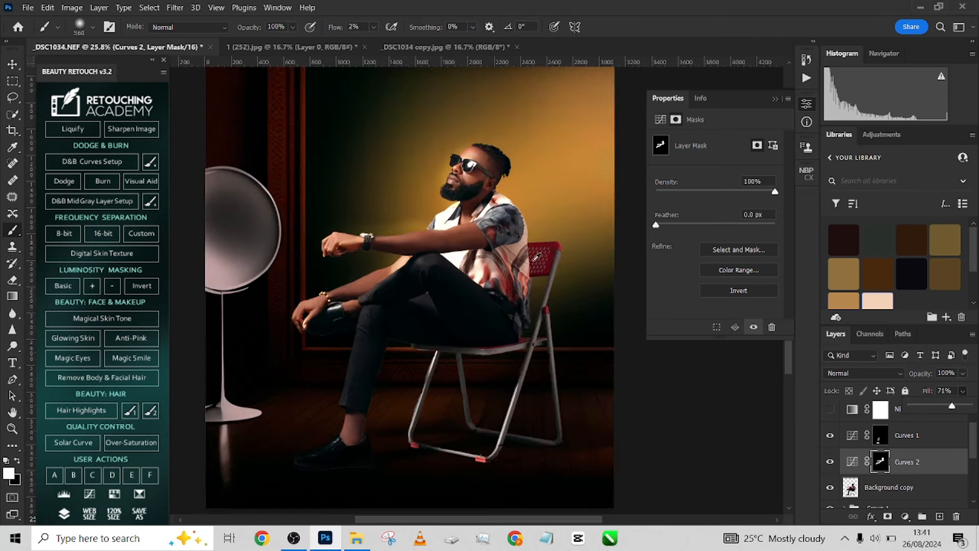
scroll(537, 258, up, 5)
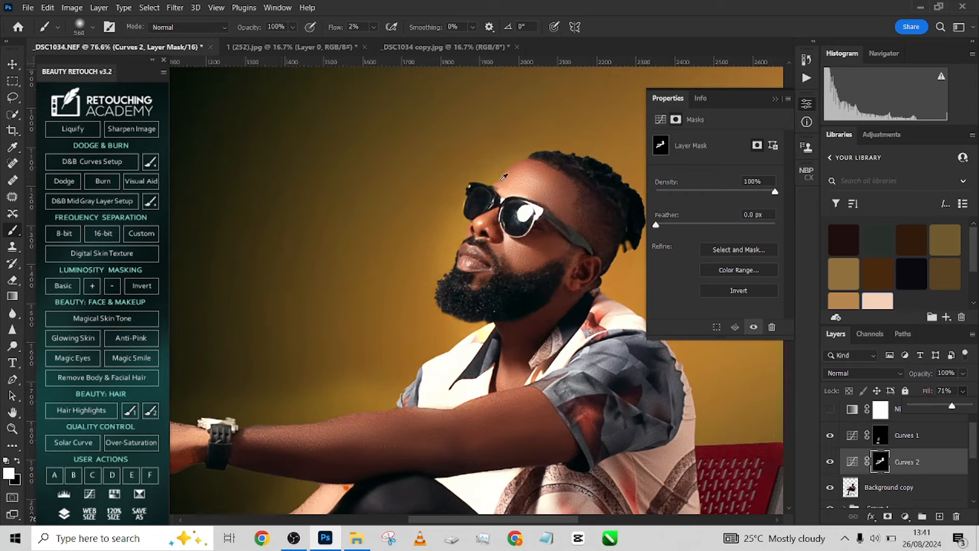
scroll(497, 215, down, 5)
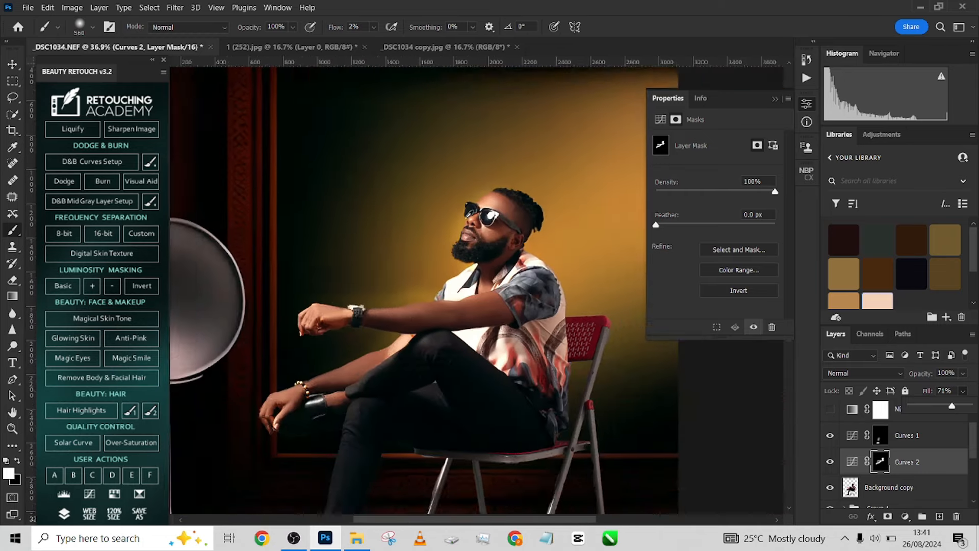
scroll(477, 220, down, 2)
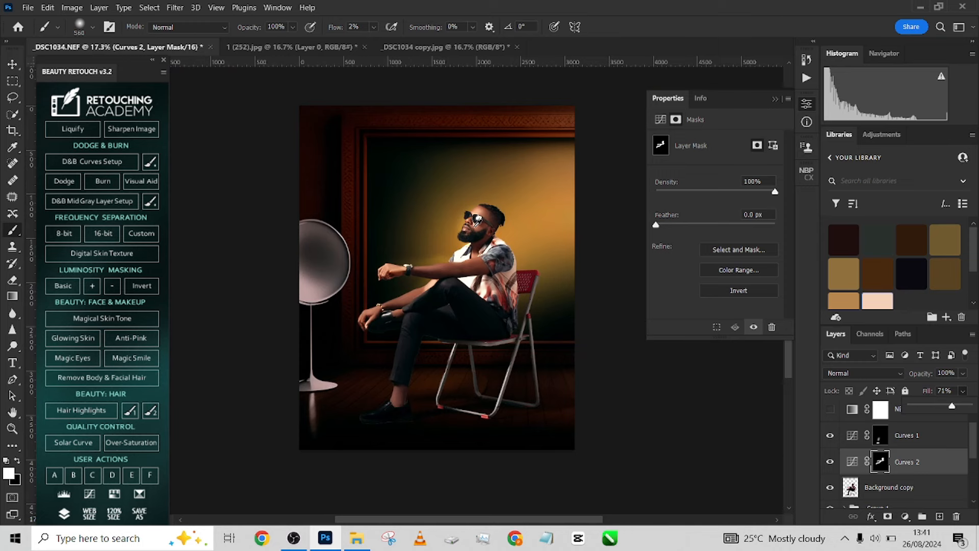
scroll(477, 219, down, 1)
scroll(890, 449, up, 1)
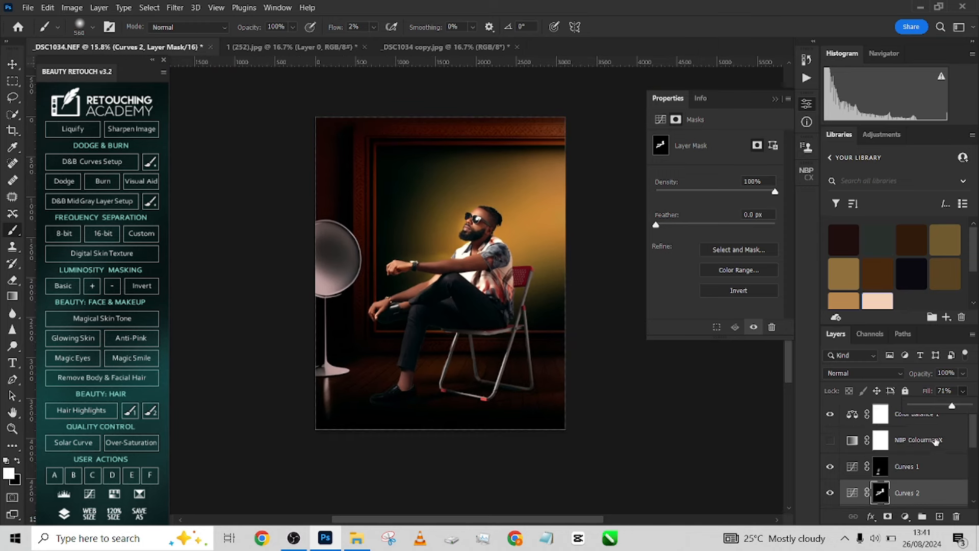
Compare the composite with _DSC1034 copy.jpg, show NBP ColourmapX again, and examine the image with Color Balance 1 and Curves 1 hidden and shown
click(953, 425)
click(492, 49)
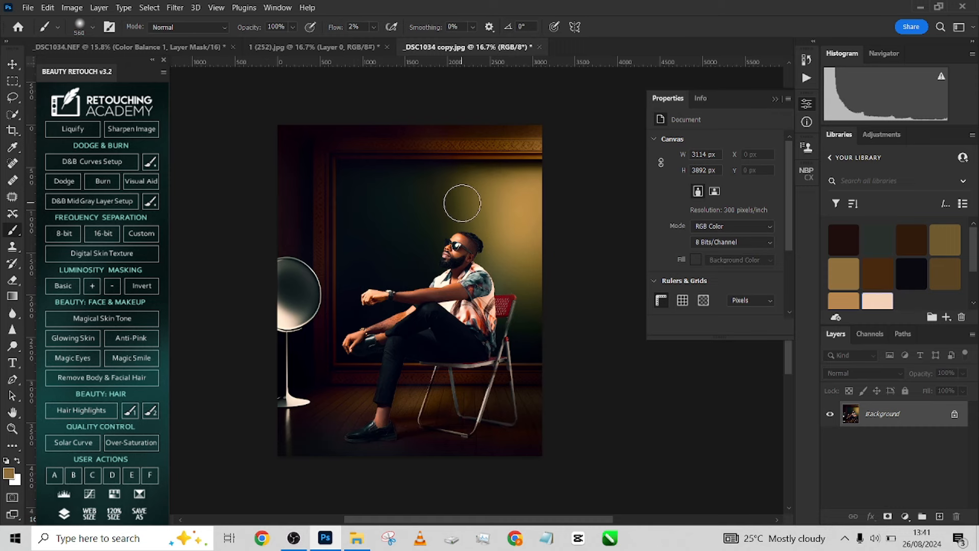
click(156, 47)
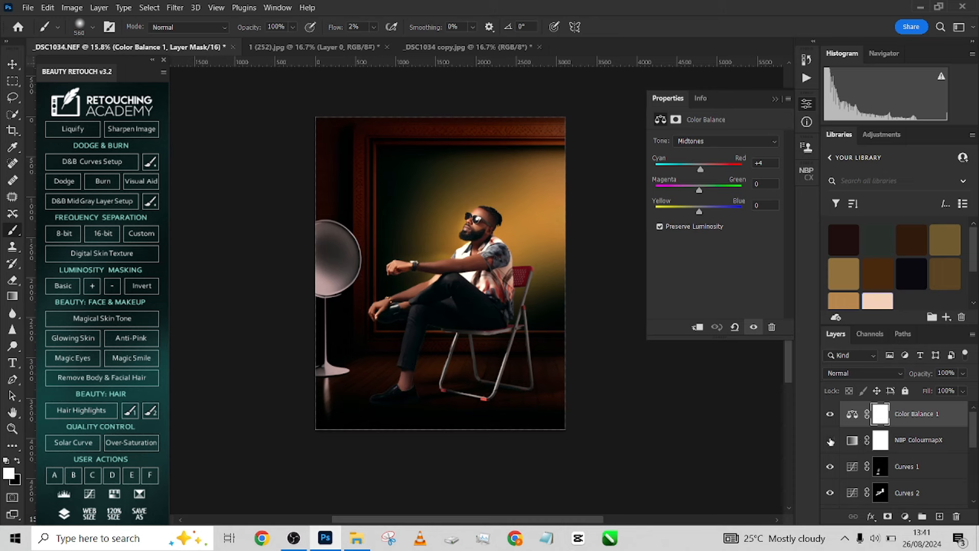
click(830, 414)
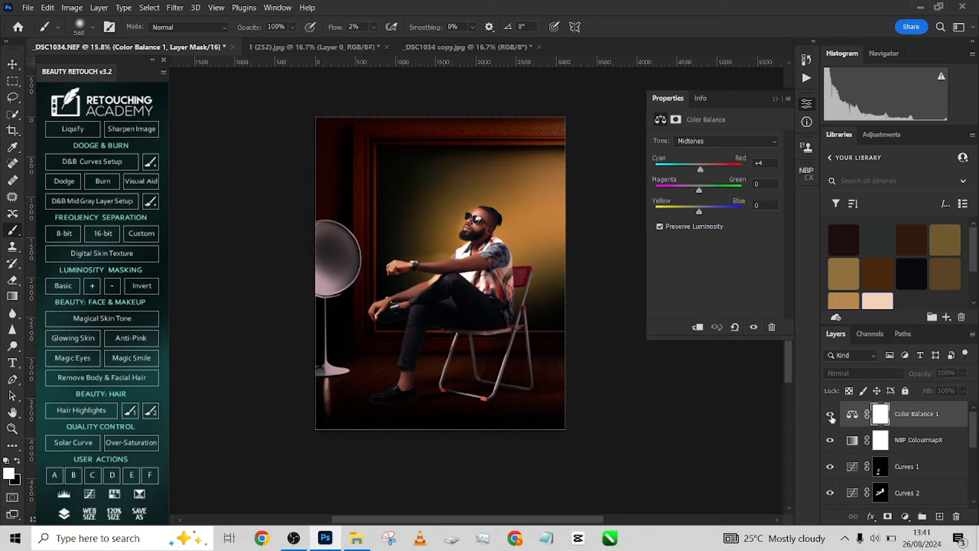
click(830, 414)
click(830, 467)
click(830, 467)
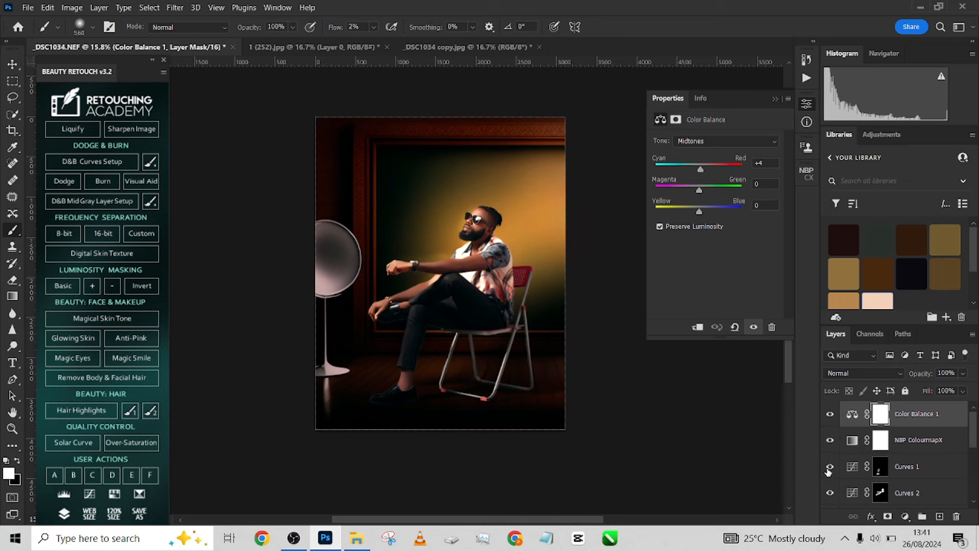
Set the Color Balance 1 layer's Shadows to -4 on the Cyan–Red scale
click(850, 418)
click(695, 143)
click(693, 149)
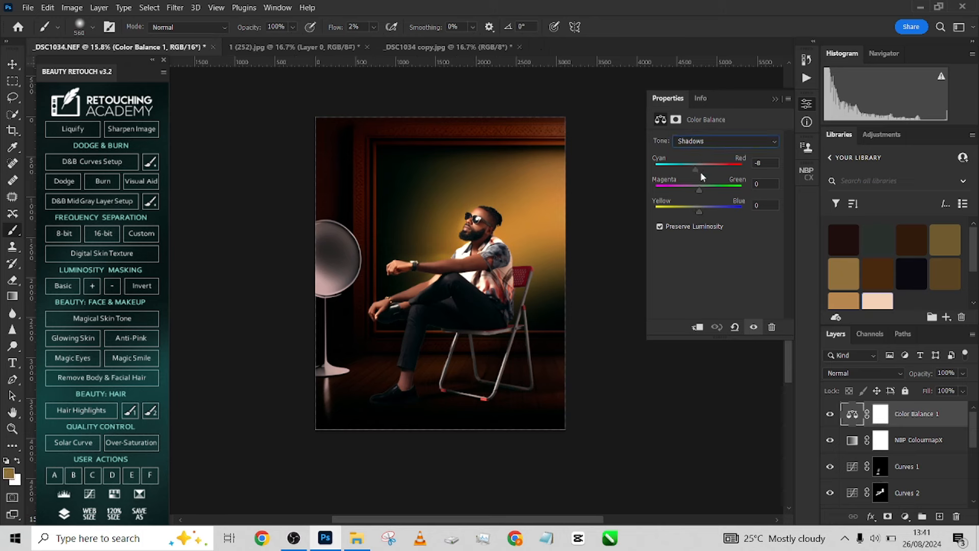
drag(695, 169, 696, 167)
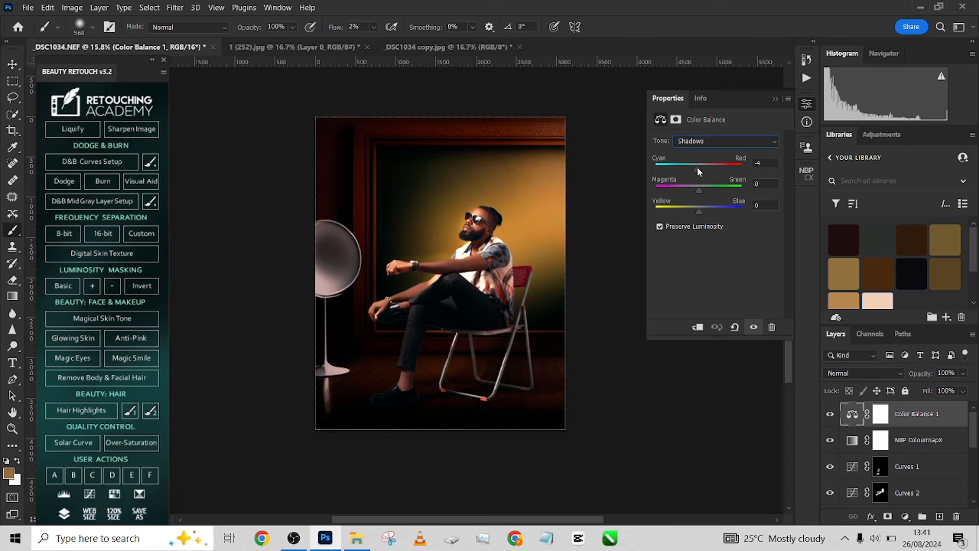
Add a Curves layer above Color Balance 1, lift its shadows from input 27 to output 36, and set the layer's fill to 39%
click(905, 516)
click(890, 360)
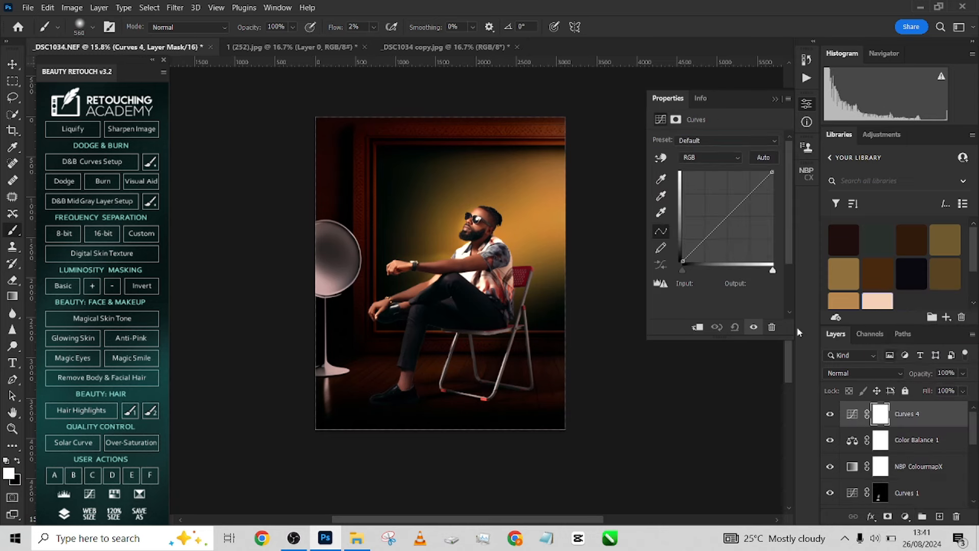
click(692, 248)
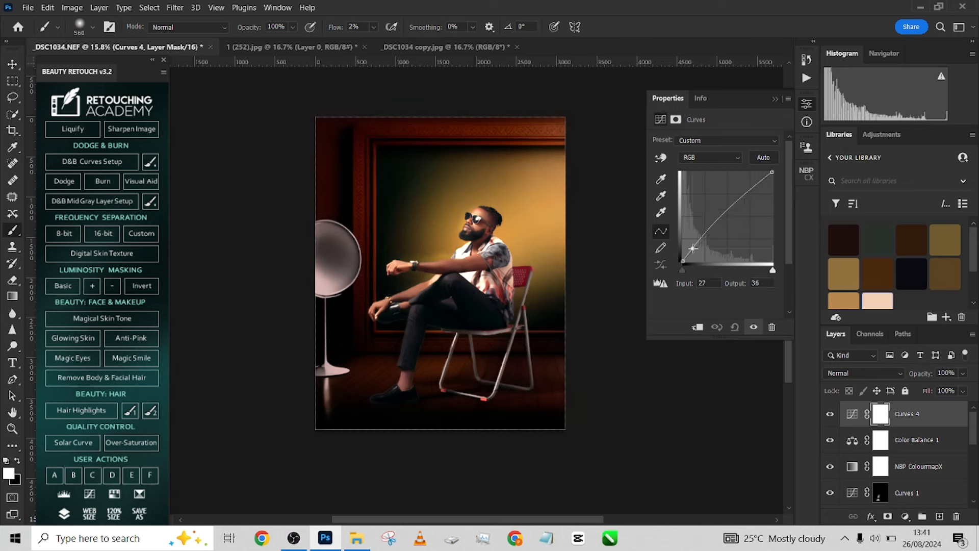
click(963, 391)
drag(944, 403, 934, 407)
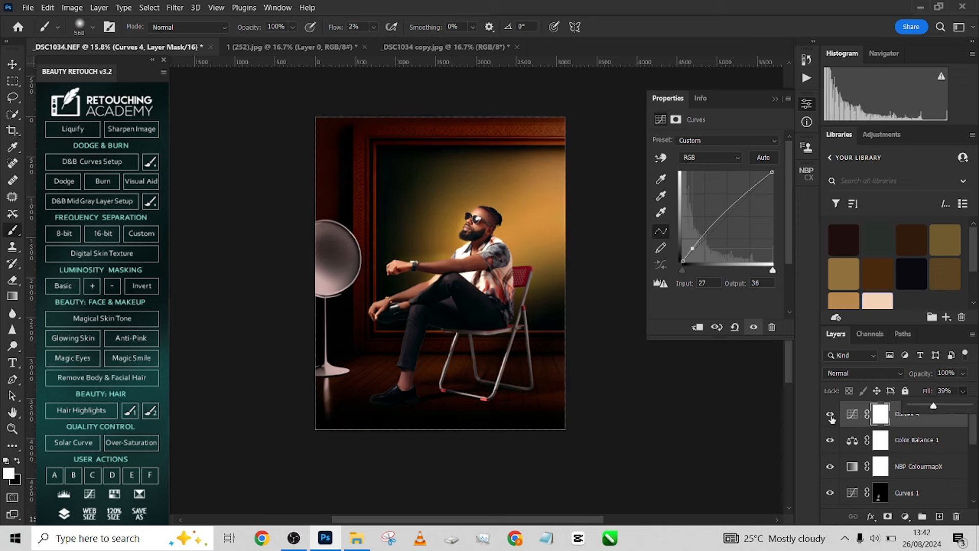
click(830, 415)
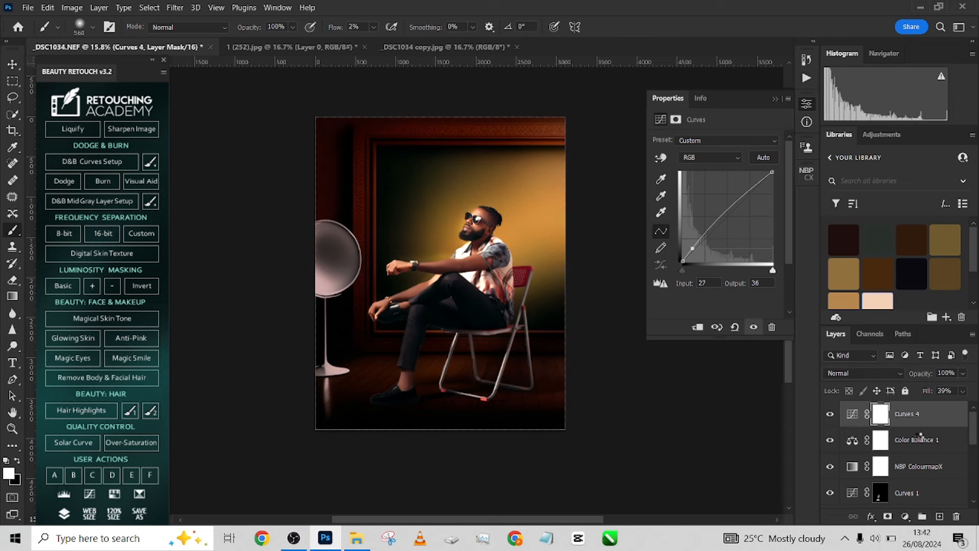
Stamp all visible layers into a new top layer and give it a slight dark vignette with the Camera Raw Filter
key(ctrl+shift+alt+e)
click(175, 7)
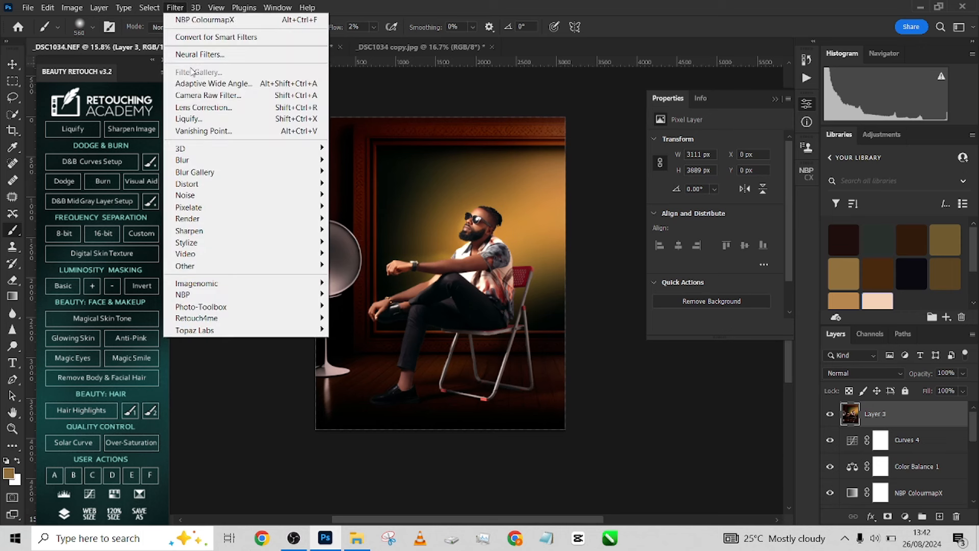
click(193, 95)
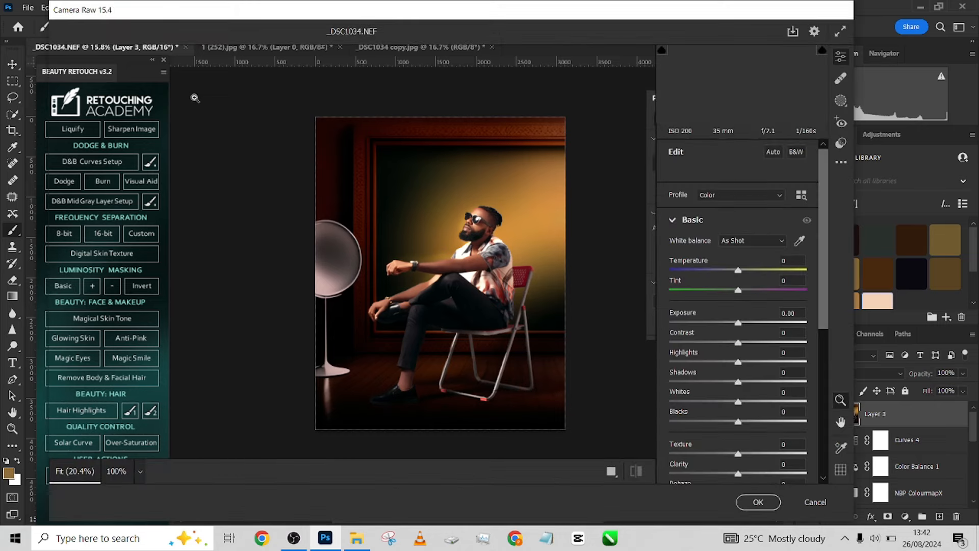
scroll(692, 381, down, 5)
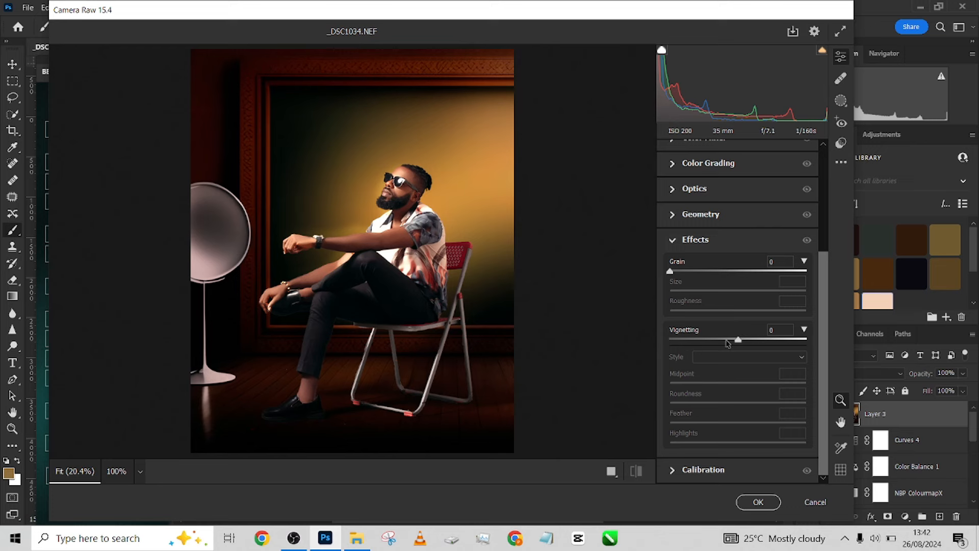
drag(738, 339, 716, 345)
In the Basic adjustments, set Highlights to -27, Shadows to +17 and Dehaze to +11
scroll(744, 265, up, 10)
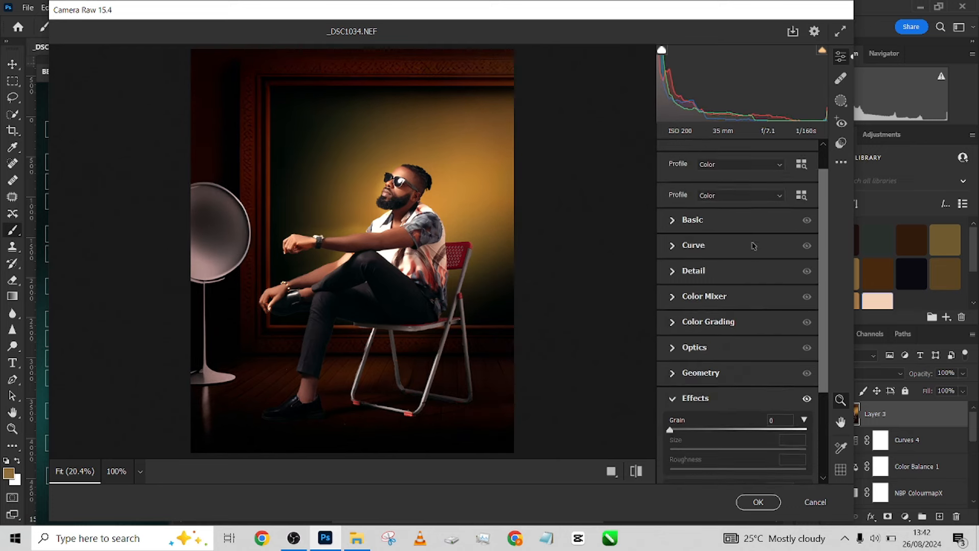
click(675, 225)
mouse_move(714, 295)
mouse_down()
mouse_move(706, 294)
mouse_move(720, 296)
mouse_up()
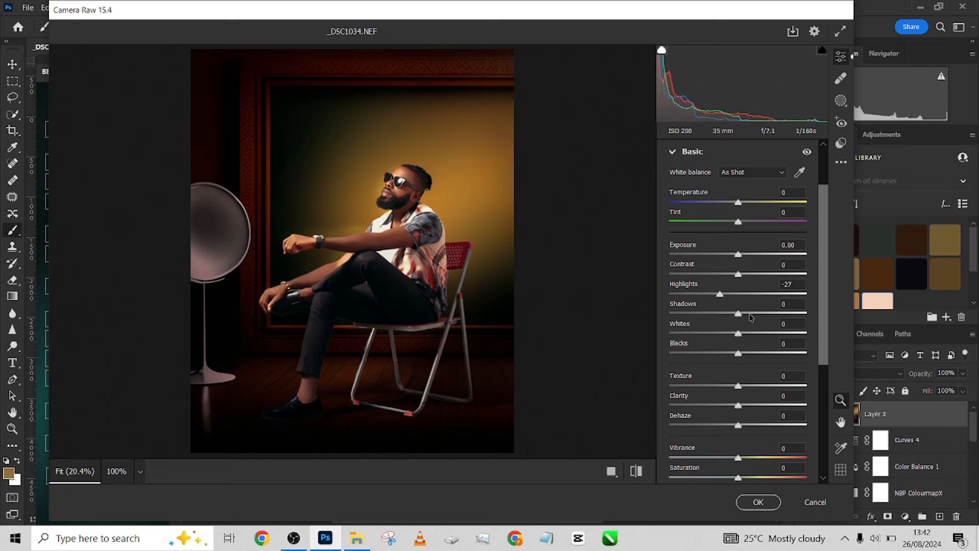
click(750, 313)
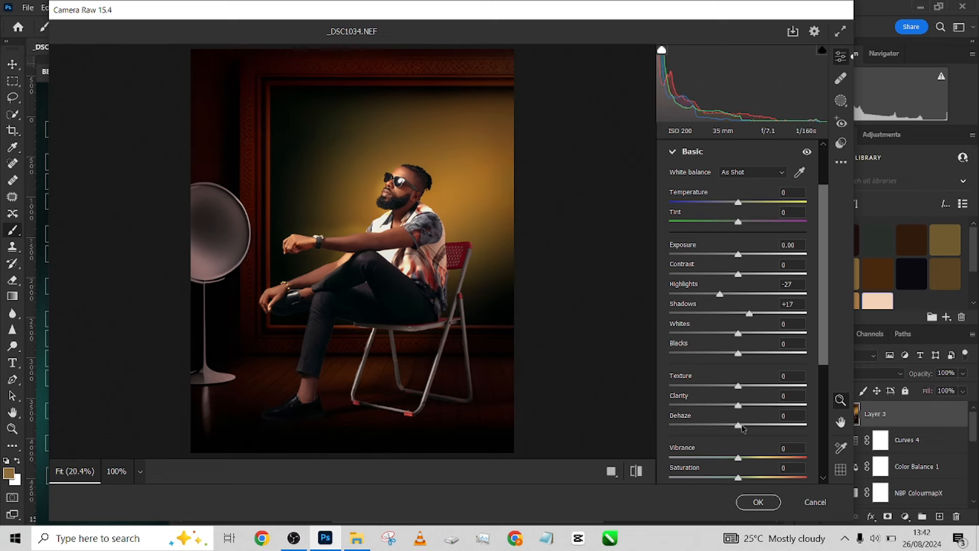
drag(741, 424, 745, 425)
scroll(713, 310, down, 4)
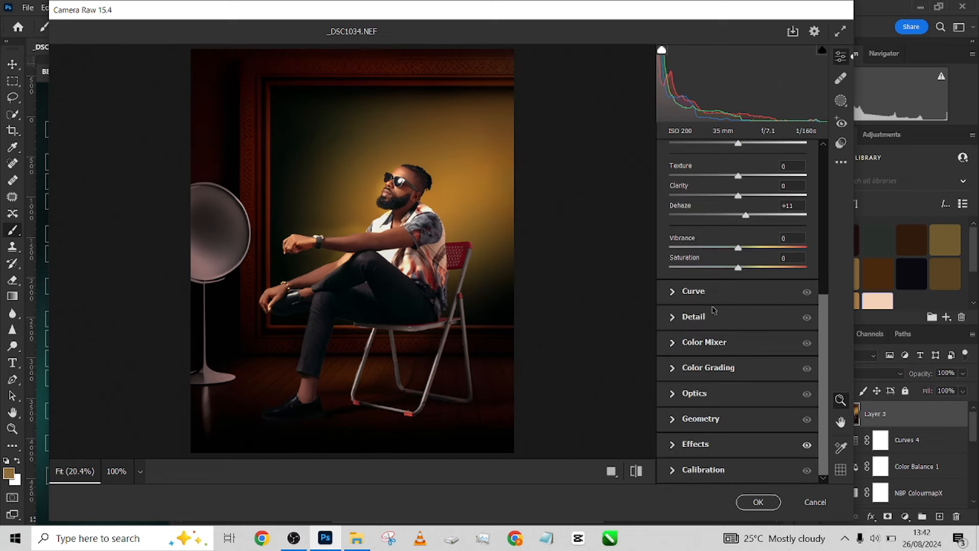
click(678, 469)
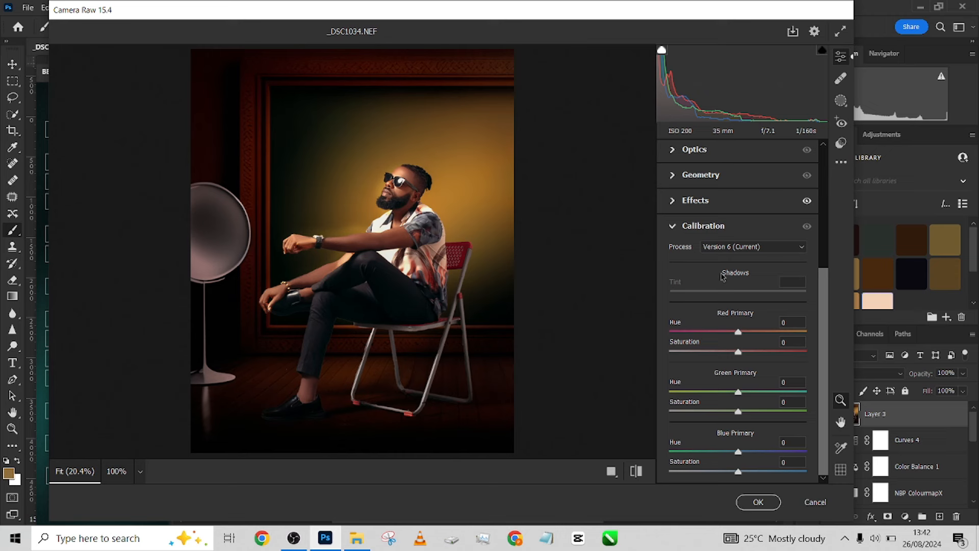
click(674, 156)
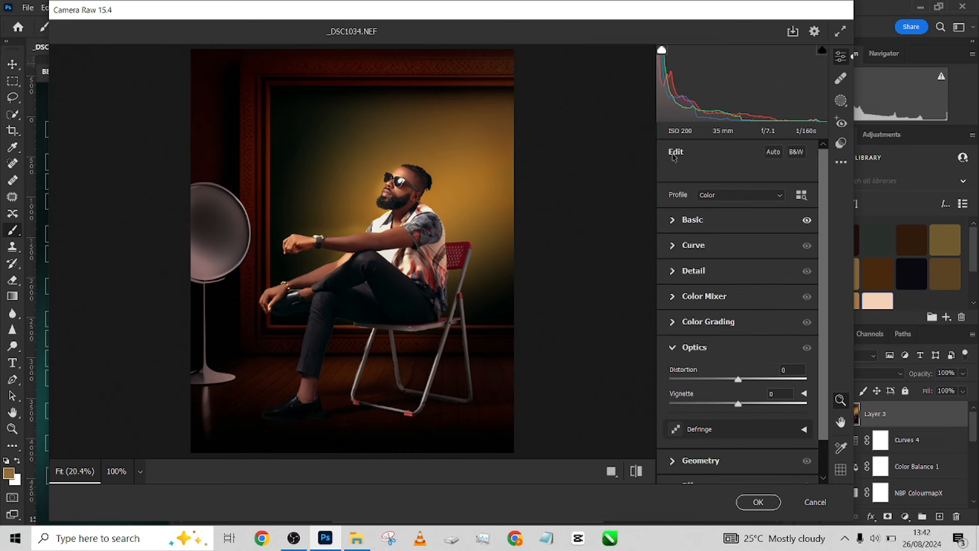
click(804, 430)
click(694, 347)
scroll(686, 270, down, 5)
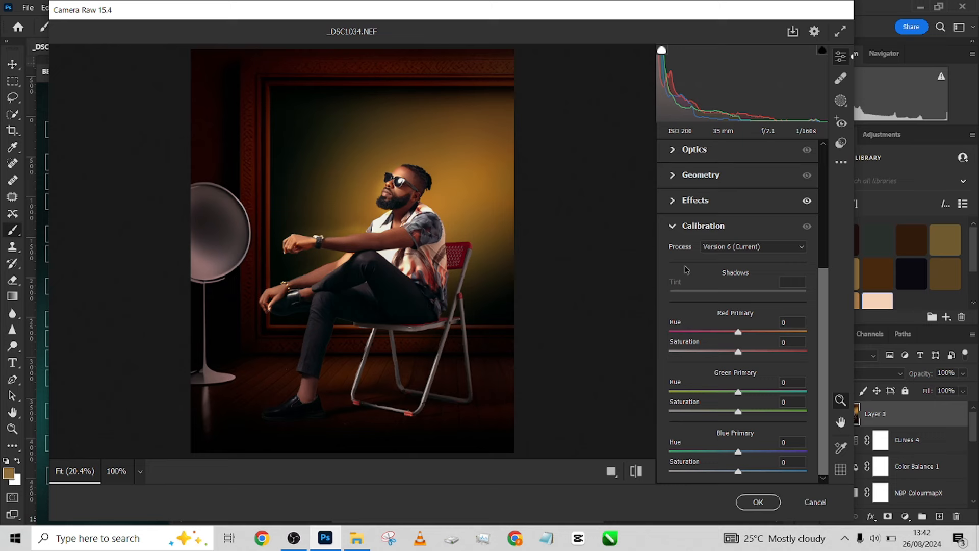
Add film grain to the image with amount 33, Size 27 and Roughness 35, checking it on the face and arm
click(672, 201)
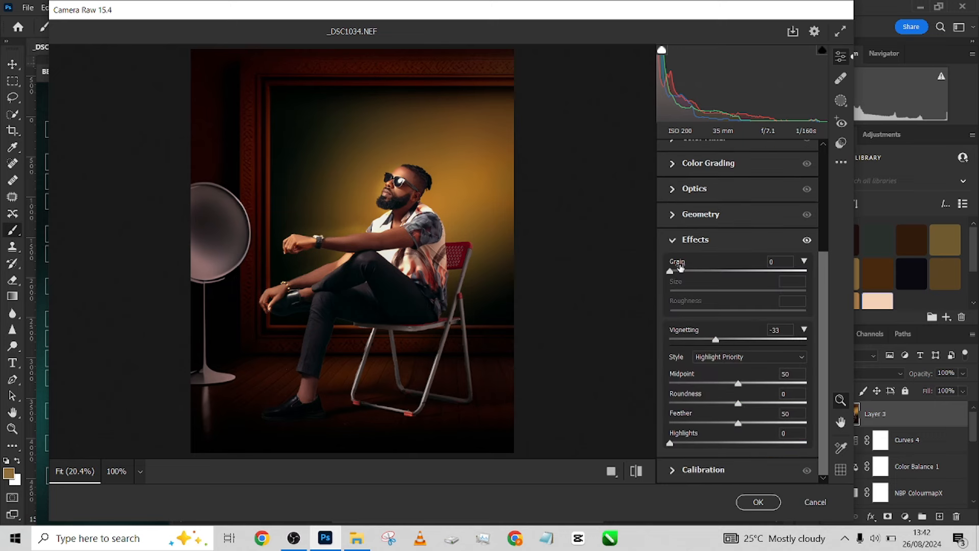
drag(672, 271, 703, 270)
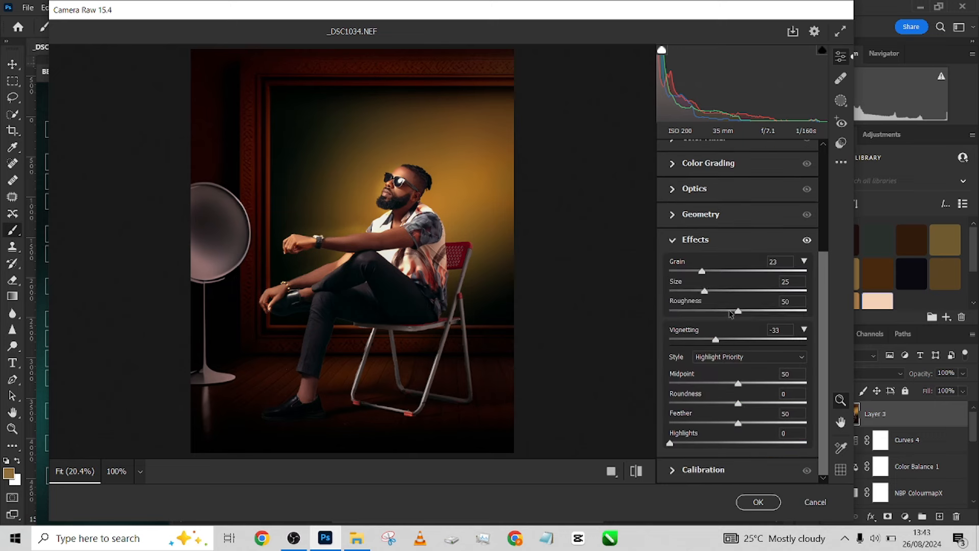
drag(730, 313, 719, 314)
click(399, 189)
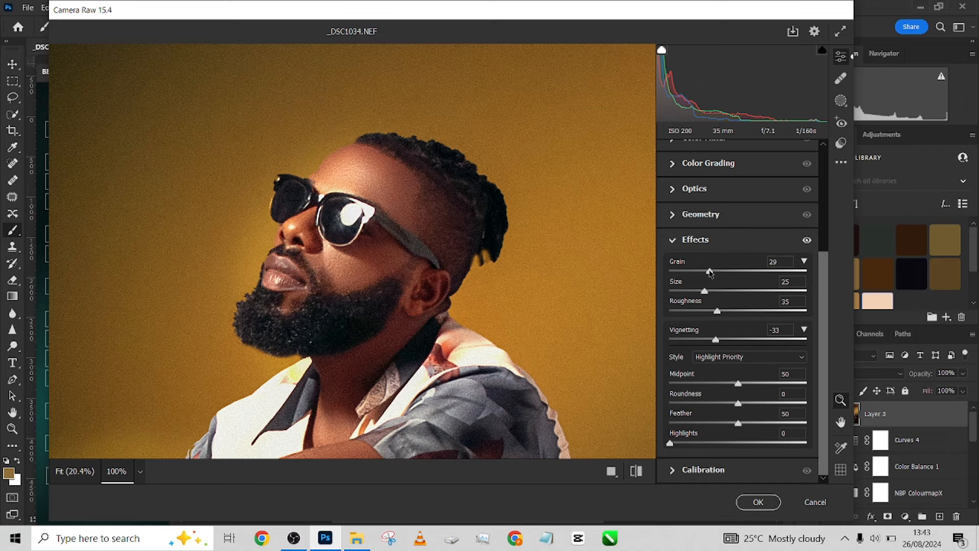
drag(714, 273, 716, 271)
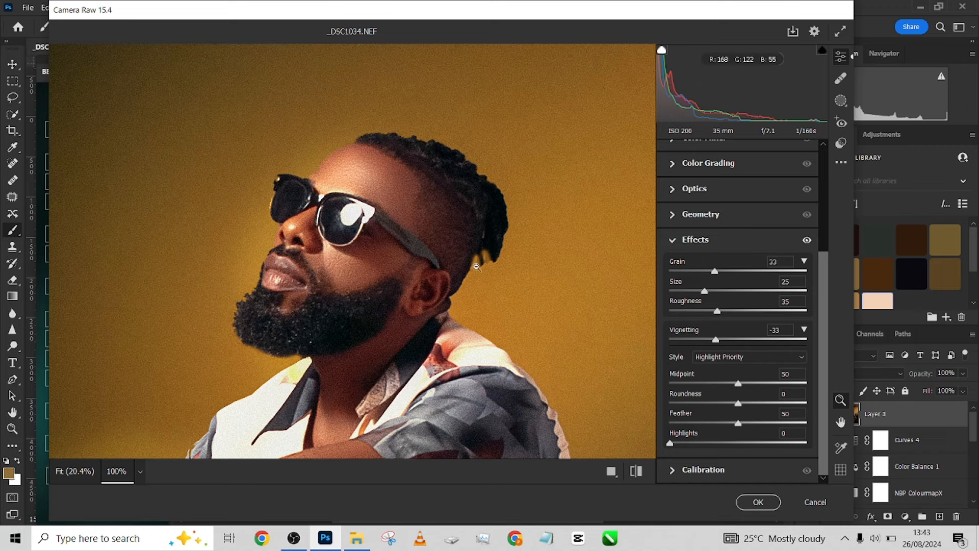
click(309, 310)
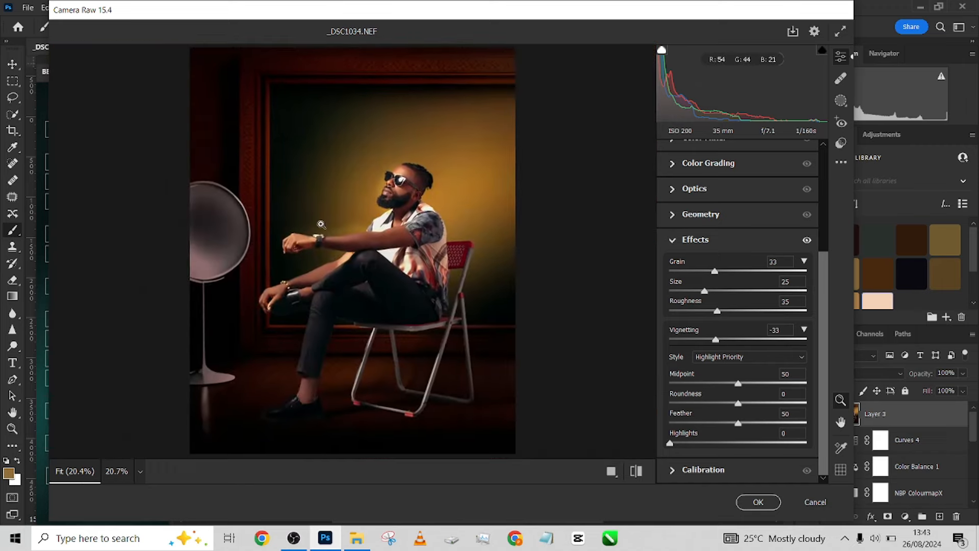
drag(323, 228, 403, 246)
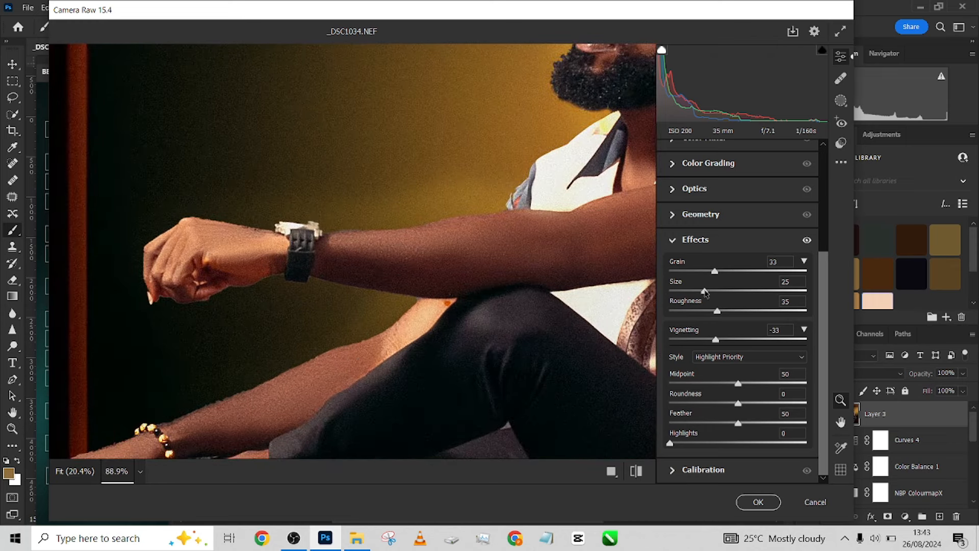
mouse_move(710, 290)
mouse_down()
mouse_move(793, 291)
mouse_move(707, 291)
mouse_up()
click(620, 233)
Refine the Basic tone adjustments to Highlights -23 and Shadows +23
scroll(673, 214, up, 5)
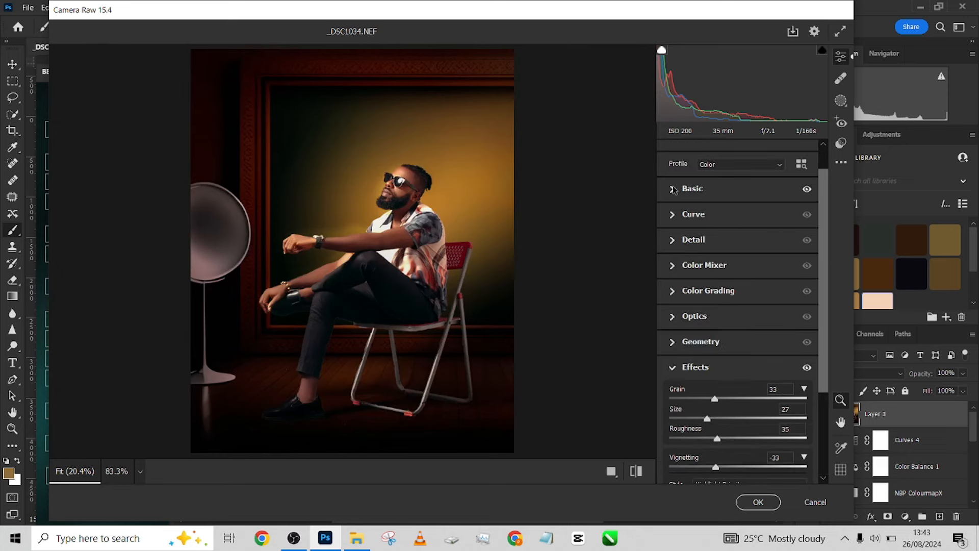
click(673, 189)
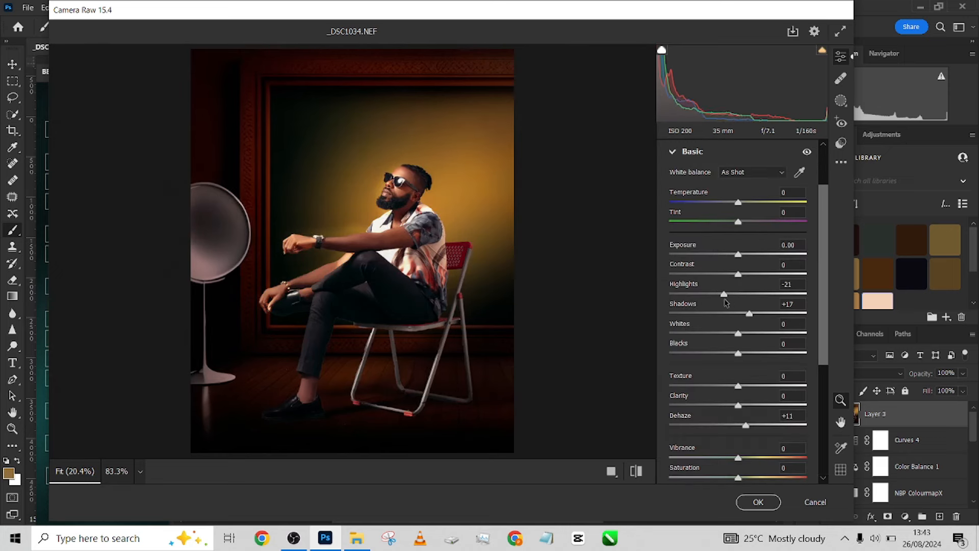
drag(726, 301, 755, 315)
scroll(702, 330, down, 5)
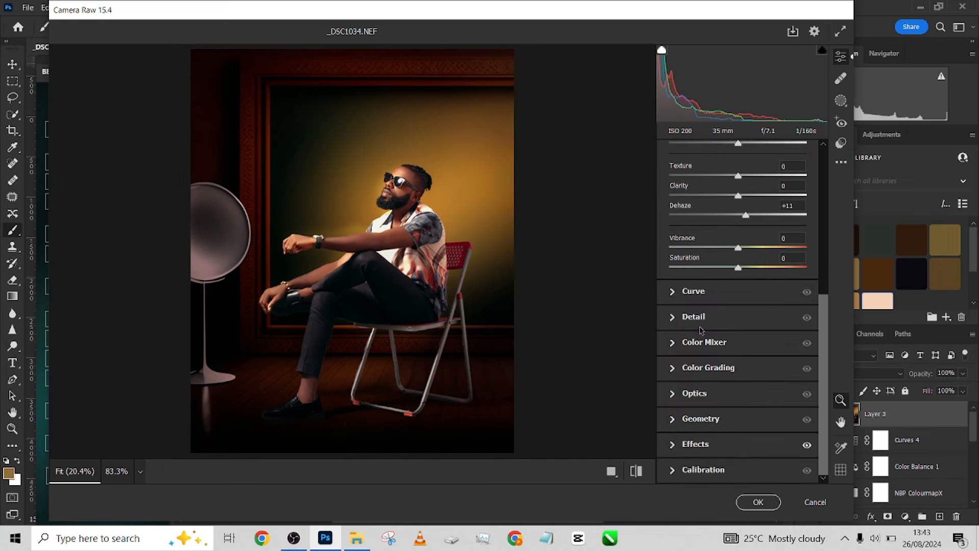
Give the shadows a very slight green tint with Color Grading
click(673, 369)
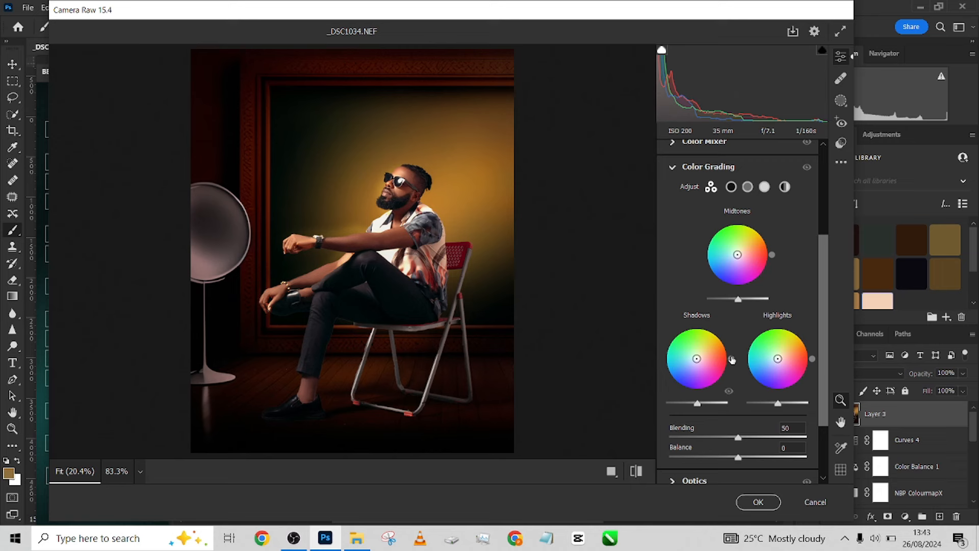
drag(732, 360, 677, 348)
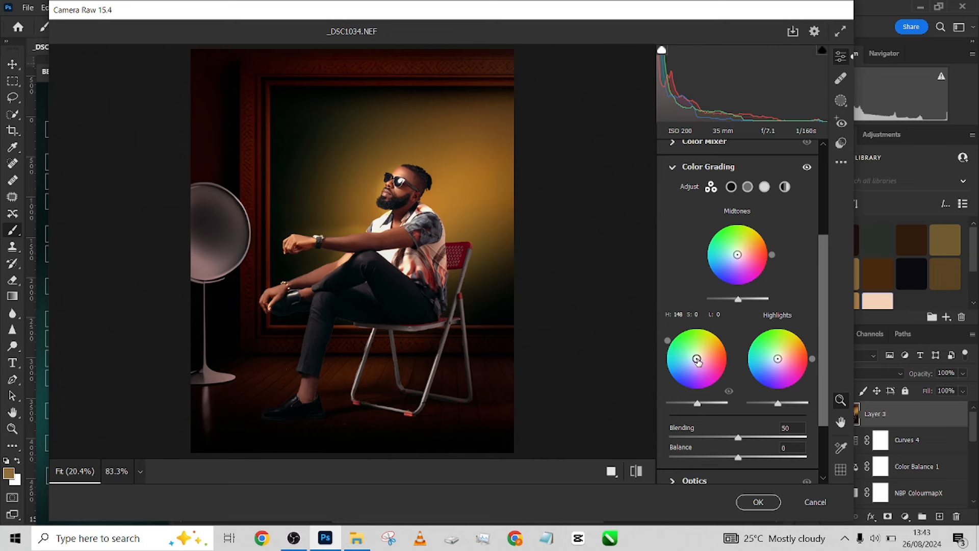
drag(696, 359, 695, 357)
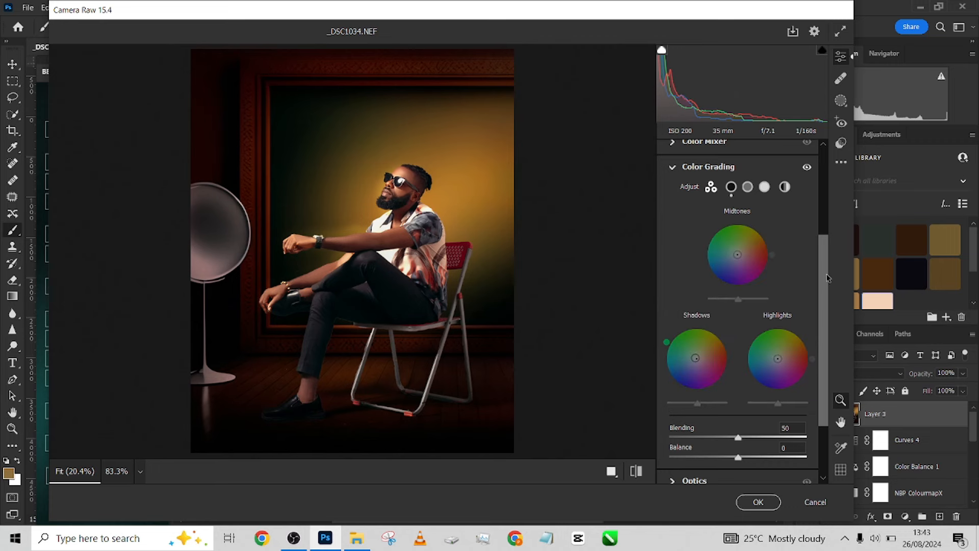
Warm the white balance to Temperature +7, undoing a cooler trial of -33, and apply the Camera Raw adjustments
drag(827, 278, 831, 172)
click(671, 219)
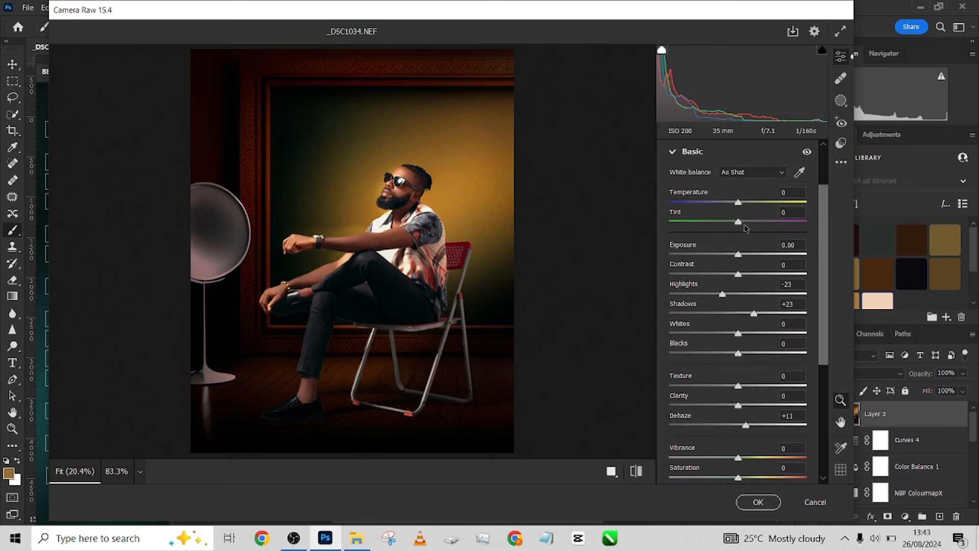
drag(738, 203, 746, 206)
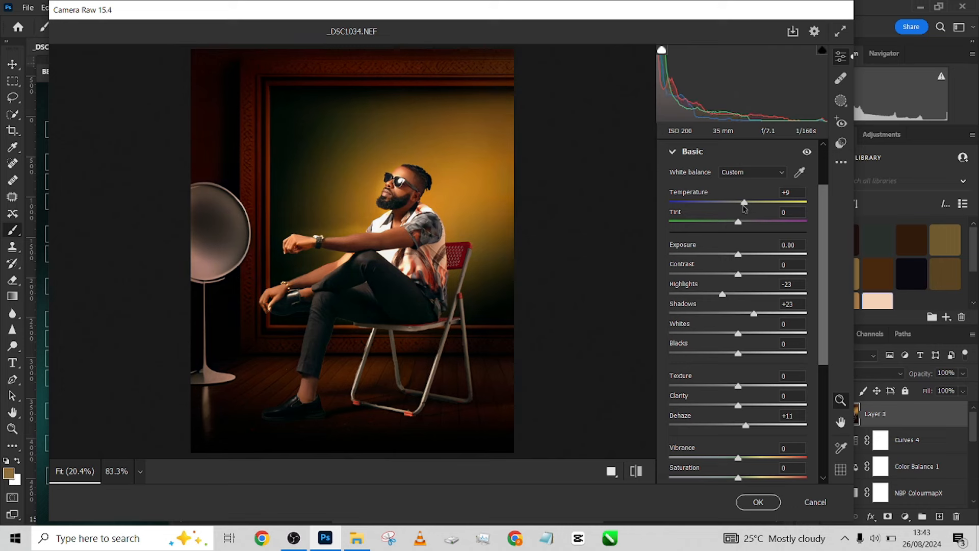
drag(743, 206, 742, 206)
drag(744, 206, 716, 204)
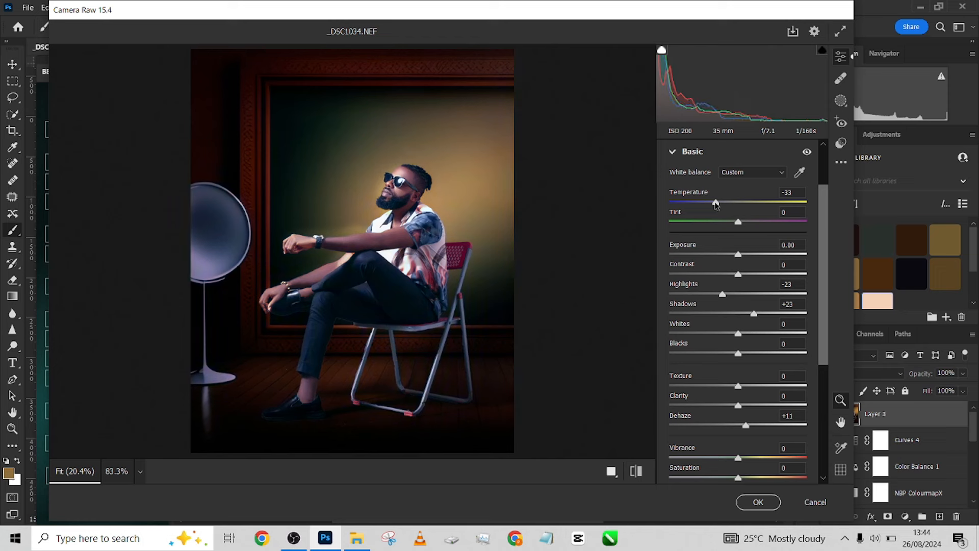
key(ctrl+z)
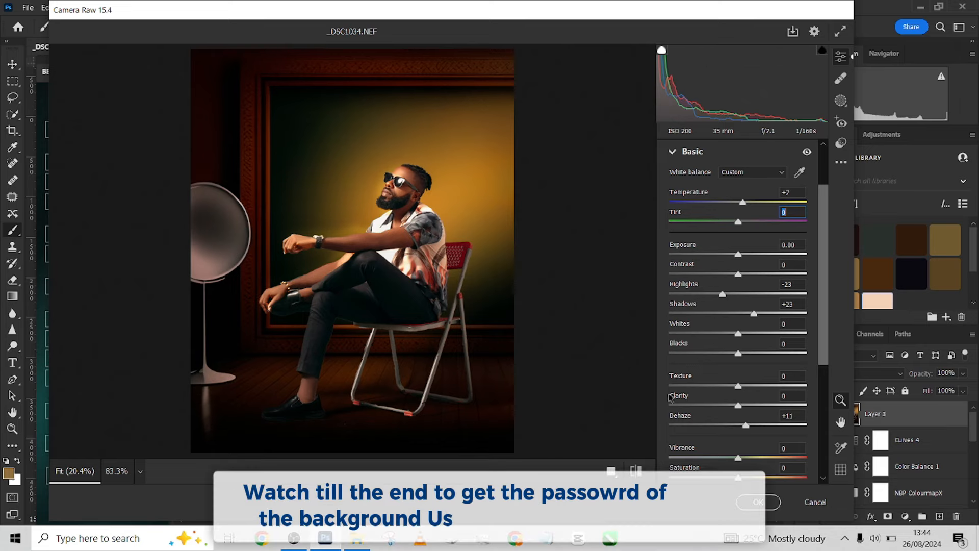
click(760, 502)
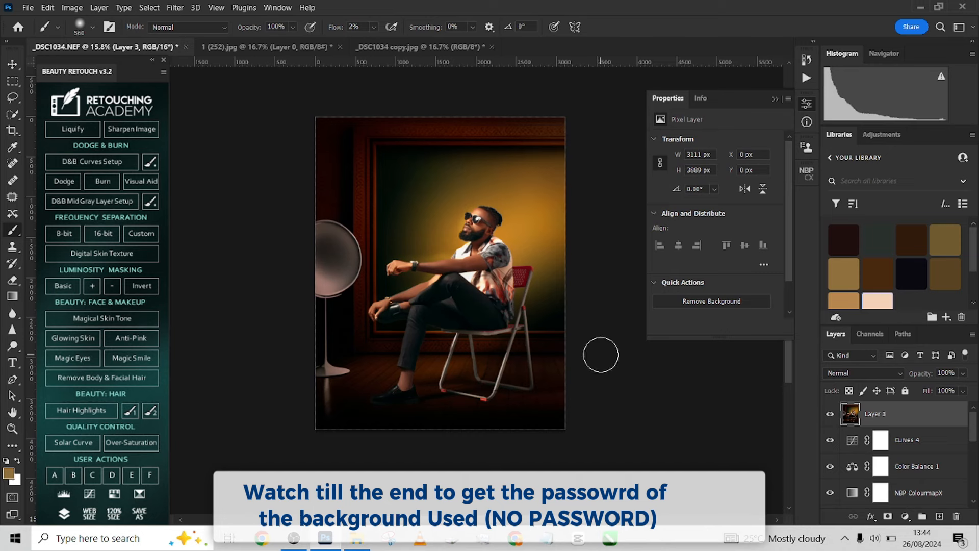
Close the 1 (252).jpg background document
click(258, 48)
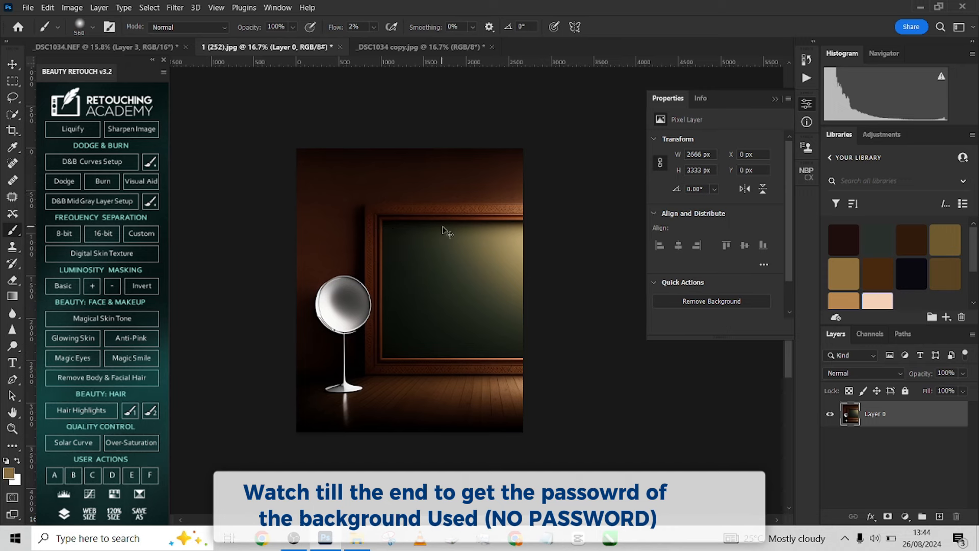
key(ctrl+w)
click(502, 209)
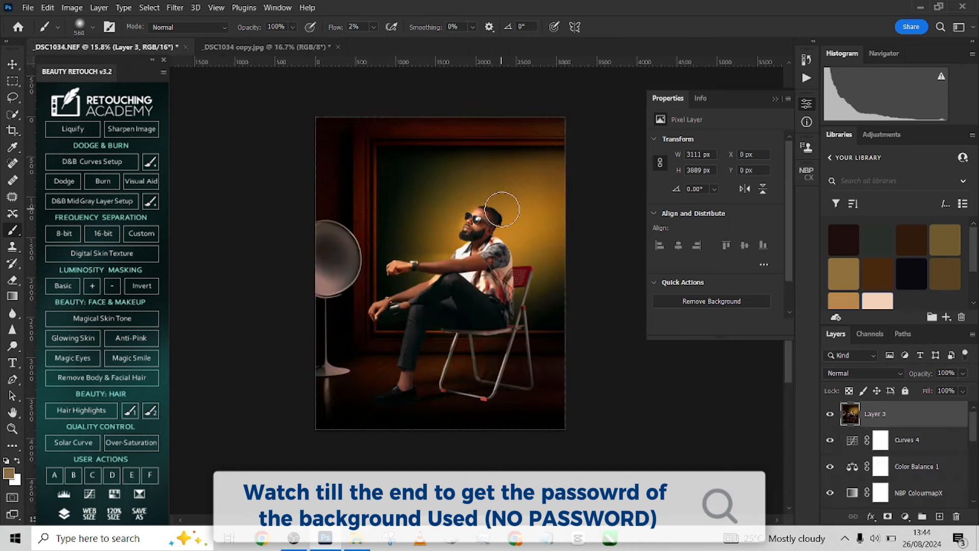
Compare the graded _DSC1034.NEF composite with the reference _DSC1034 copy.jpg, checking the background light, skin tones and chair
click(276, 48)
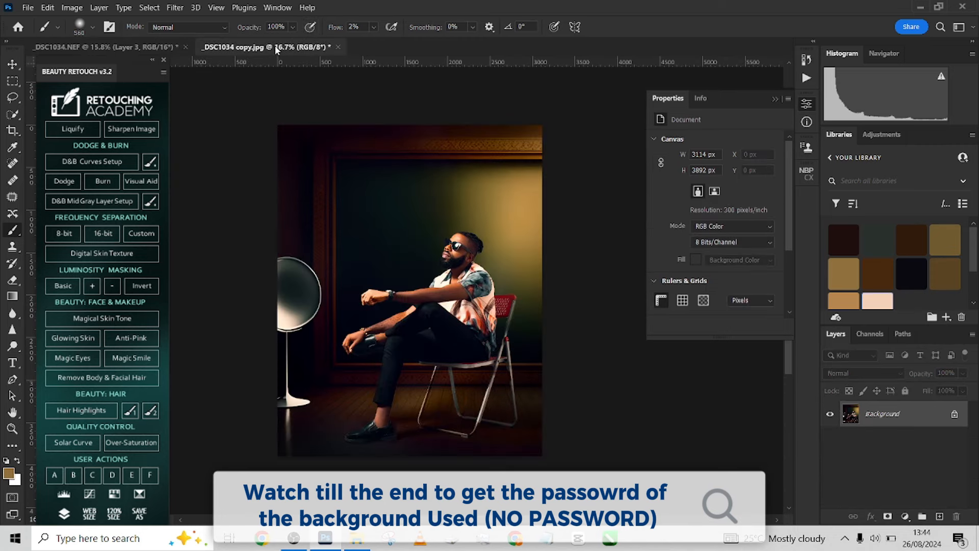
click(102, 49)
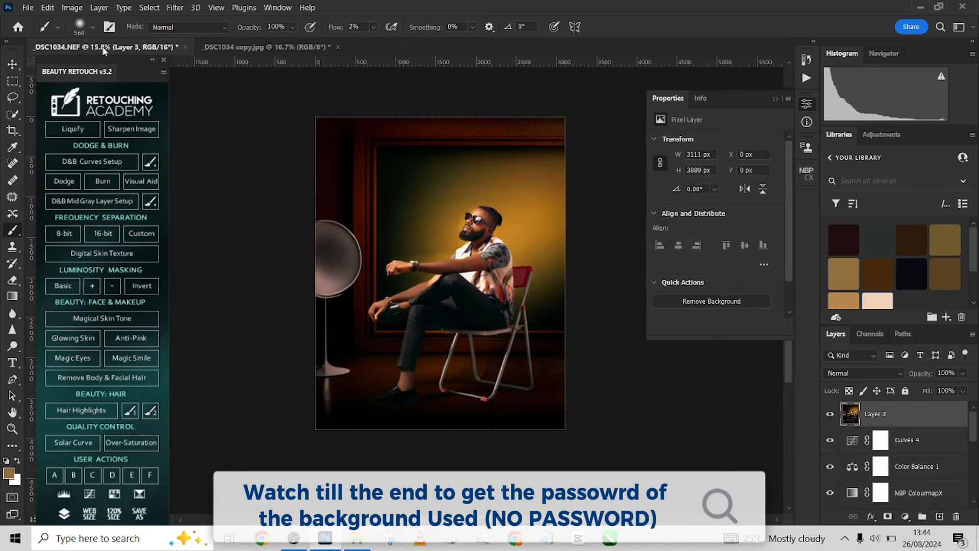
click(251, 47)
click(113, 48)
click(298, 49)
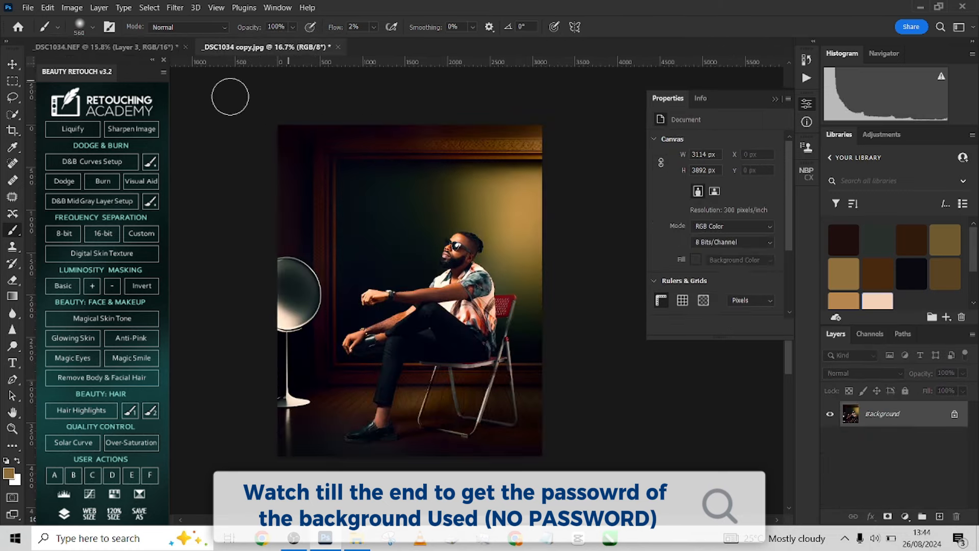
click(130, 48)
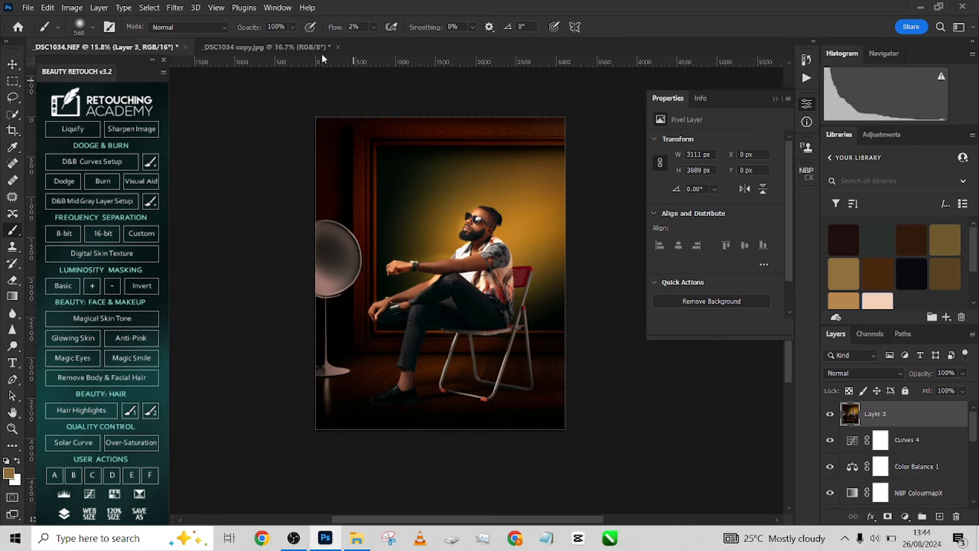
click(302, 48)
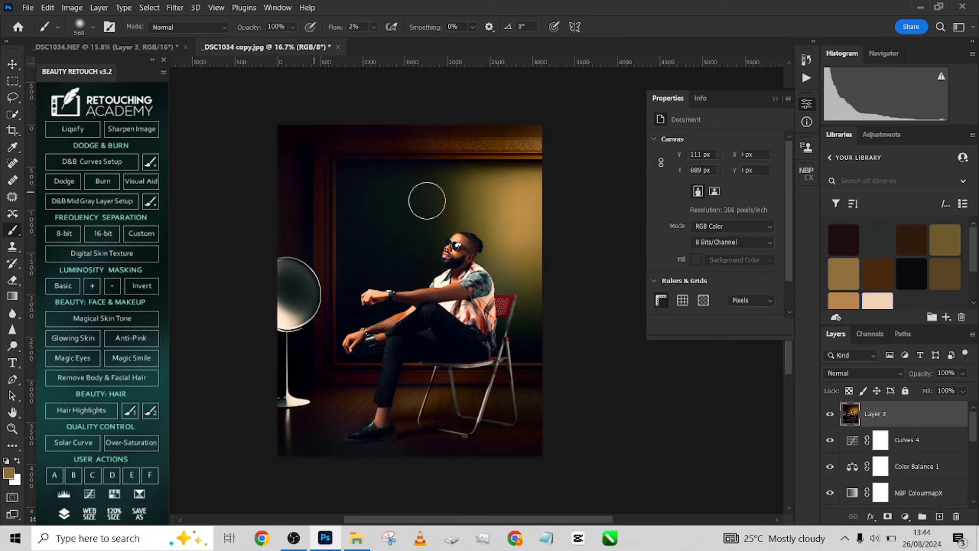
click(139, 47)
click(302, 49)
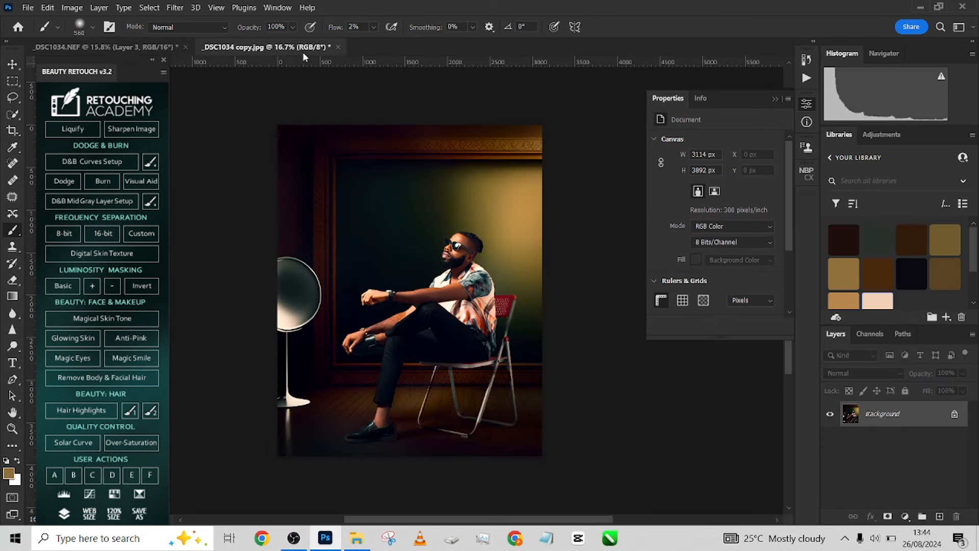
click(88, 47)
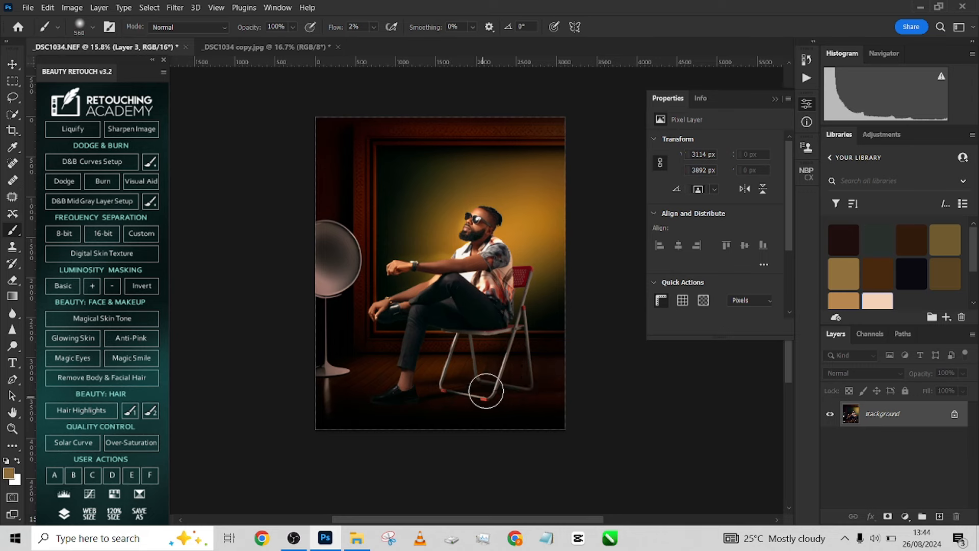
click(306, 47)
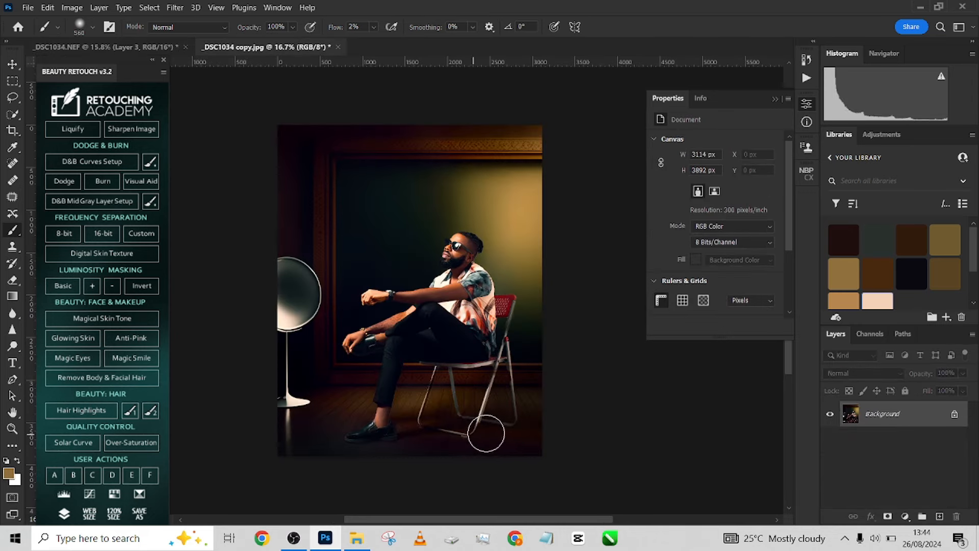
click(117, 48)
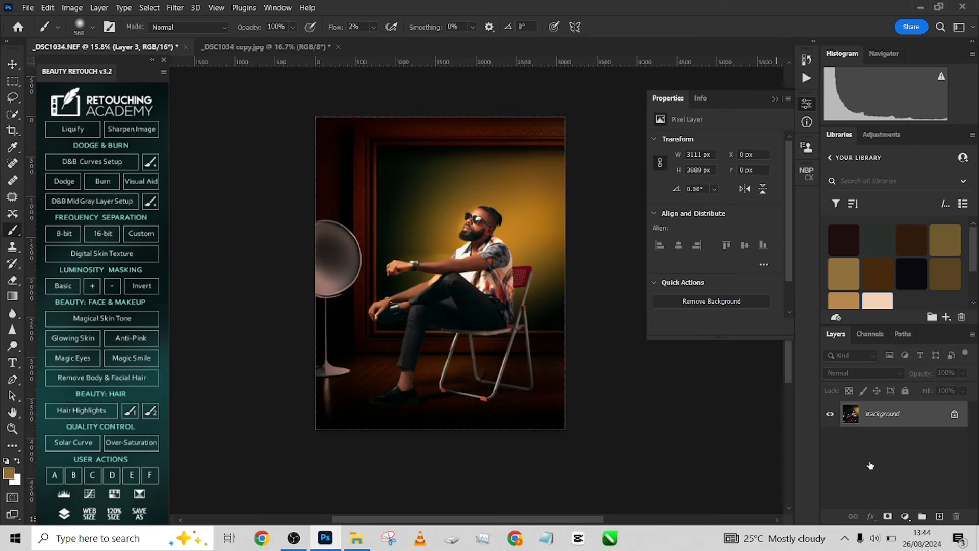
Add a Curves adjustment above Layer 3, darken the midtones from input 145 to output 79, and invert its mask to black
click(906, 518)
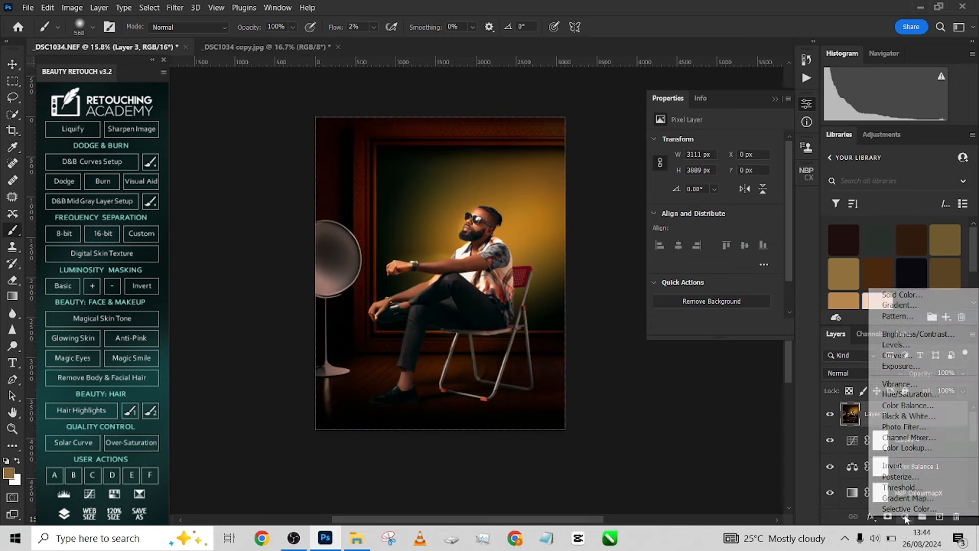
click(896, 355)
drag(733, 219, 735, 234)
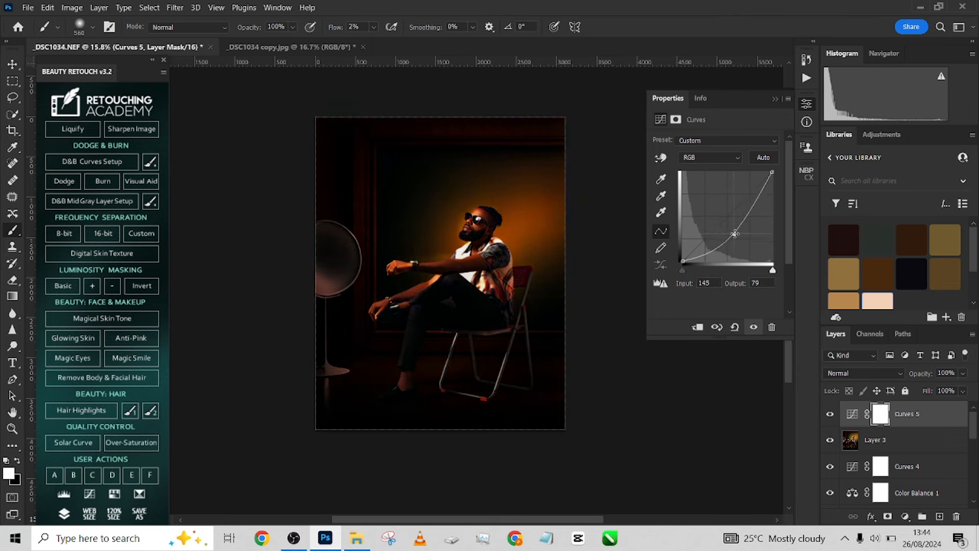
key(ctrl+i)
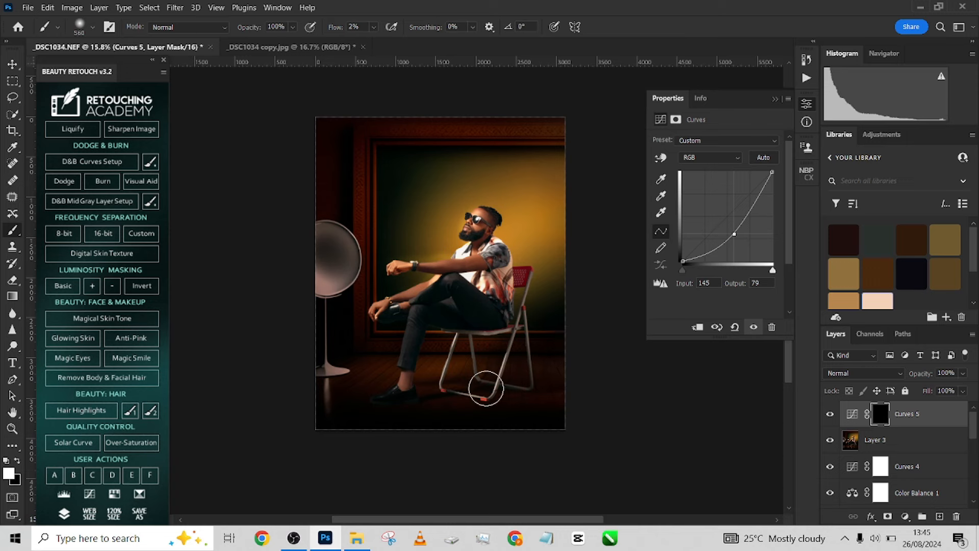
Paint white on the Curves 5 mask to darken the floor beneath the chair legs, comparing the image with the layer off and on
mouse_move(477, 391)
mouse_down()
mouse_move(545, 385)
mouse_move(449, 390)
mouse_move(436, 386)
mouse_move(489, 378)
mouse_move(487, 368)
mouse_move(441, 370)
mouse_move(437, 382)
mouse_move(584, 381)
mouse_move(474, 383)
mouse_move(448, 401)
mouse_move(473, 381)
mouse_move(386, 381)
mouse_move(361, 370)
mouse_move(341, 377)
mouse_move(326, 412)
mouse_move(488, 414)
mouse_move(499, 381)
mouse_move(468, 380)
mouse_move(570, 385)
mouse_move(547, 418)
mouse_move(446, 386)
mouse_move(438, 353)
mouse_move(448, 373)
mouse_move(393, 359)
mouse_move(300, 386)
mouse_move(380, 383)
mouse_move(383, 354)
mouse_move(478, 386)
mouse_move(435, 384)
mouse_move(533, 384)
mouse_move(481, 400)
mouse_up()
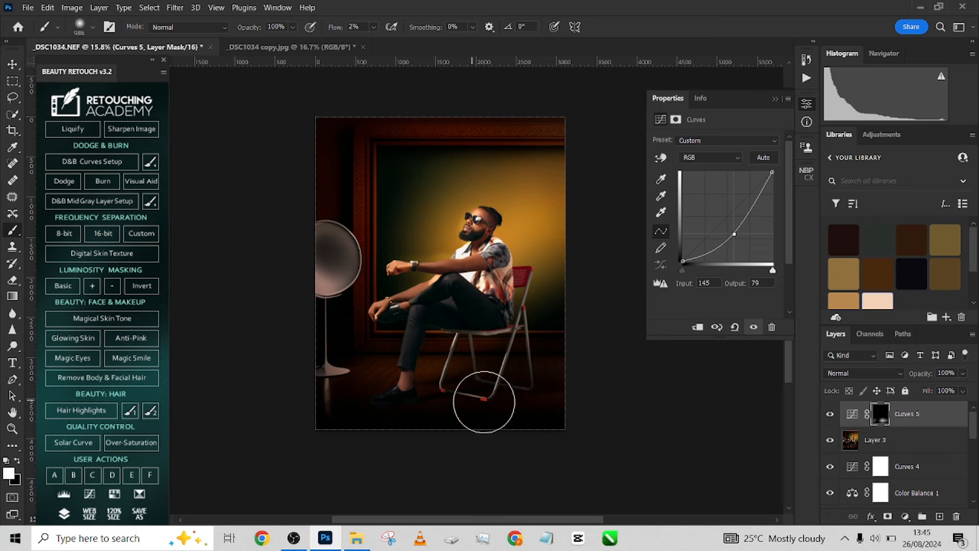
click(831, 415)
click(831, 416)
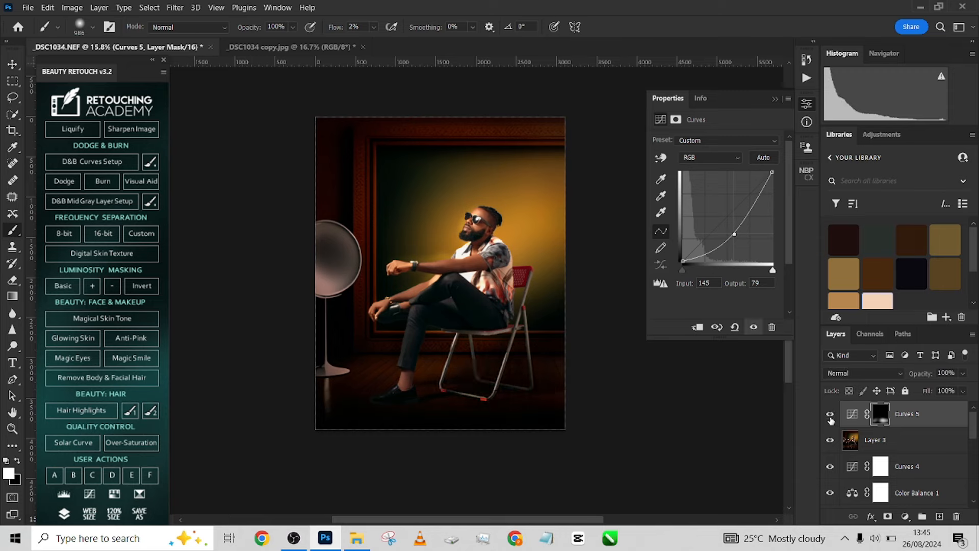
click(830, 416)
click(830, 415)
Set up a 103 px black brush at 100% flow for refining the Curves 5 mask around the shoe and chair base
scroll(488, 412, up, 11)
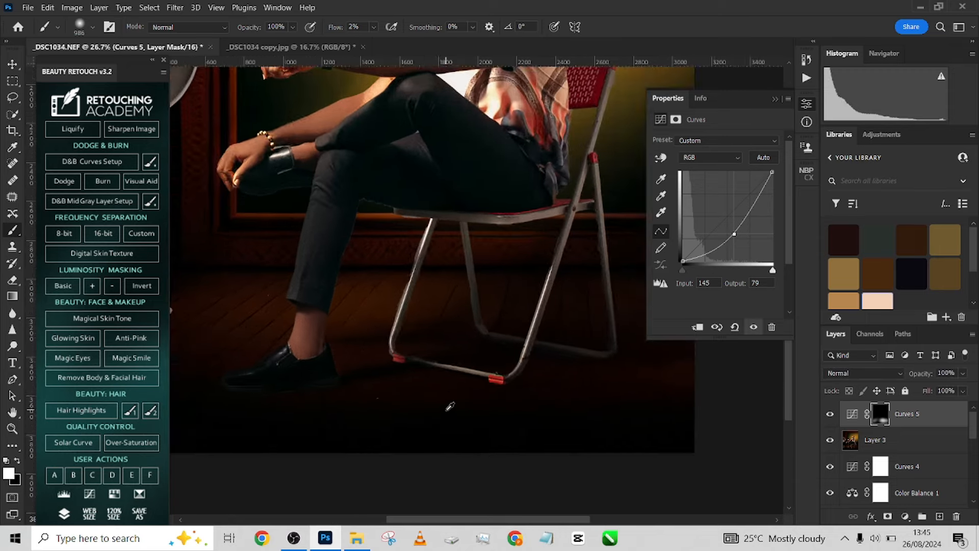
drag(396, 360, 491, 370)
drag(367, 367, 227, 376)
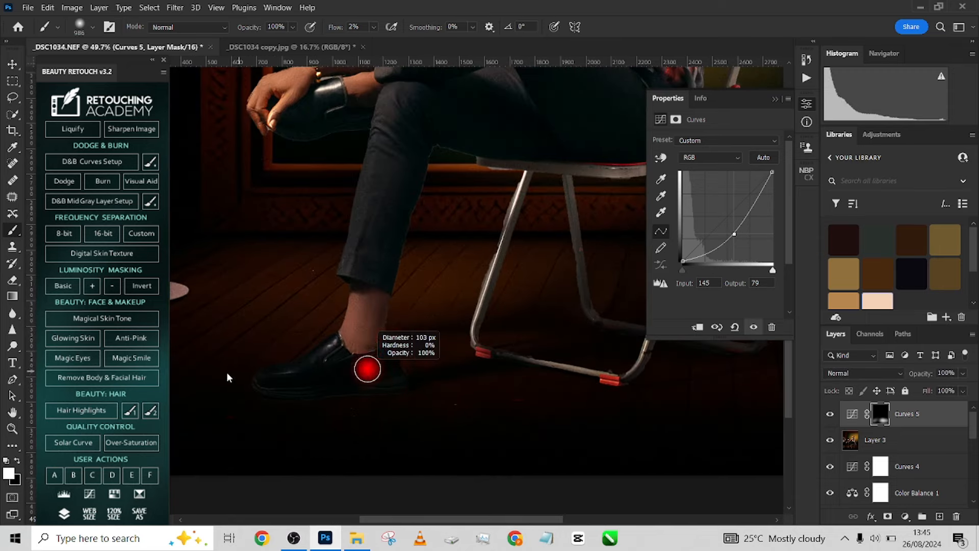
drag(338, 27, 446, 59)
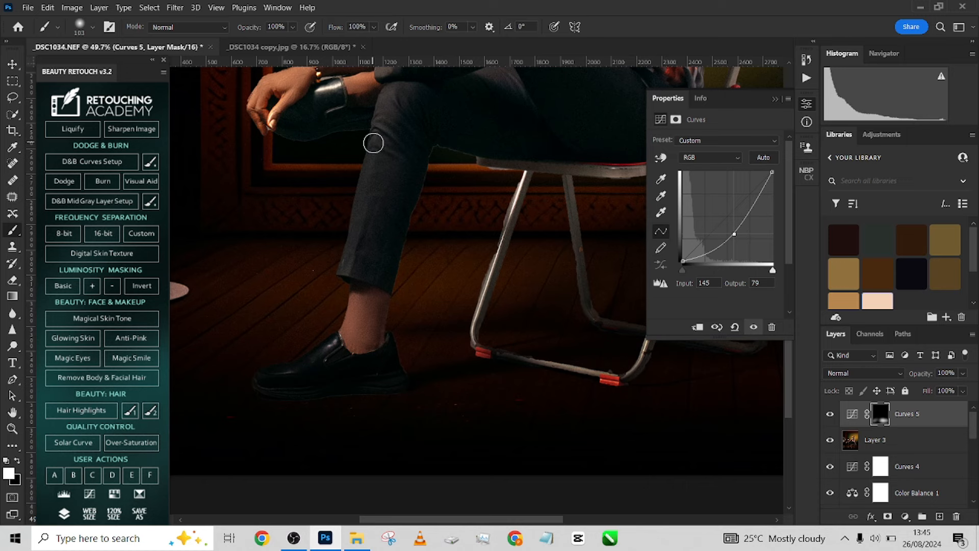
key(x)
Compare the floor shadow with Curves 5 off and on, around the shoe and across the whole composite
click(831, 415)
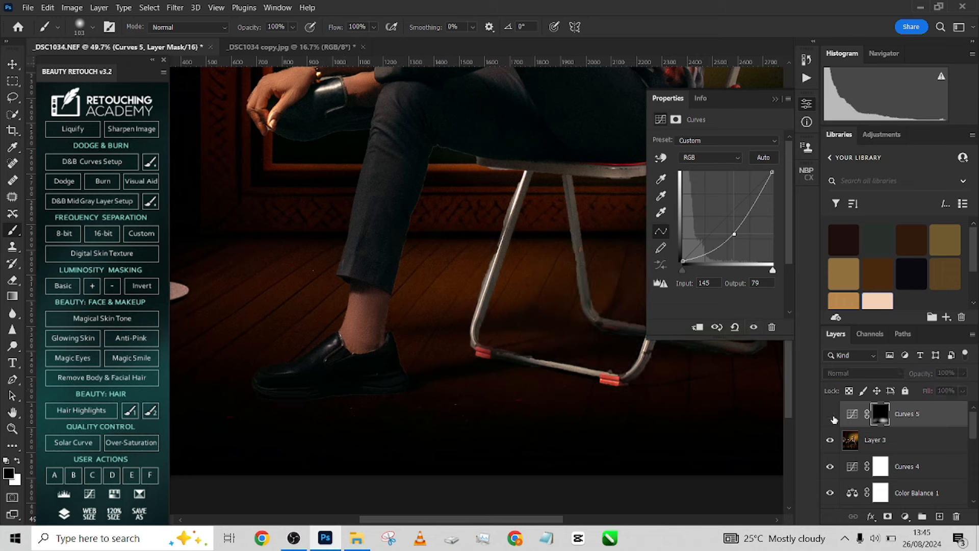
click(831, 415)
click(831, 415)
click(832, 416)
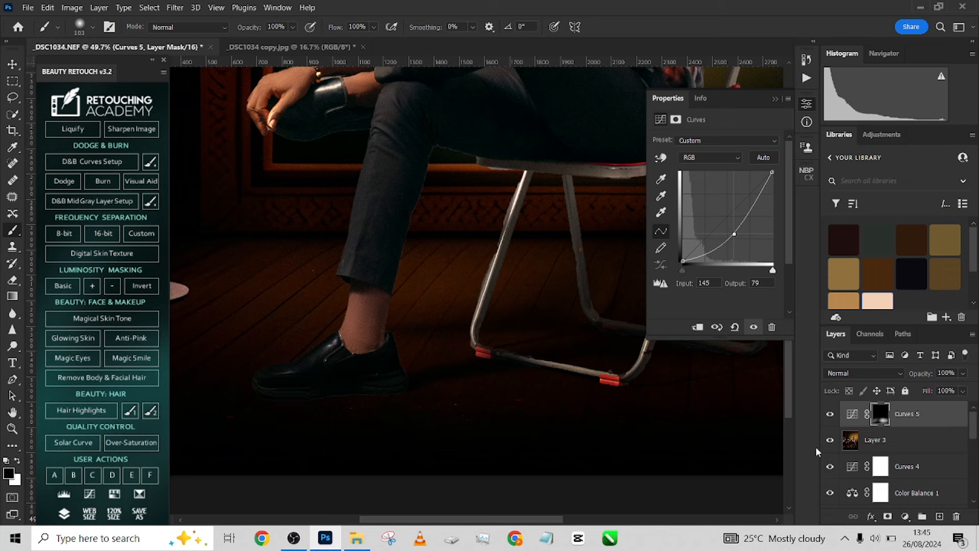
ctrl+drag(424, 305, 380, 316)
drag(482, 296, 476, 346)
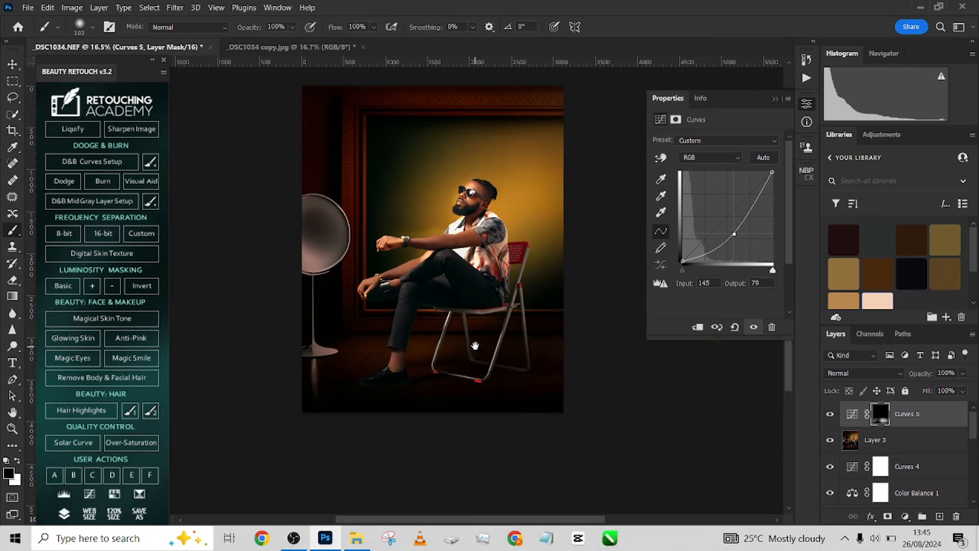
click(831, 415)
click(831, 415)
drag(533, 320, 529, 334)
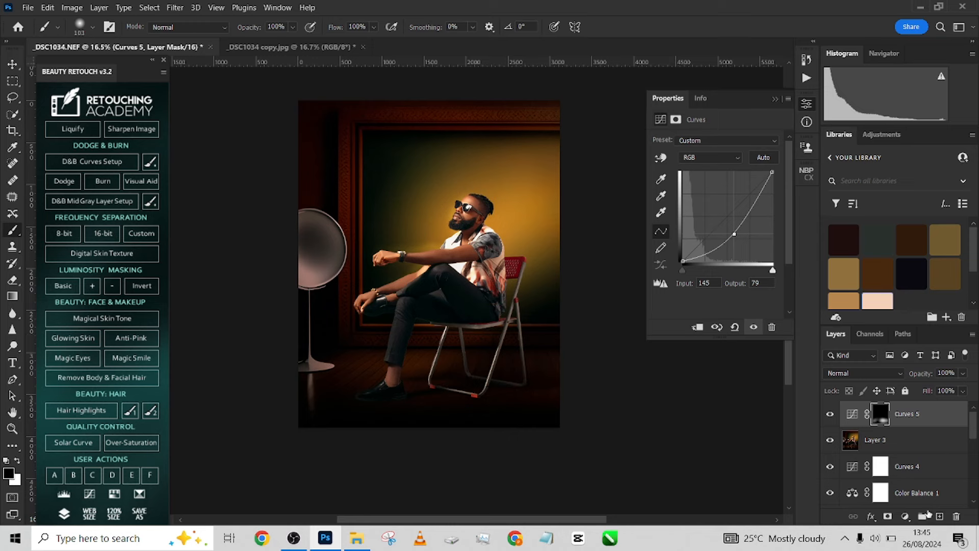
Add a Color Lookup adjustment layer above Curves 5 and load the 2Strip.look 3D LUT
click(905, 516)
click(897, 448)
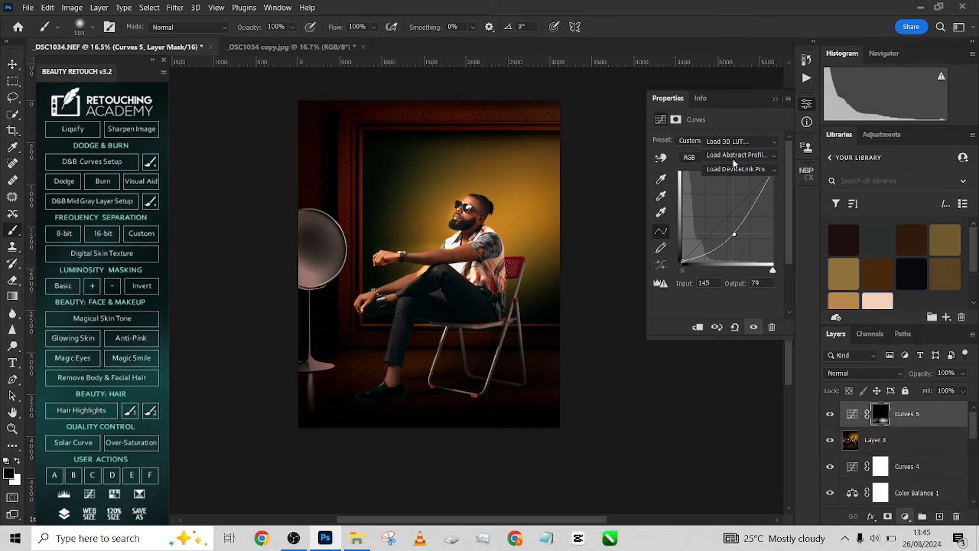
click(733, 141)
click(742, 190)
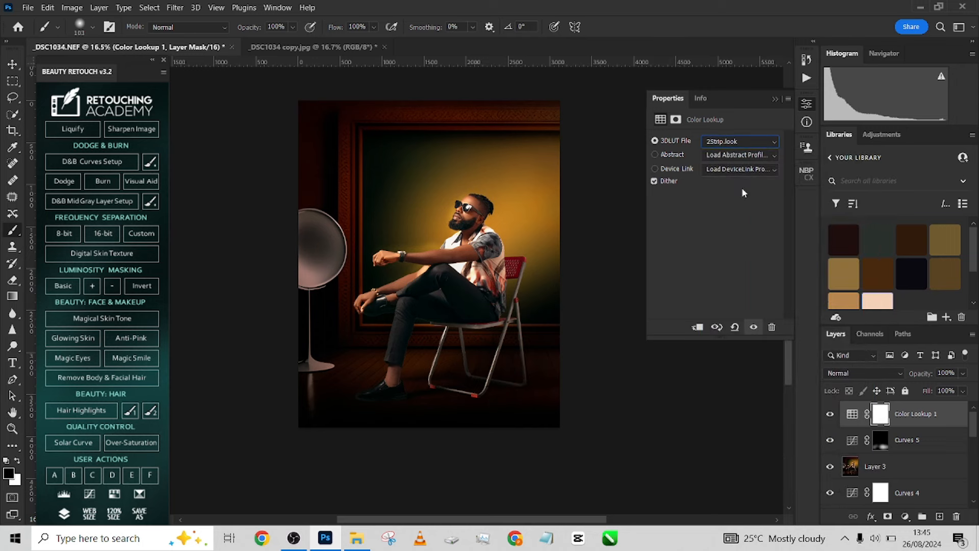
Preview the 3D LUTs following 2Strip.look on the composite, including Crisp_Winter.look and DropBlues.3DL
key(Down)
key(Down)
key(Down)
key(Down)
key(Down)
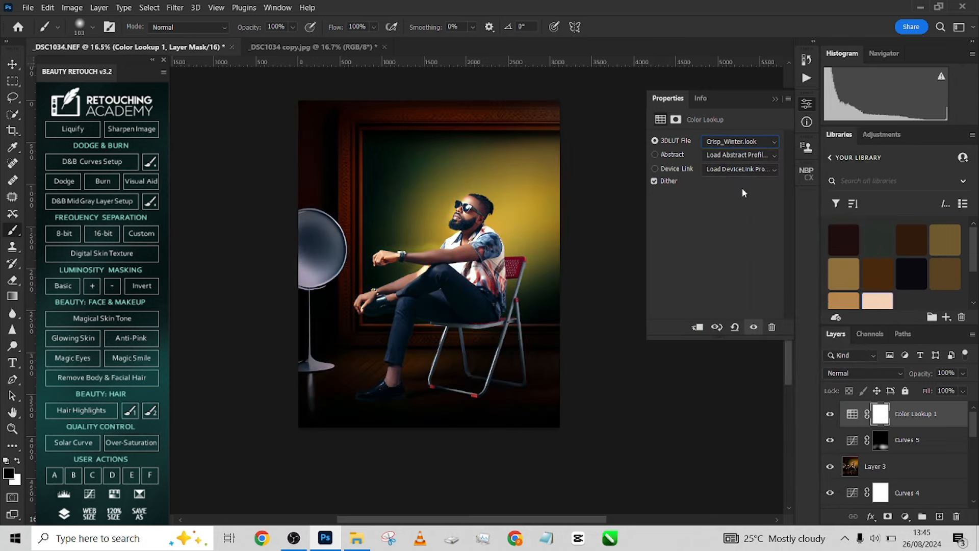
key(Down)
key(Down)
key(Up)
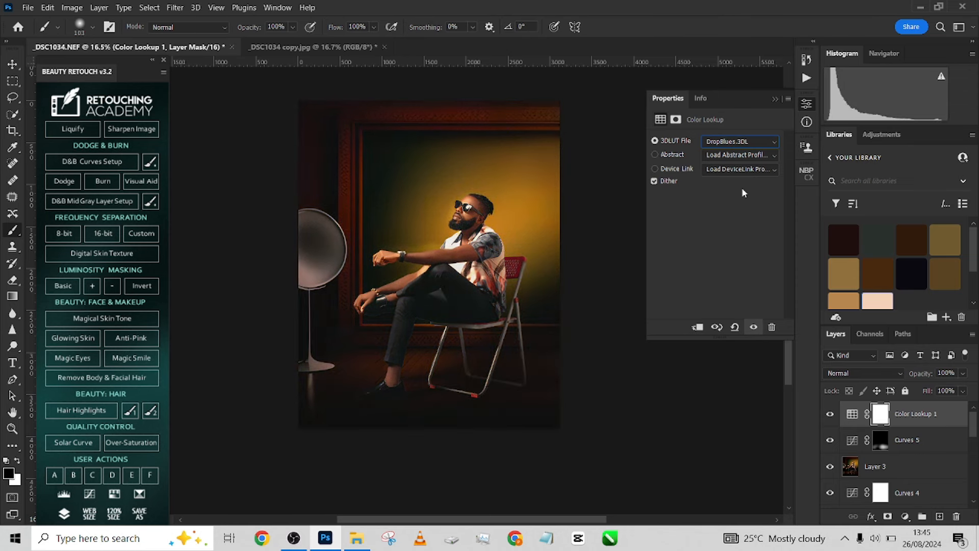
Try the FoggyNight.3DL LUT with the layer opacity lowered to 55%, then return the opacity to 100%
key(Down)
key(Down)
key(Down)
key(Down)
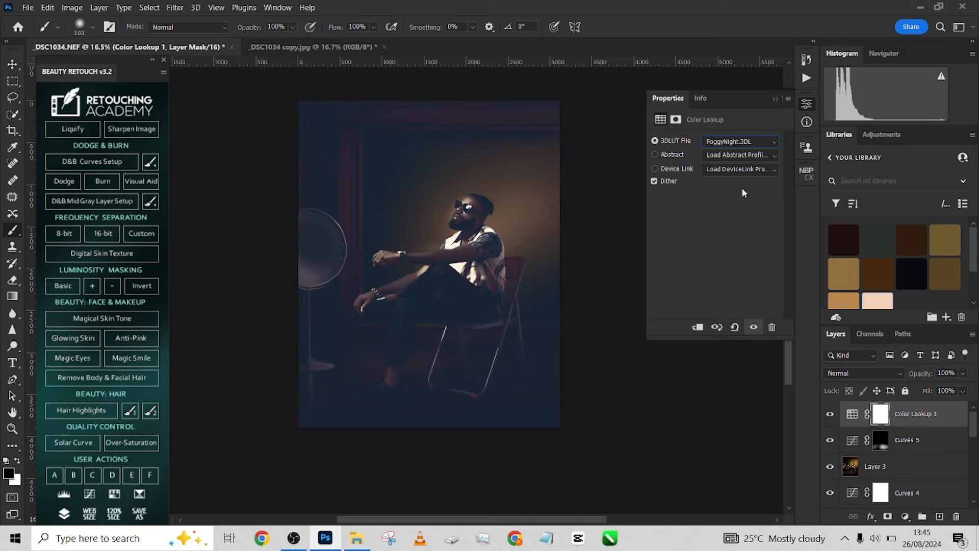
key(Up)
key(Down)
click(963, 372)
click(943, 390)
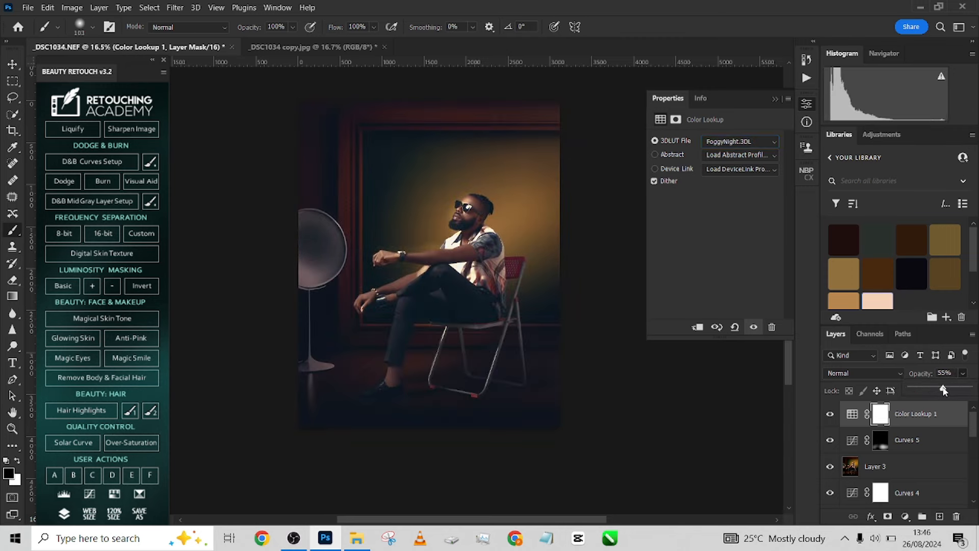
drag(943, 390, 974, 390)
Try the EdgyAmber.3DL LUT and compare it with the neighbouring FallColors.look and DropBlues.3DL looks
click(734, 142)
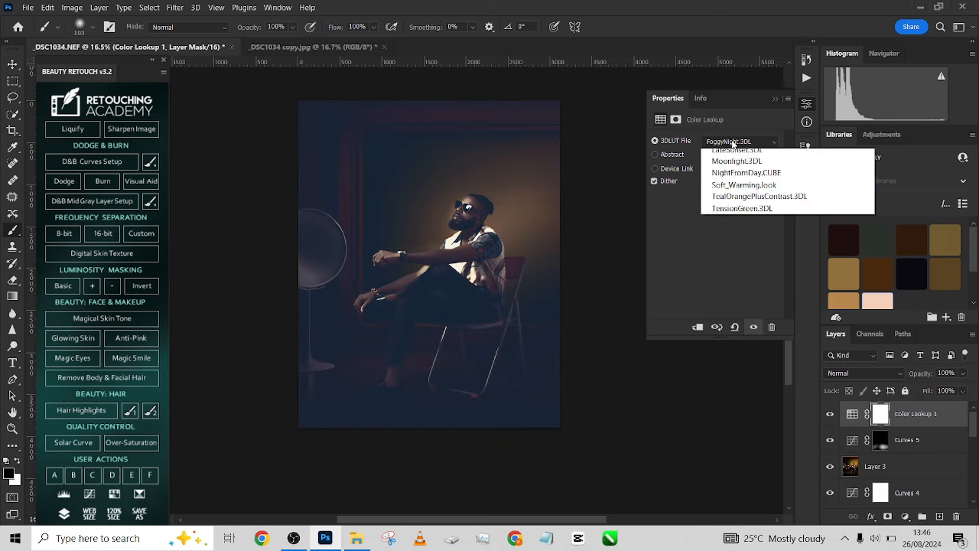
click(737, 274)
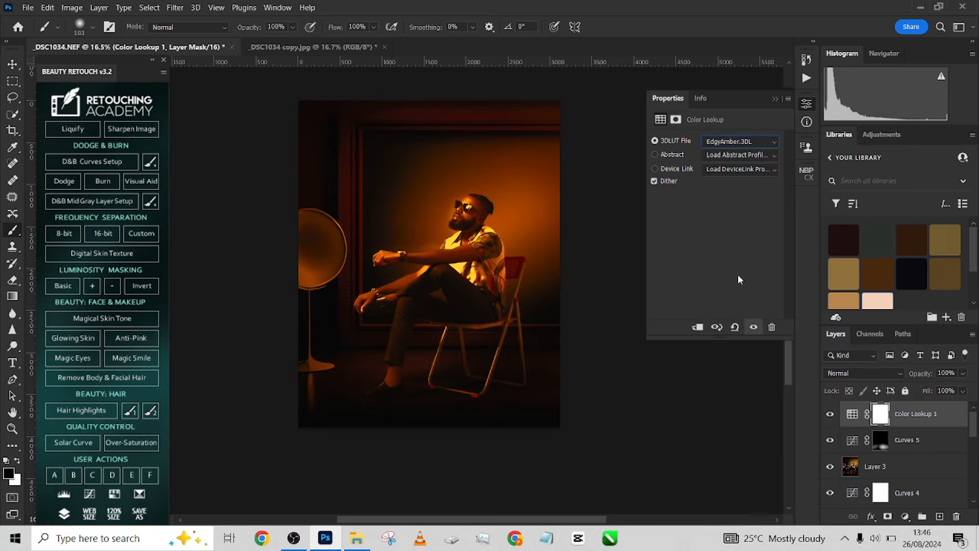
key(Down)
key(Down)
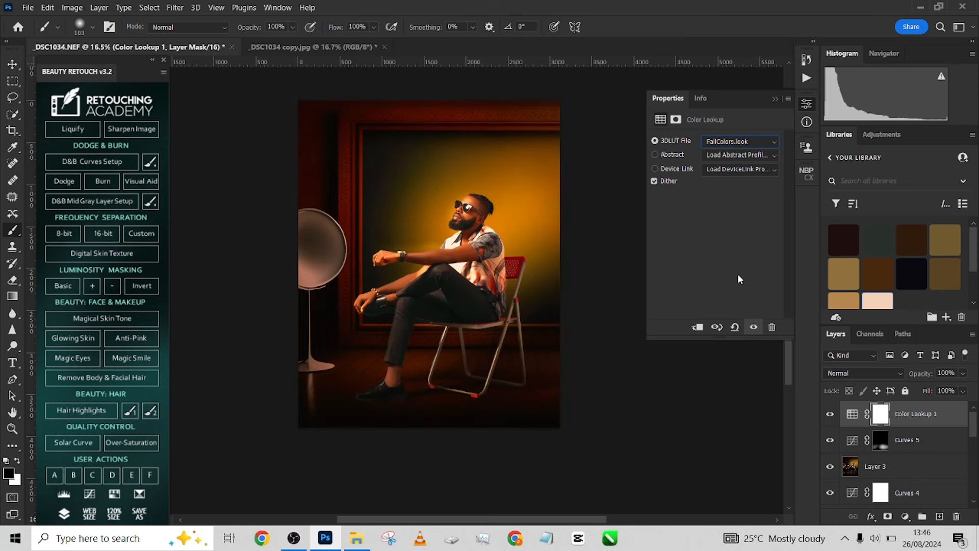
key(Up)
key(Up)
key(Up)
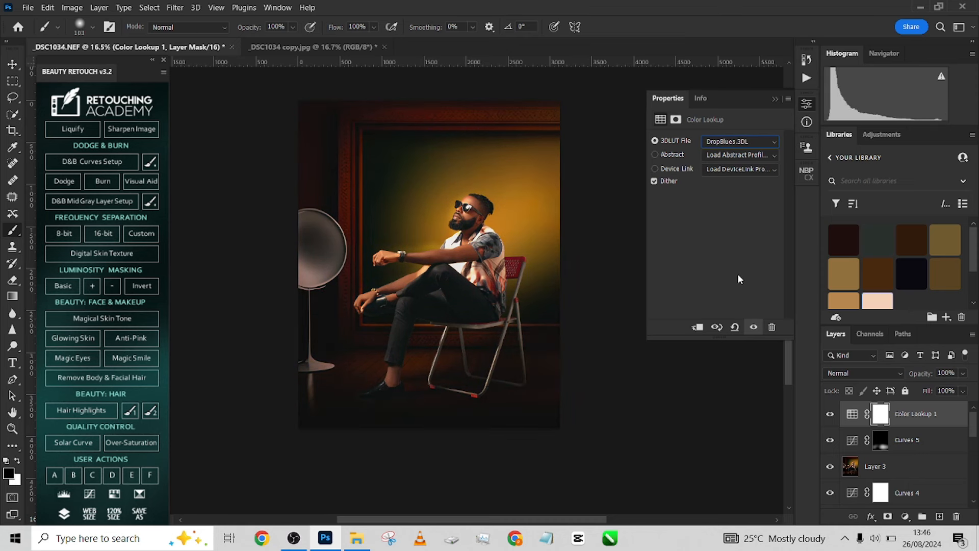
key(Down)
key(Down)
key(Down)
key(Down)
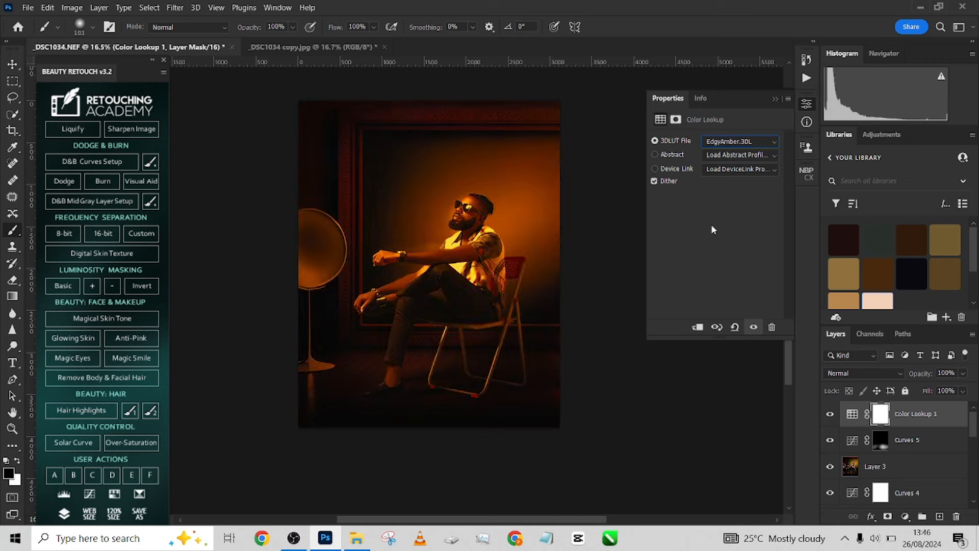
Preview the earlier 3D LUTs back to 3Strip.look, including Candlelight.CUBE, judging each on the composite
key(Up)
key(Up)
key(Up)
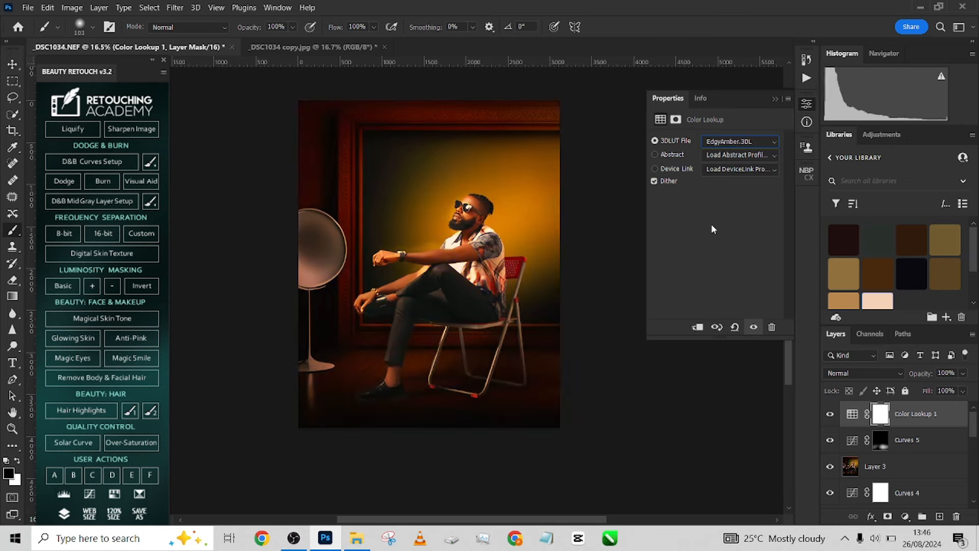
key(Up)
key(Up)
key(Up)
key(Up)
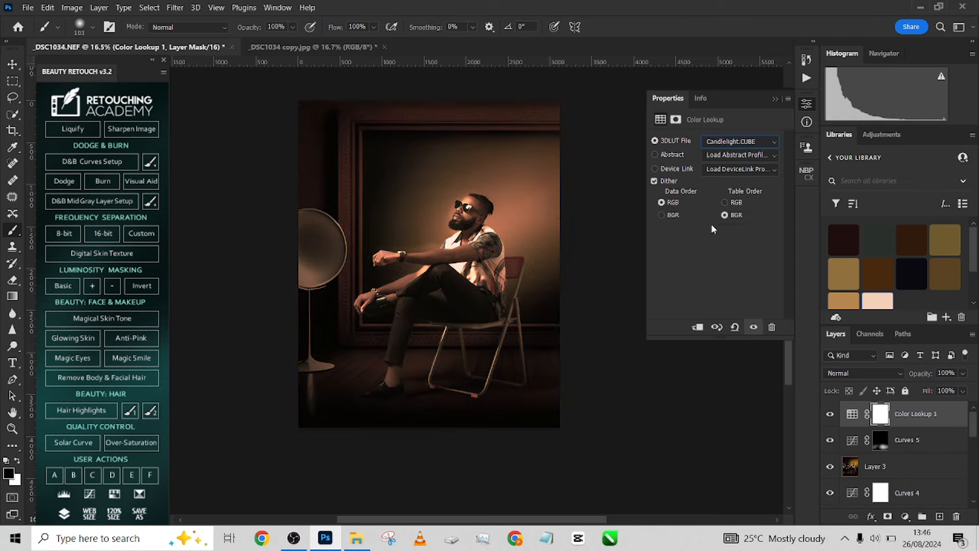
key(Up)
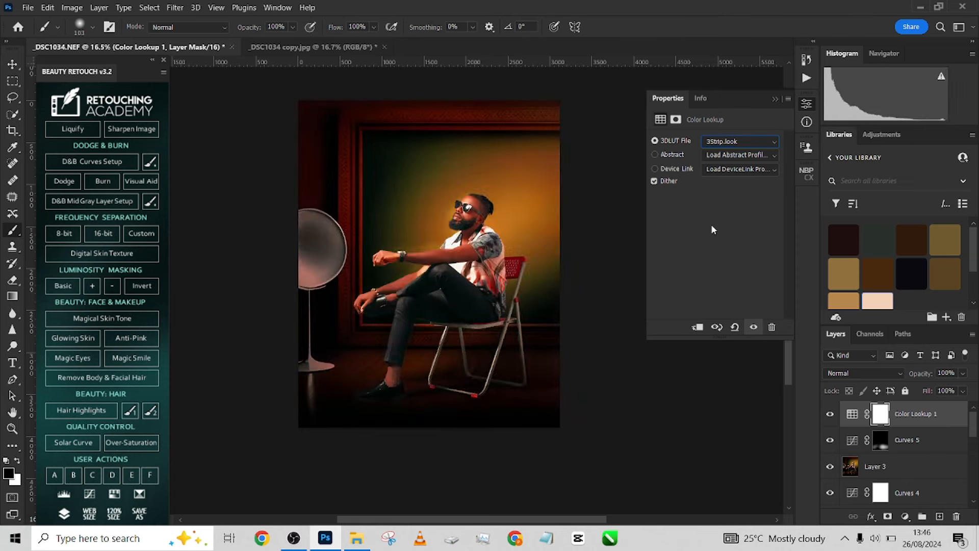
key(Down)
key(Down)
key(Down)
key(Down)
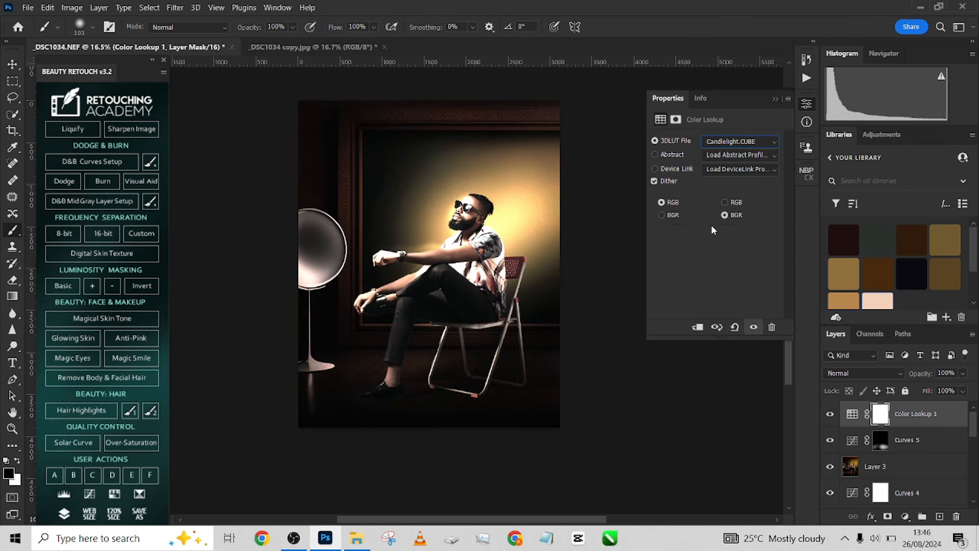
Choose the DropBlues.3DL LUT and lower the Color Lookup layer's opacity to 57%
key(Down)
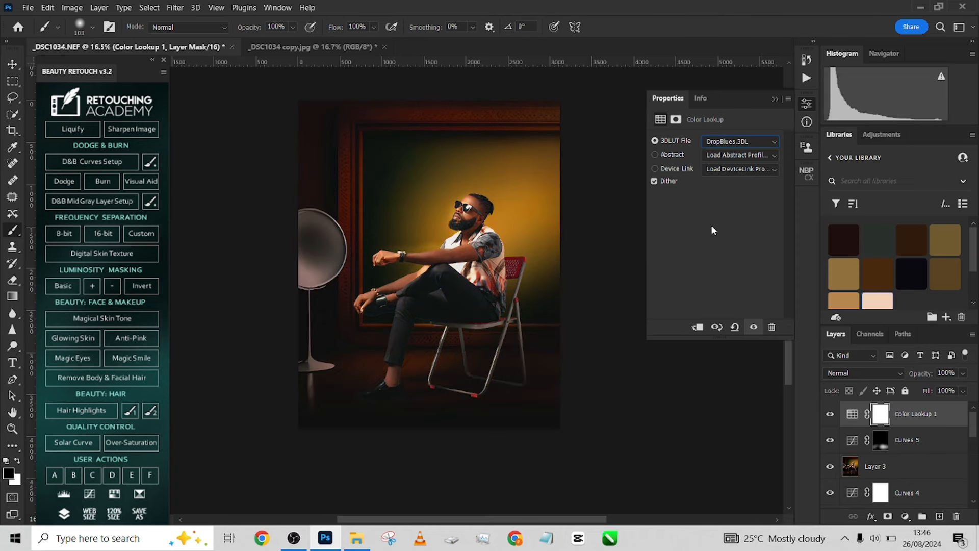
key(Down)
key(Up)
click(963, 373)
drag(970, 388, 945, 390)
Try the LateSunset.3DL LUT, then apply HorrorBlue.3DL to the Color Lookup layer instead
click(726, 142)
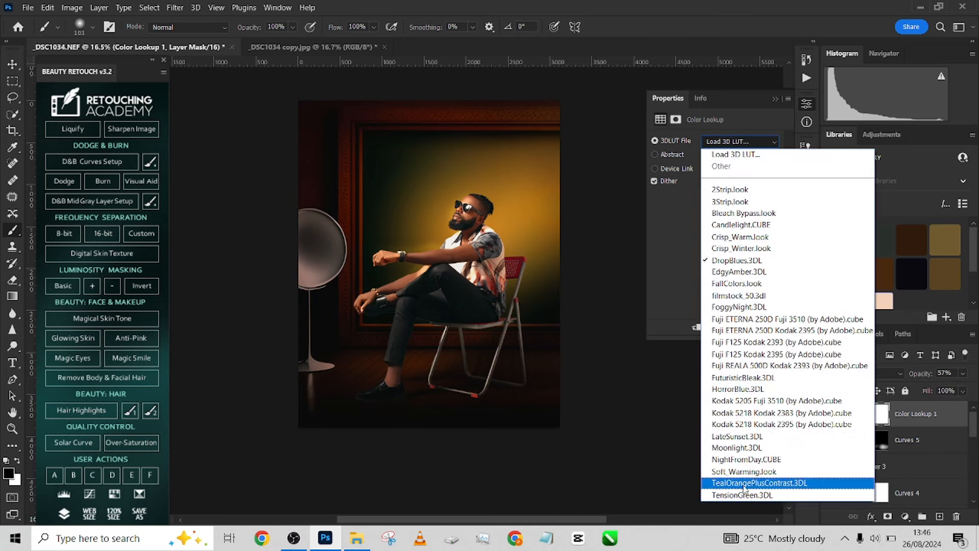
click(737, 436)
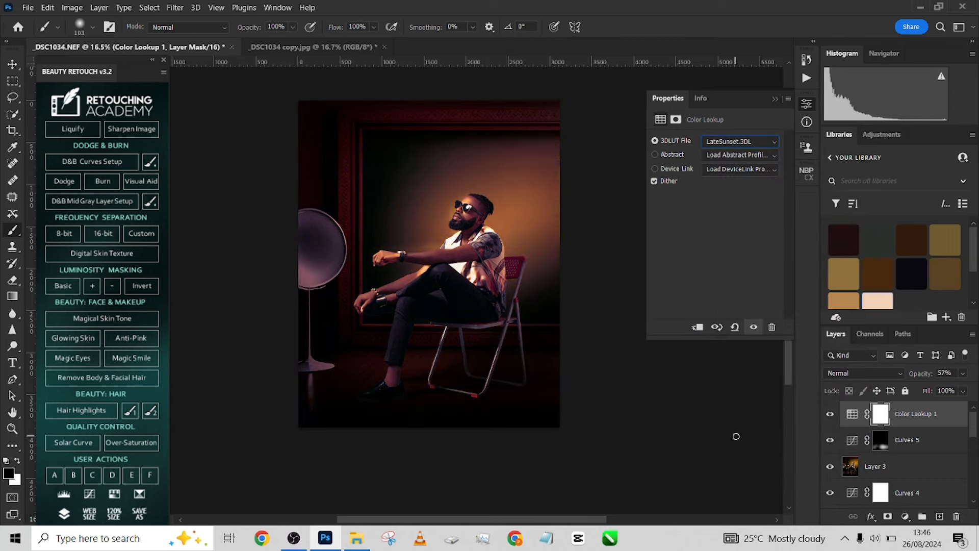
click(733, 142)
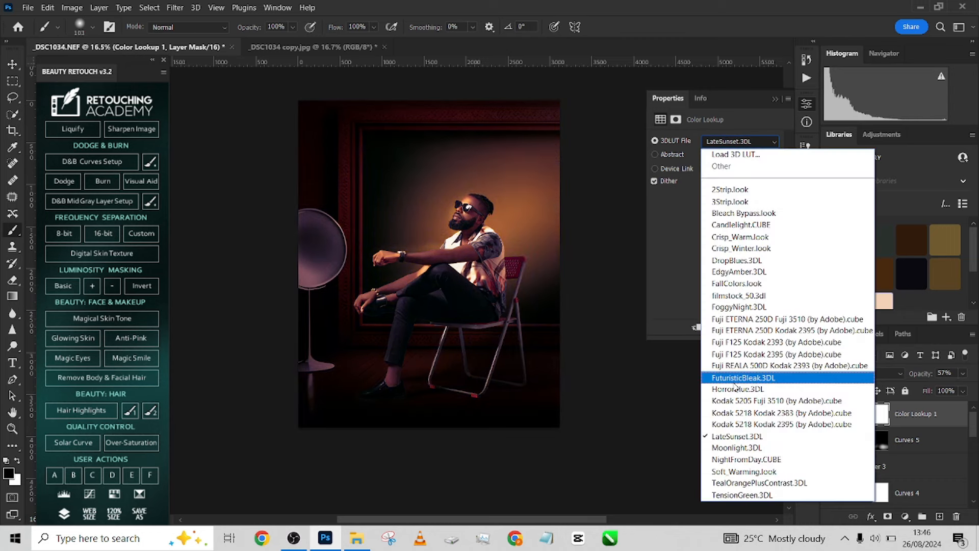
click(737, 389)
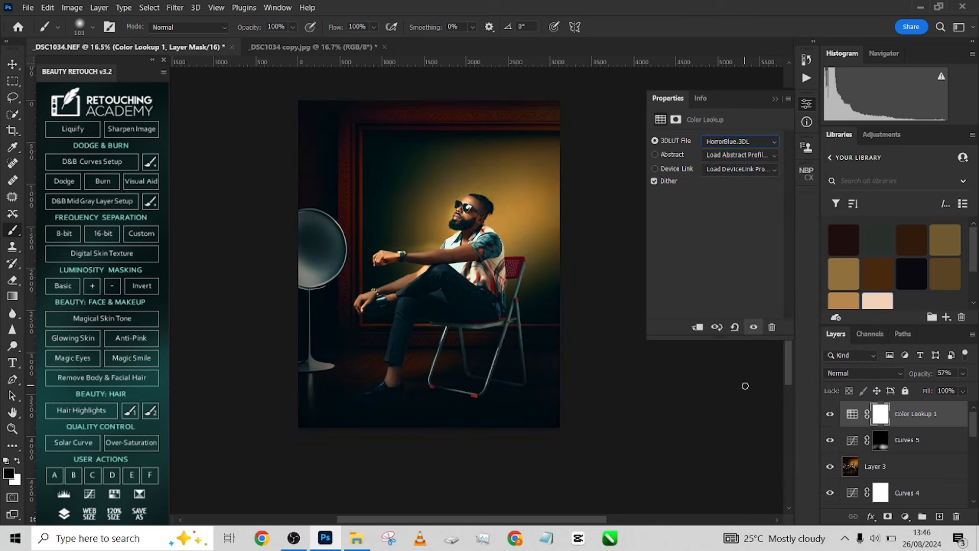
Compare the HorrorBlue grade off and on, set the Color Lookup layer's fill to 74%, and bring up the _DSC1034 copy.jpg reference
click(831, 416)
click(832, 416)
click(831, 415)
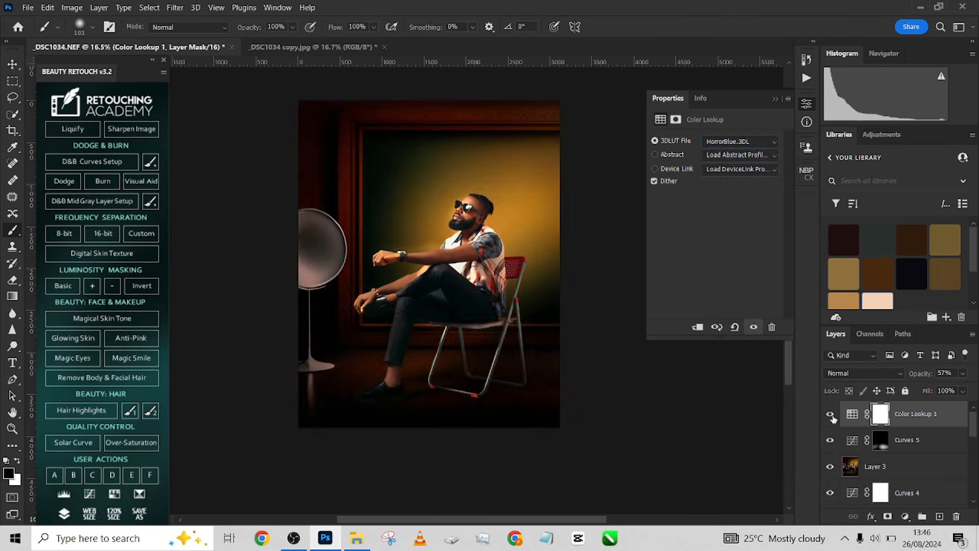
click(831, 416)
click(963, 390)
drag(958, 407, 954, 406)
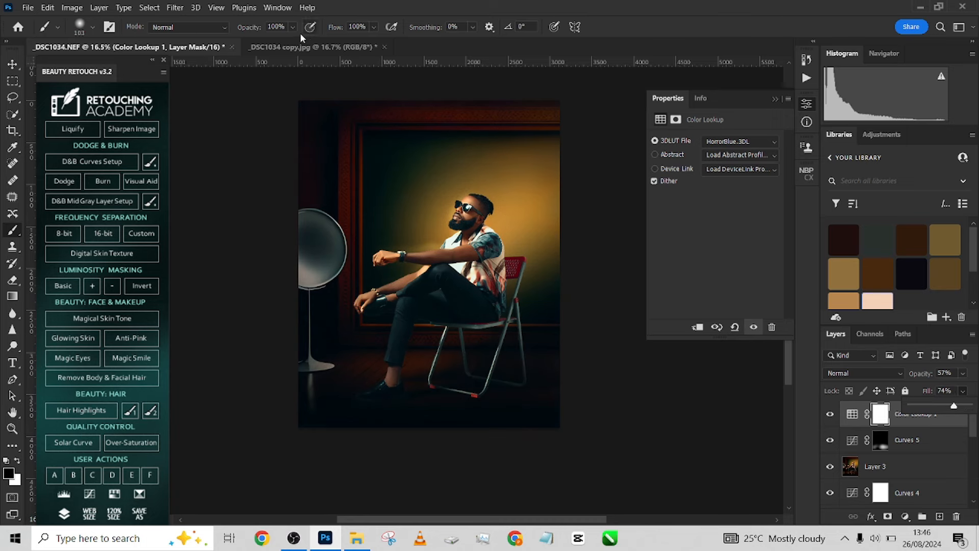
click(302, 47)
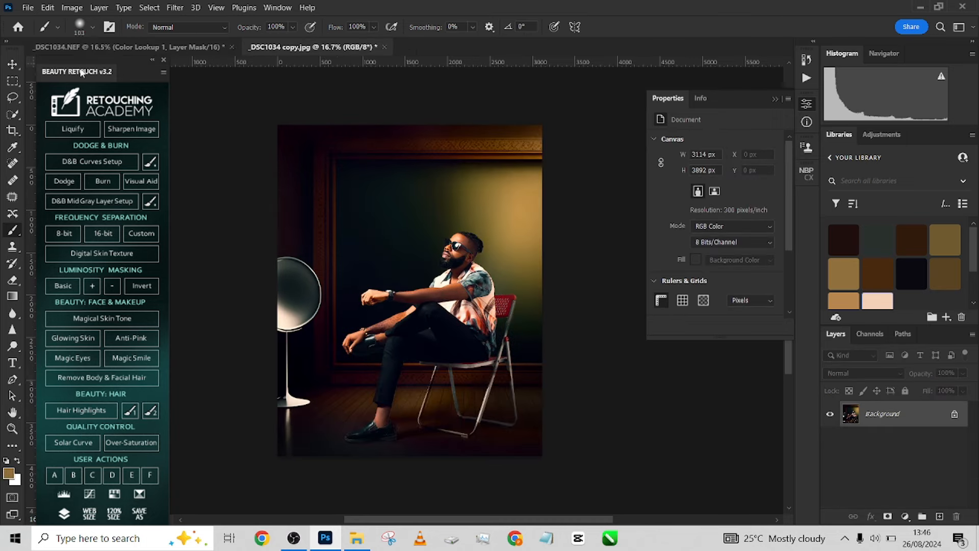
Compare the graded _DSC1034.NEF composite with the _DSC1034 copy.jpg reference, ending back on the composite
click(126, 47)
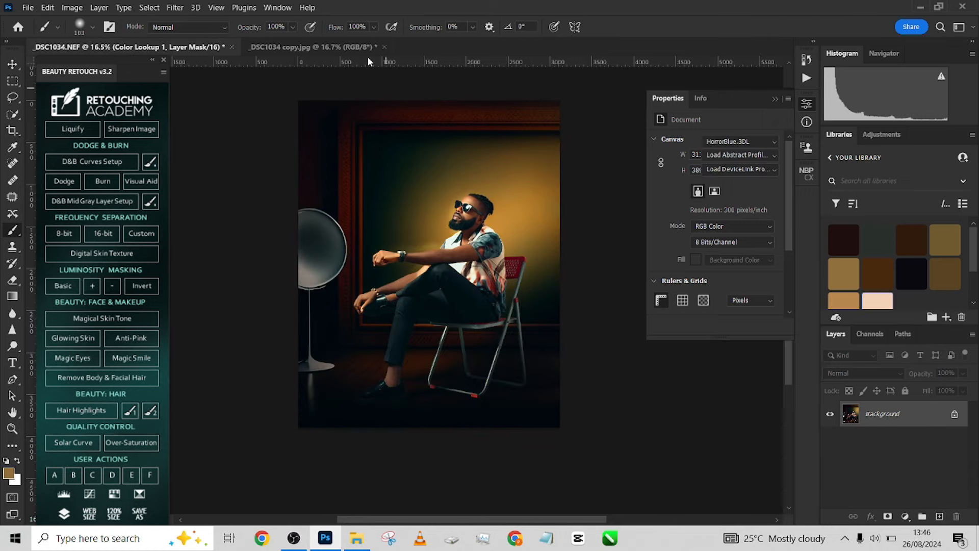
click(357, 47)
click(162, 43)
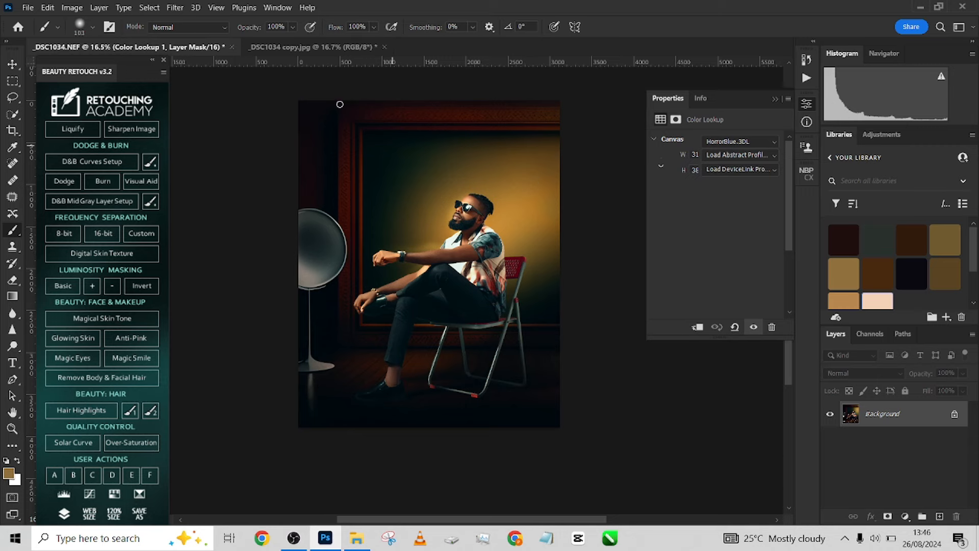
click(306, 48)
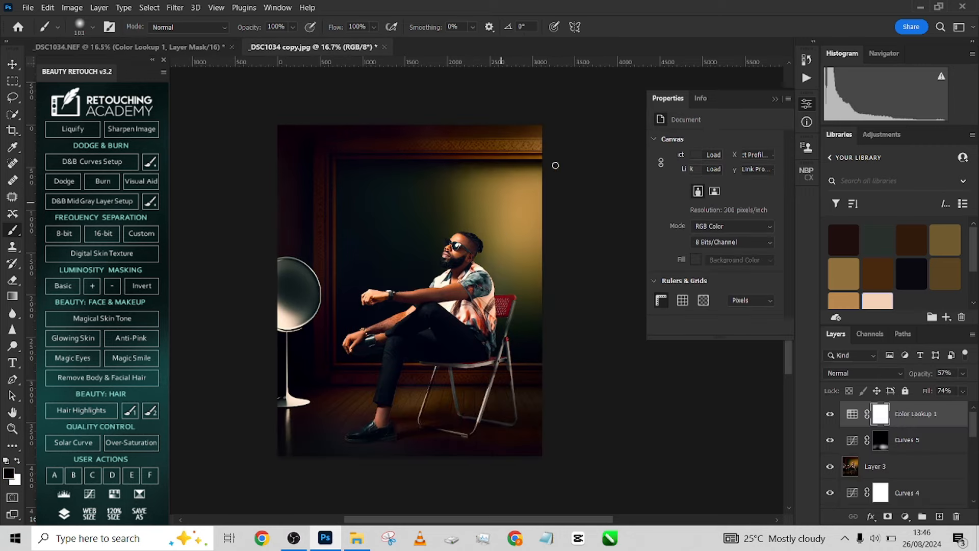
click(176, 45)
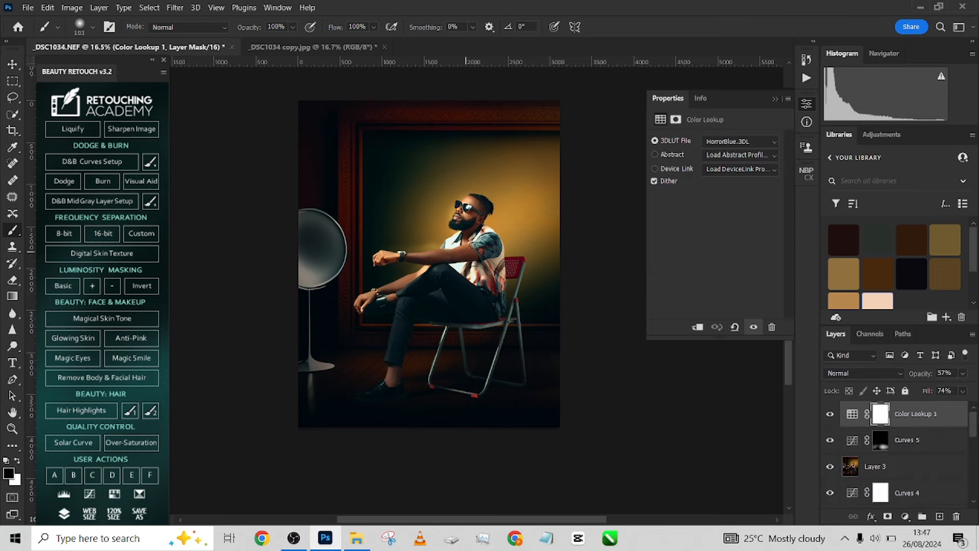
Lower the Color Lookup 1 layer's fill to 55% and its opacity to 49%, checking the grade off and on
click(962, 391)
drag(955, 406, 944, 405)
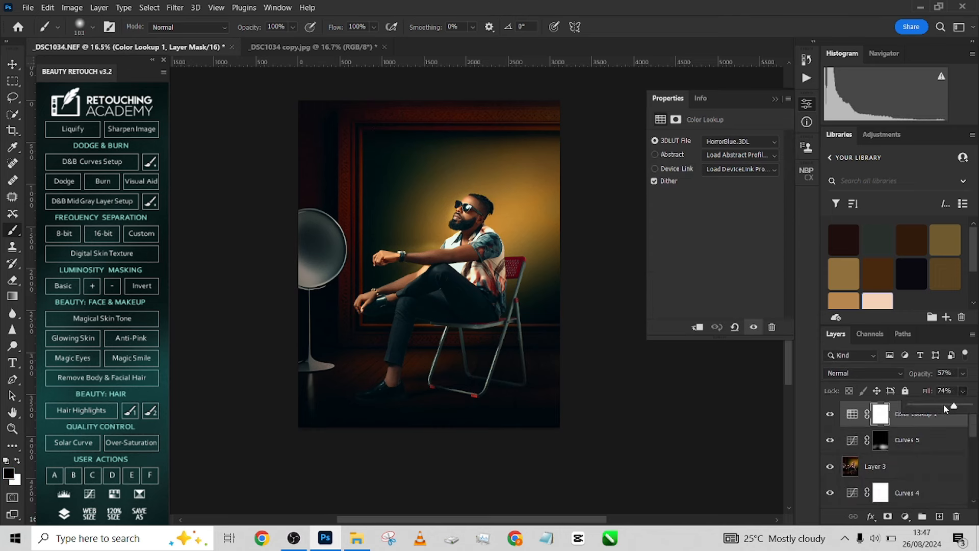
click(831, 414)
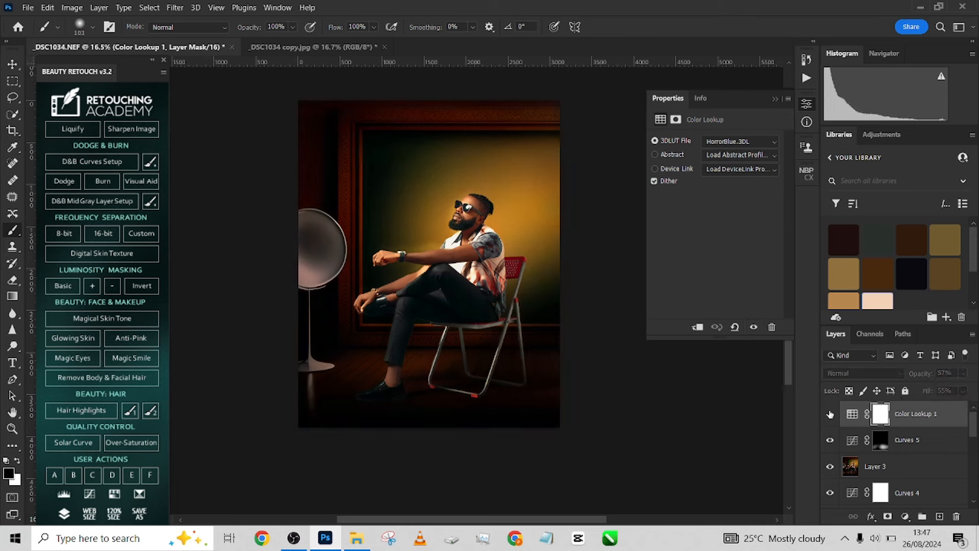
click(962, 374)
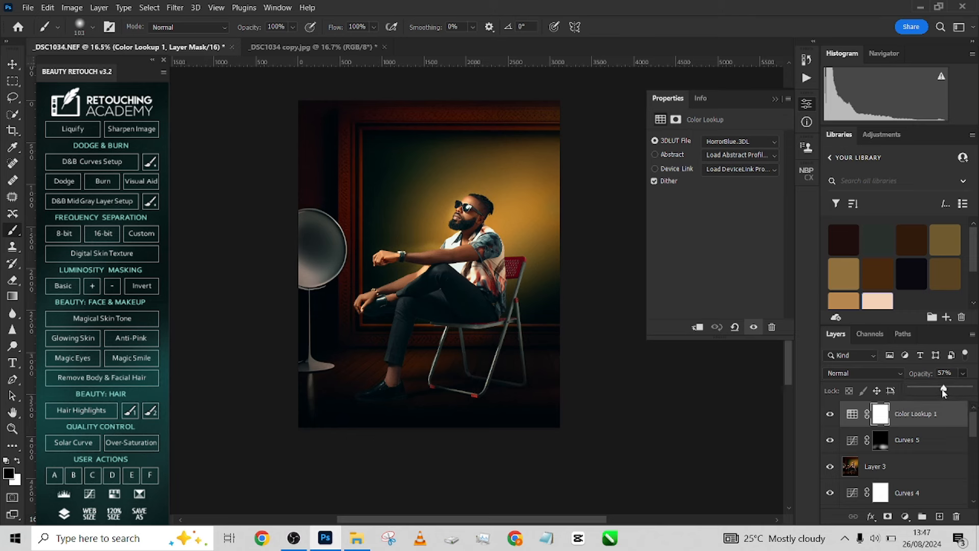
drag(944, 390, 941, 391)
Save a history snapshot of the finished composite, view the original _DSC1034.NEF state for comparison, and restore the snapshot
click(806, 60)
click(753, 199)
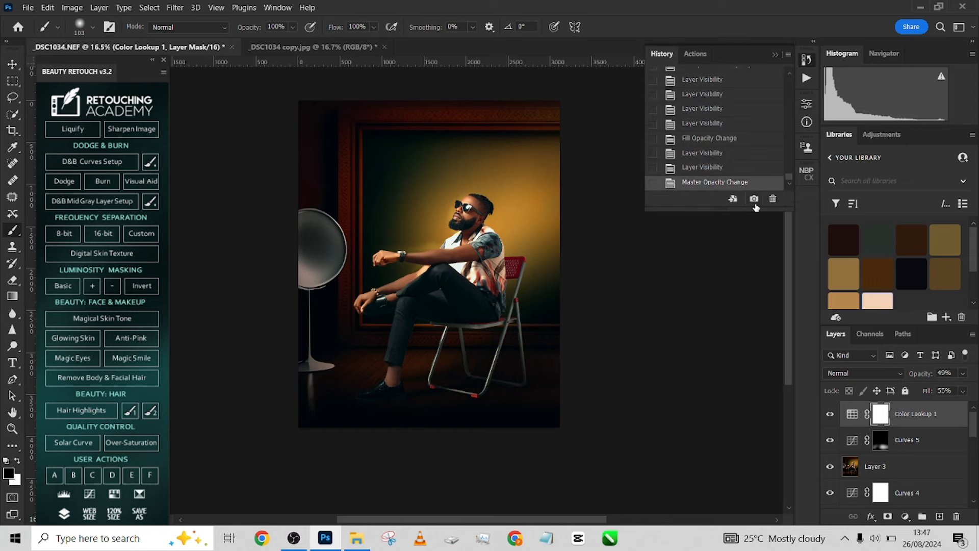
drag(786, 175, 792, 72)
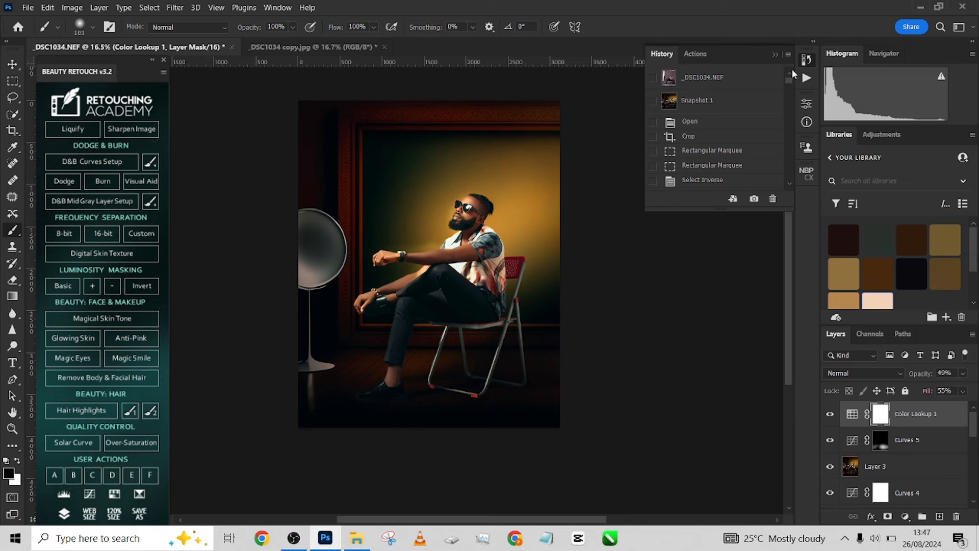
click(704, 79)
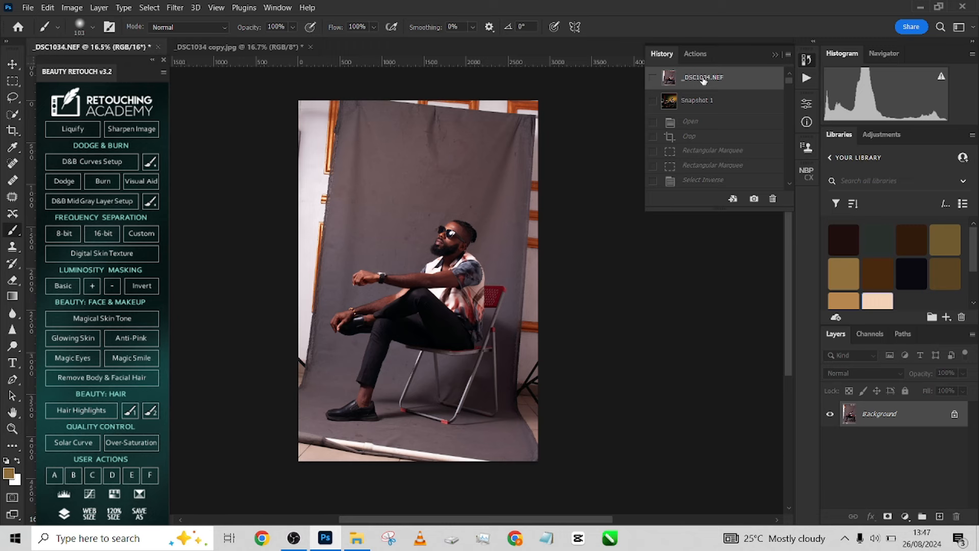
click(710, 102)
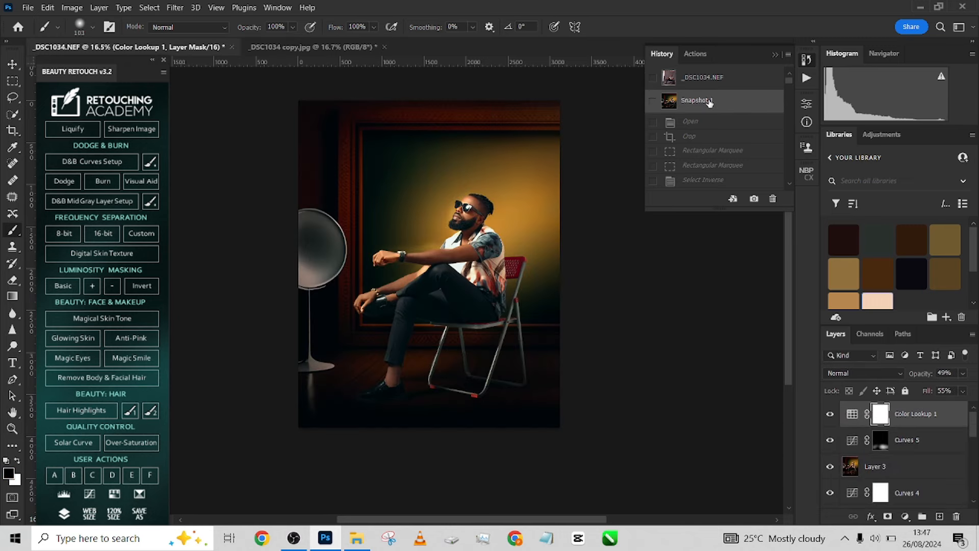